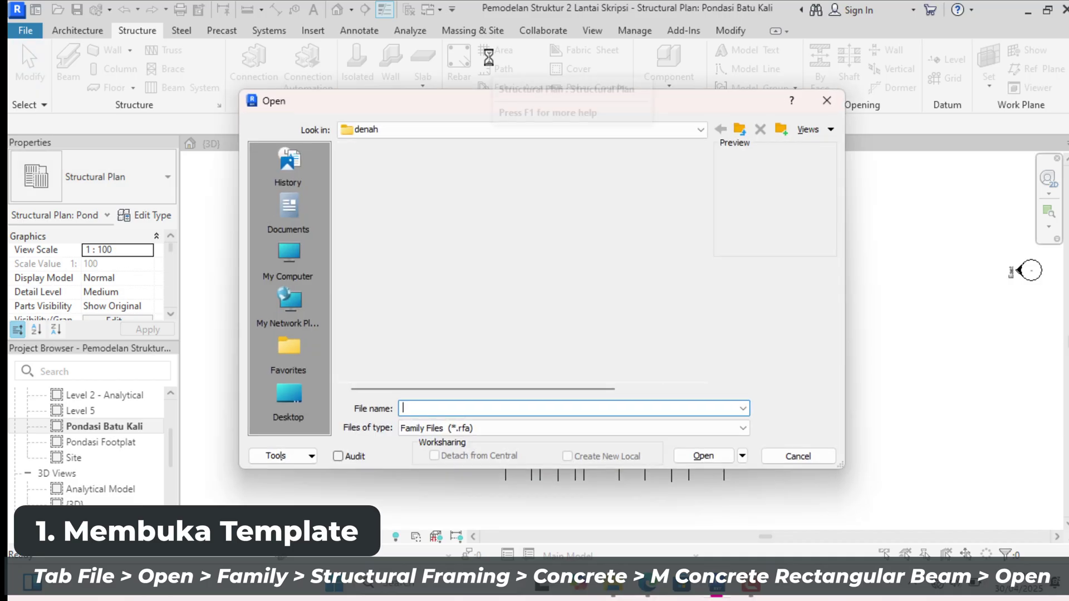
Open the M_Concrete-Rectangular Beam family from the English US library's Structural Framing > Concrete folder, continuing despite the file-in-use notice
double_click(395, 271)
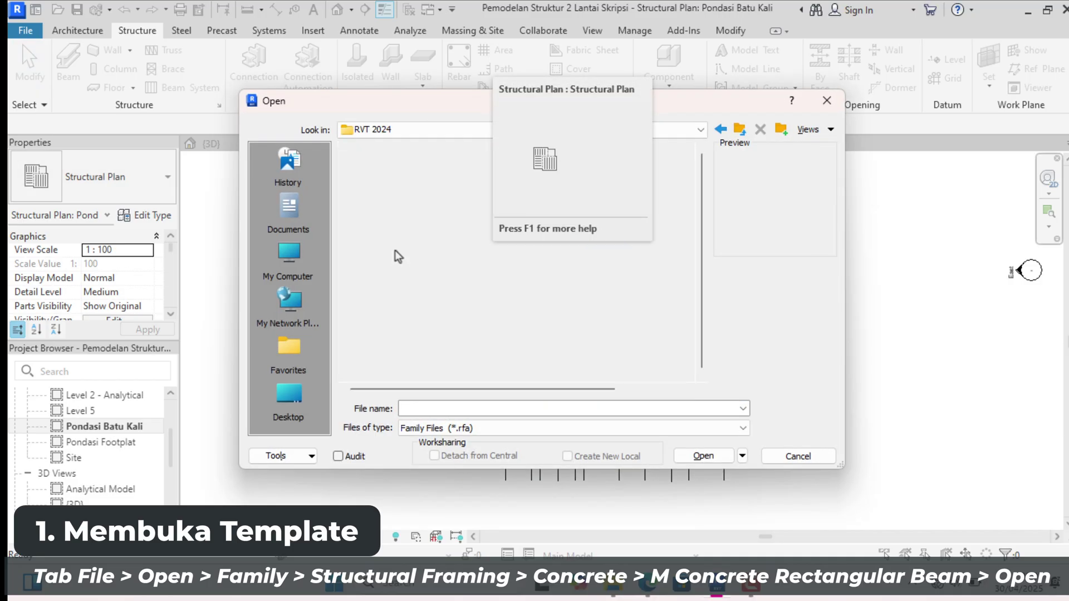
double_click(396, 197)
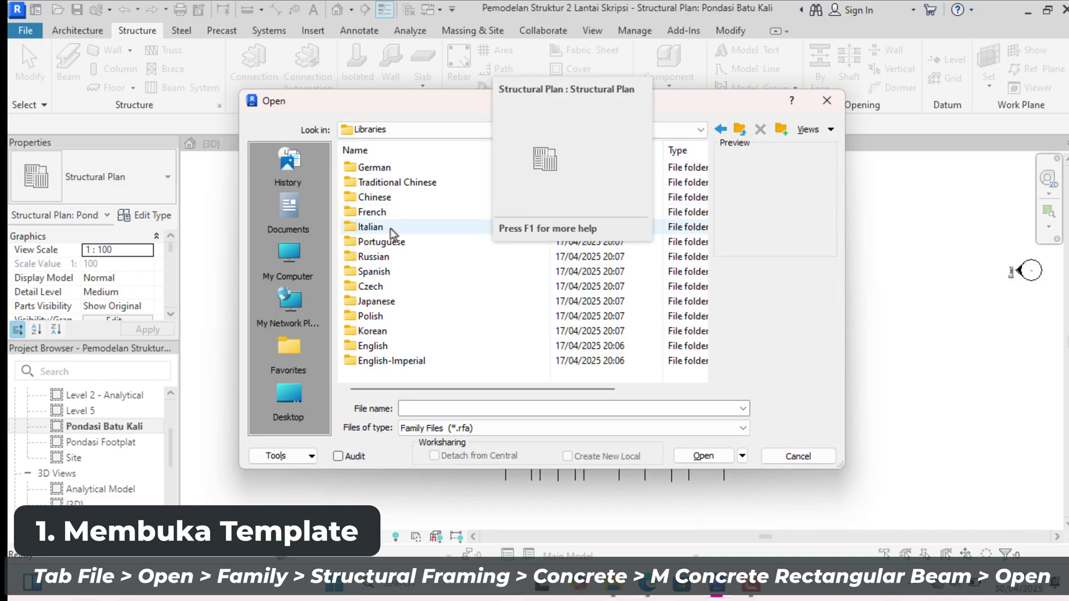
double_click(384, 344)
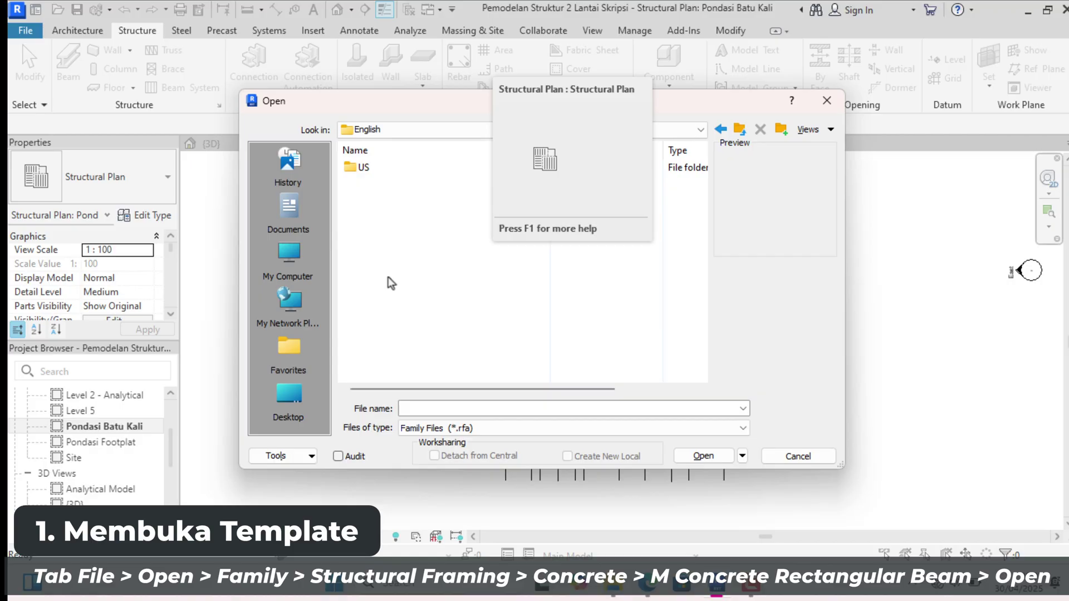
double_click(386, 172)
scroll(395, 227, "down", 3)
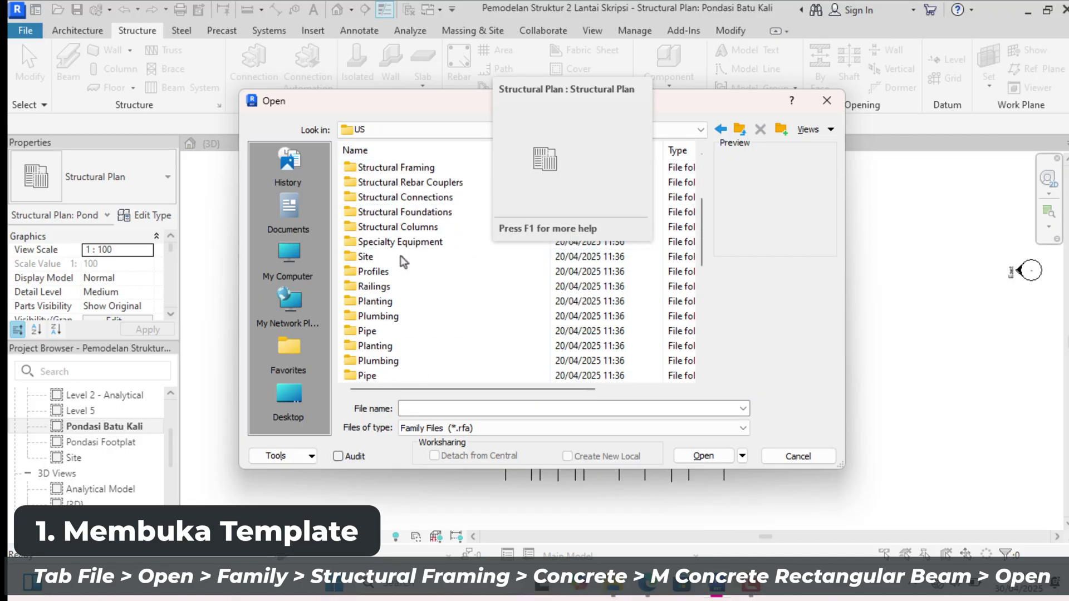
scroll(401, 259, "up", 2)
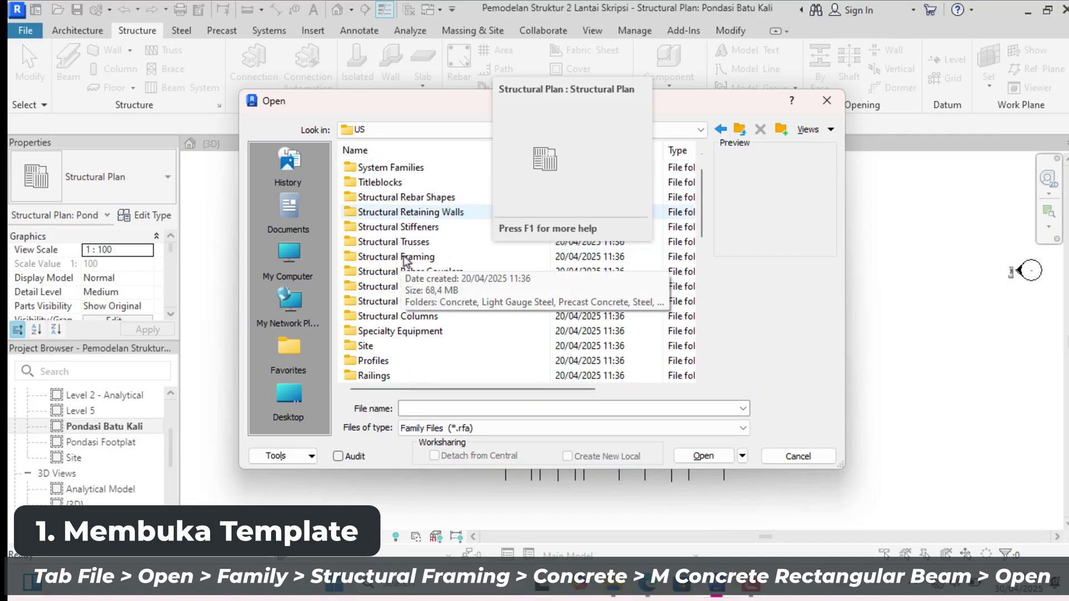
double_click(403, 258)
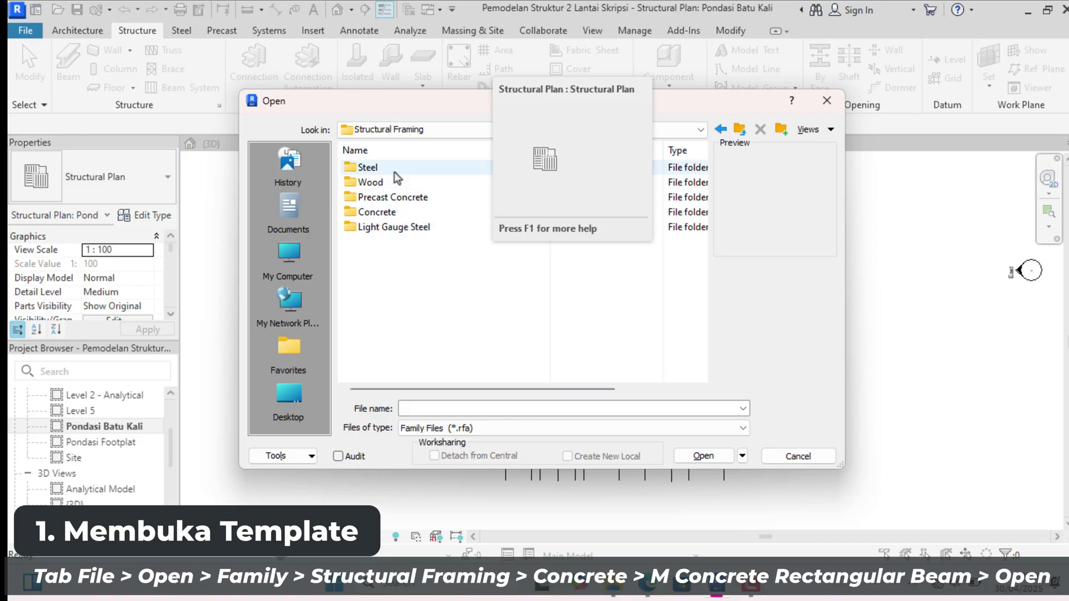
double_click(393, 212)
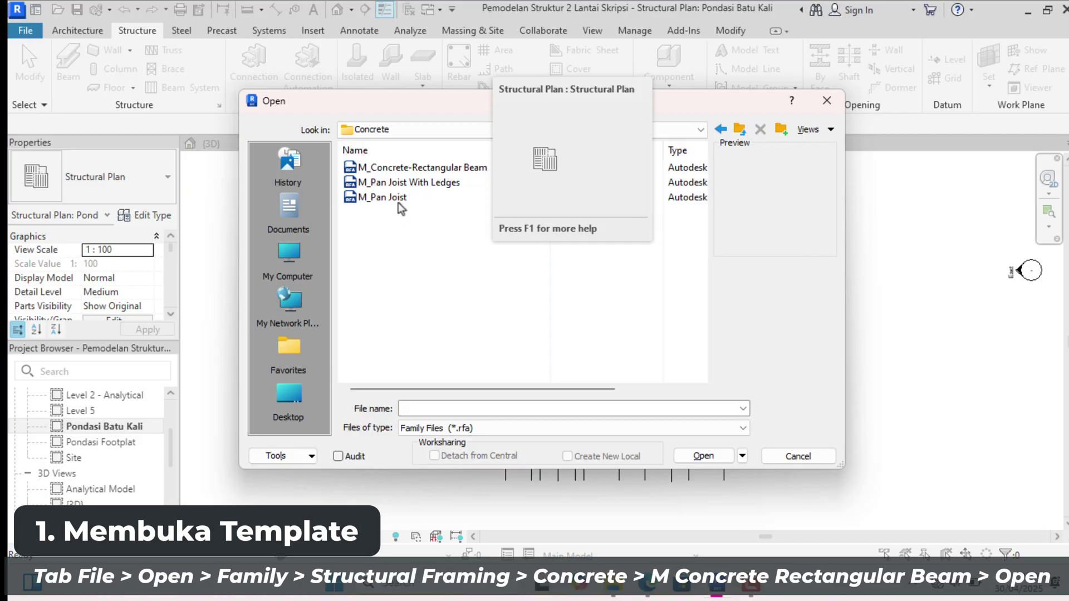
left_click(410, 167)
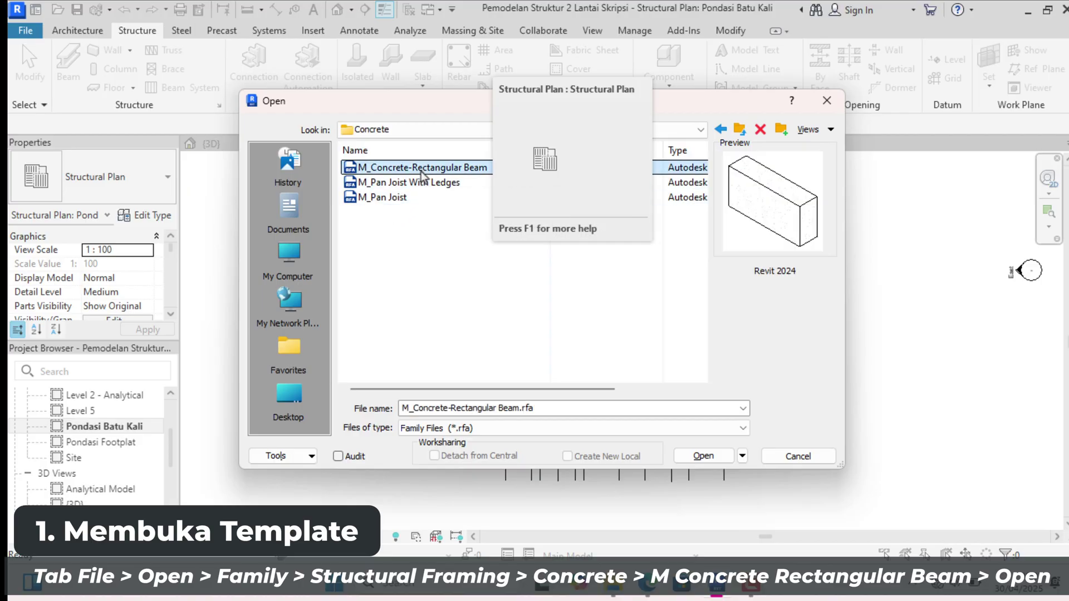
left_click(696, 458)
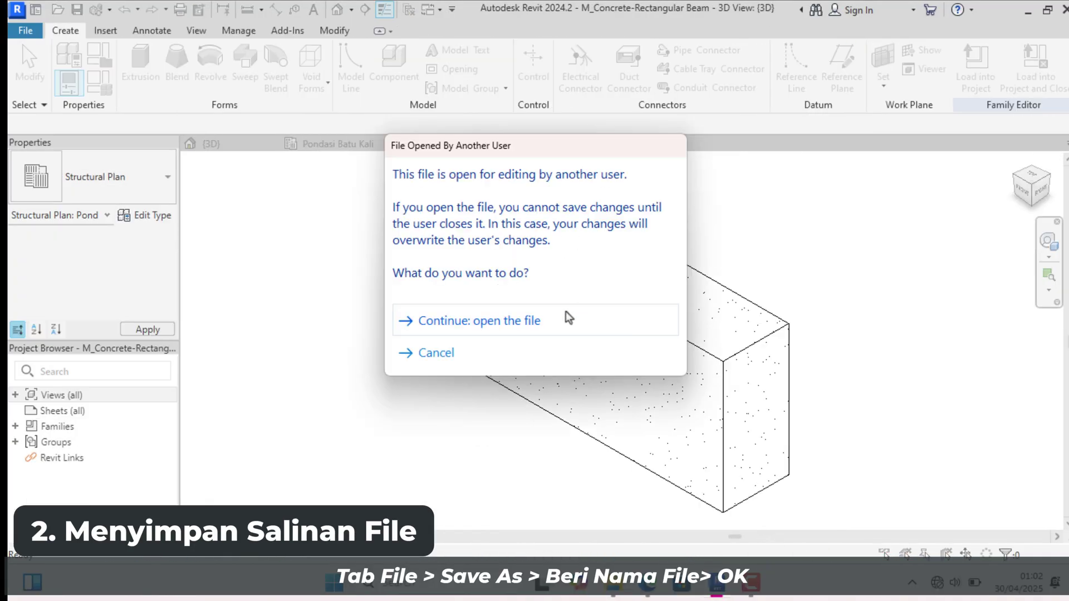
left_click(566, 312)
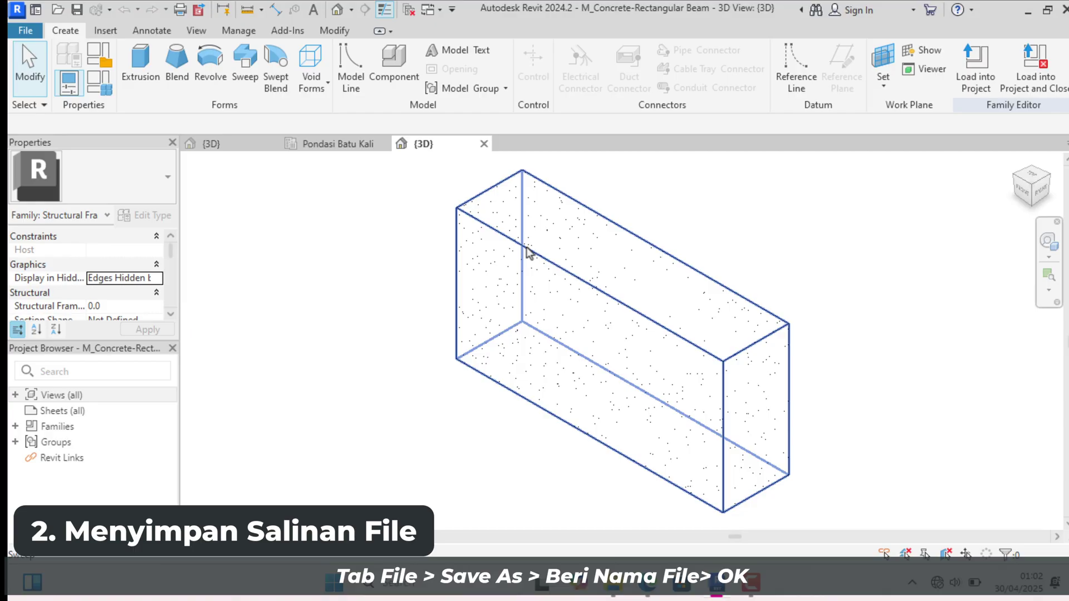
Save the beam family as a copy named Family Pondasi Batu Kali in the revit folder
left_click(27, 30)
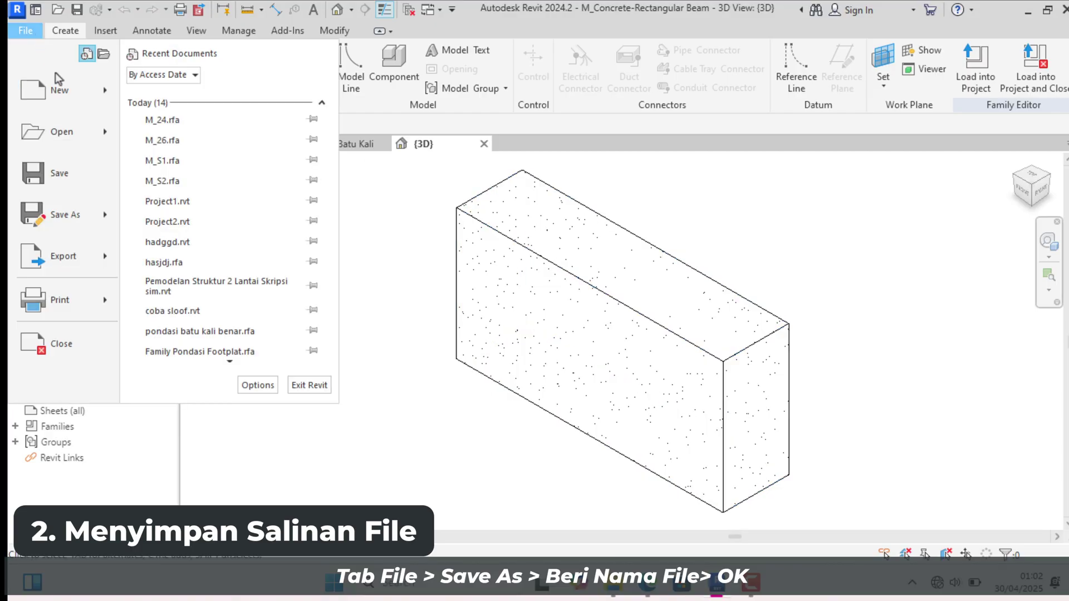
left_click(65, 218)
left_click(167, 202)
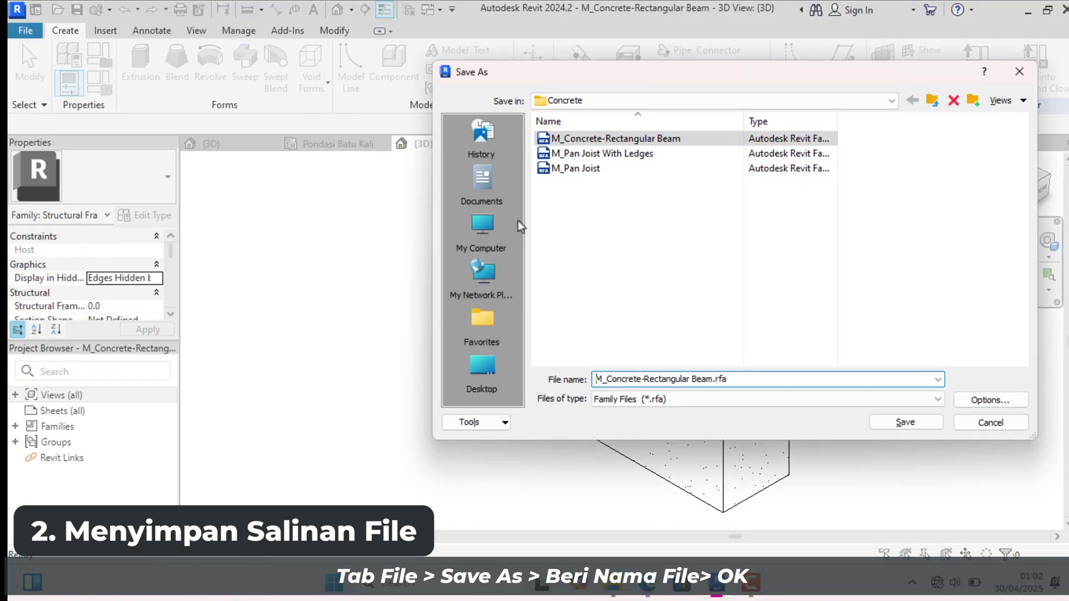
left_click(713, 100)
left_click(587, 266)
double_click(591, 289)
scroll(591, 290, "down", 12)
double_click(594, 145)
double_click(598, 186)
left_click(751, 384)
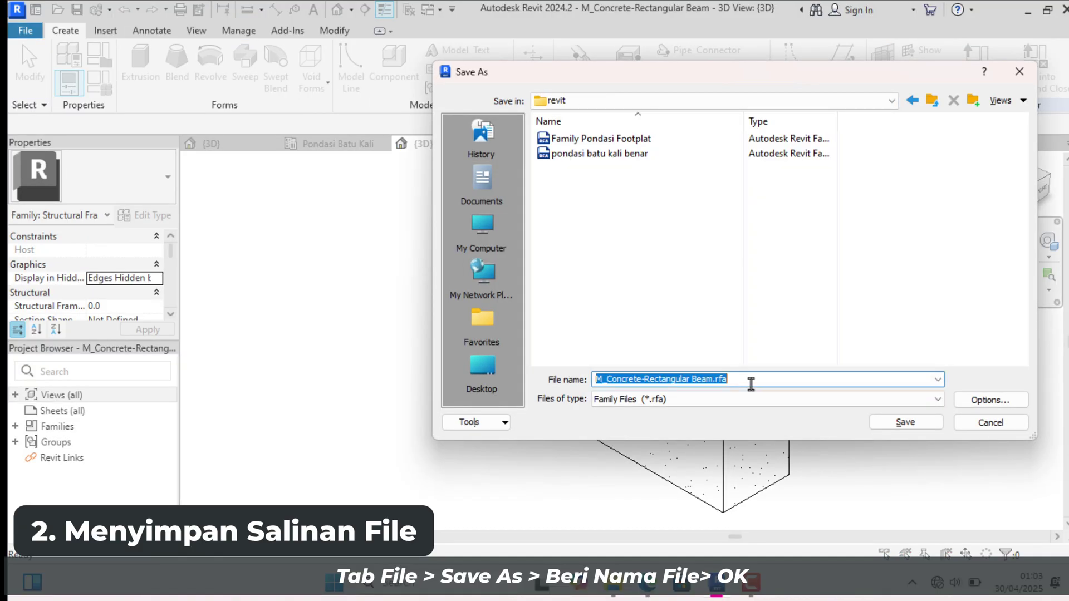
type("Family Pondasi Batu Kali")
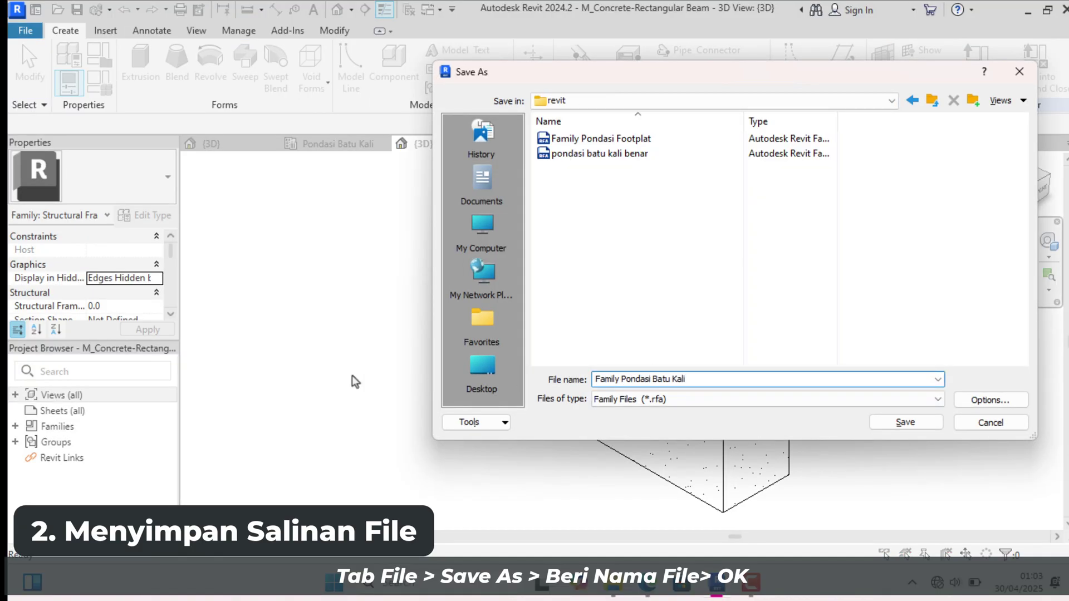
key("Return")
Open the Ref. Level floor plan and delete the template's concrete beam sweep
left_click(62, 431)
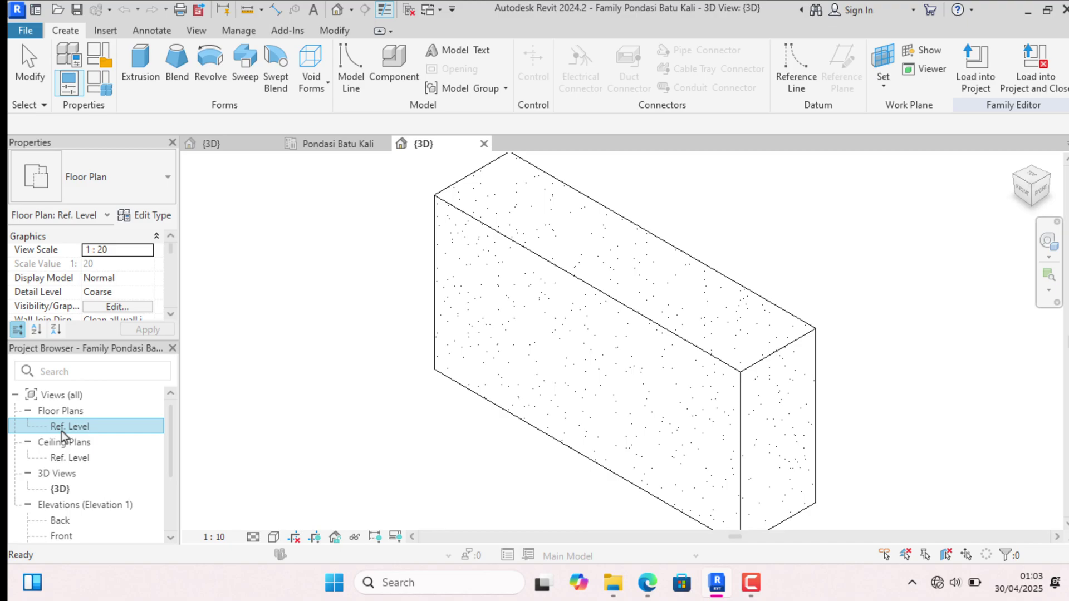
double_click(62, 431)
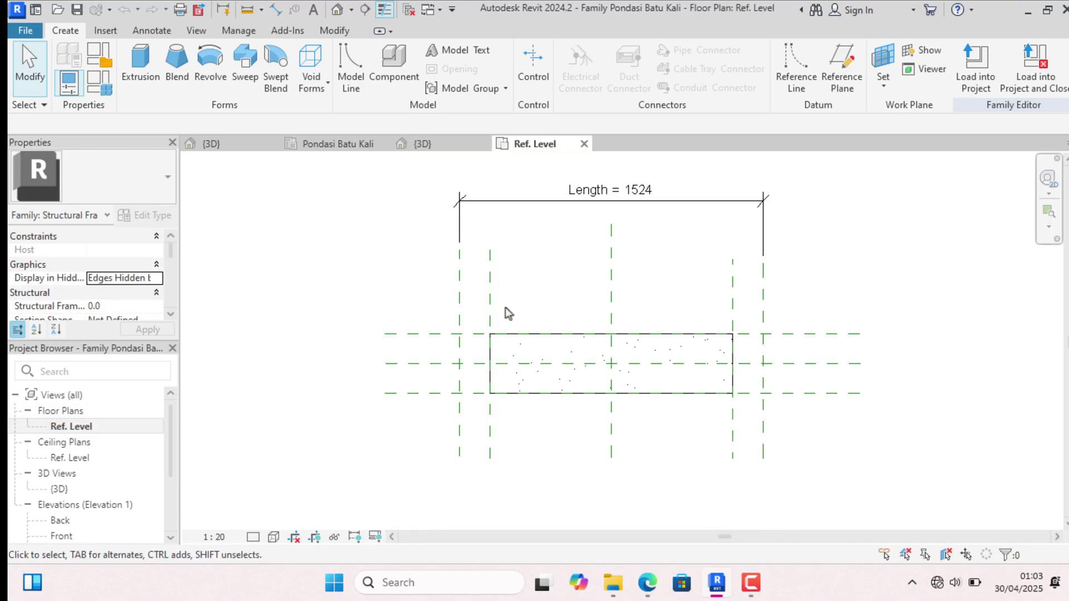
left_click(509, 335)
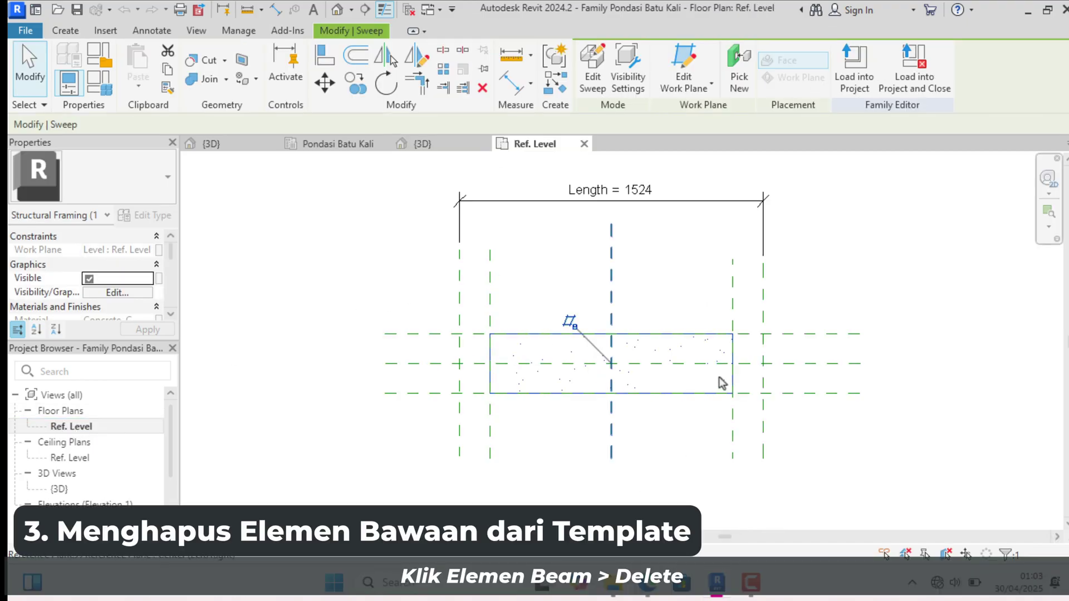
scroll(724, 383, "up", 2)
scroll(523, 231, "down", 1)
scroll(618, 286, "down", 1)
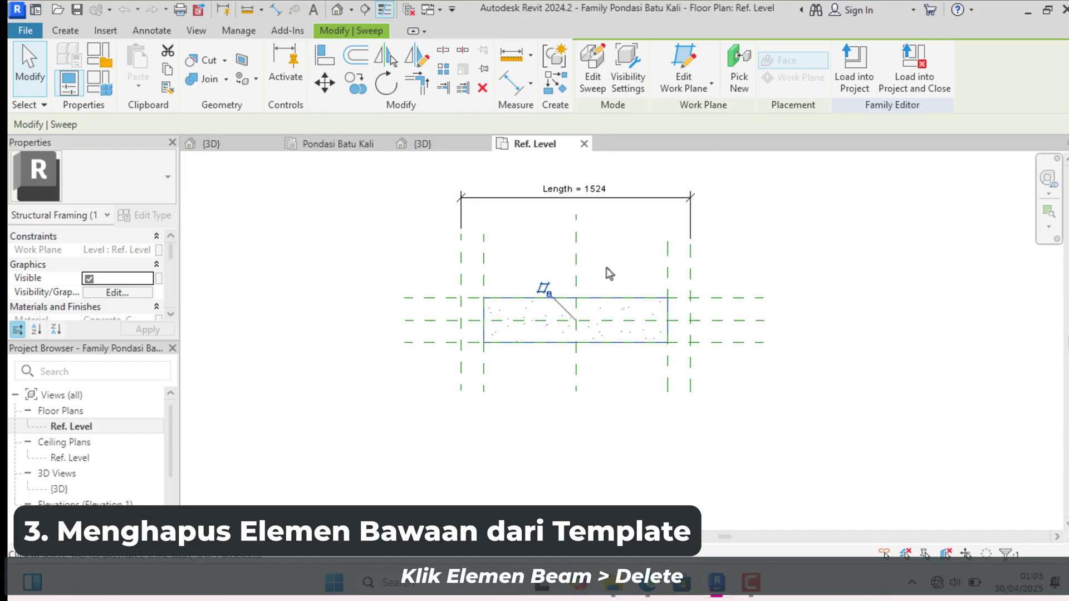
key("Delete")
Open the Left elevation view to work on the cross-section reference planes
scroll(73, 476, "down", 2)
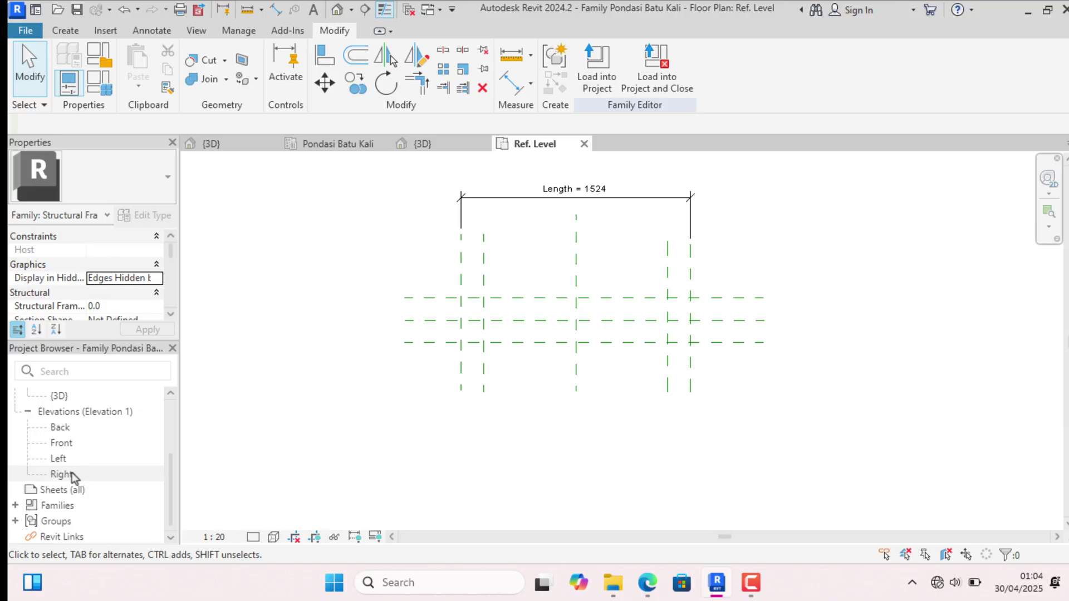
double_click(60, 458)
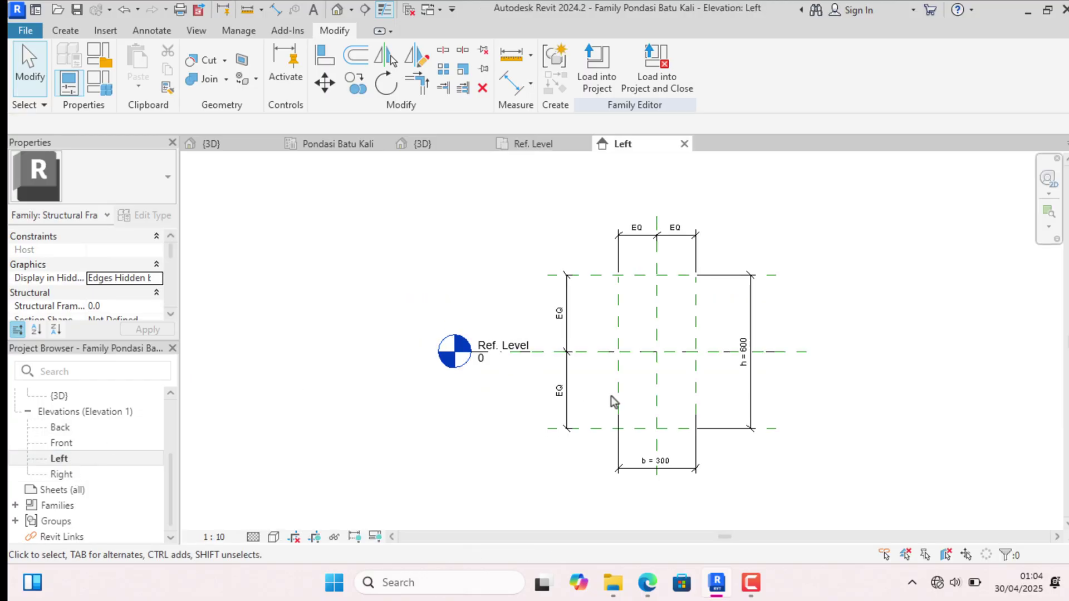
scroll(364, 353, "down", 1)
scroll(706, 403, "up", 2)
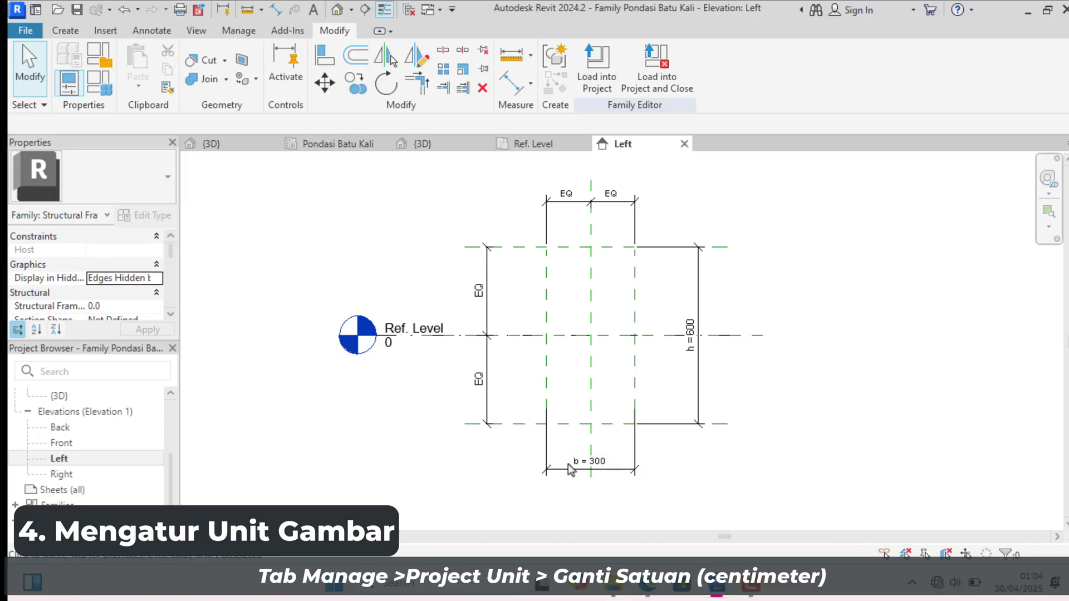
scroll(568, 353, "down", 2)
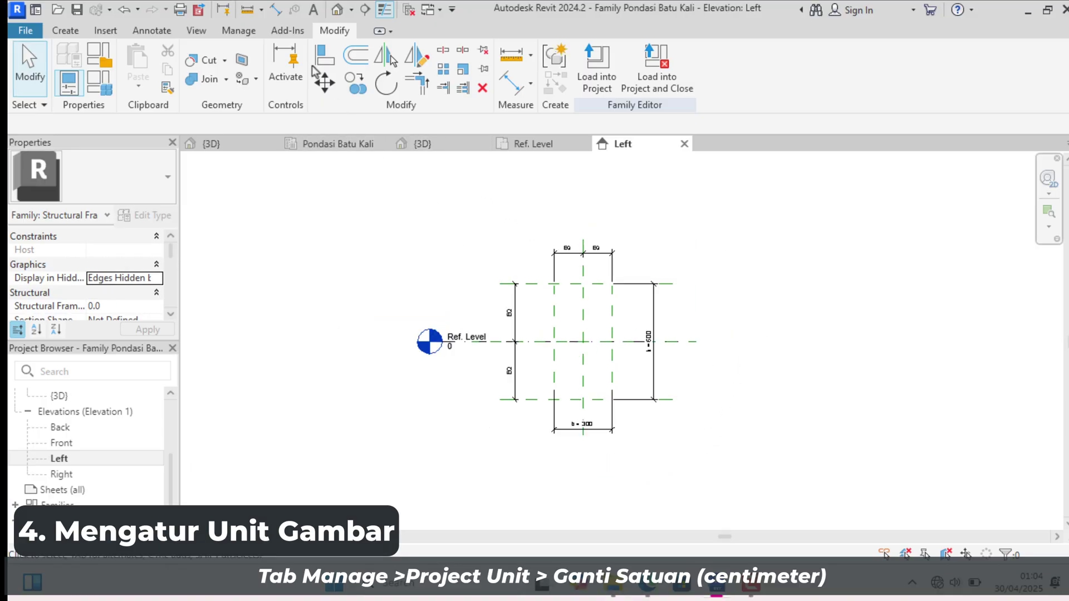
Set the project's length units to centimeters
left_click(238, 31)
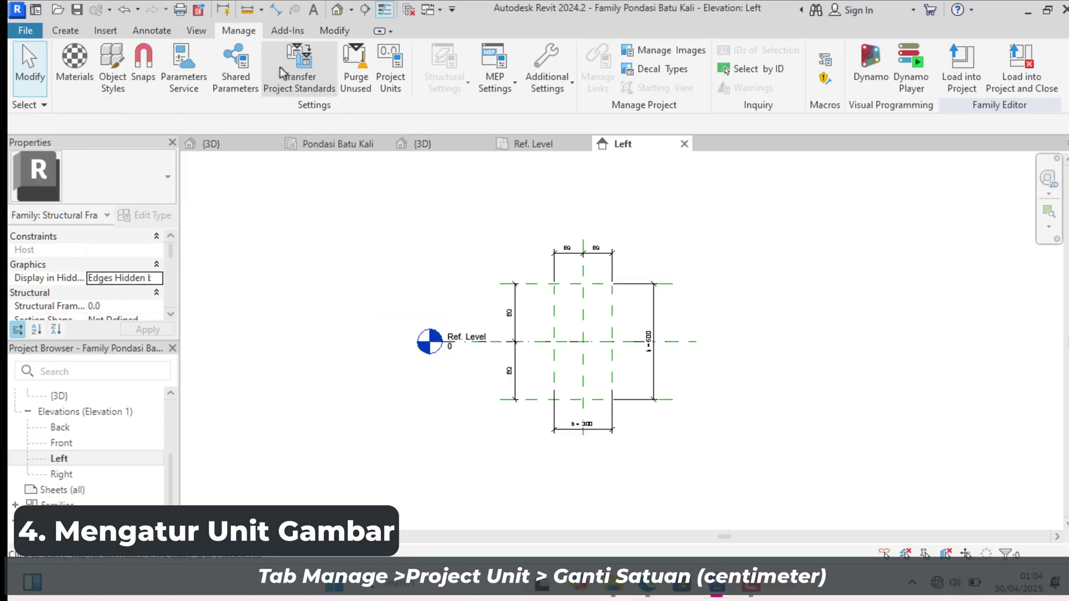
left_click(393, 70)
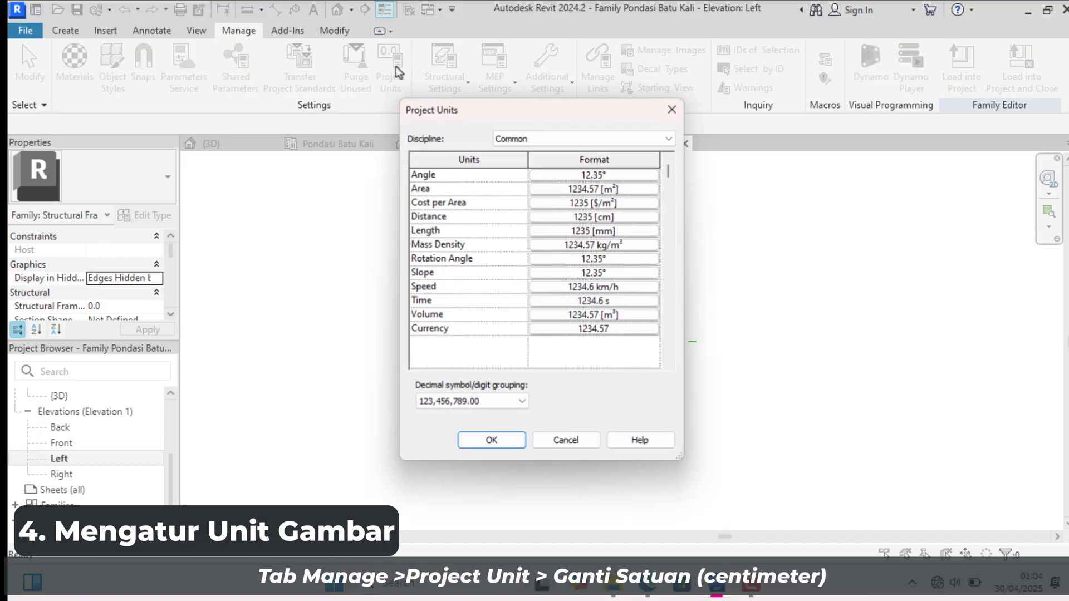
left_click(622, 232)
left_click(610, 203)
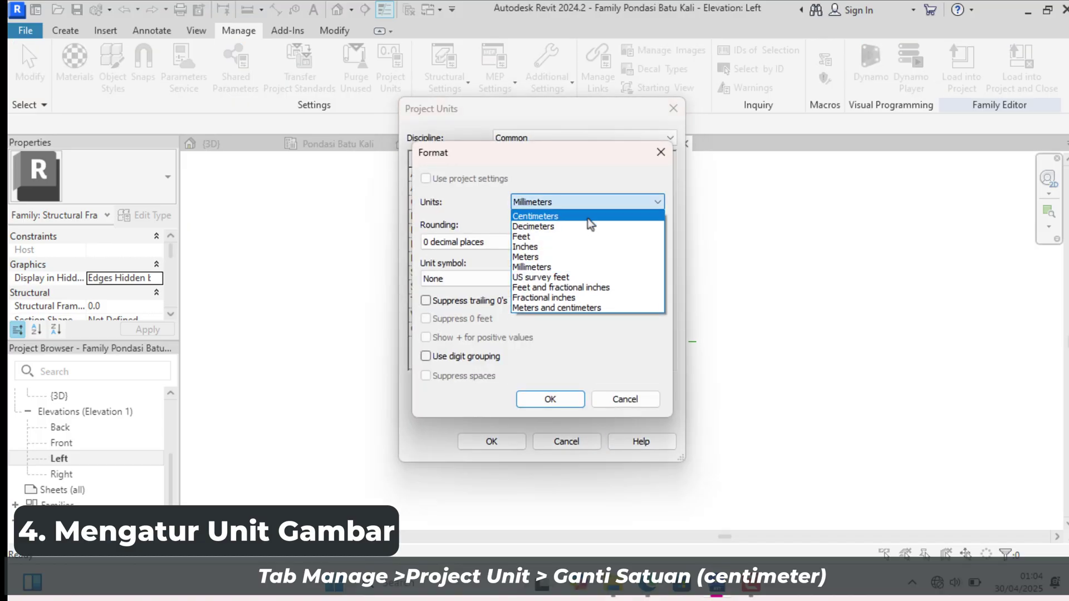
left_click(587, 218)
left_click(555, 399)
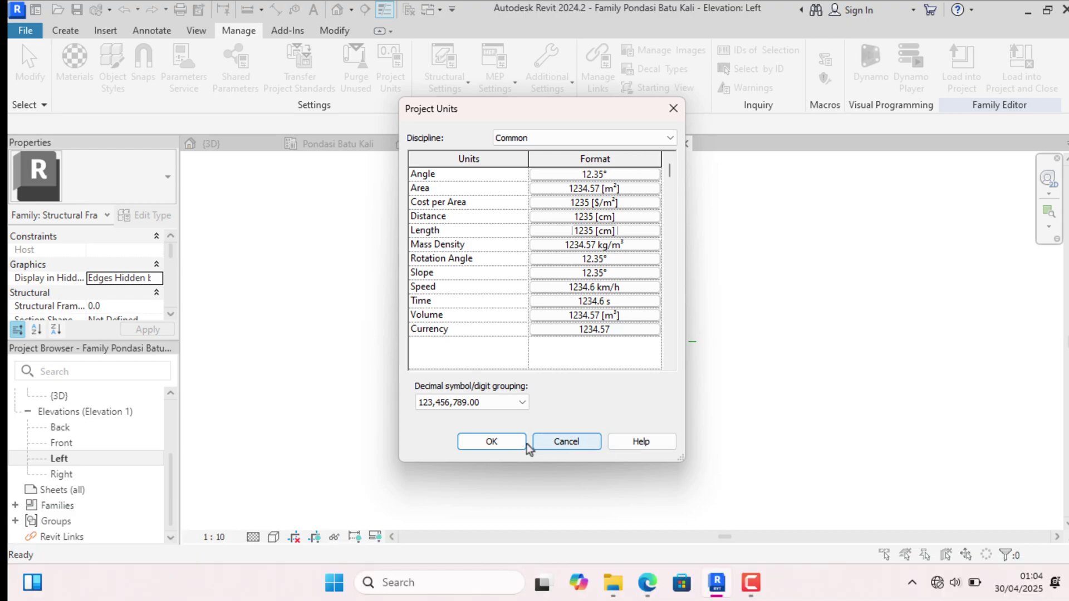
left_click(496, 443)
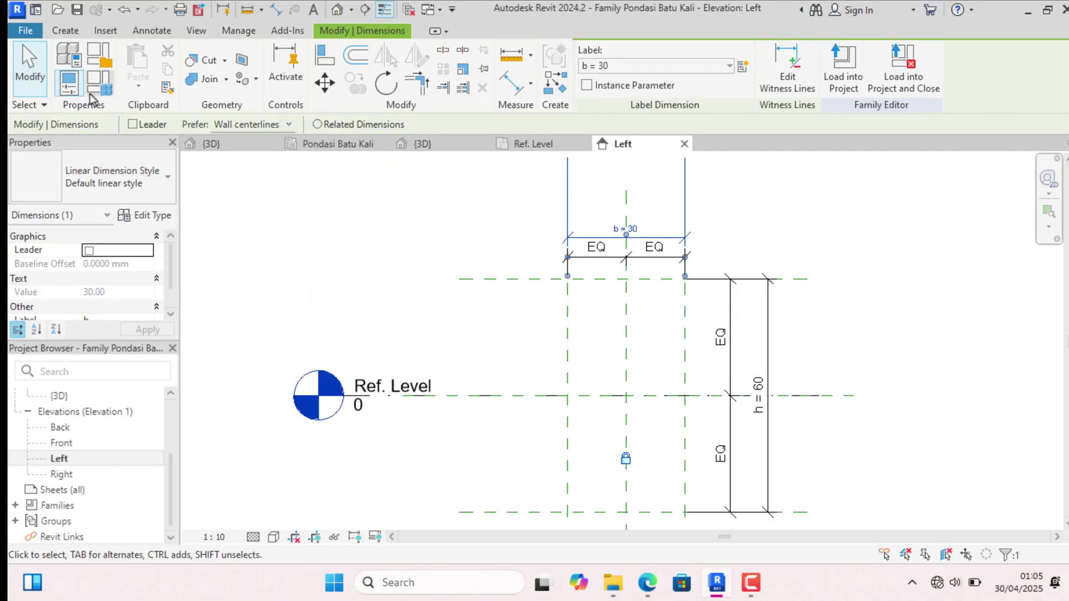
Rename the family's width parameter b as b sloof
left_click(89, 58)
left_click(83, 223)
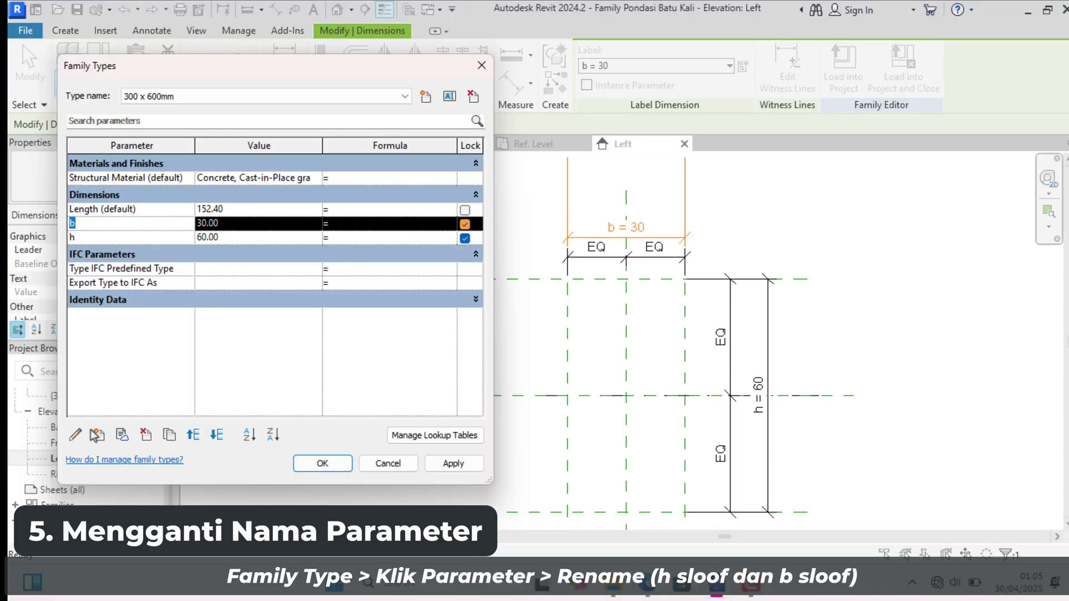
left_click(76, 434)
type("sloof")
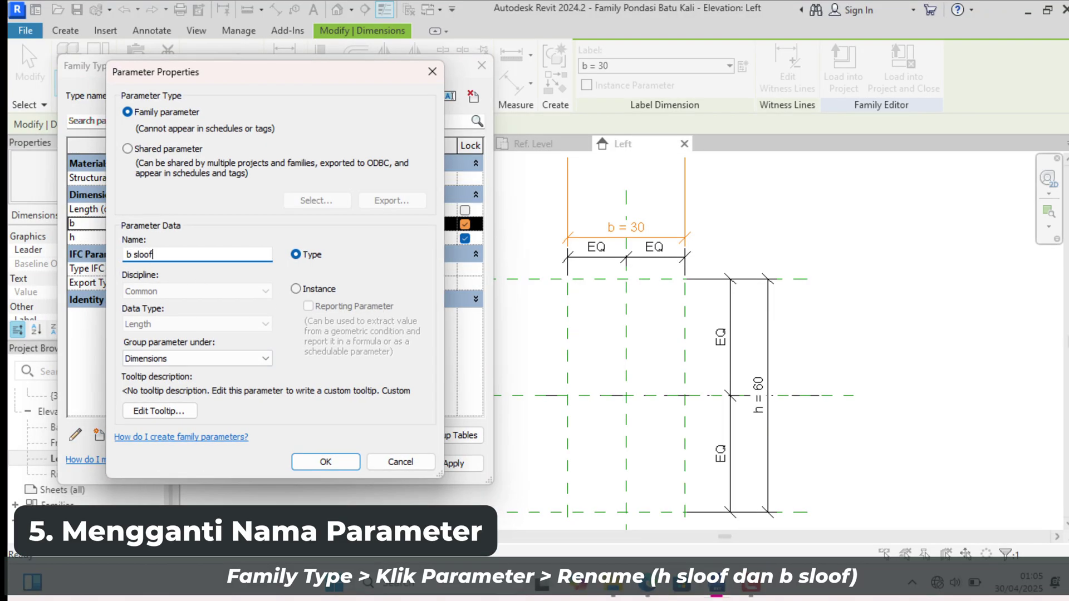
left_click(304, 465)
Rename the height parameter h as h sloof and close the family types
left_click(73, 237)
left_click(75, 435)
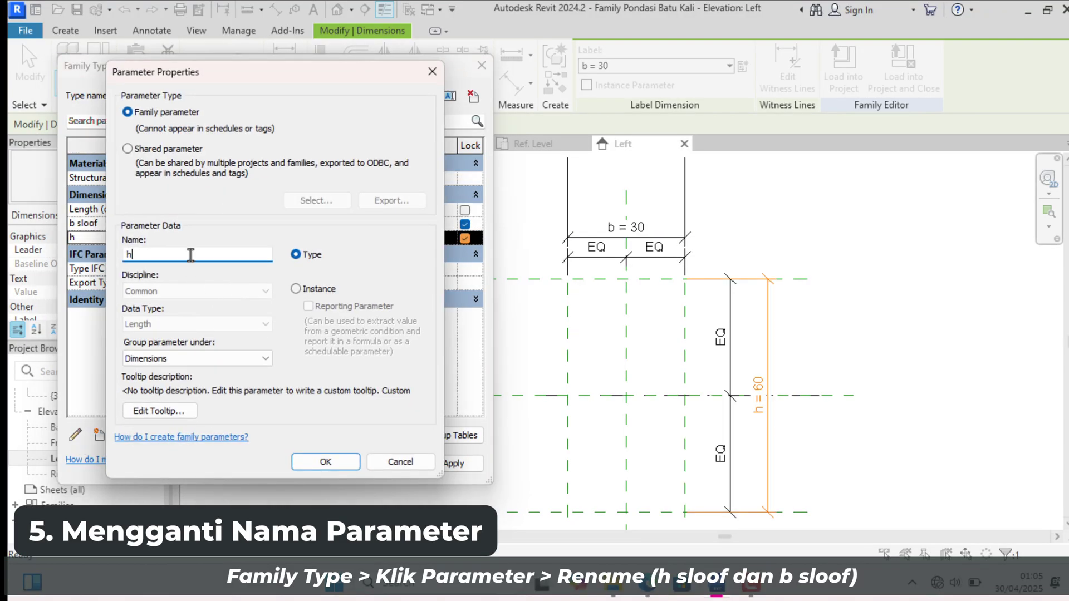
type("sloof")
left_click(325, 462)
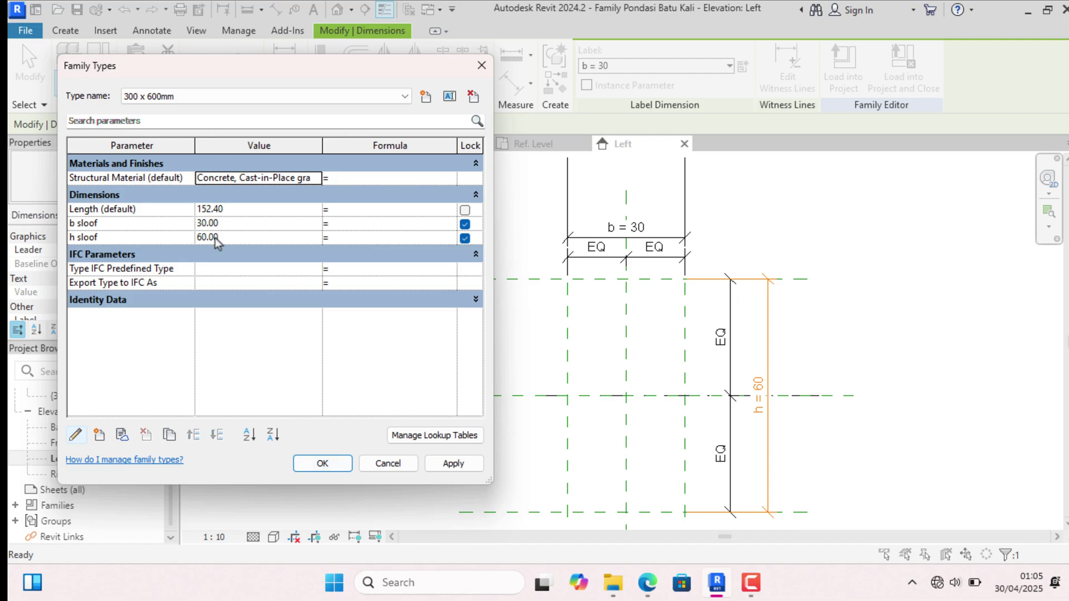
left_click(418, 463)
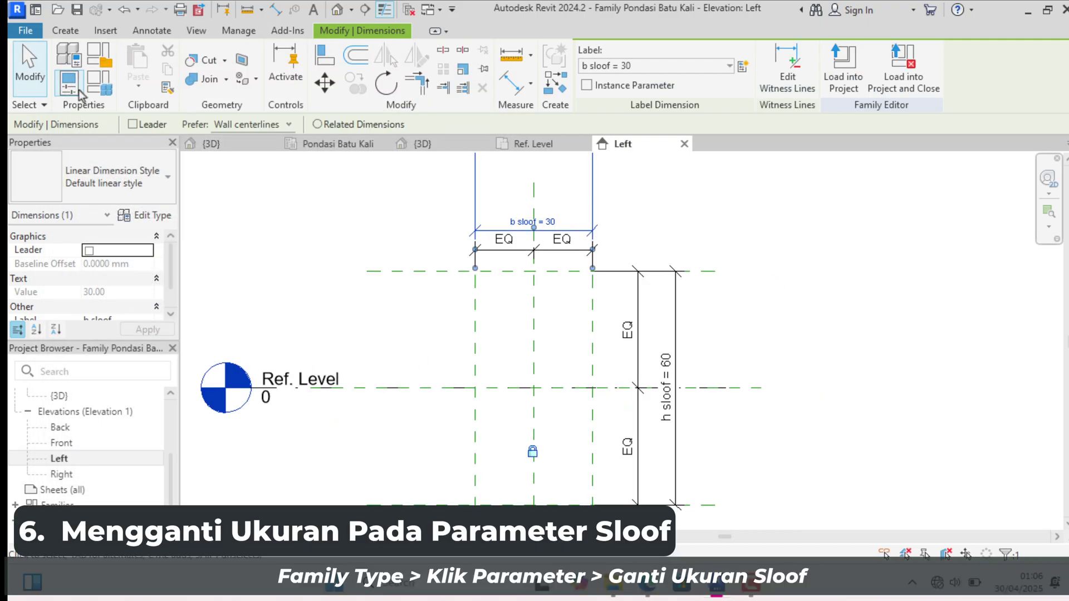
left_click(99, 56)
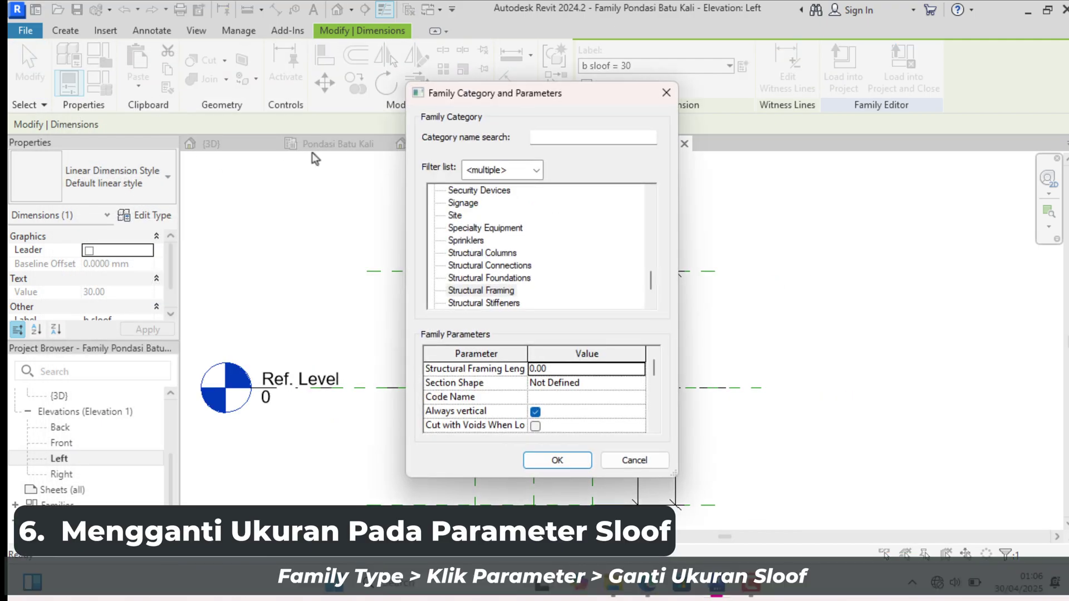
left_click(627, 449)
left_click(193, 169)
In the family types, set b sloof to 20 and h sloof to 30, and apply the changes
left_click(99, 83)
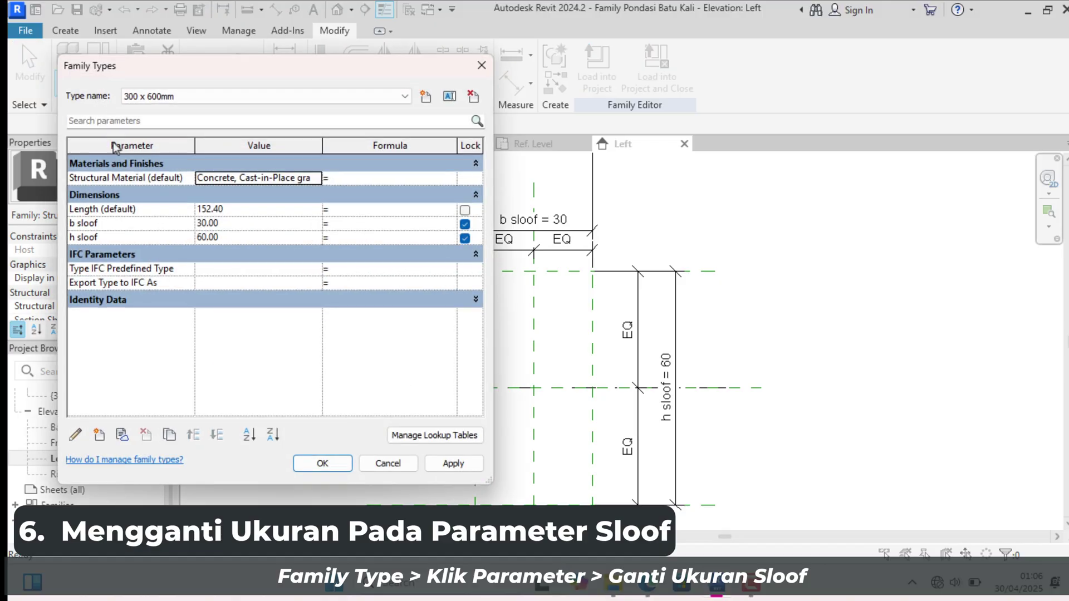
left_click(206, 225)
left_click_drag(207, 224, 198, 224)
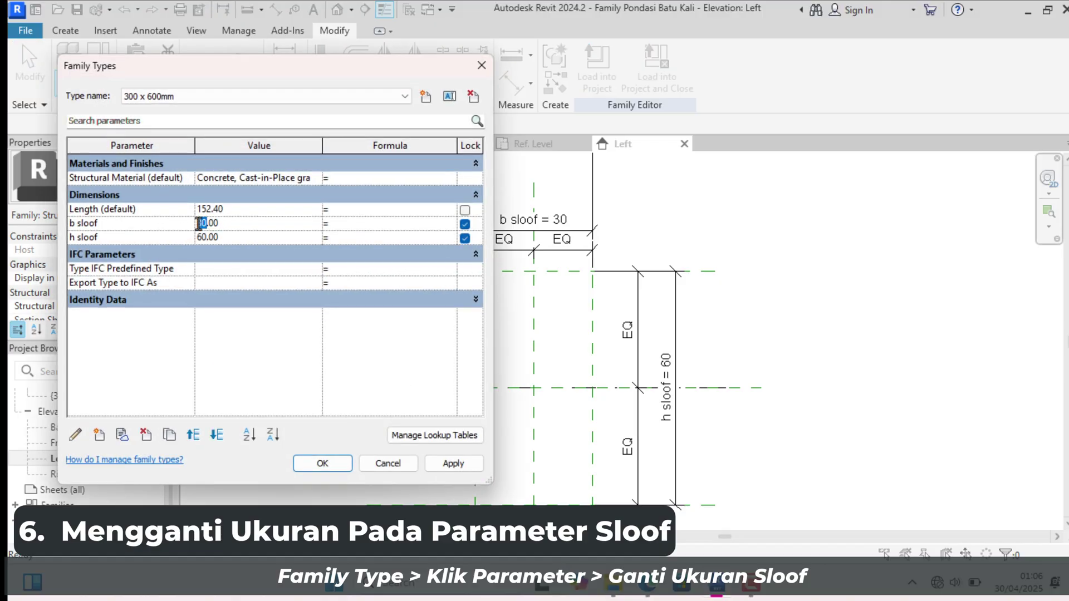
type("2")
left_click(203, 241)
left_click_drag(204, 243, 197, 241)
type("3")
left_click(240, 239)
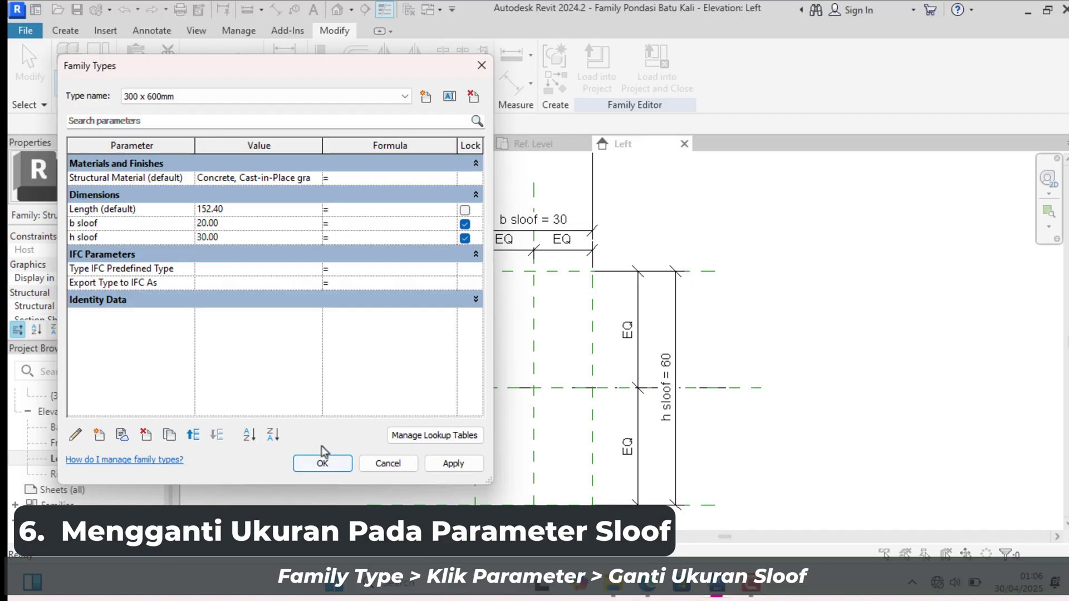
left_click(333, 464)
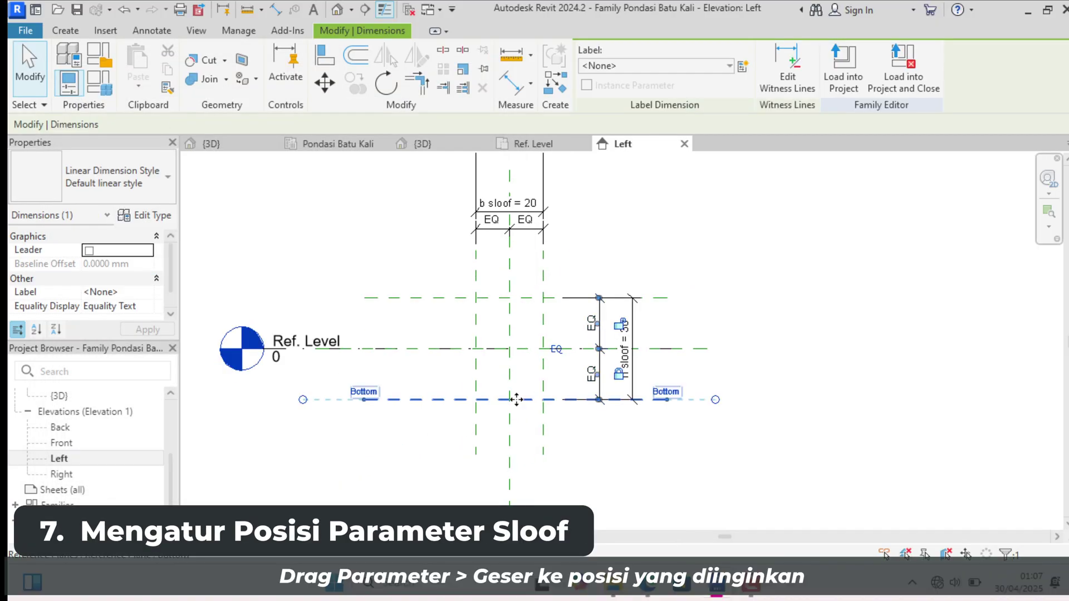
Move the sloof's Bottom reference plane up onto the Ref. Level line
left_click(516, 400)
left_click_drag(516, 400, 518, 348)
scroll(587, 301, "up", 3)
scroll(521, 361, "down", 4)
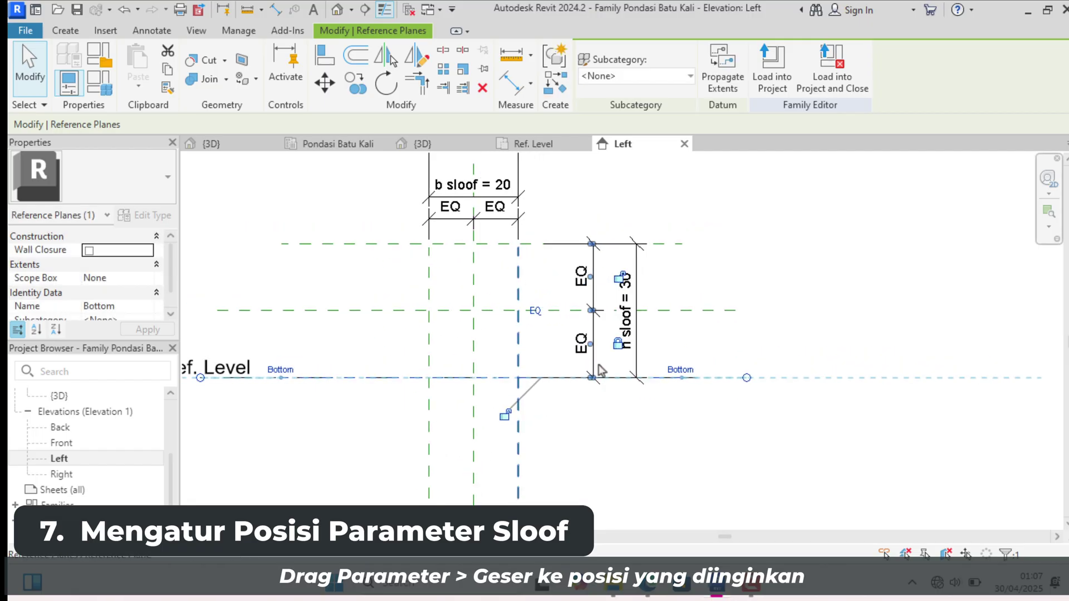
left_click(730, 313)
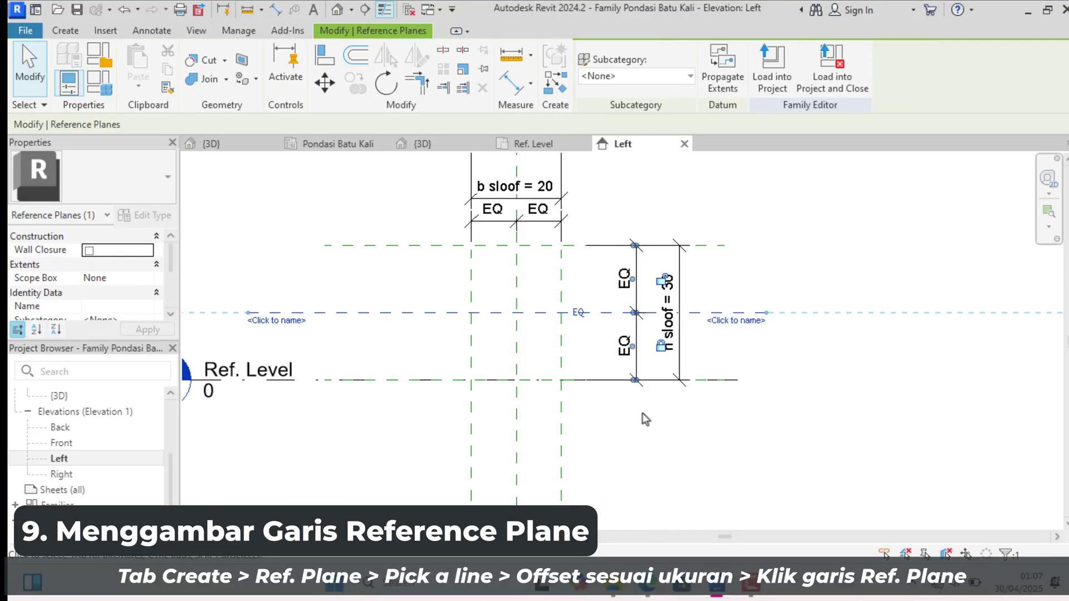
key("Escape")
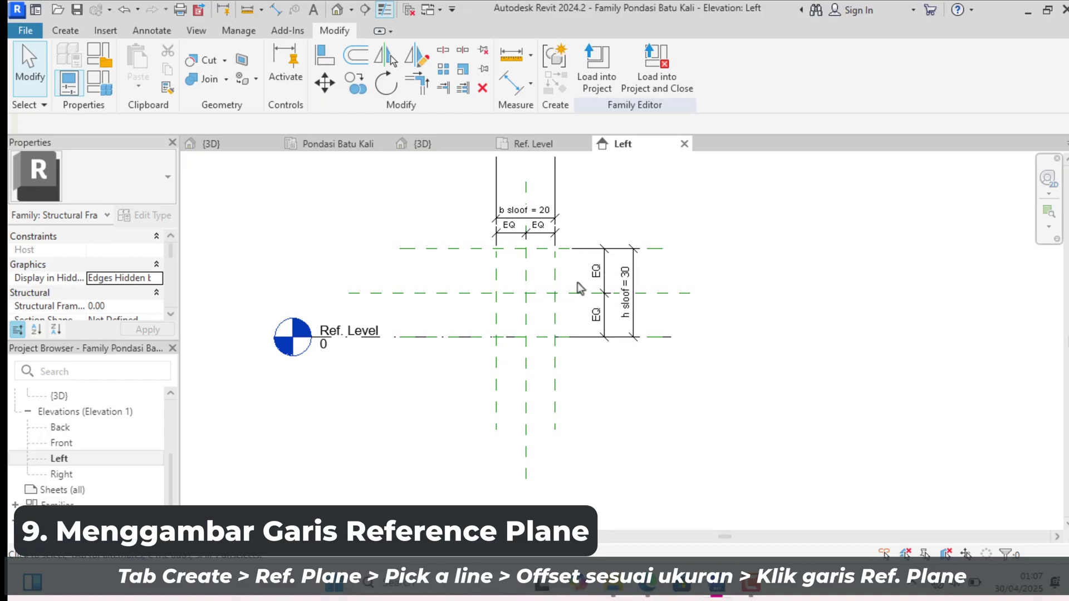
Add a horizontal reference plane offset 80 cm below the Ref. Level by picking the level line
scroll(582, 285, "down", 2)
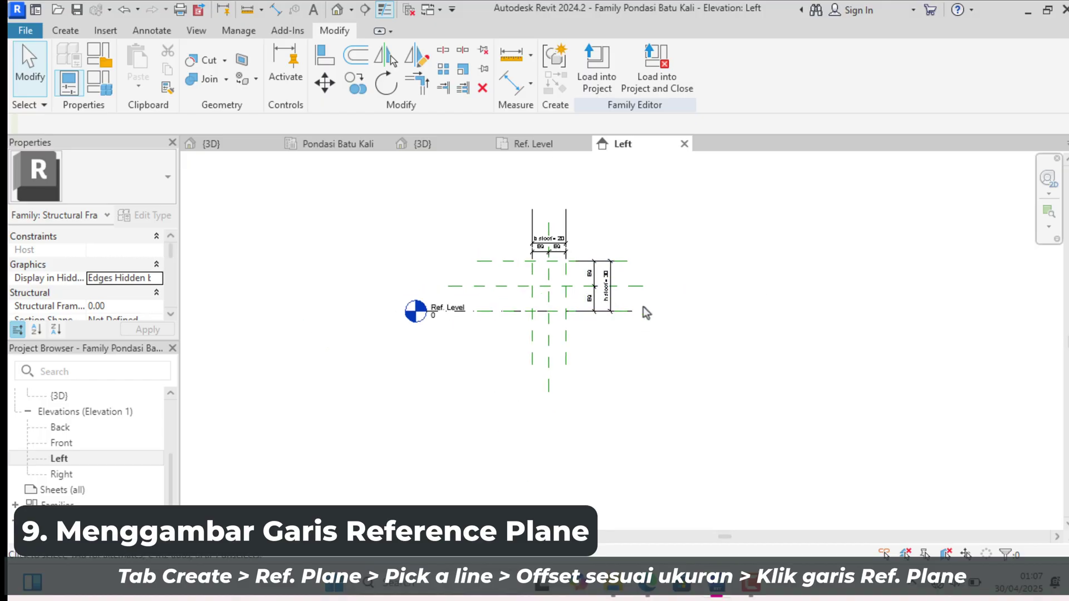
left_click(65, 31)
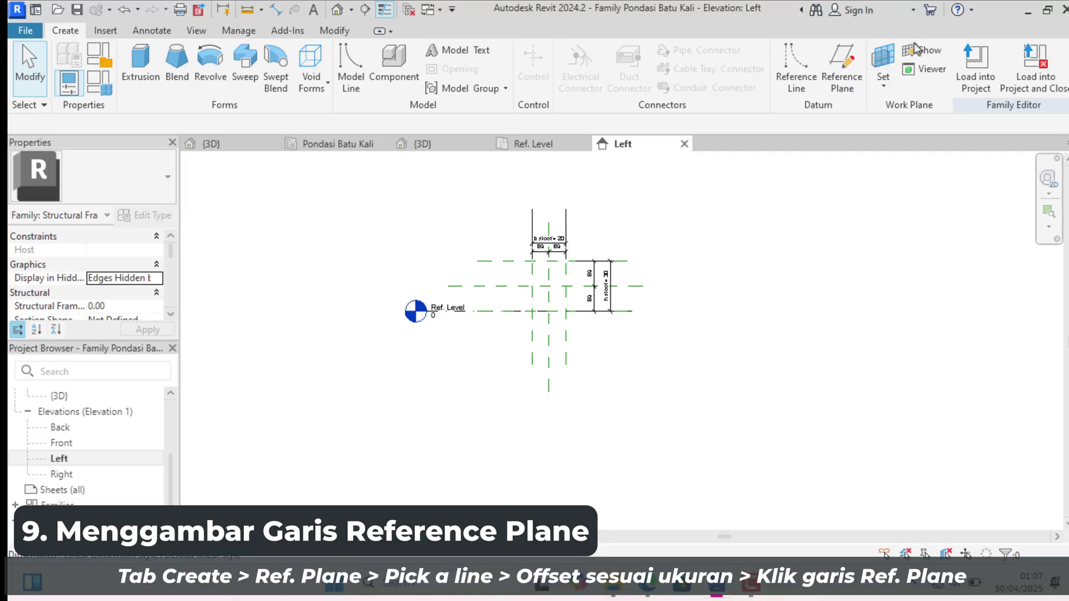
left_click(828, 71)
scroll(615, 314, "up", 2)
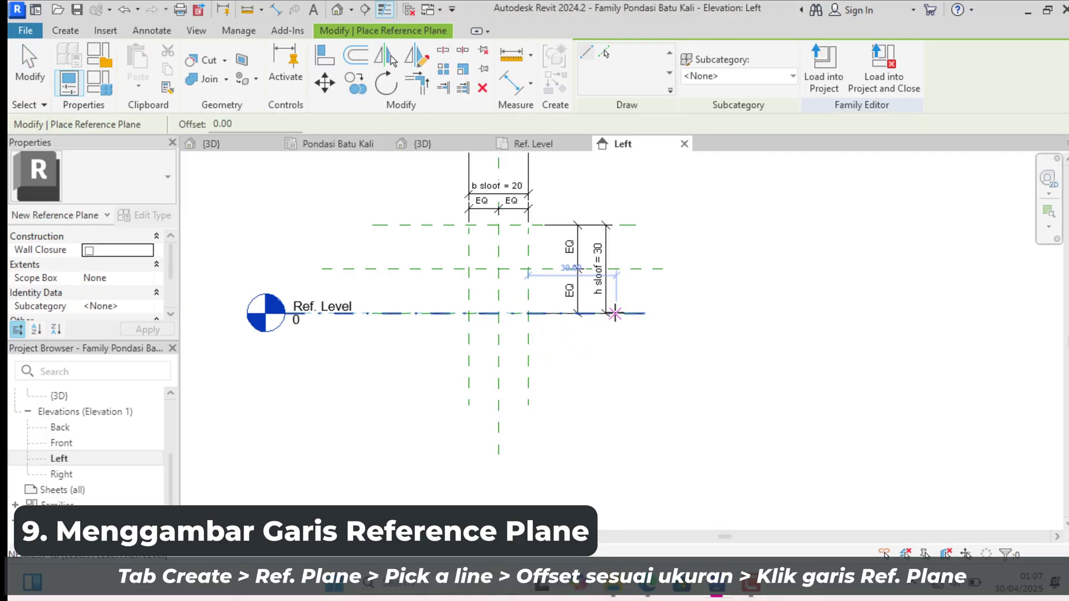
left_click(606, 53)
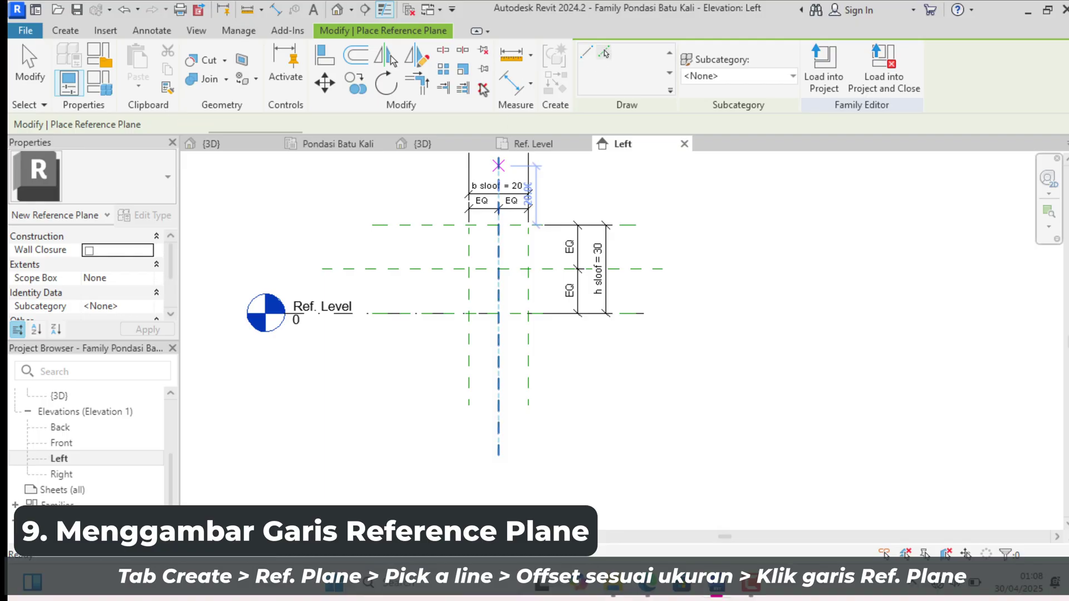
left_click_drag(239, 122, 205, 123)
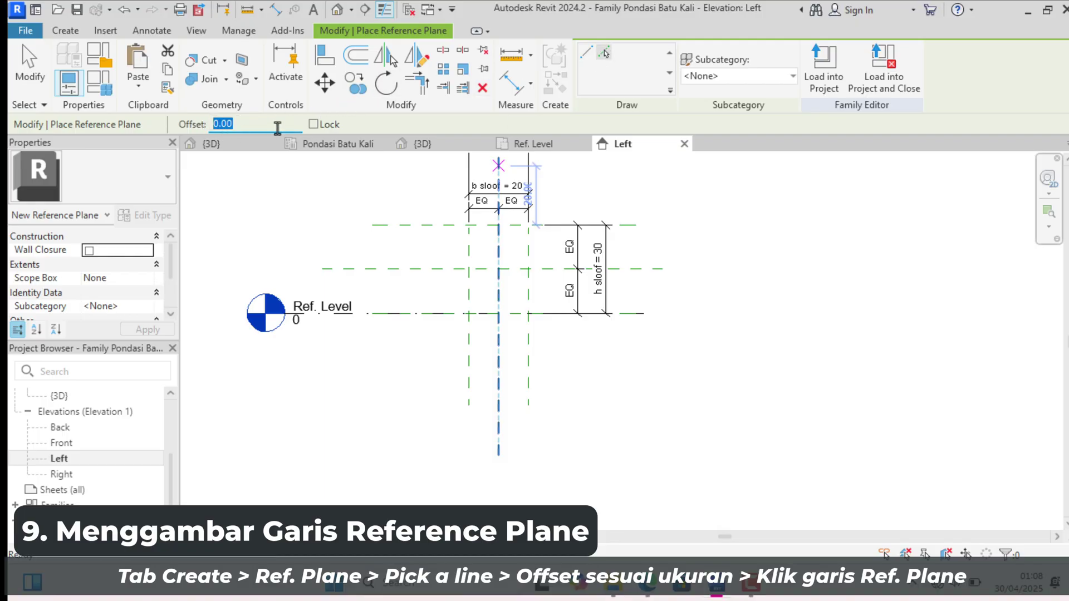
type("80")
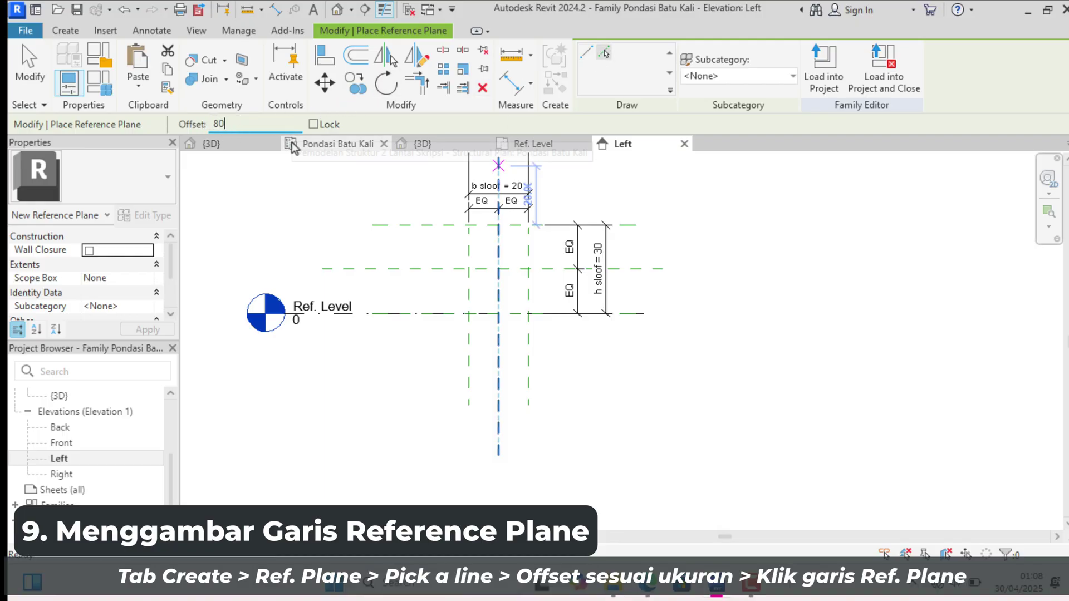
key("Return")
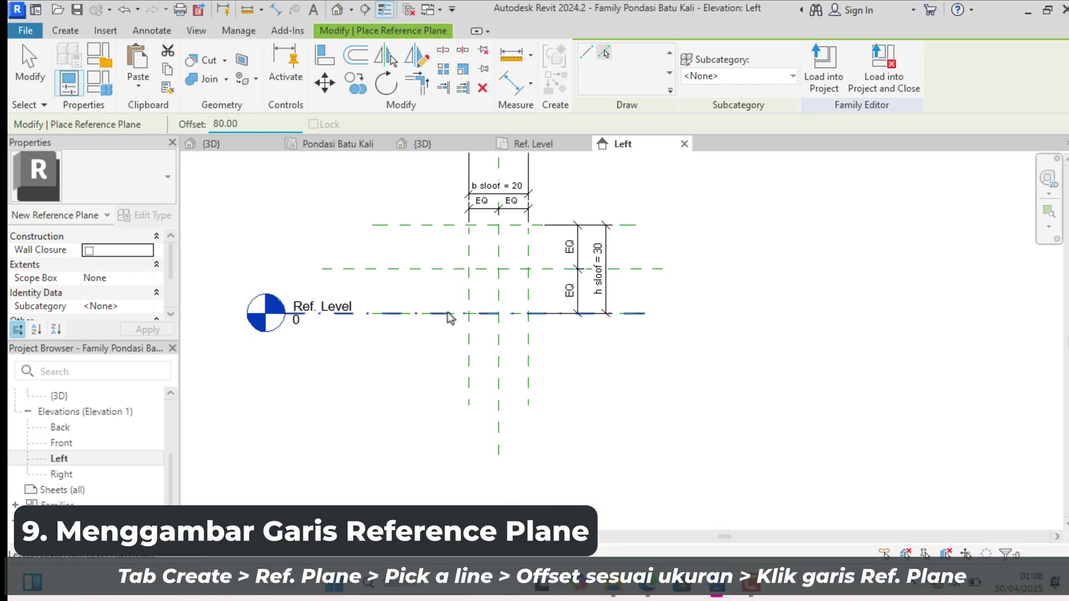
scroll(635, 356, "down", 3)
left_click(636, 333)
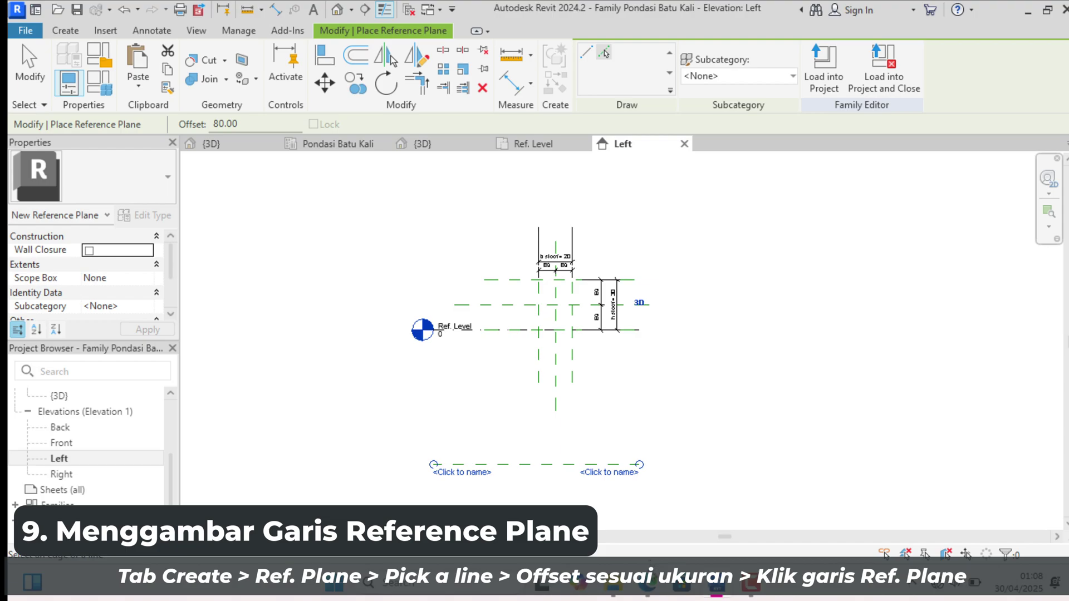
Check the foundation detail PDF, then add two successive reference planes below the lowest one, offset 15 cm and 5 cm
left_click(650, 582)
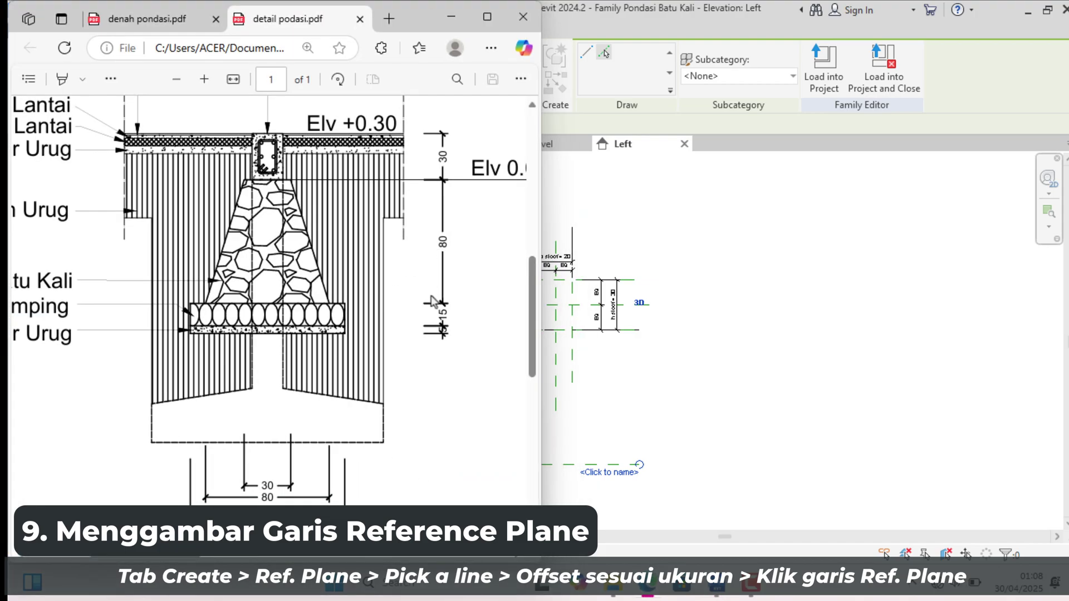
left_click(451, 18)
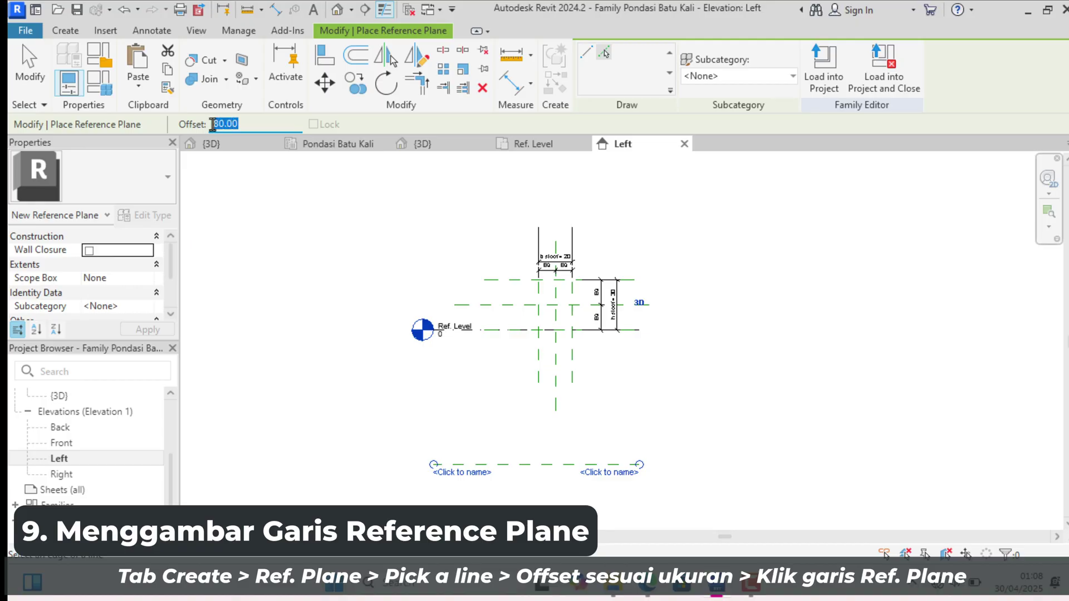
left_click(563, 474)
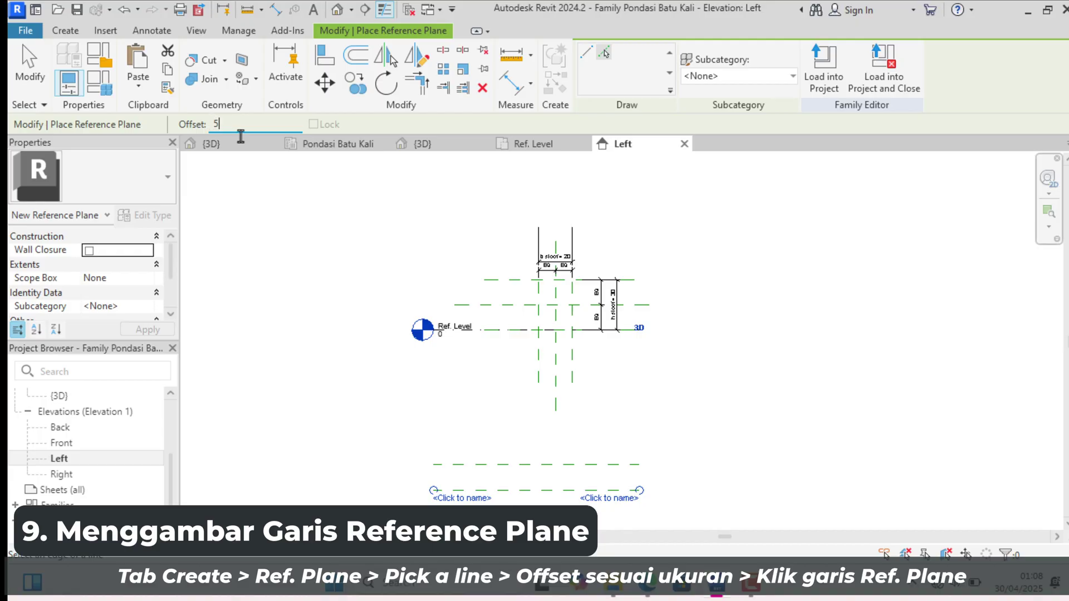
key("Return")
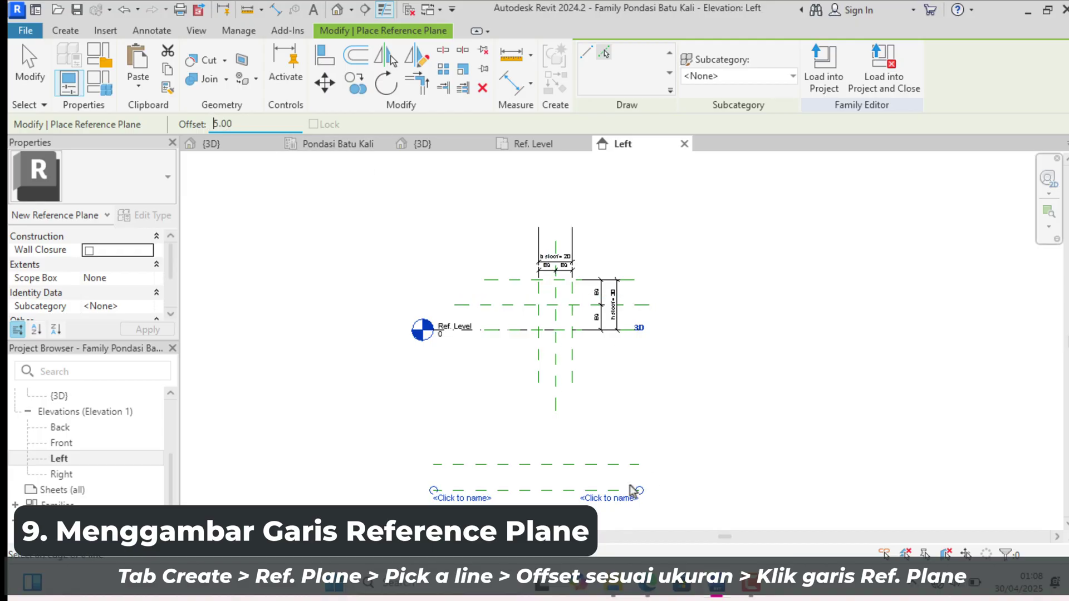
left_click(570, 497)
scroll(629, 249, "down", 1)
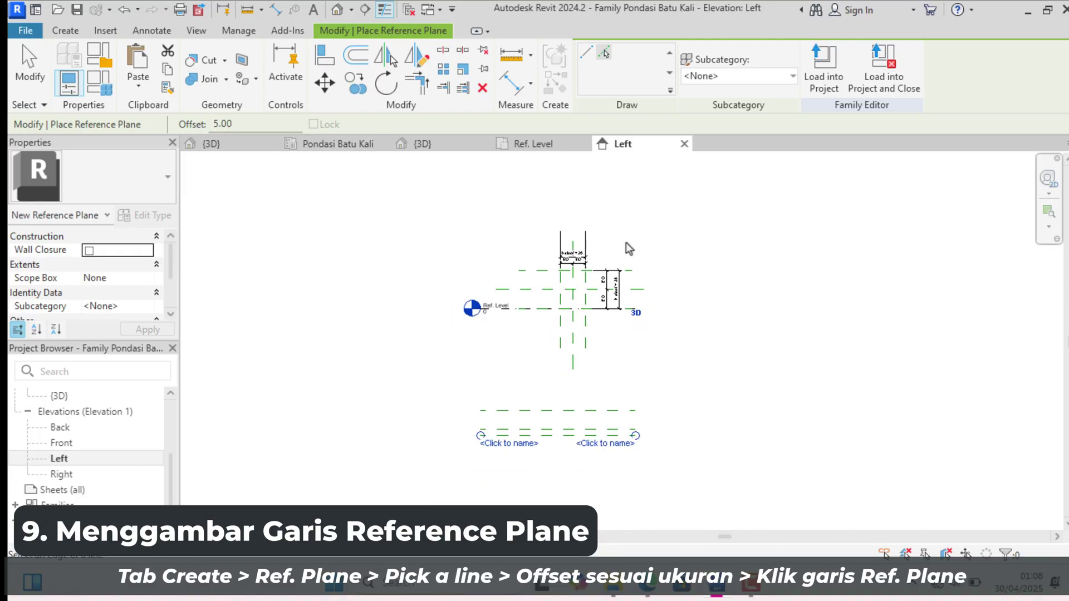
Add vertical reference planes offset 5 cm outward from both side planes of the sloof
scroll(580, 309, "up", 1)
scroll(598, 192, "up", 1)
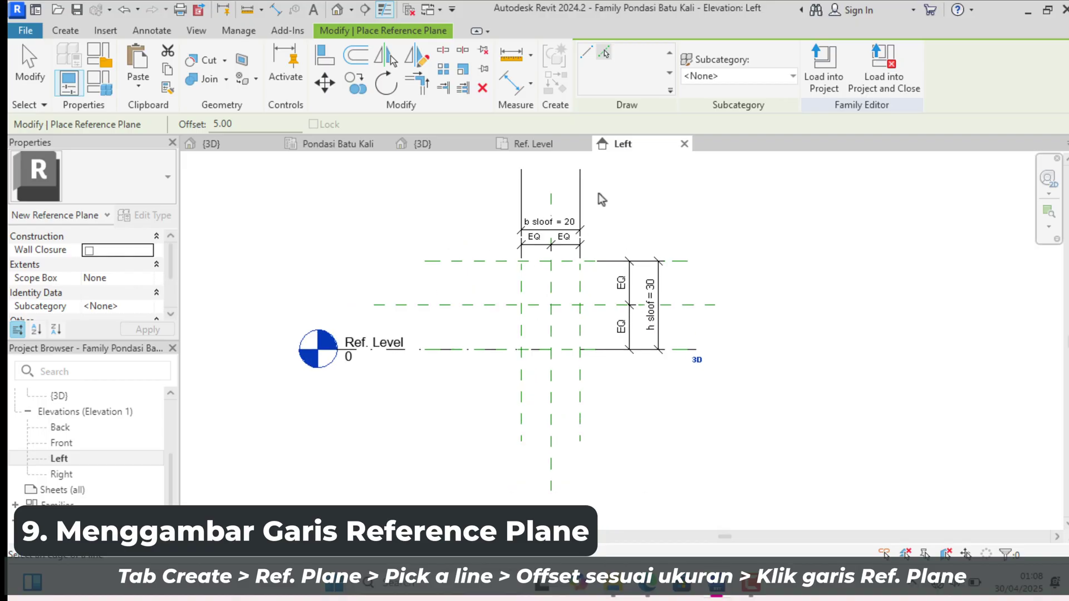
left_click(582, 380)
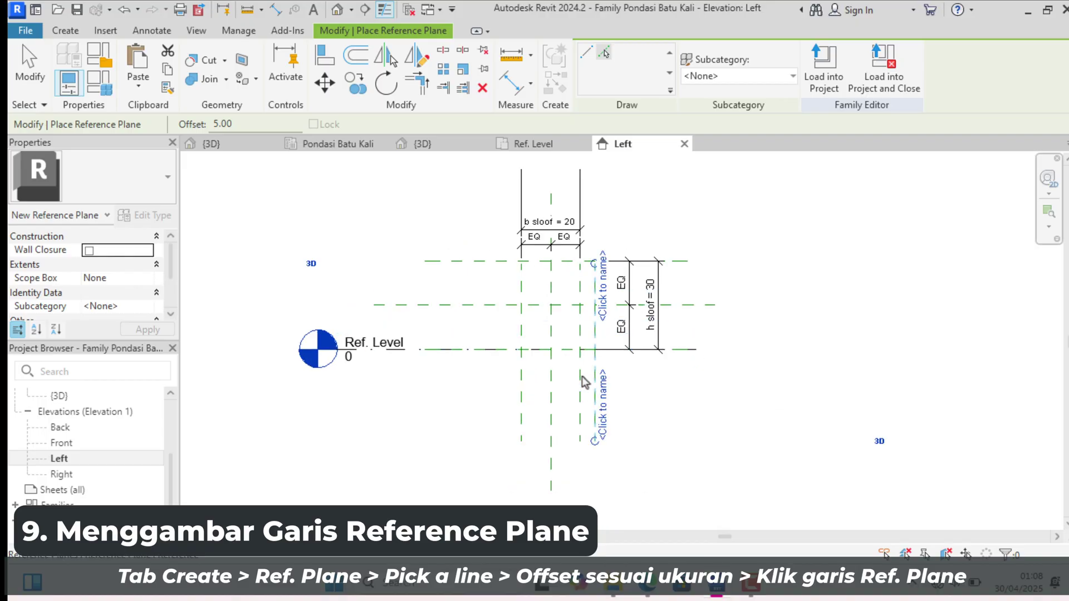
left_click(522, 384)
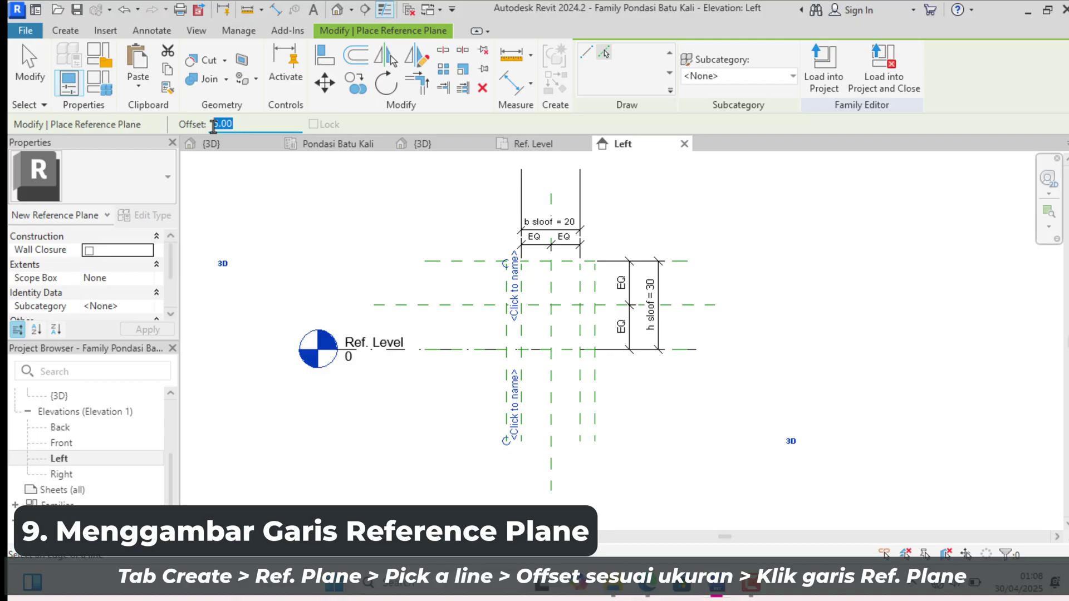
Add a vertical reference plane offset 25 cm outward from each of the two outermost planes
scroll(596, 411, "down", 2)
left_click(596, 402)
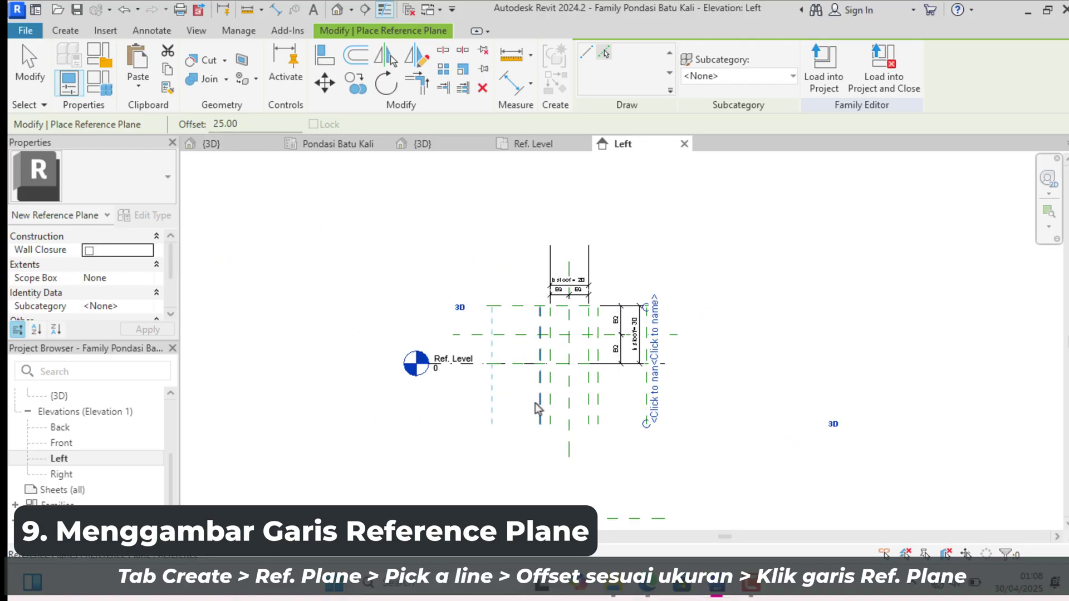
left_click(537, 408)
Add a vertical reference plane 10 cm beyond the outermost plane on each side and finish placing planes
double_click(217, 125)
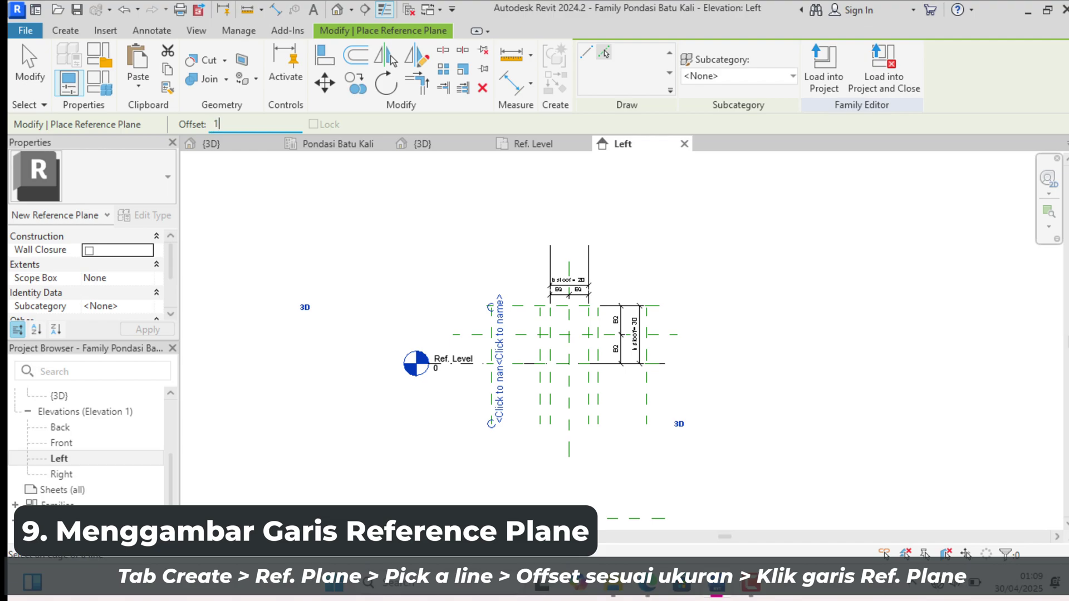
left_click(649, 413)
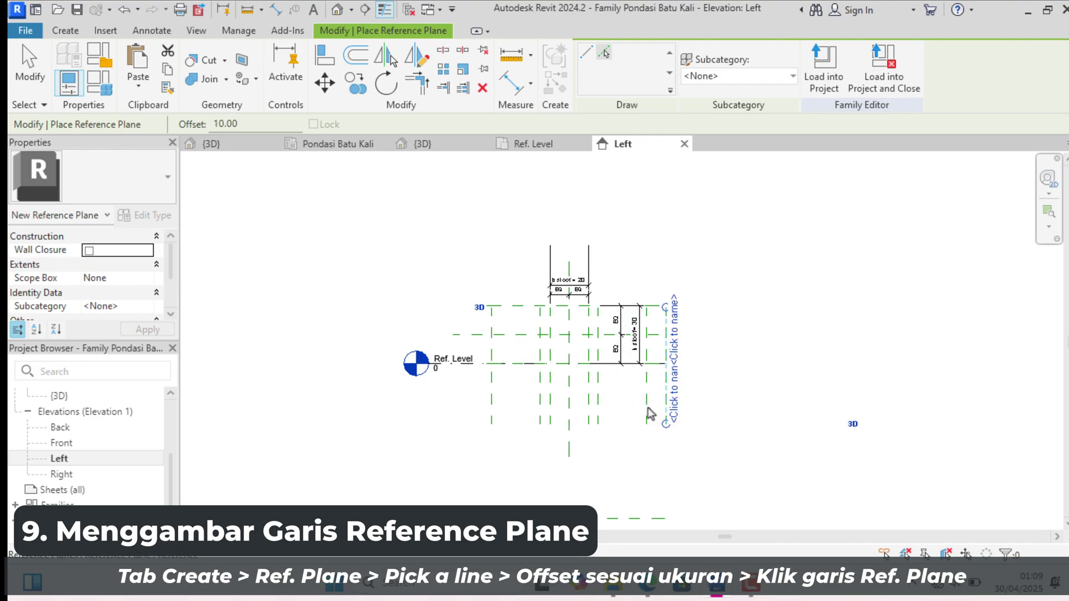
left_click(495, 407)
scroll(603, 343, "down", 2)
scroll(625, 351, "up", 1)
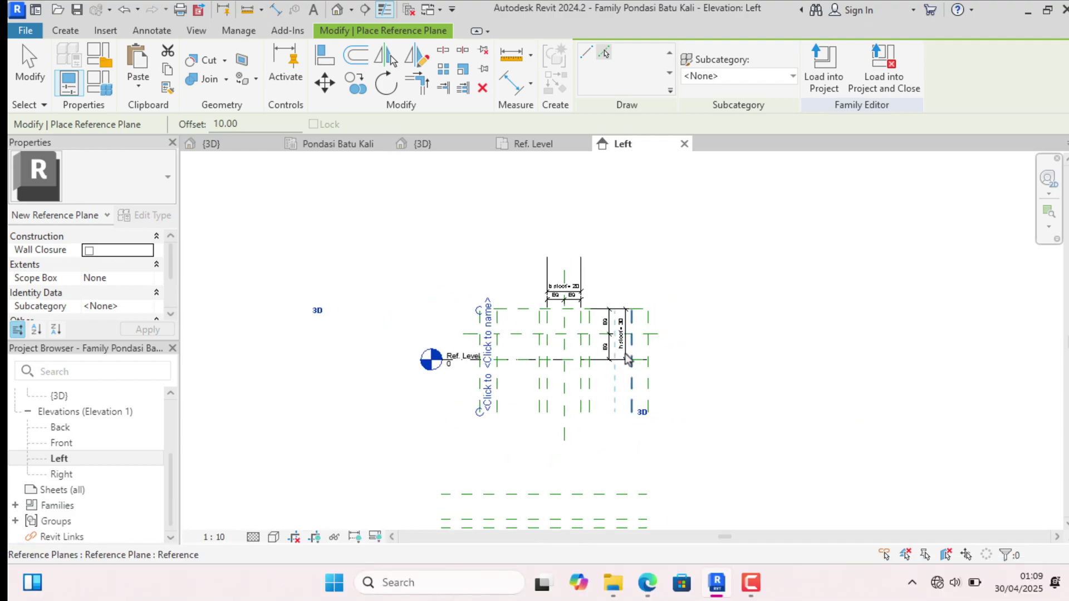
key("Escape")
scroll(625, 354, "up", 1)
scroll(657, 320, "down", 1)
key("Escape")
Extend the Center (Front/Back) plane and the sloof's right edge plane downward past the lowest horizontal reference plane
scroll(580, 301, "down", 1)
left_click(579, 344)
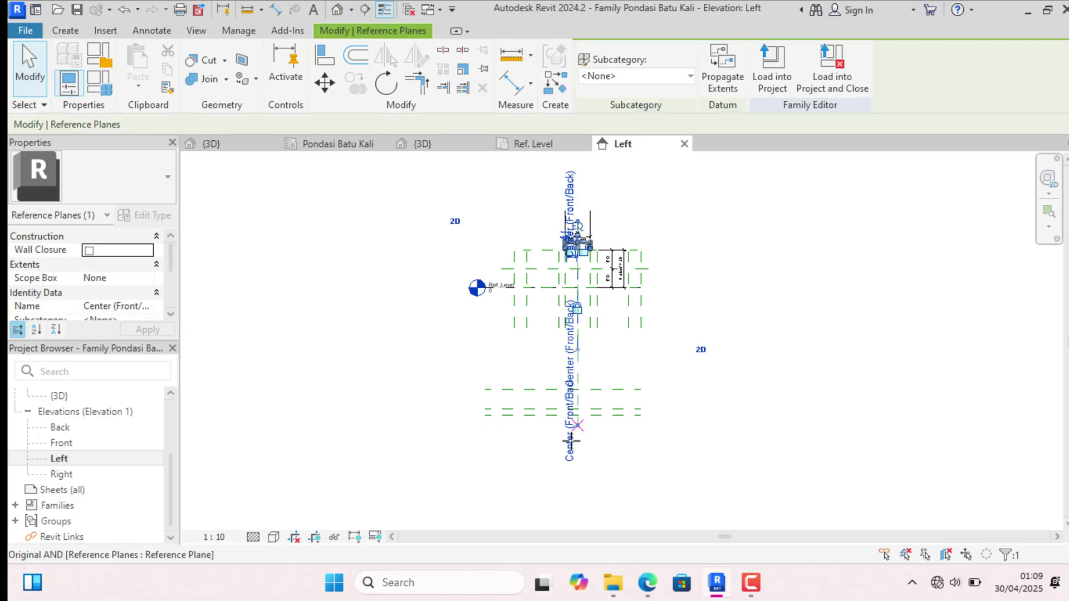
scroll(595, 324, "up", 1)
left_click(591, 319)
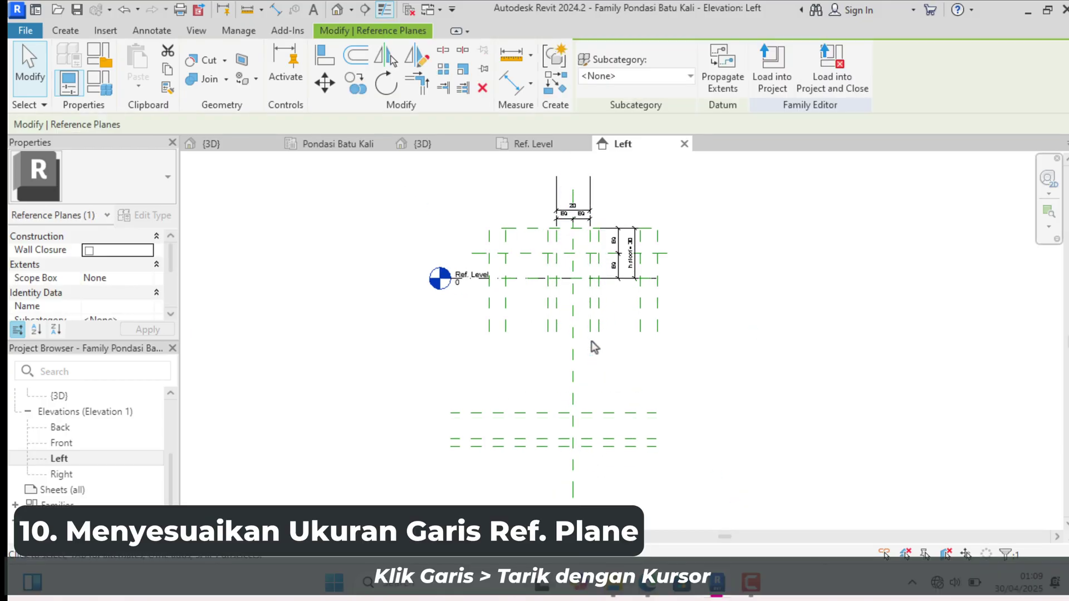
left_click_drag(591, 332, 591, 497)
scroll(596, 340, "up", 2)
scroll(598, 245, "down", 2)
left_click(591, 268)
scroll(595, 275, "up", 2)
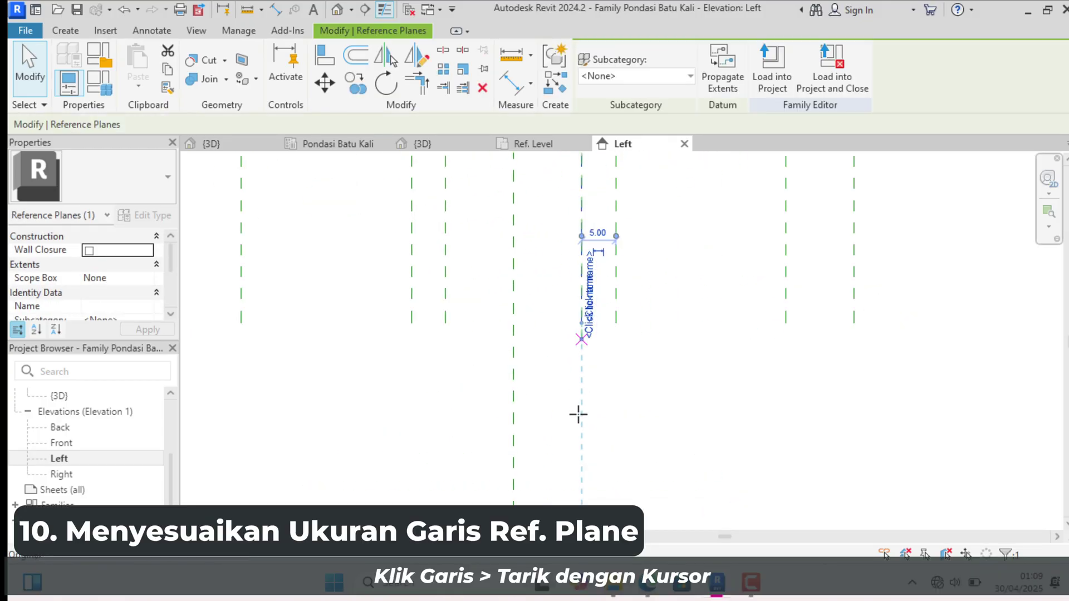
scroll(591, 295, "down", 3)
left_click_drag(591, 308, 591, 425)
Extend the three outer vertical reference planes left of the sloof down past the lowest horizontal plane
left_click(553, 278)
scroll(554, 278, "up", 7)
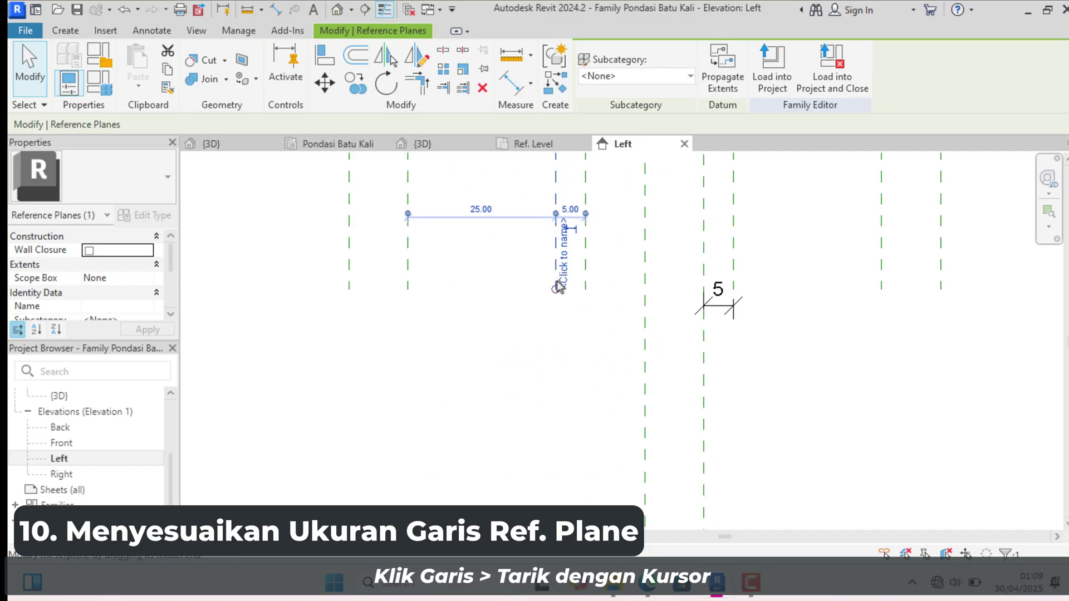
scroll(545, 242, "down", 6)
left_click_drag(542, 268, 542, 437)
left_click(494, 237)
left_click_drag(494, 247, 474, 437)
left_click(474, 239)
Extend the vertical plane 5 cm outside the sloof's right edge down to match the other extended planes
left_click(600, 242)
left_click(598, 247)
left_click(607, 356)
left_click(600, 241)
scroll(601, 249, "up", 4)
left_click_drag(596, 250, 596, 365)
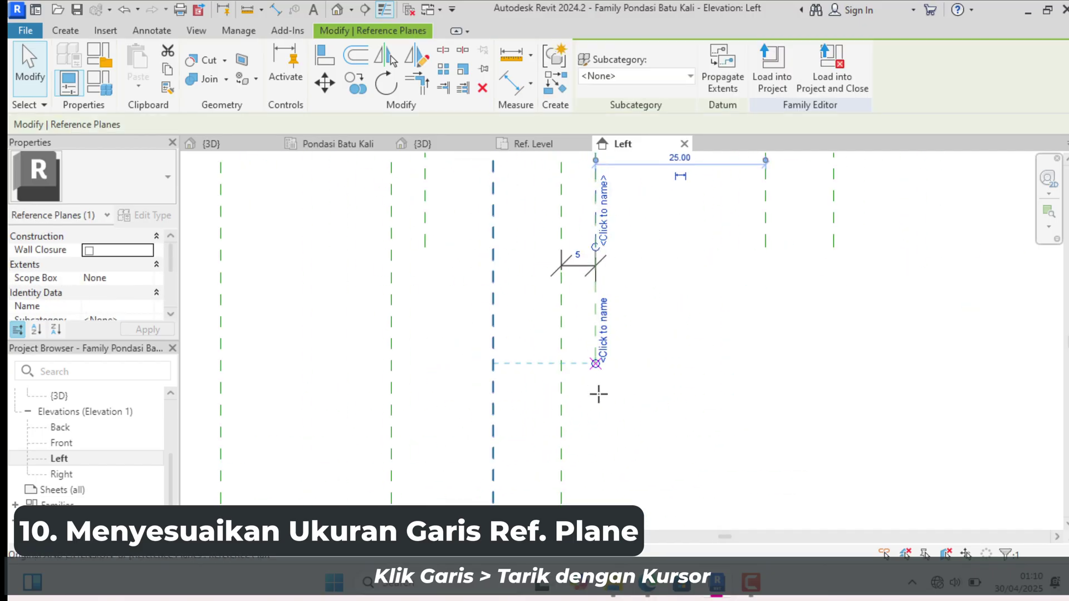
scroll(598, 239, "down", 5)
left_click_drag(597, 271, 598, 382)
Extend the two outermost vertical reference planes on the right down to the same length as the others
left_click(633, 231)
left_click_drag(632, 240, 633, 382)
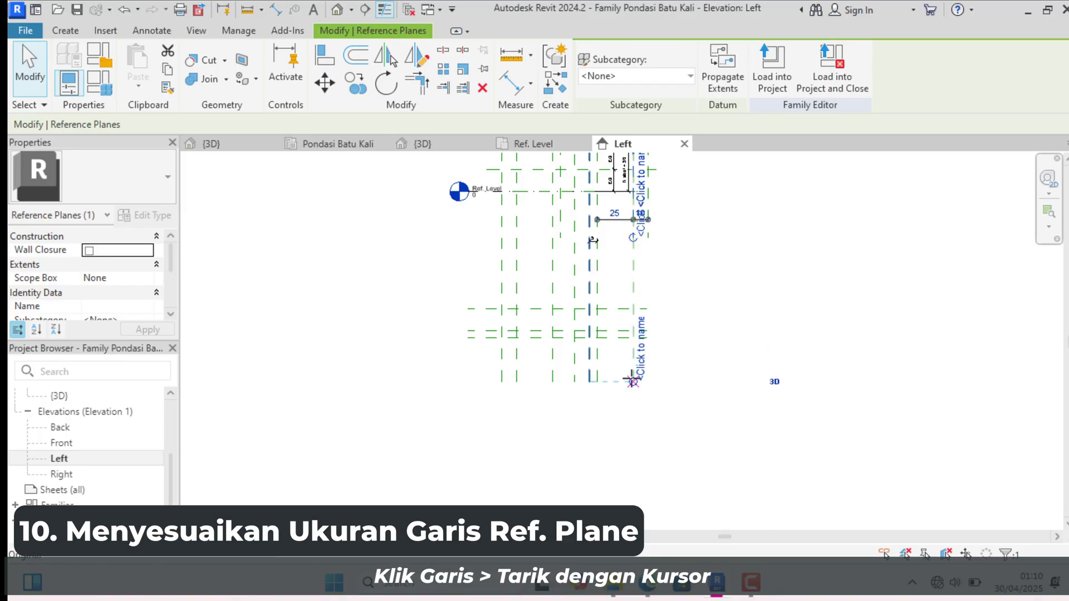
left_click(648, 232)
left_click_drag(648, 239, 647, 382)
scroll(663, 252, "up", 3)
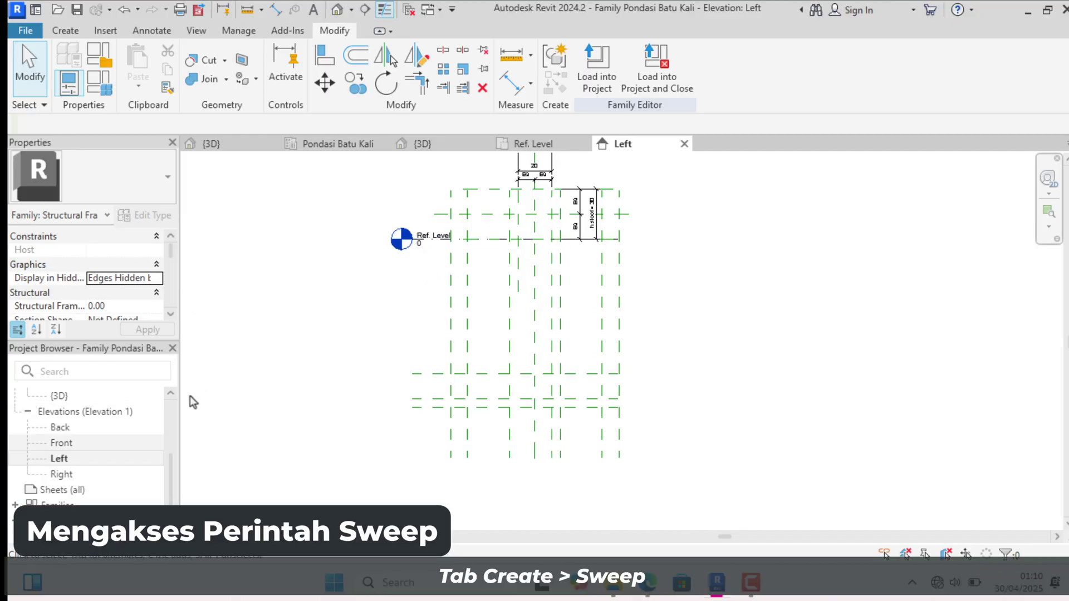
scroll(483, 303, "down", 1)
scroll(488, 314, "up", 1)
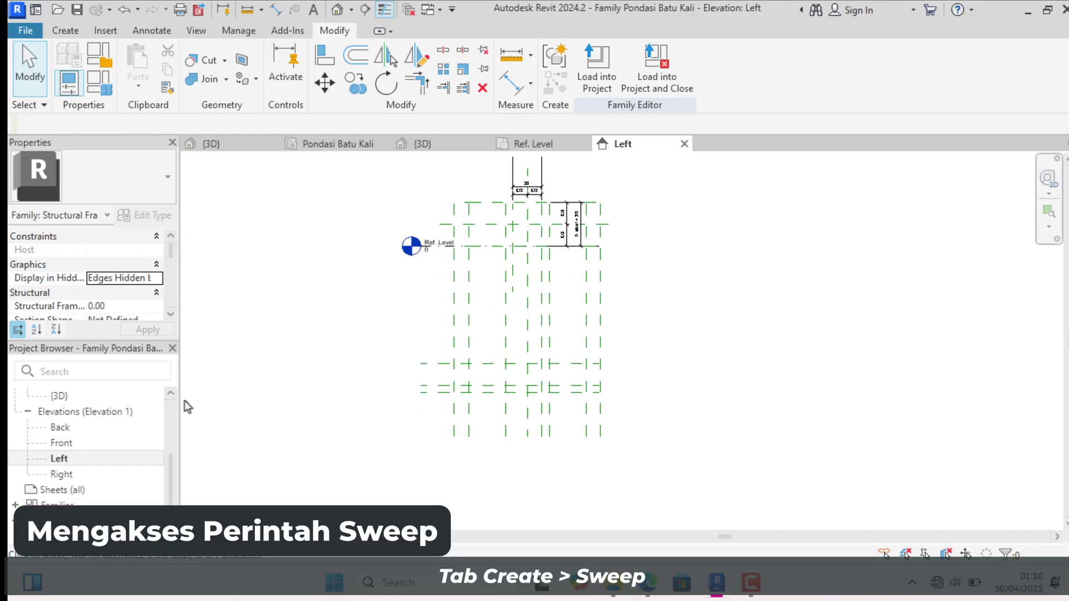
Start a sweep, set its work plane to Level : Ref. Level and open the Floor Plan: Ref. Level view
left_click(65, 30)
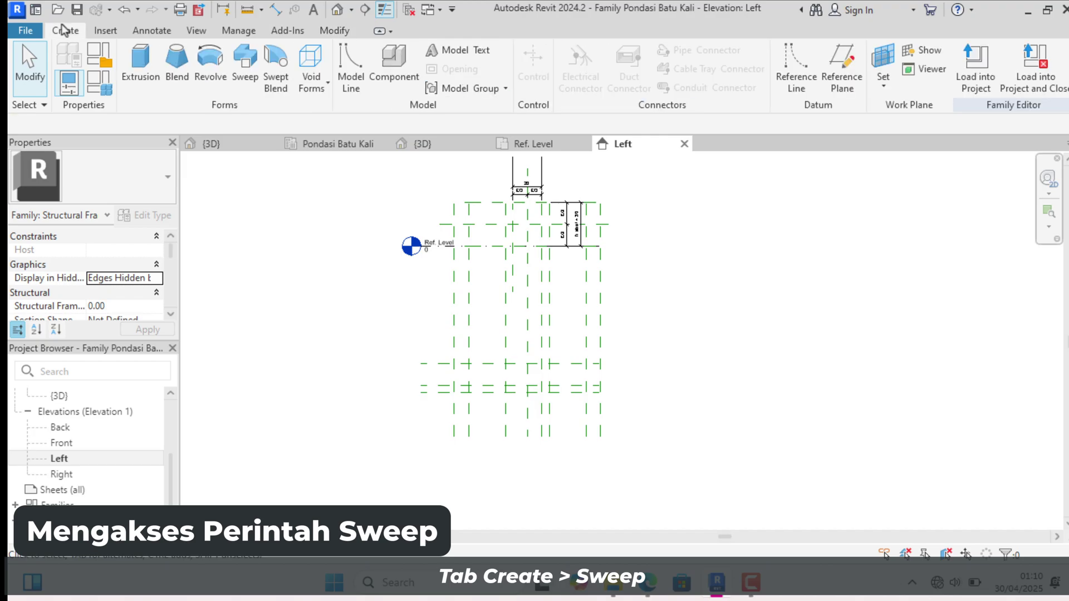
left_click(246, 53)
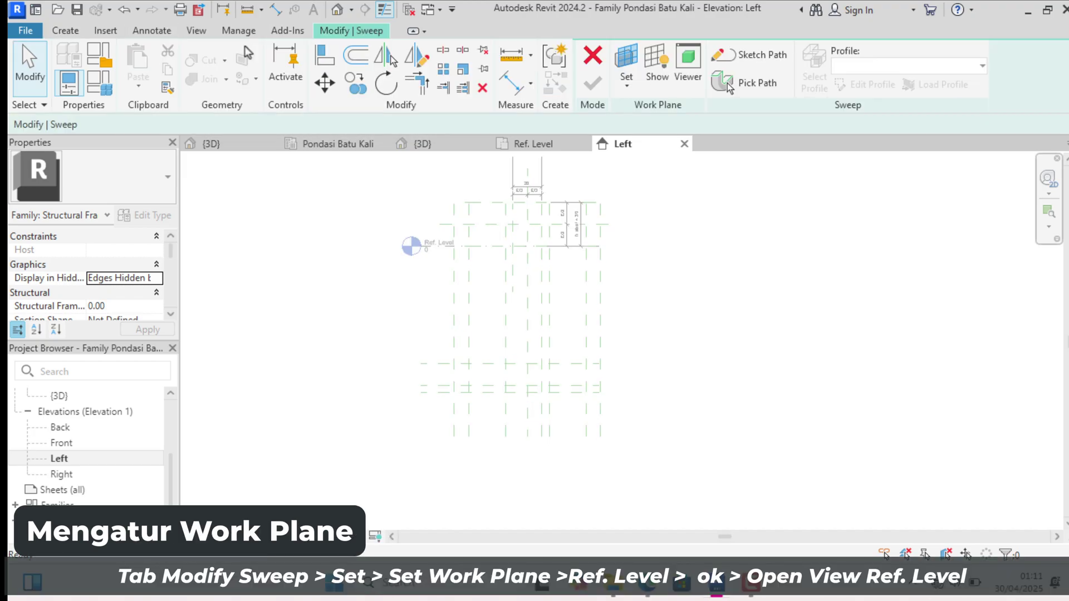
left_click(628, 87)
left_click(640, 111)
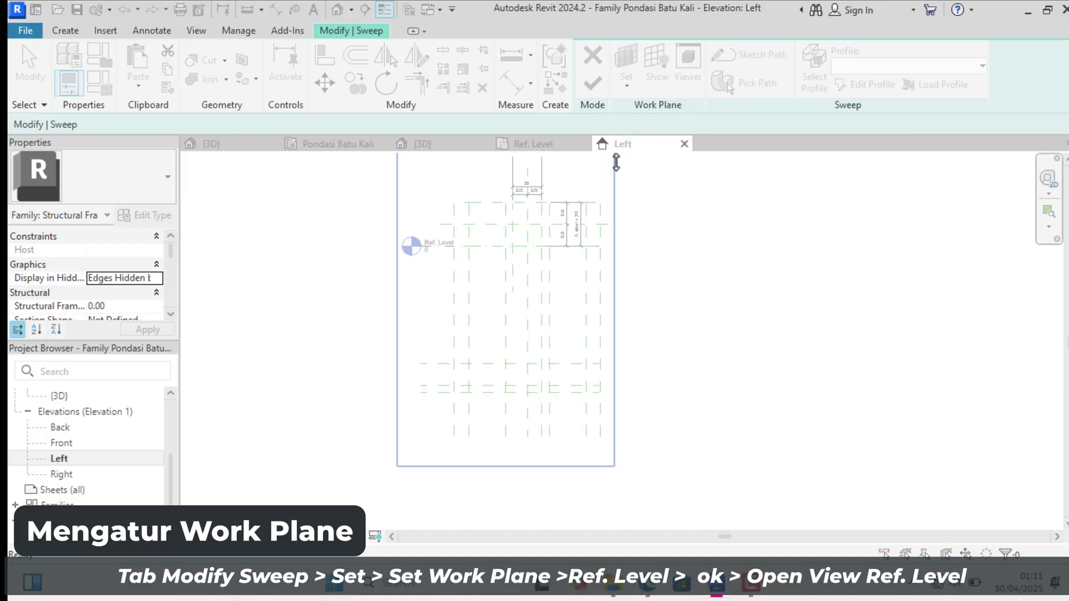
left_click(595, 289)
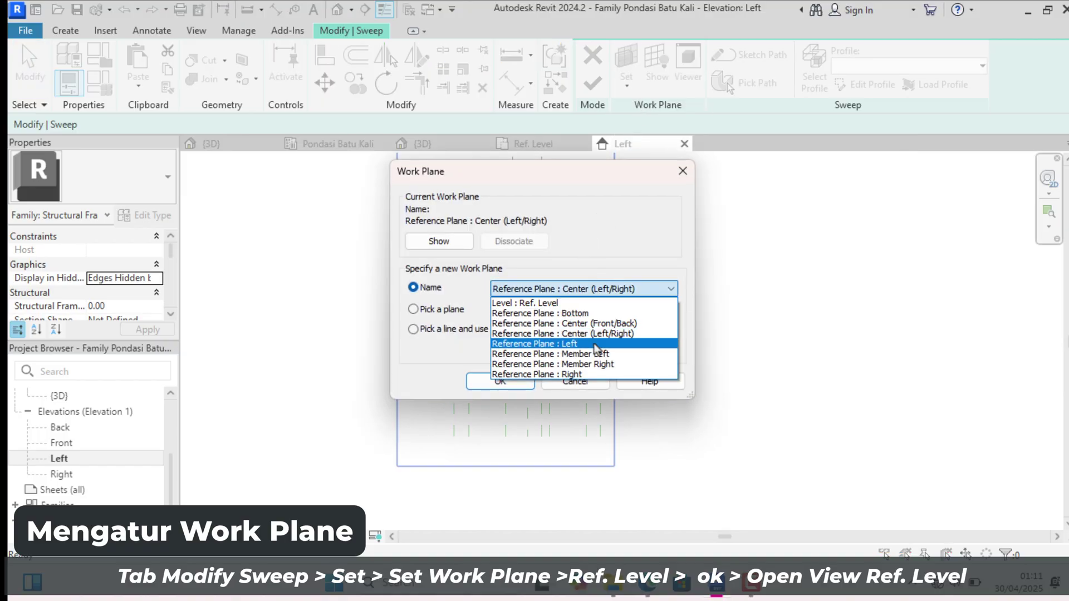
left_click(579, 303)
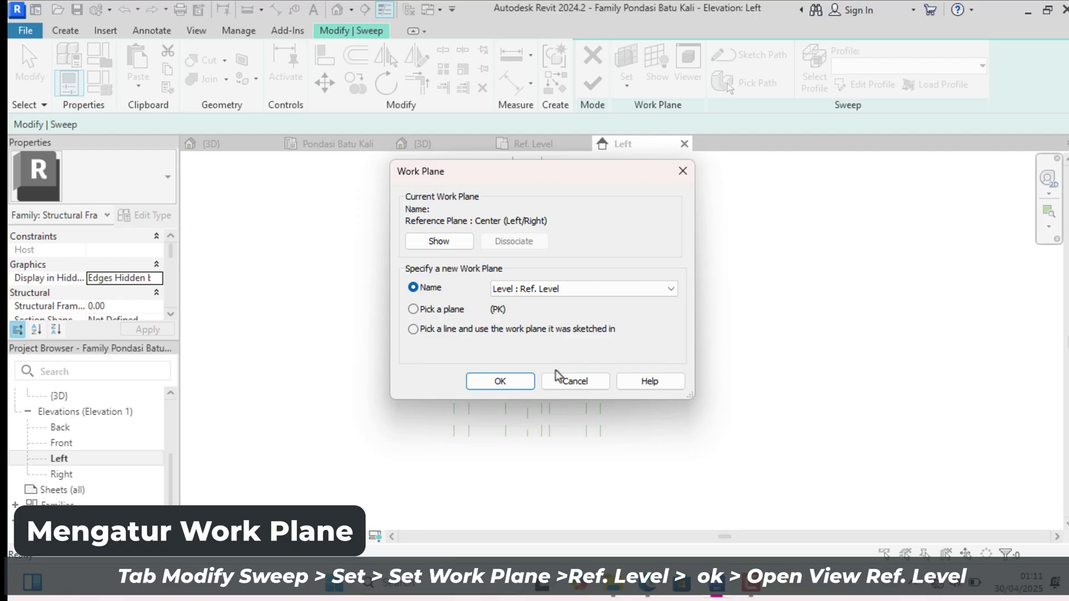
left_click(507, 389)
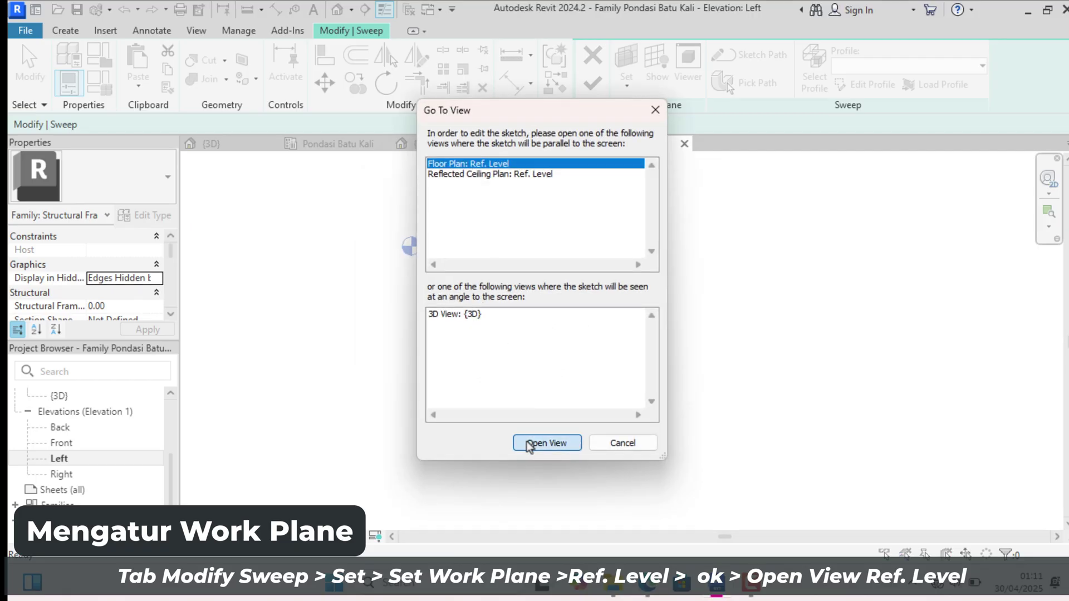
left_click(529, 443)
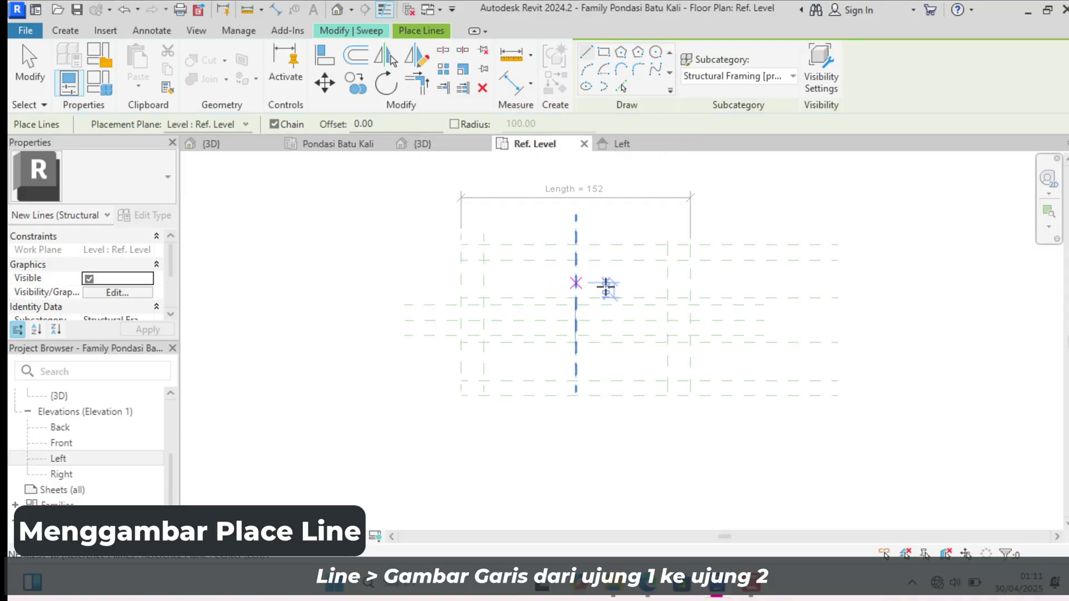
Draw a straight line along the Center (Front/Back) plane between the two inner vertical reference planes at the member's ends
scroll(688, 308, "up", 2)
scroll(571, 324, "down", 2)
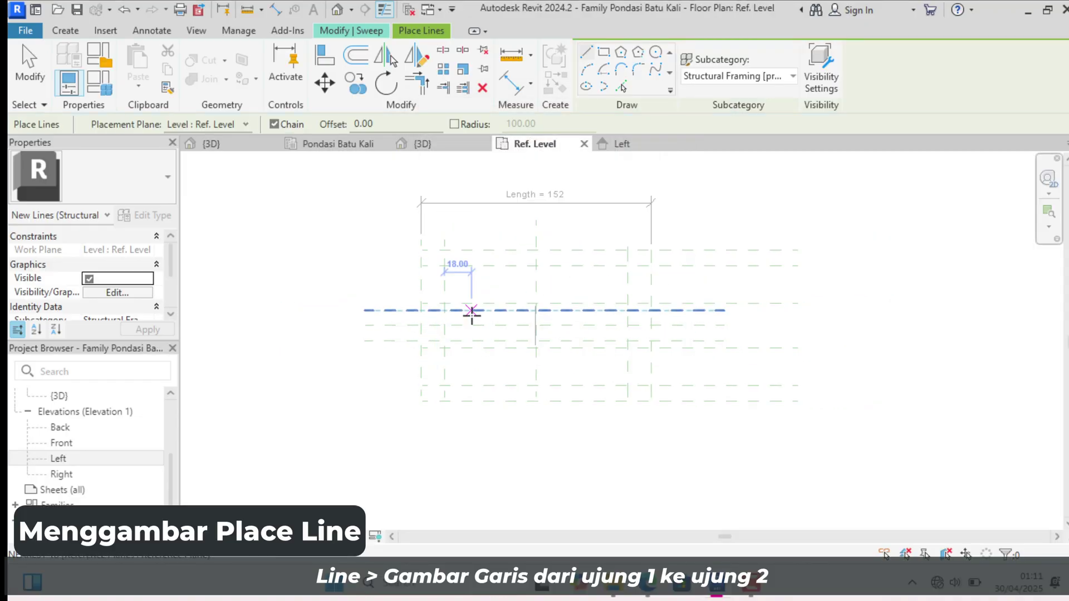
left_click(443, 325)
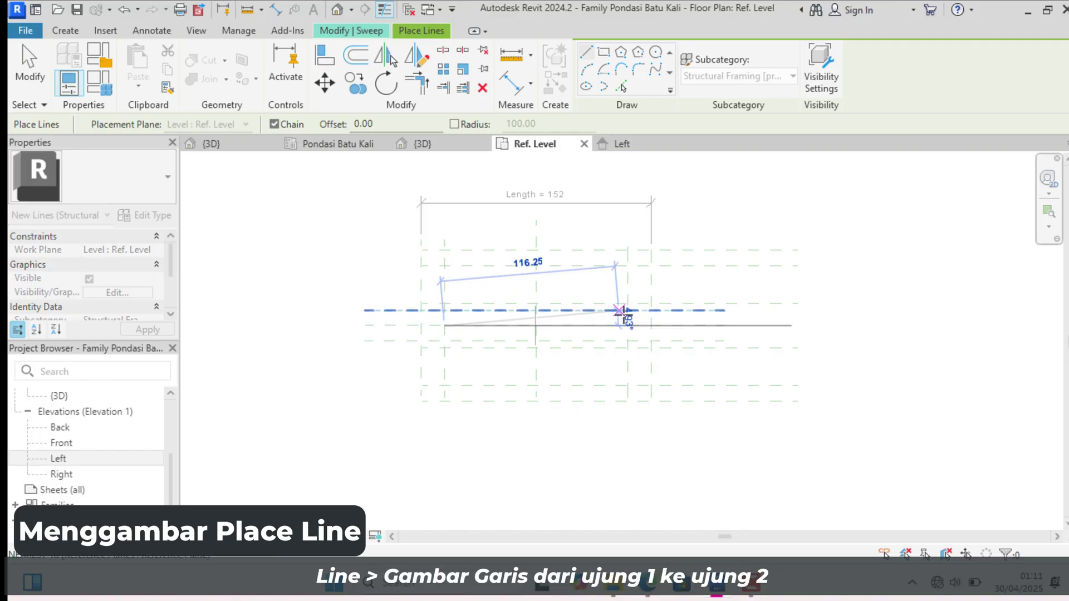
left_click(628, 325)
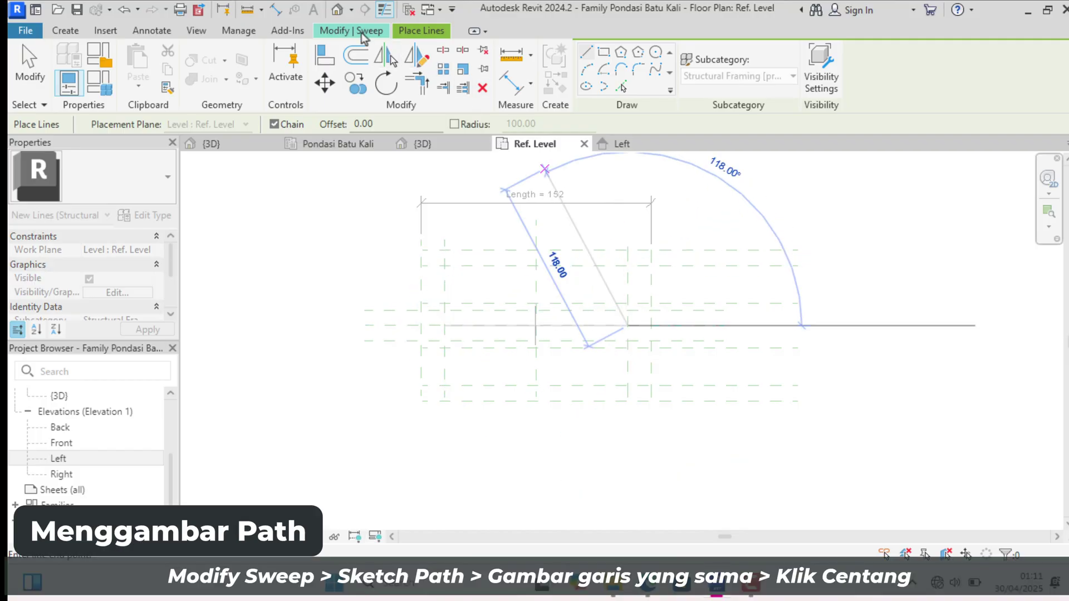
Sketch the sweep path along the Center (Front/Back) plane between the same two inner vertical planes and finish the path
left_click(363, 34)
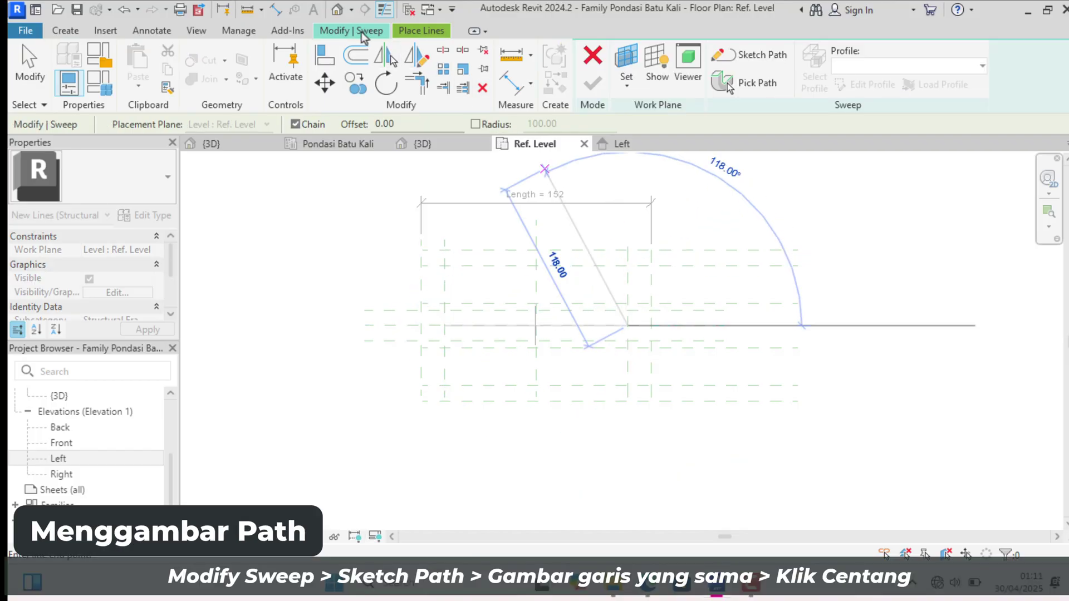
left_click(714, 58)
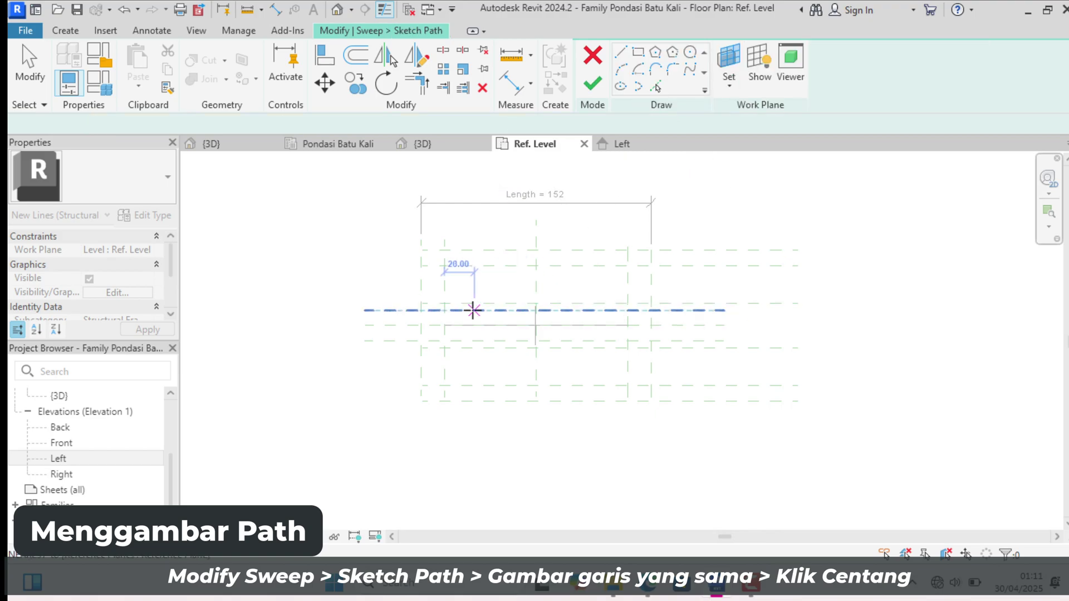
left_click(444, 325)
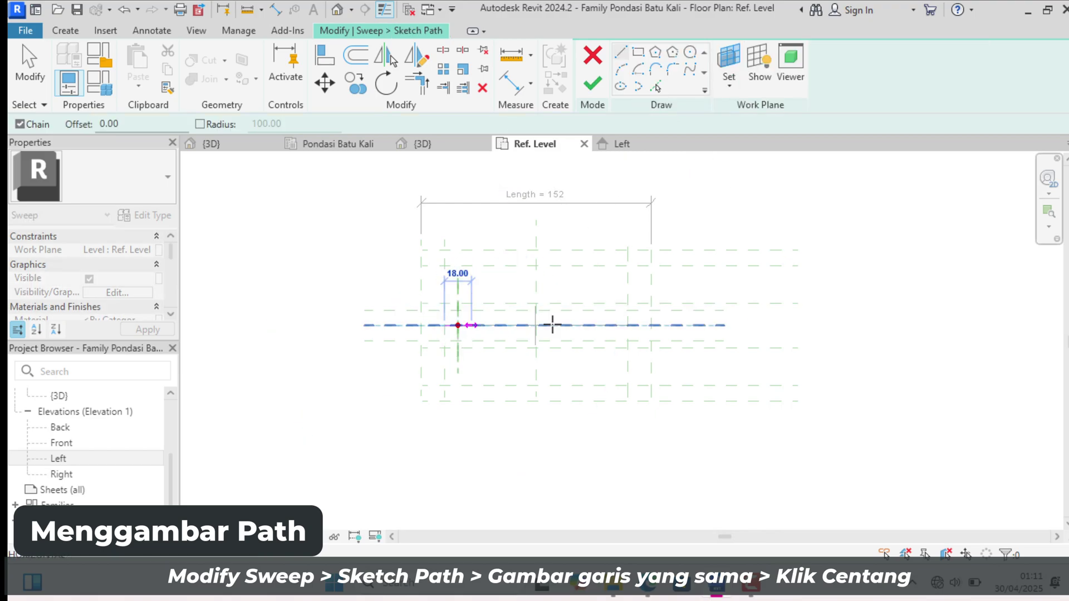
left_click(627, 325)
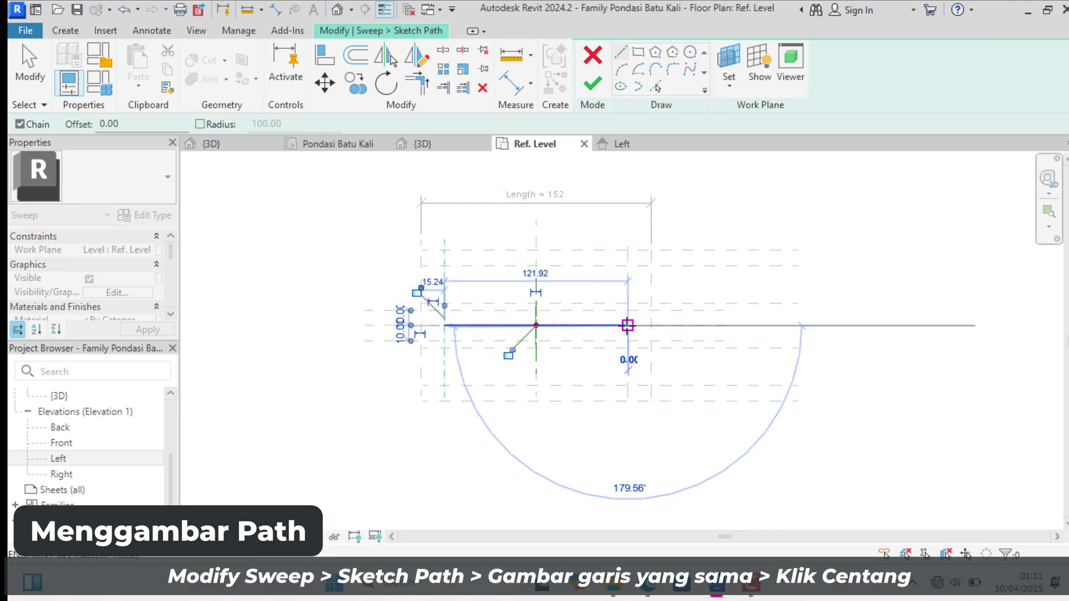
left_click(593, 85)
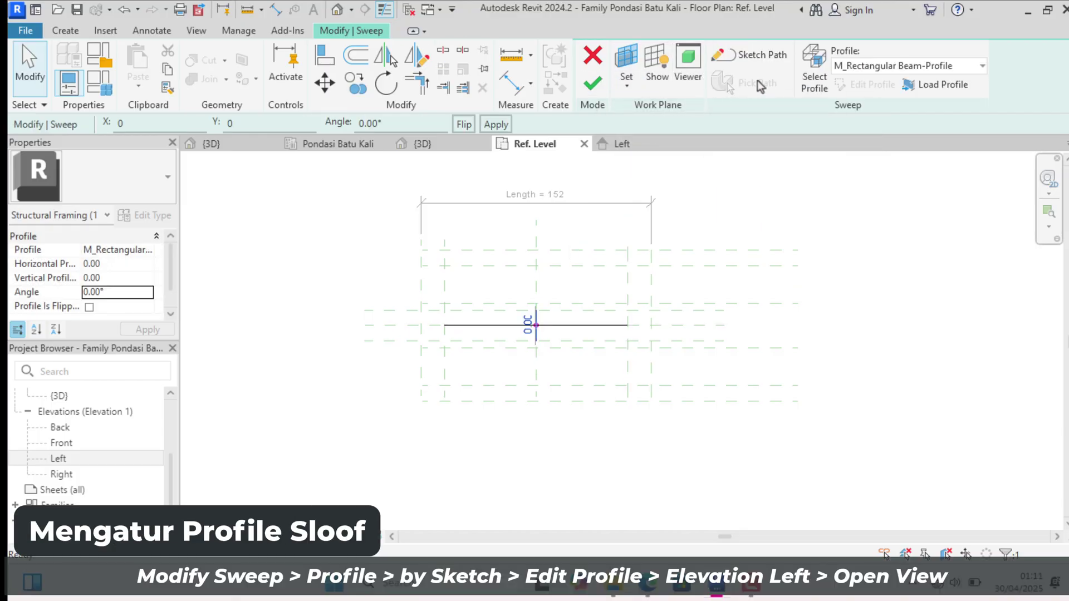
Set the sweep profile to <By Sketch> and open it for editing in the Elevation: Left view
left_click(912, 66)
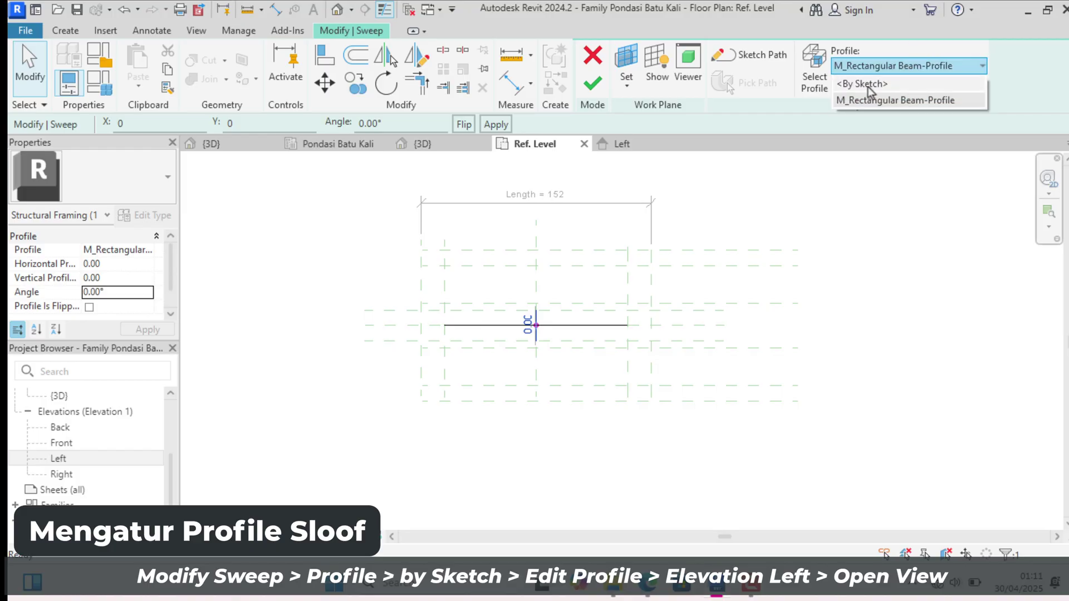
left_click(846, 86)
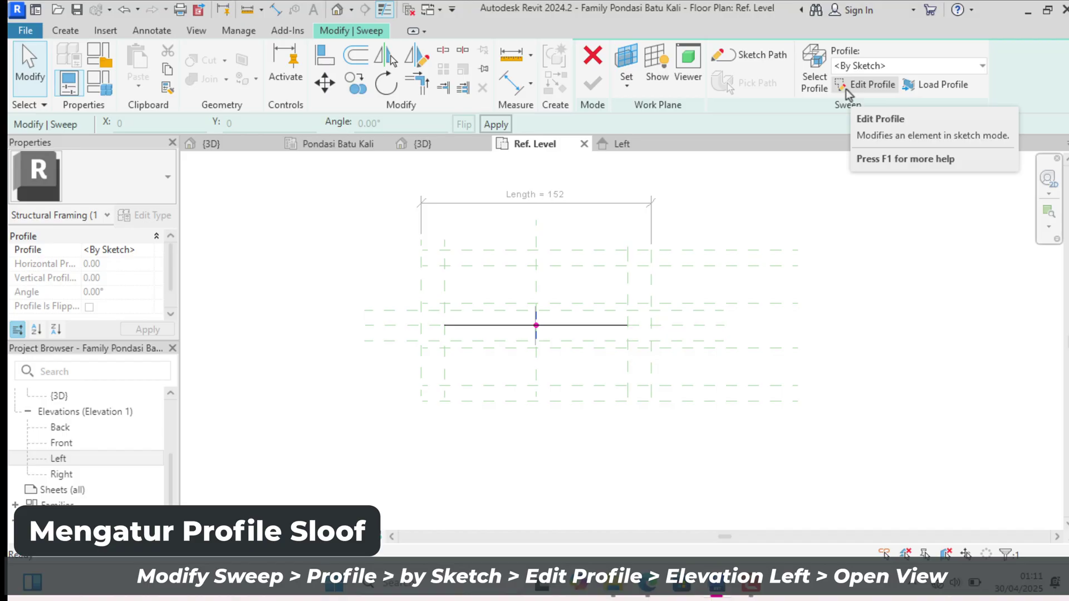
left_click(846, 86)
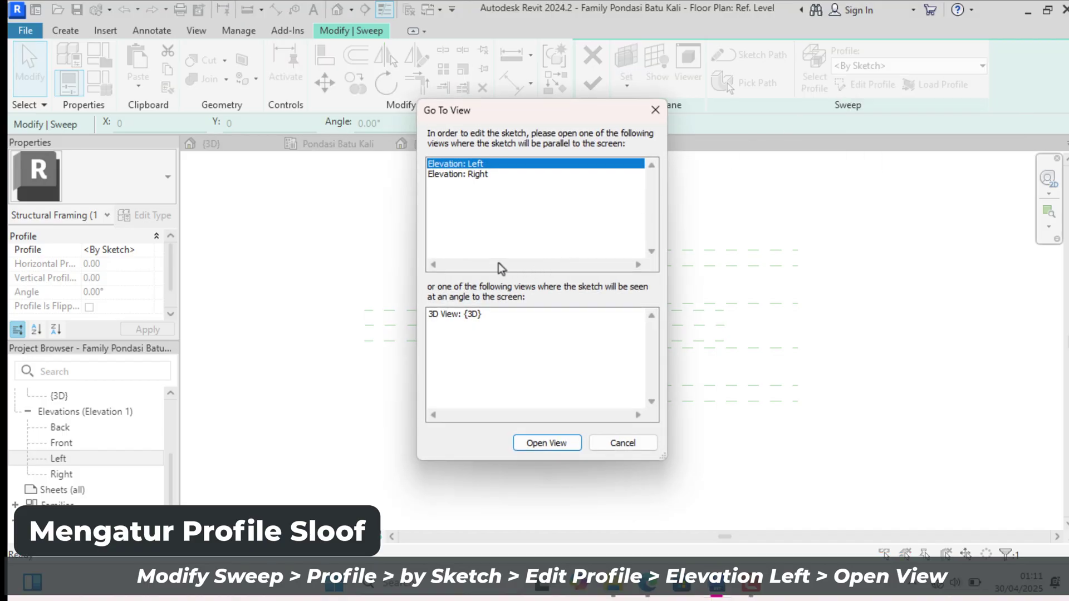
left_click(543, 443)
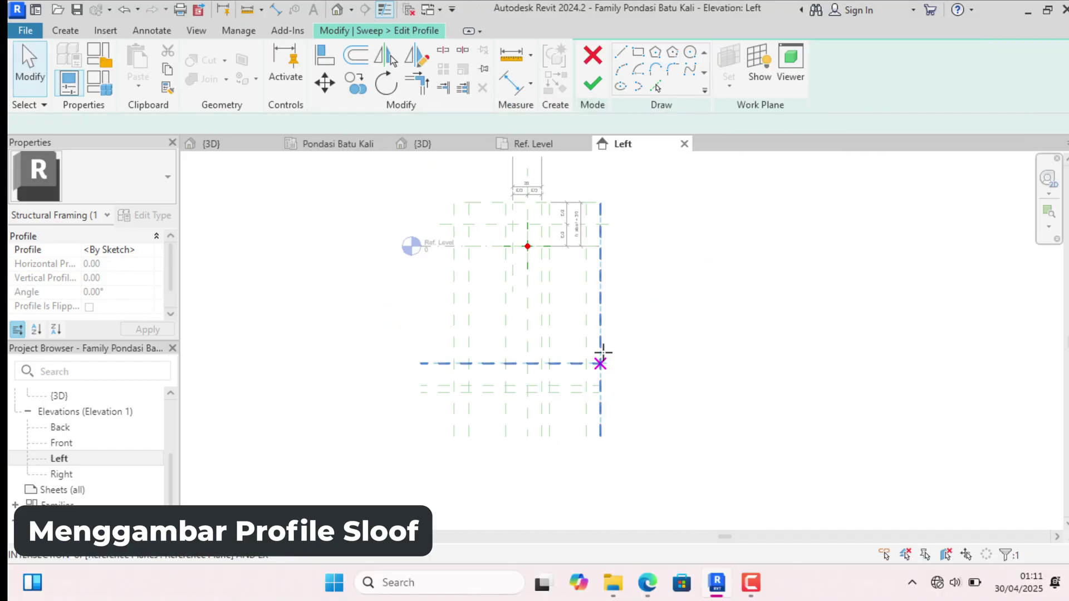
Sketch a rectangle about 14 by 22 cm inside the sloof's reference planes as the sweep profile
scroll(518, 215, "up", 6)
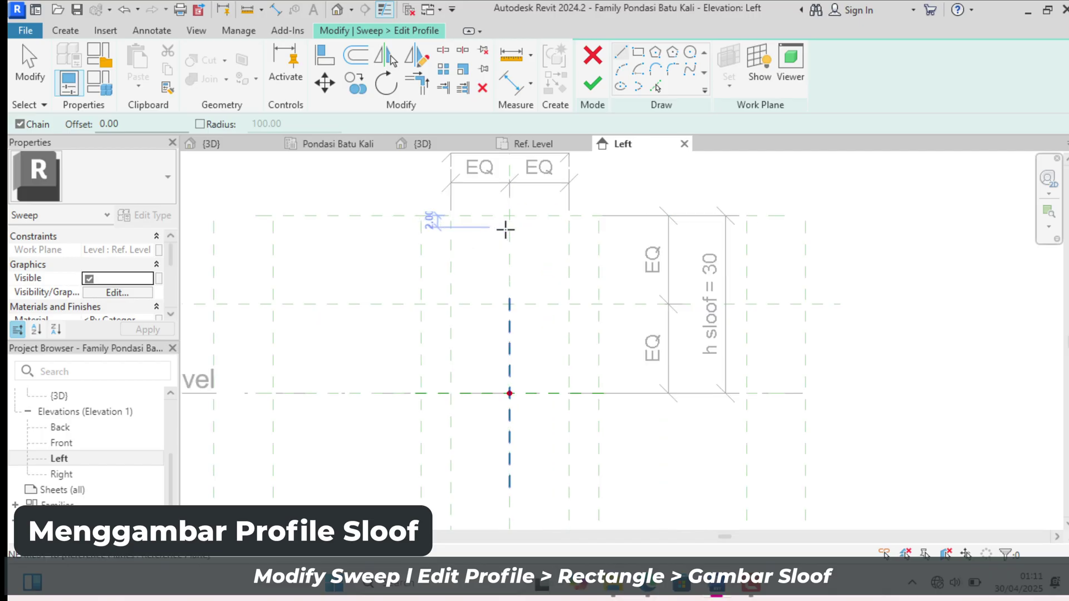
left_click(639, 52)
left_click(467, 235)
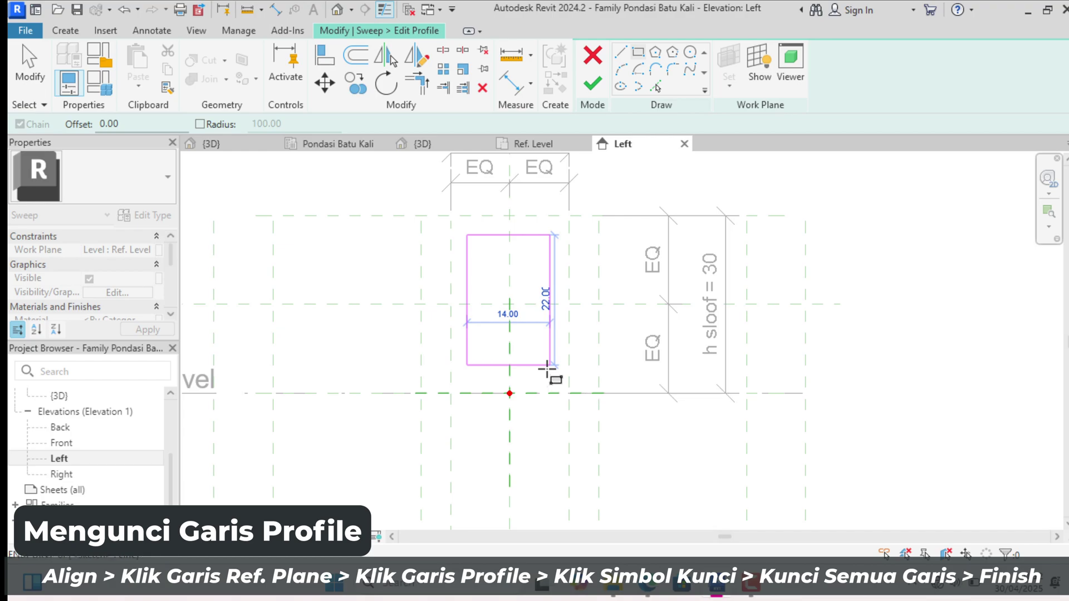
left_click(549, 365)
key("Escape")
Align the rectangle's top and left edges to the sloof's top and left reference planes and lock them
left_click(325, 56)
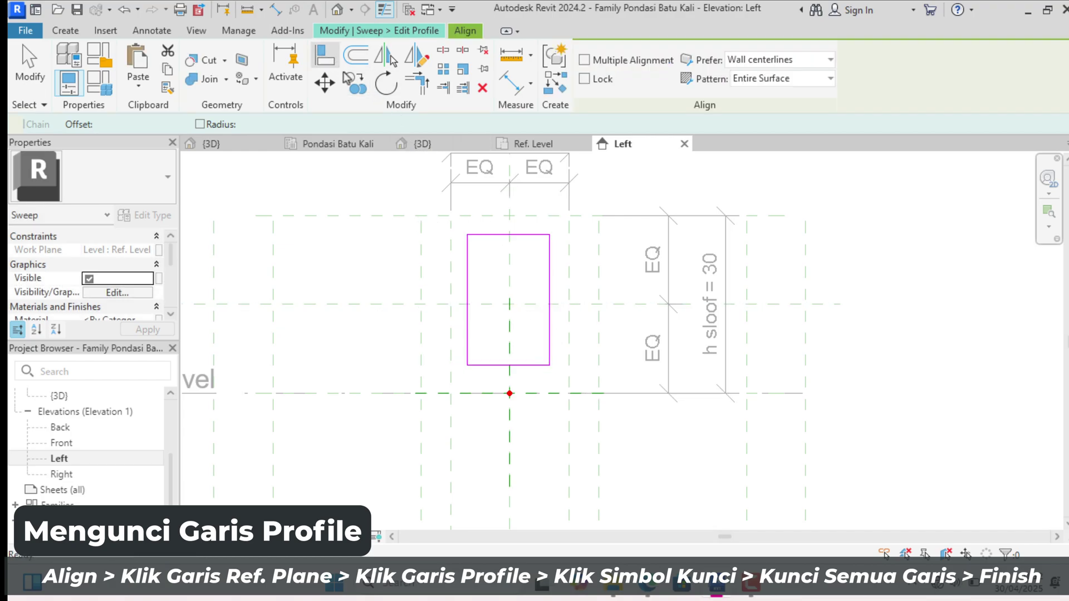
left_click(476, 215)
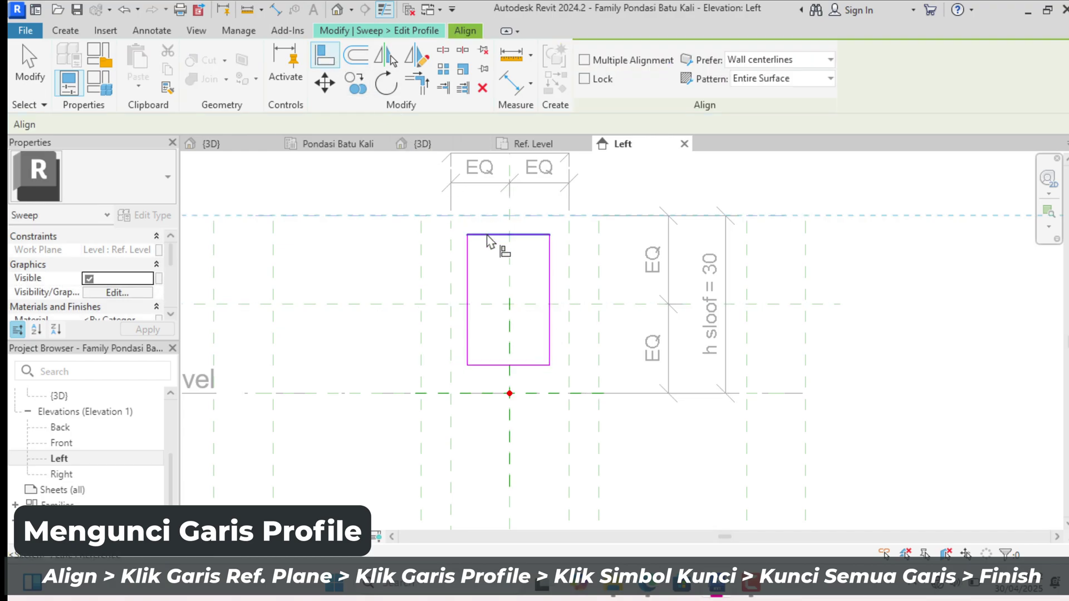
left_click(487, 236)
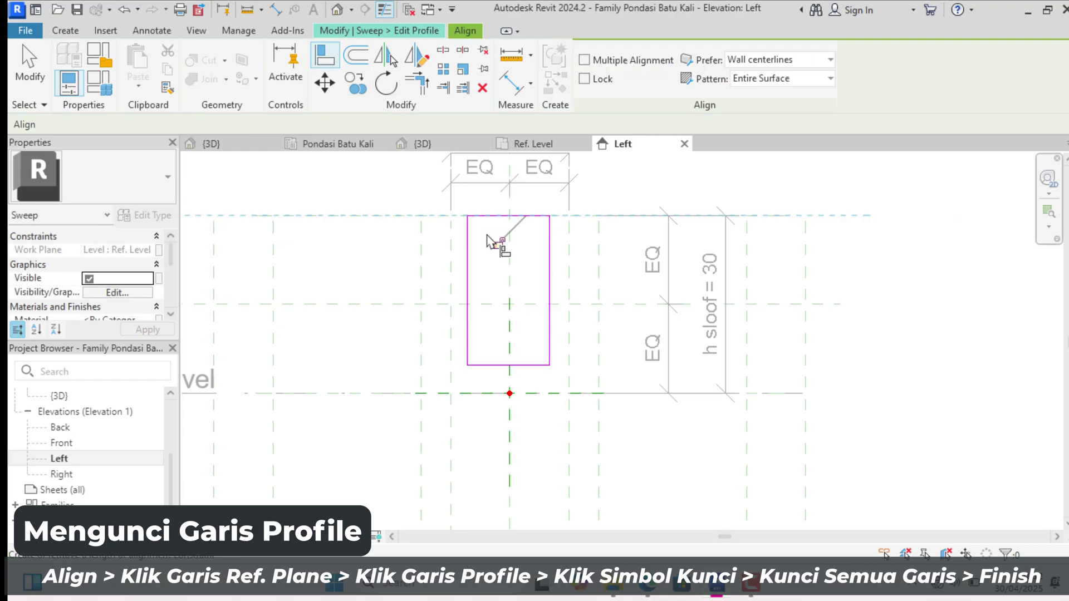
left_click(452, 270)
left_click(468, 278)
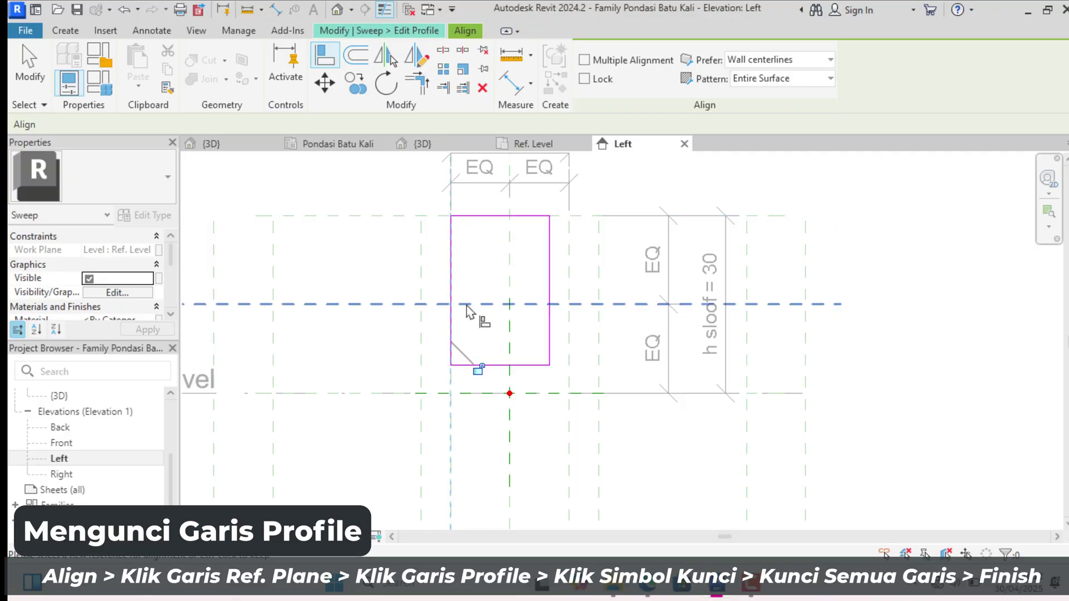
left_click(477, 369)
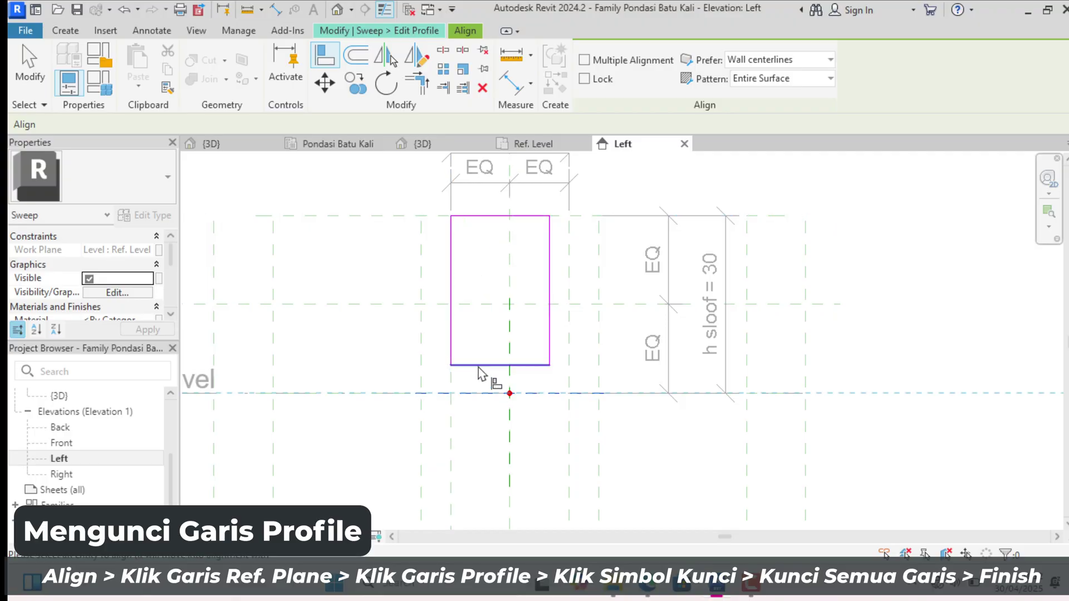
Align and lock the rectangle's bottom edge to Ref. Level and its right edge to the sloof's right plane, then finish the profile
left_click(478, 366)
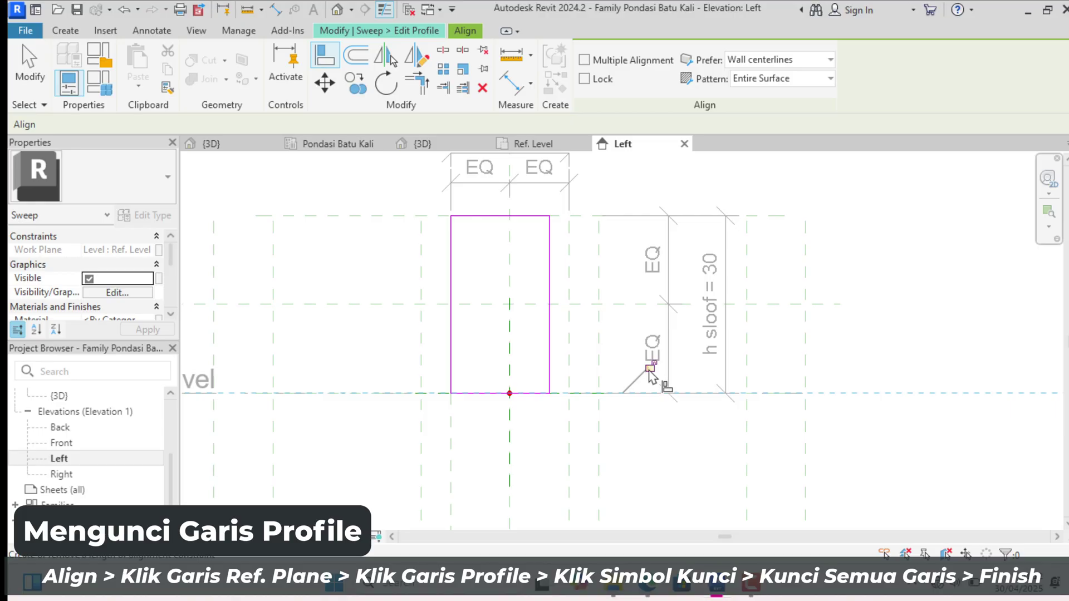
left_click(569, 369)
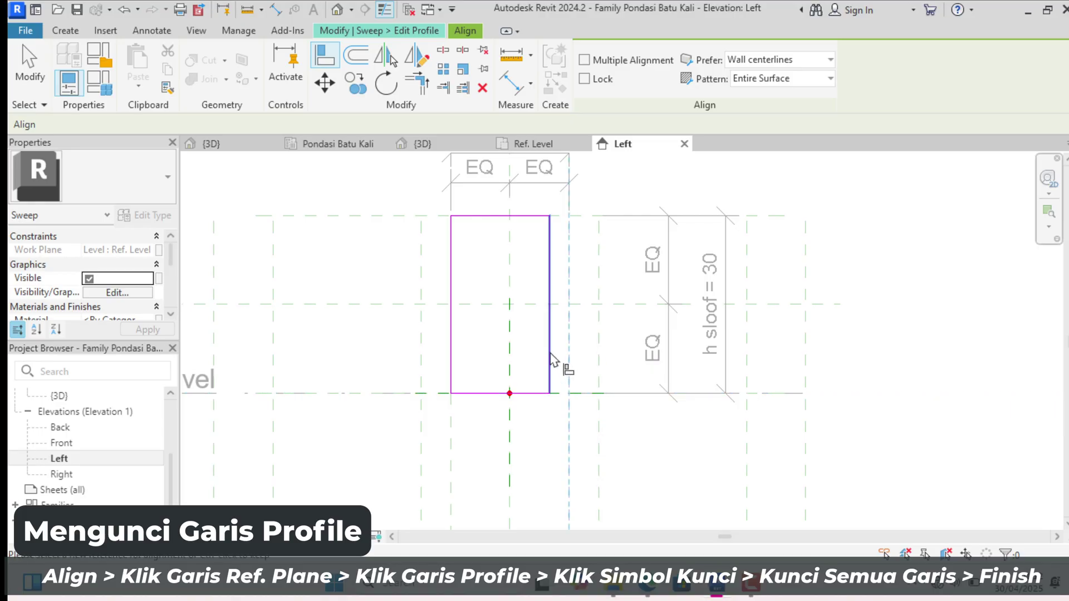
left_click(551, 358)
scroll(548, 234, "down", 2)
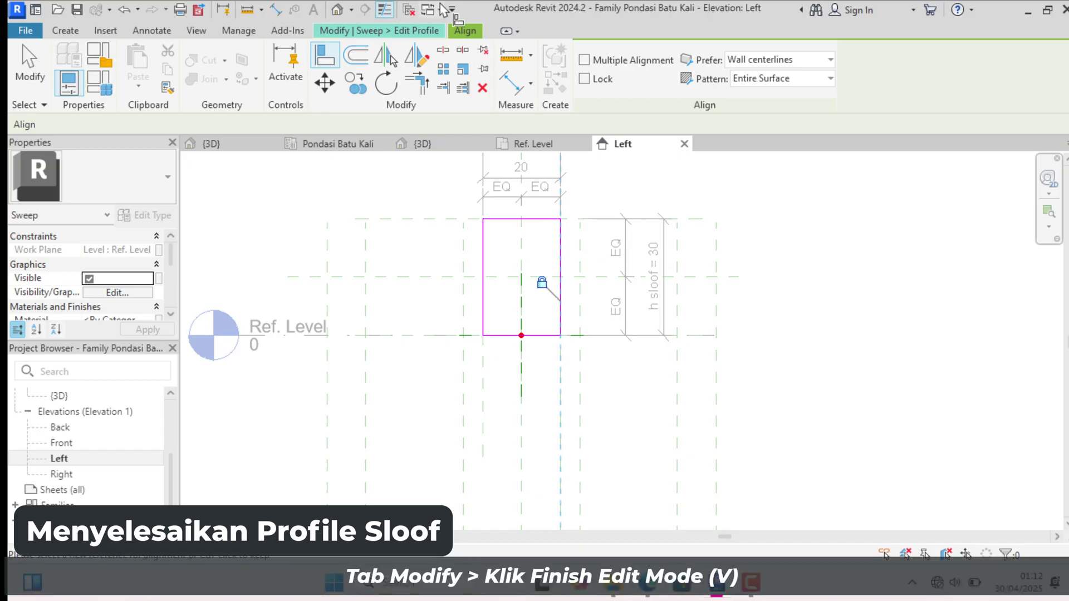
key("Escape")
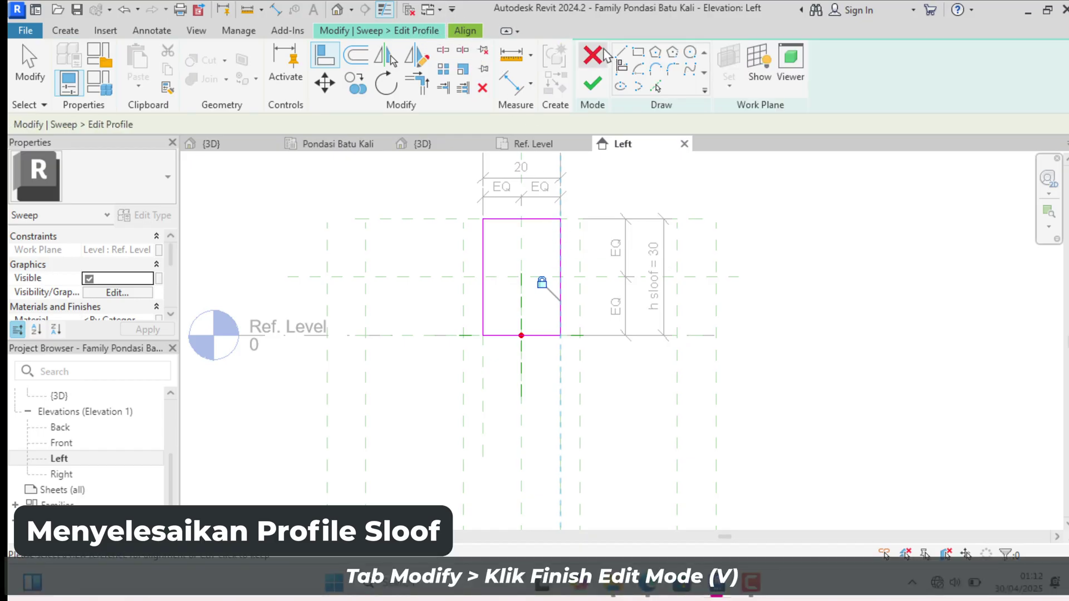
left_click(599, 85)
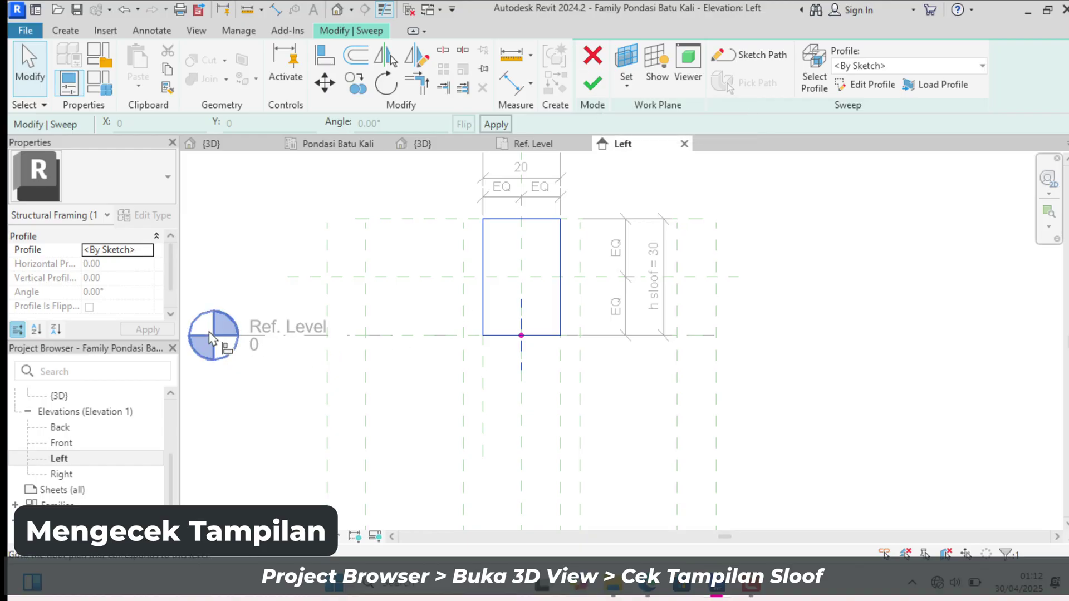
Open the {3D} view, finish the sloof sweep and select the resulting solid
left_click(76, 396)
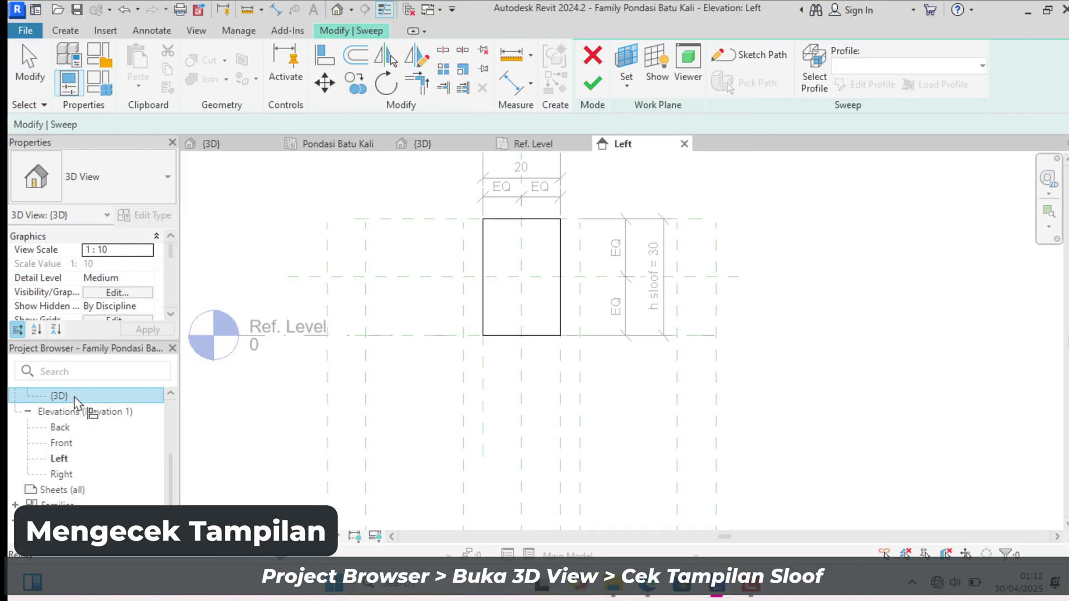
double_click(84, 397)
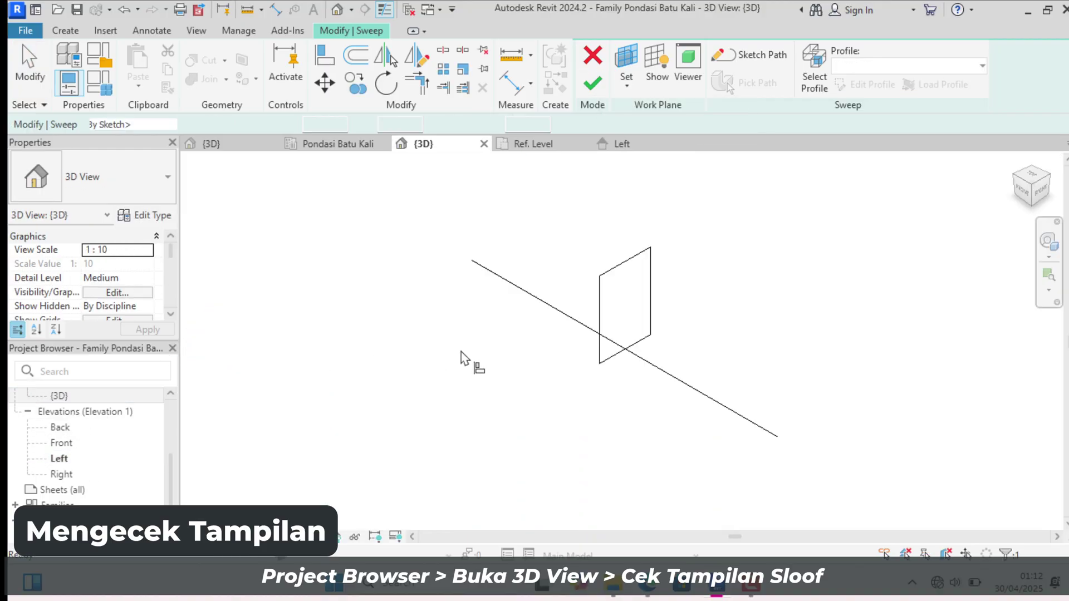
left_click(598, 333)
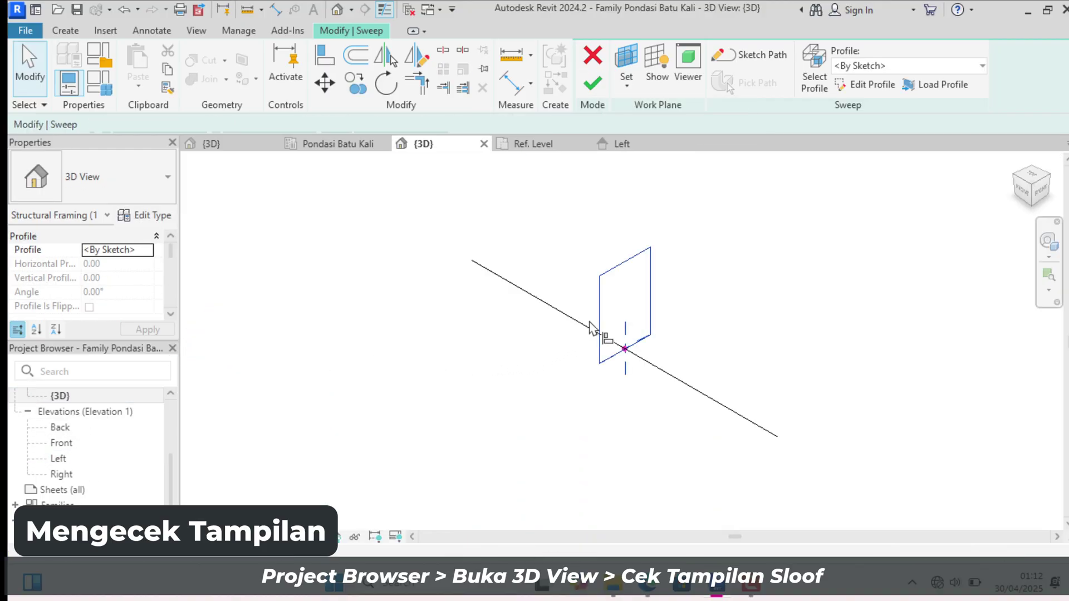
left_click(593, 84)
left_click(611, 372)
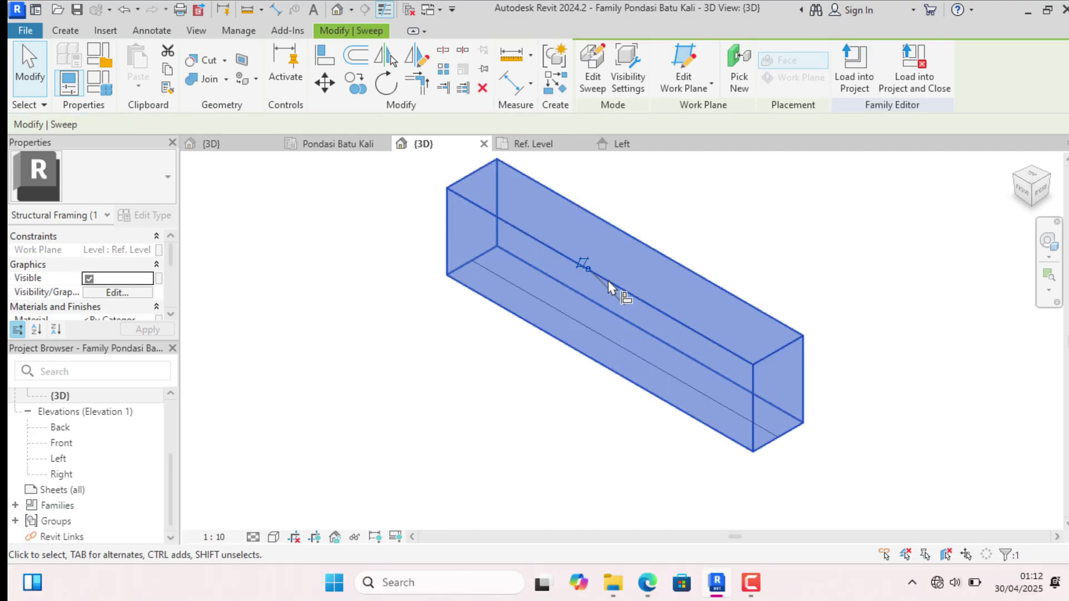
scroll(652, 276, "down", 3)
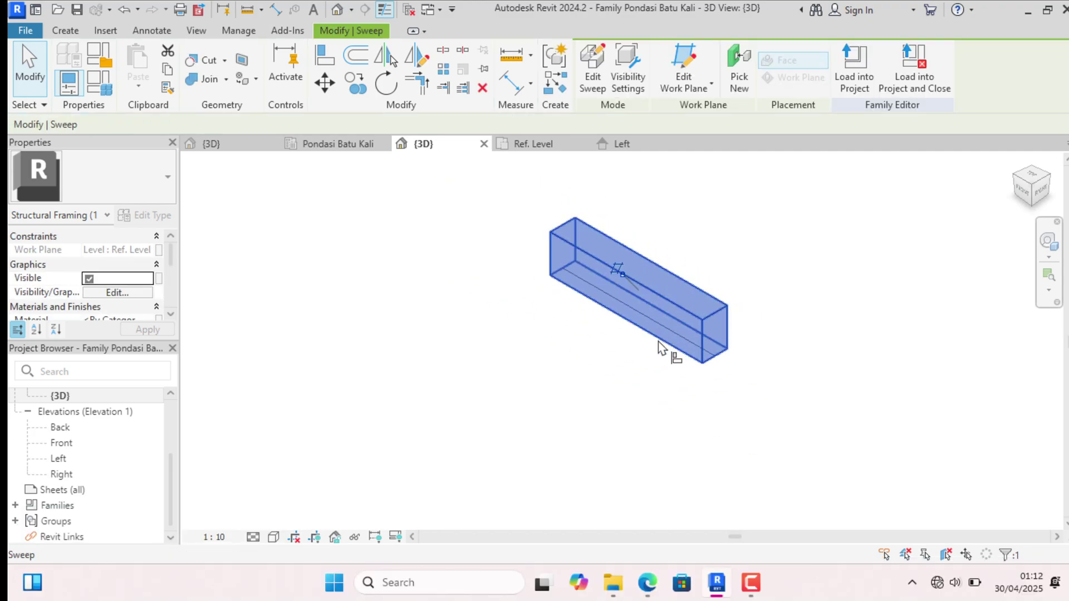
scroll(666, 315, "down", 3)
scroll(668, 319, "up", 3)
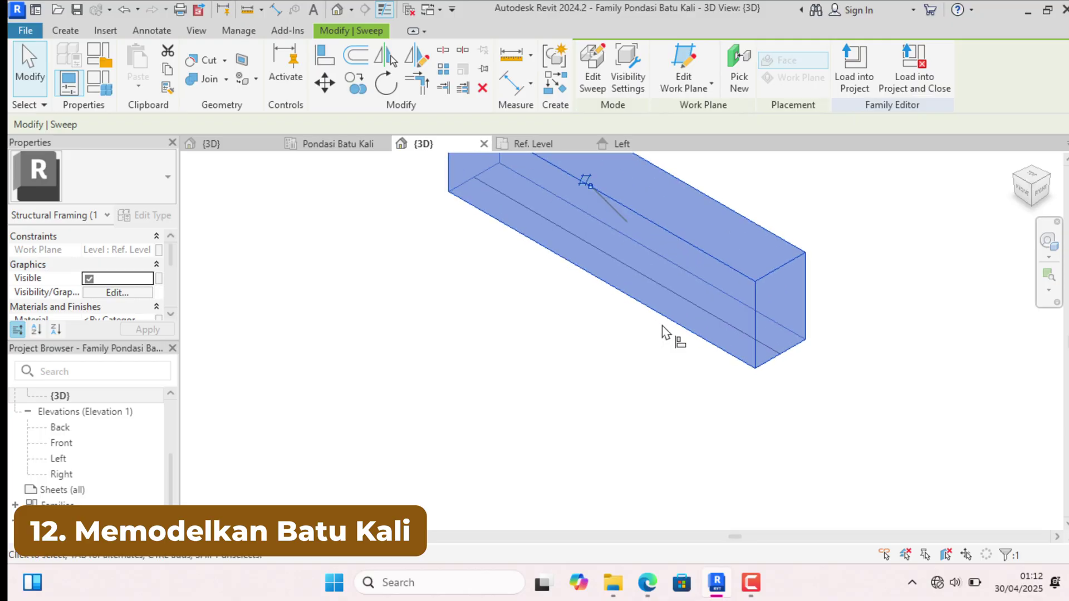
scroll(670, 322, "down", 2)
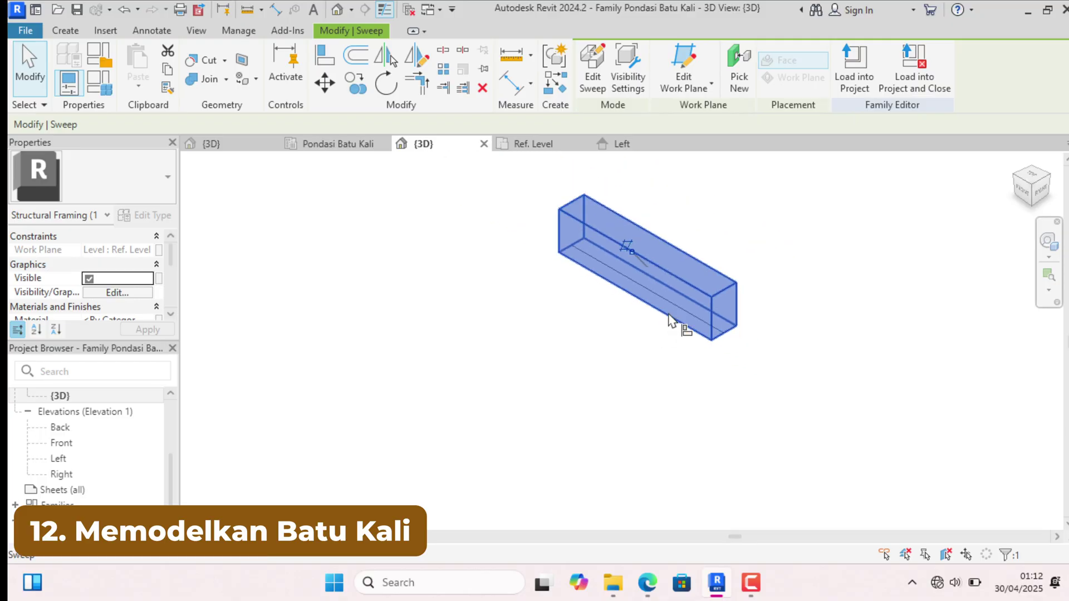
left_click(487, 374)
left_click(636, 292)
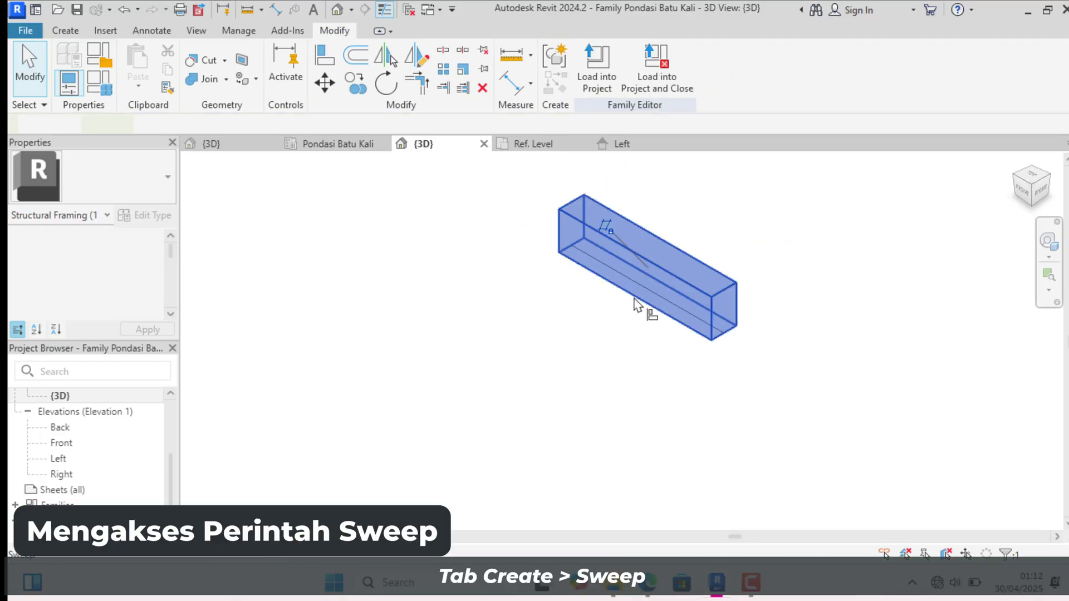
scroll(704, 268, "up", 1)
Start a new sweep from the Left elevation, set its work plane to Level : Ref. Level and open the Ref. Level plan
double_click(58, 458)
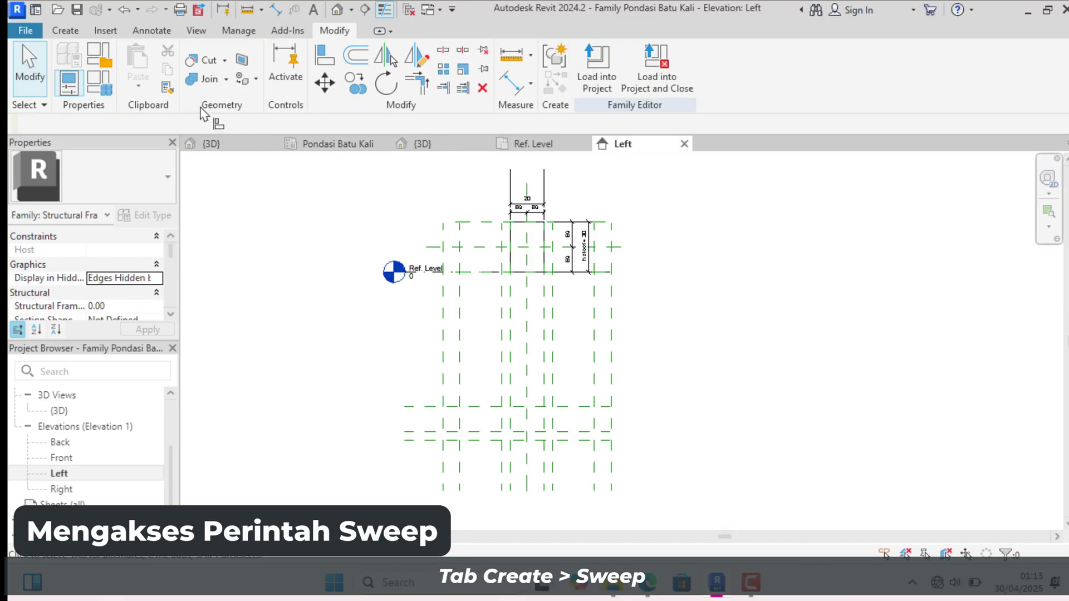
left_click(65, 30)
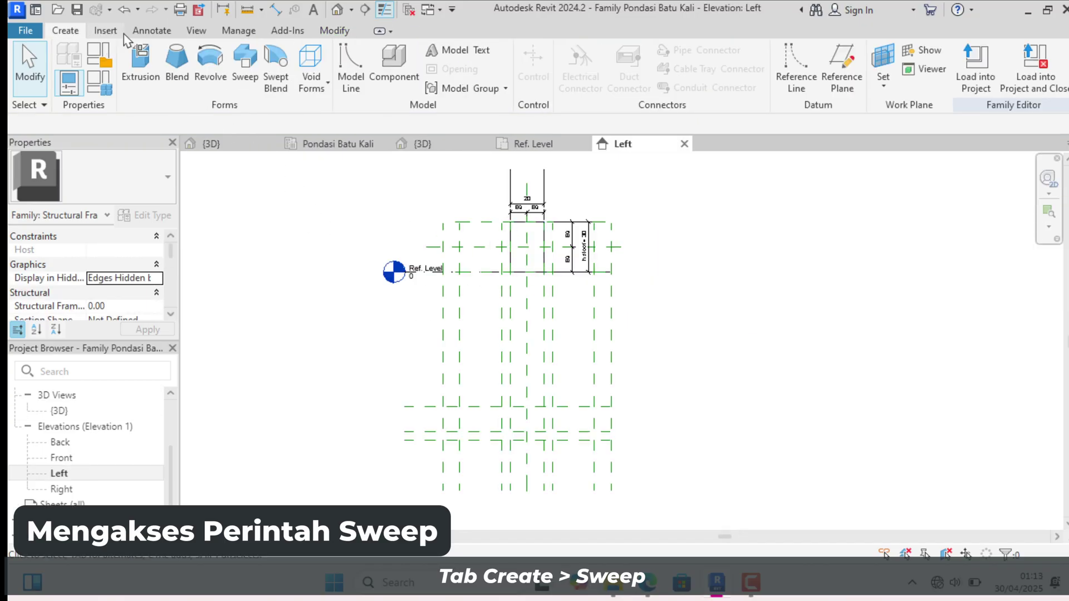
left_click(246, 66)
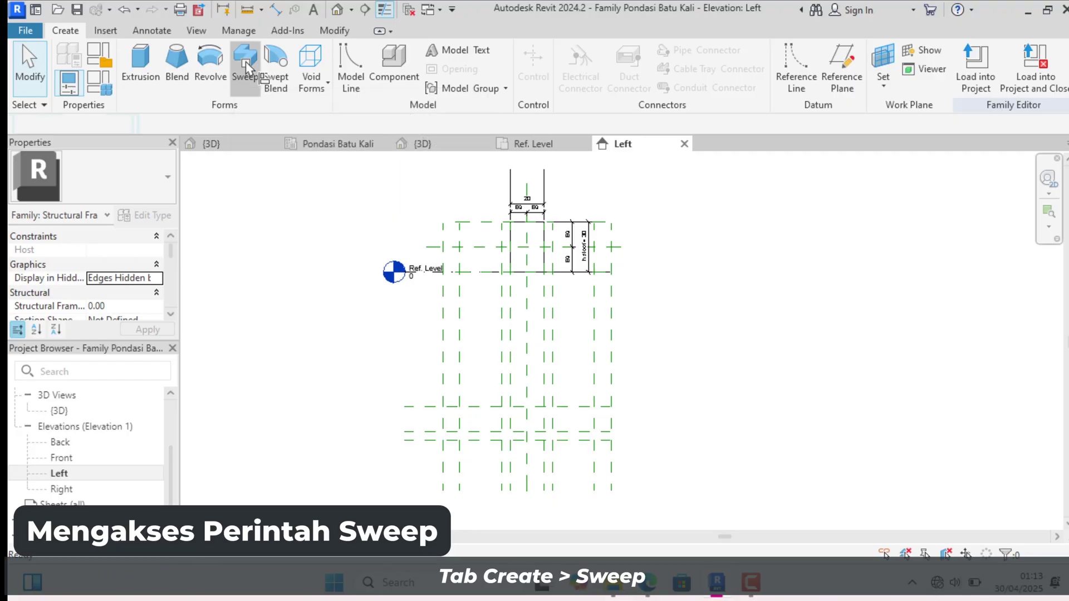
left_click(635, 91)
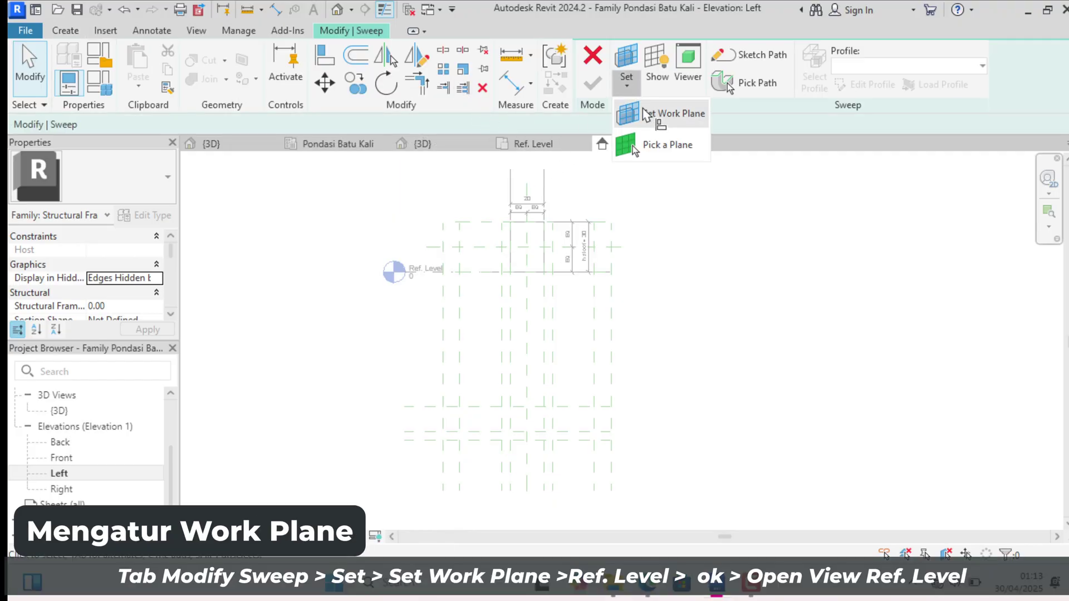
left_click(632, 145)
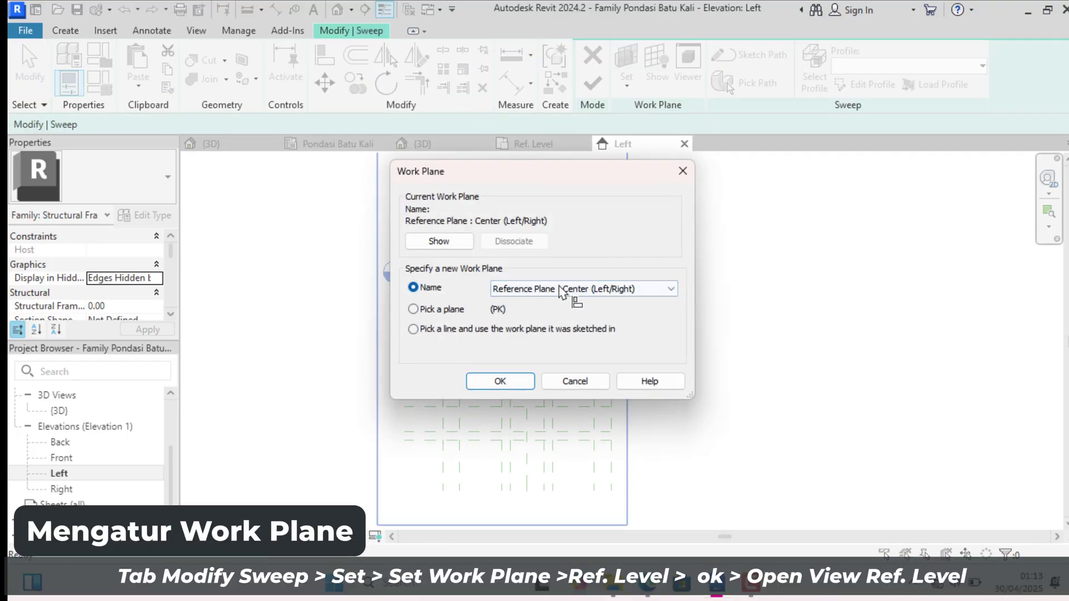
left_click(560, 290)
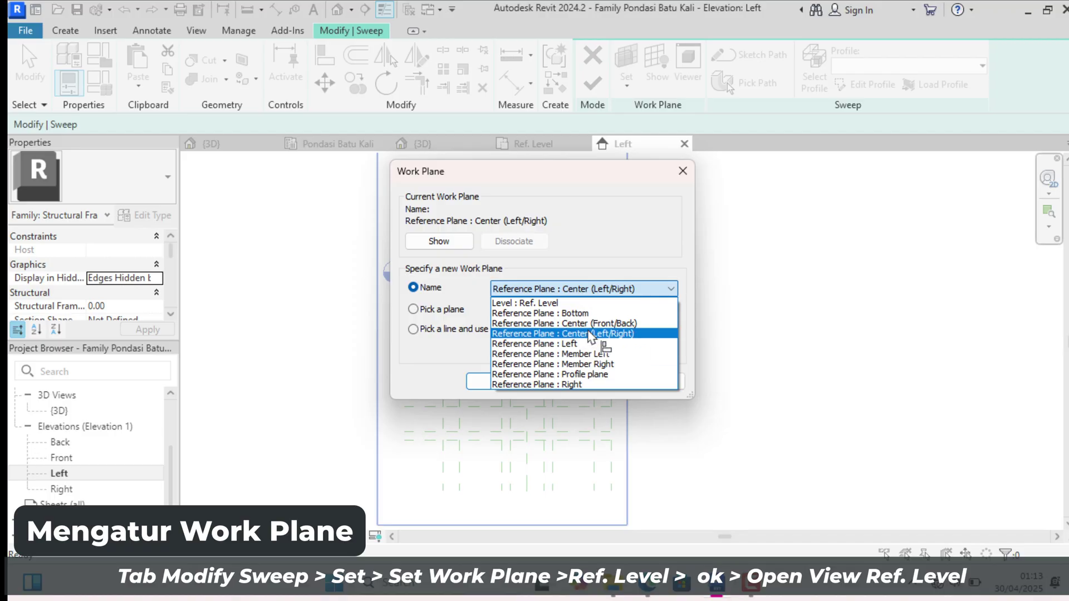
left_click(532, 303)
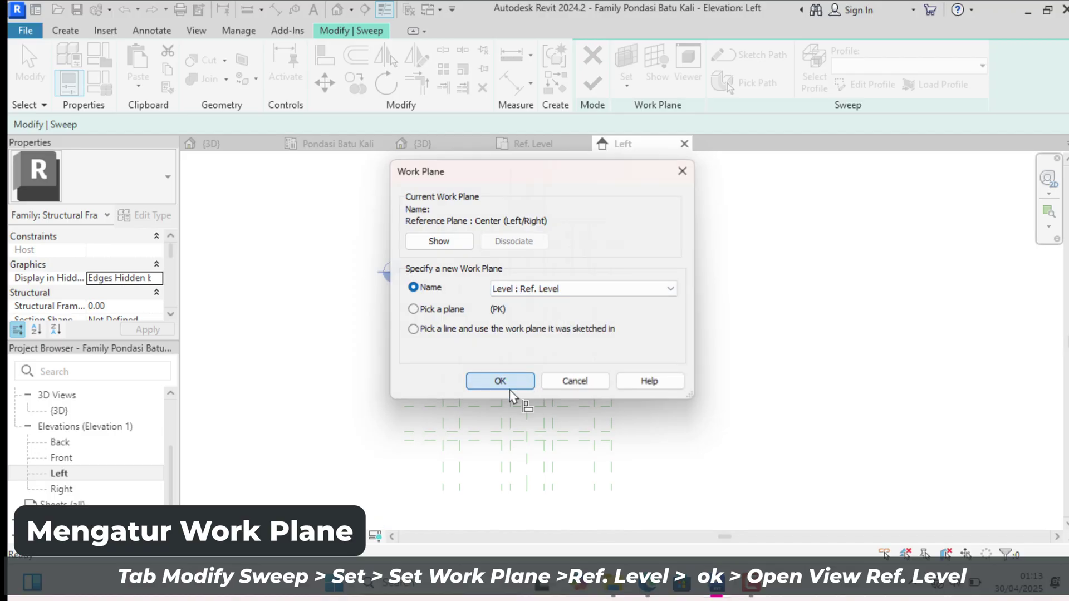
left_click(510, 391)
left_click(563, 446)
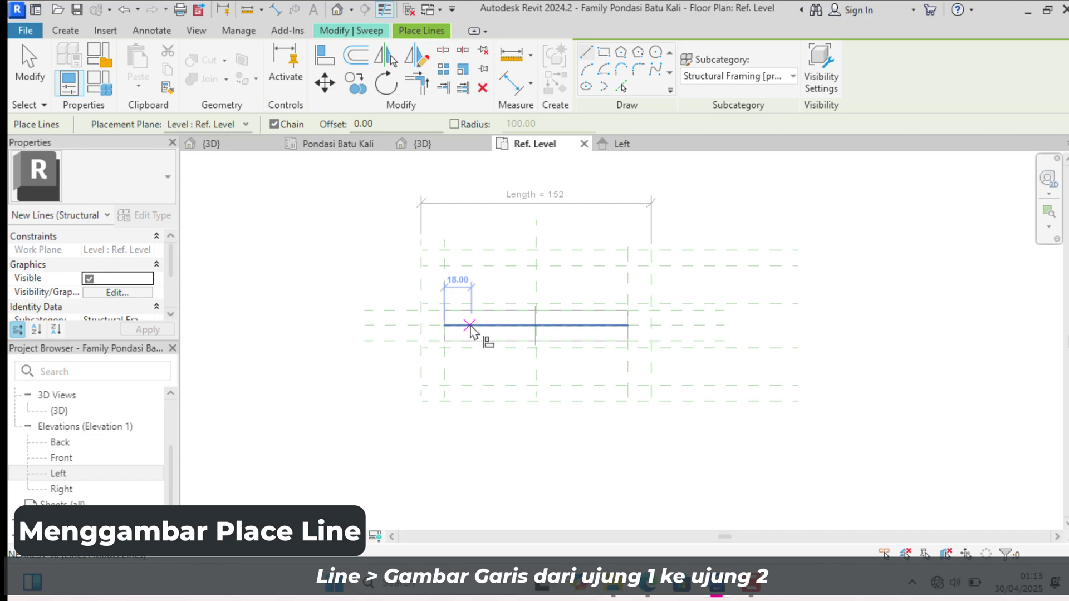
Draw a straight line along the sloof's centreline from its left end plane to its right end plane
scroll(477, 338, "up", 3)
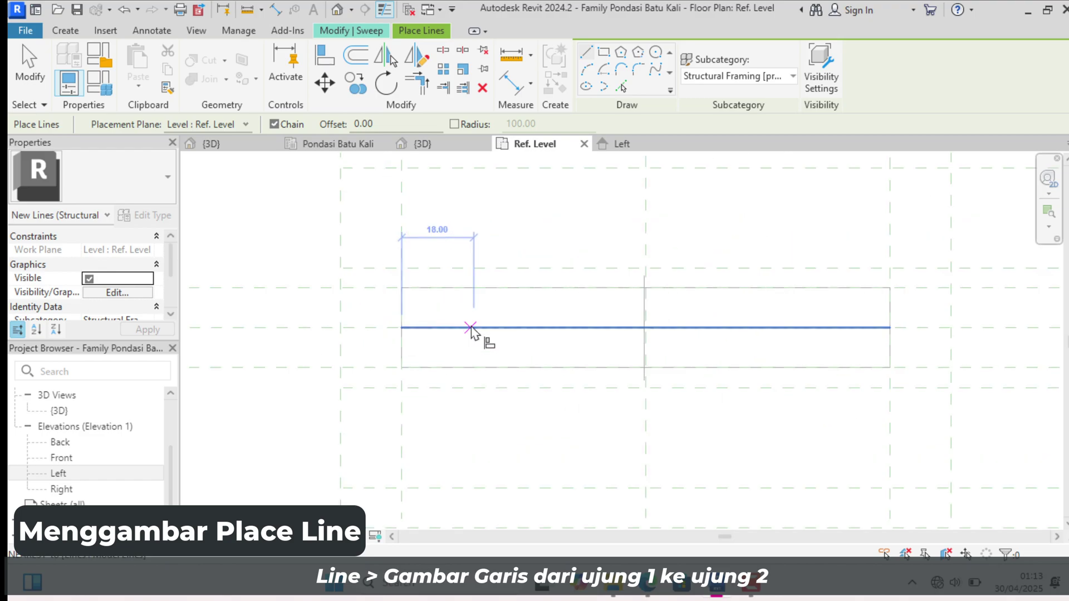
left_click(401, 328)
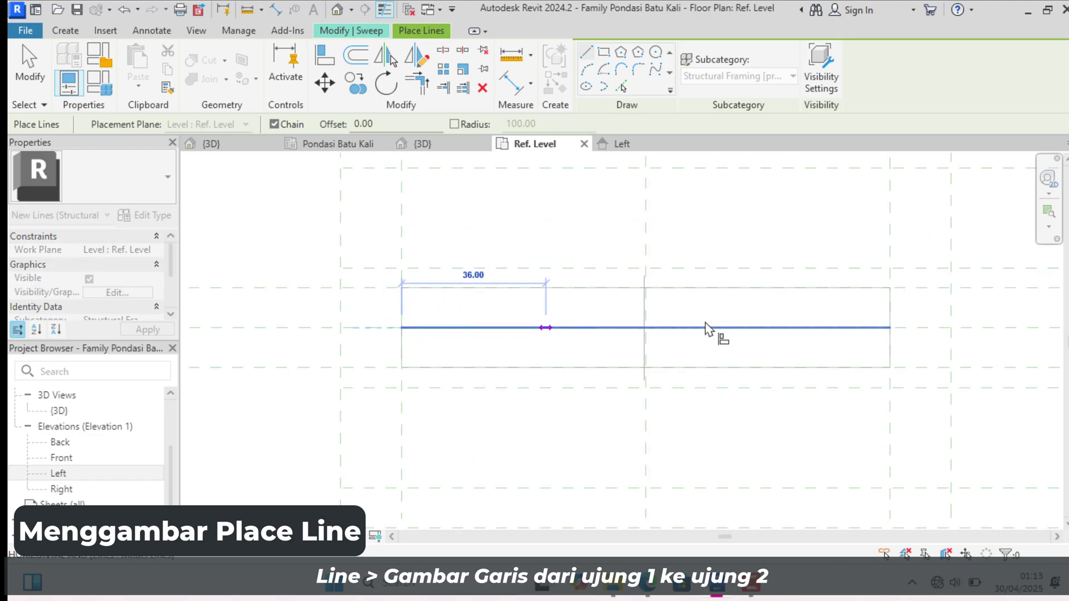
left_click(890, 328)
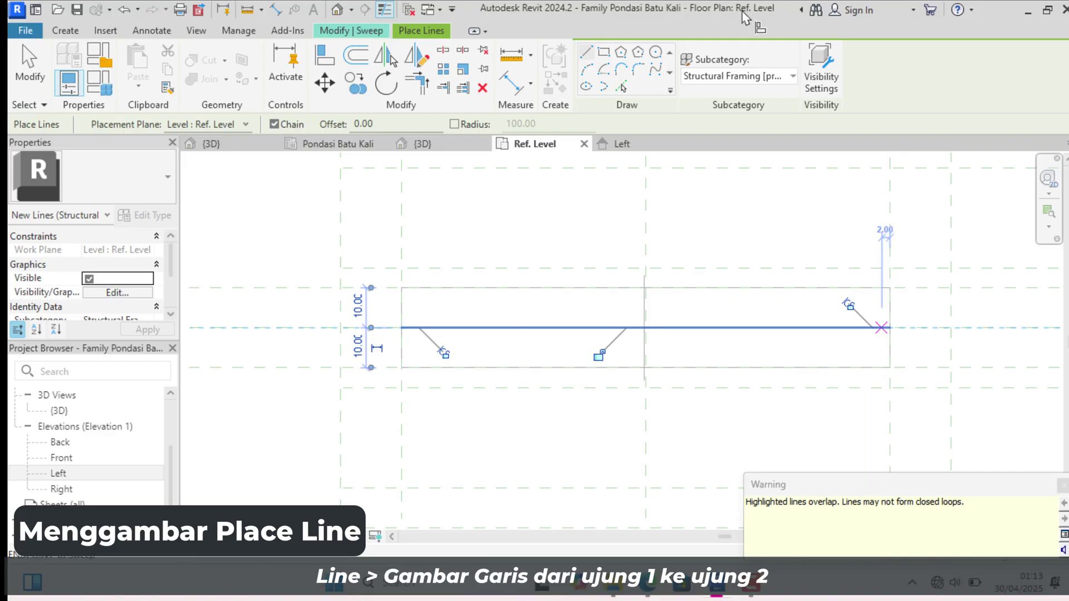
Sketch the sweep path over the same centreline between the sloof's two end planes, then finish the path
left_click(344, 32)
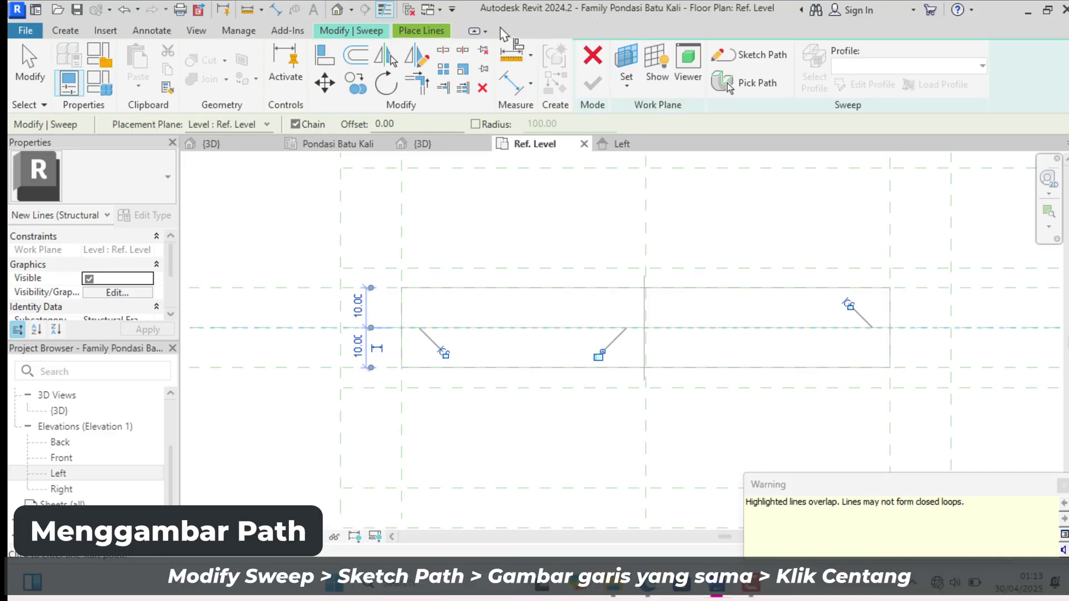
left_click(737, 56)
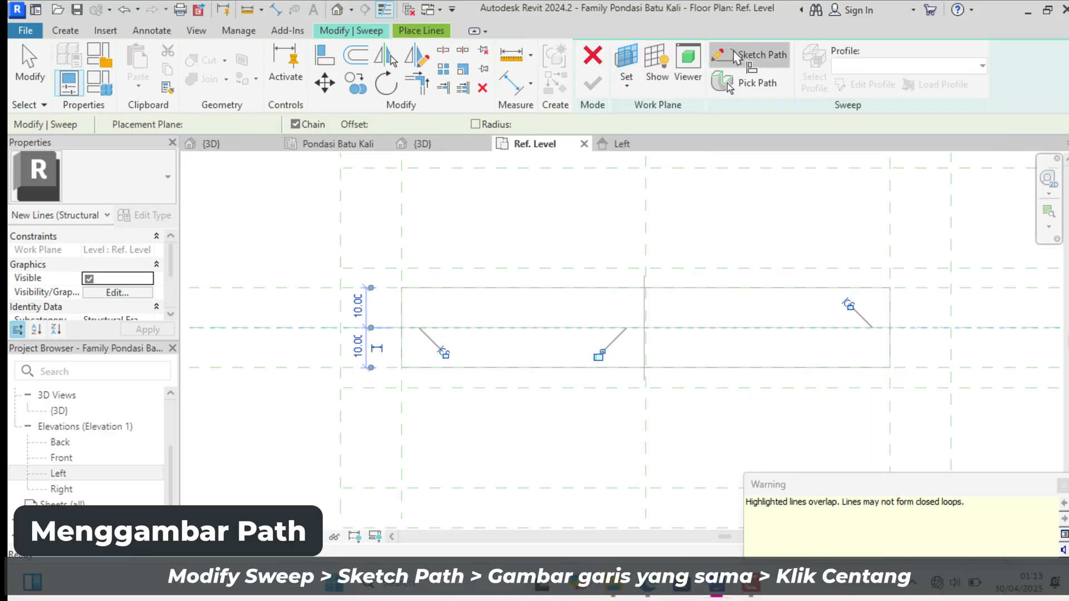
left_click(402, 327)
left_click(889, 327)
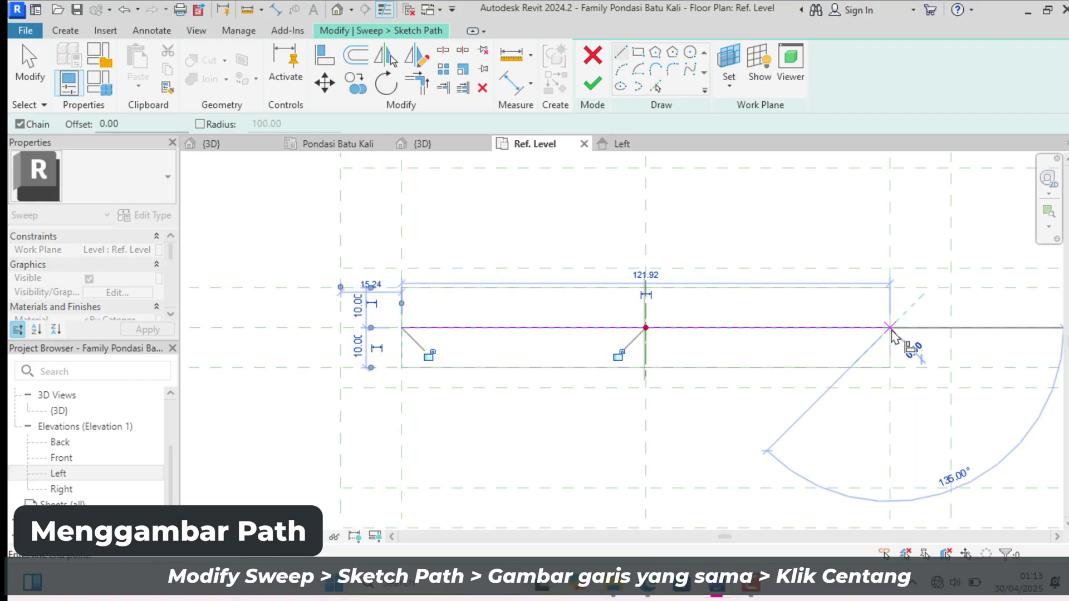
scroll(913, 337, "up", 5)
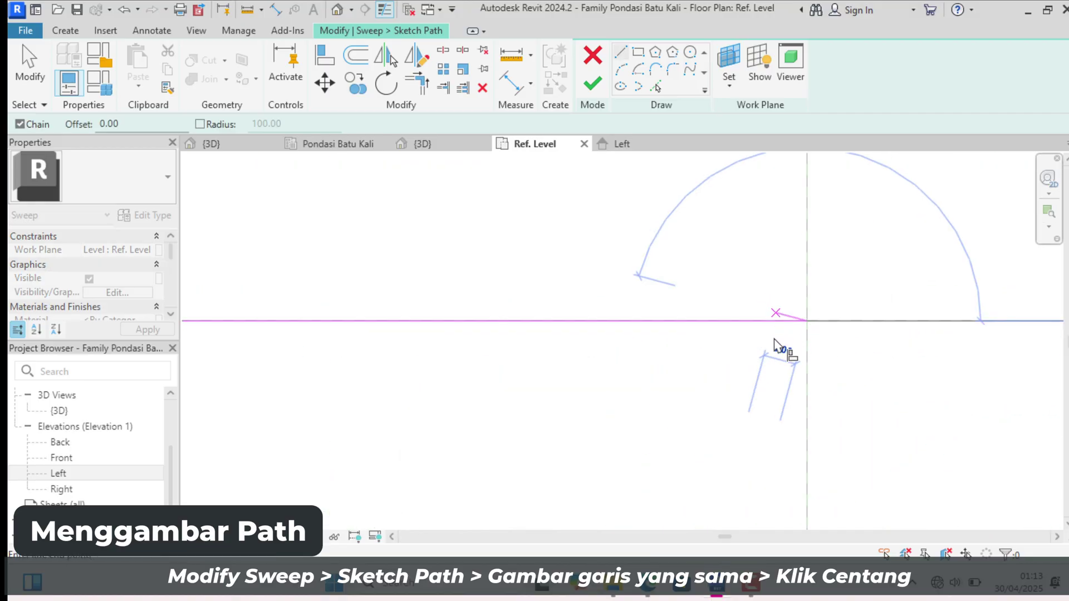
left_click(592, 85)
Set the sweep profile to <By Sketch> and open it for editing in Elevation: Left
left_click(826, 89)
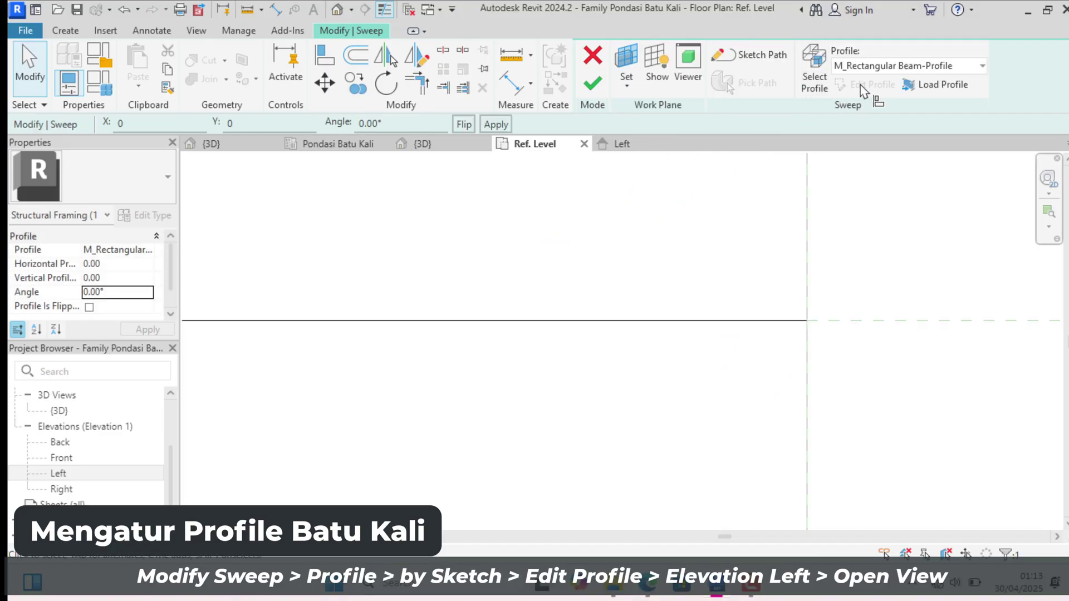
left_click(861, 84)
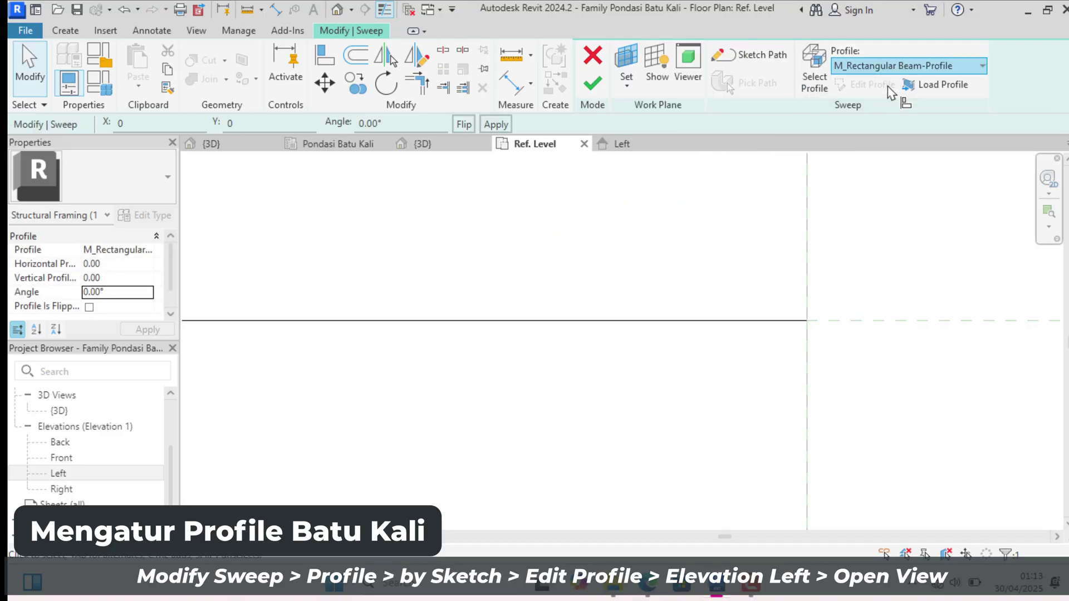
left_click(882, 91)
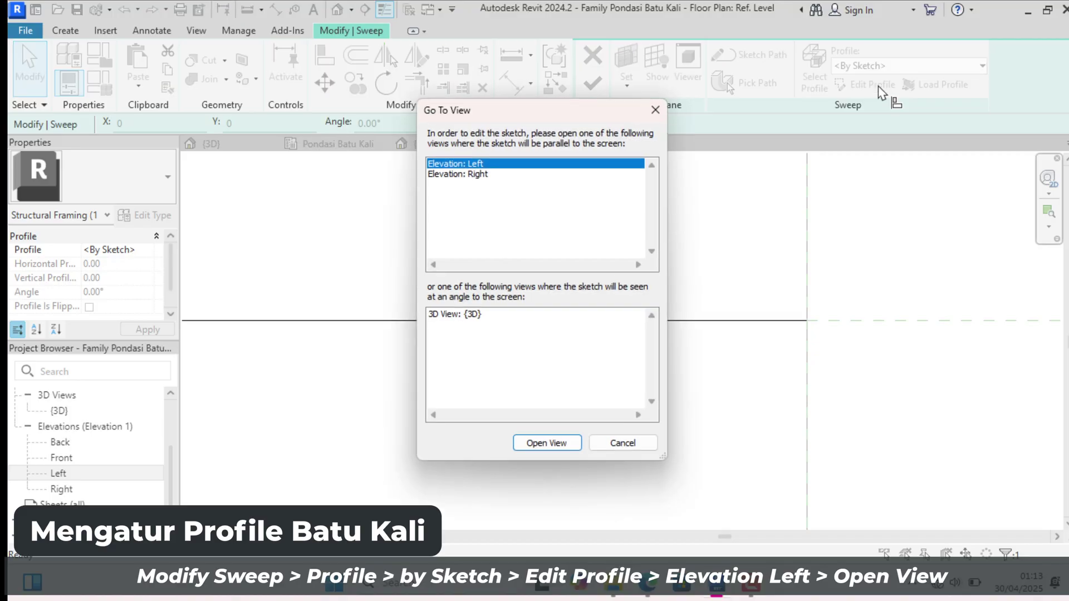
left_click(543, 442)
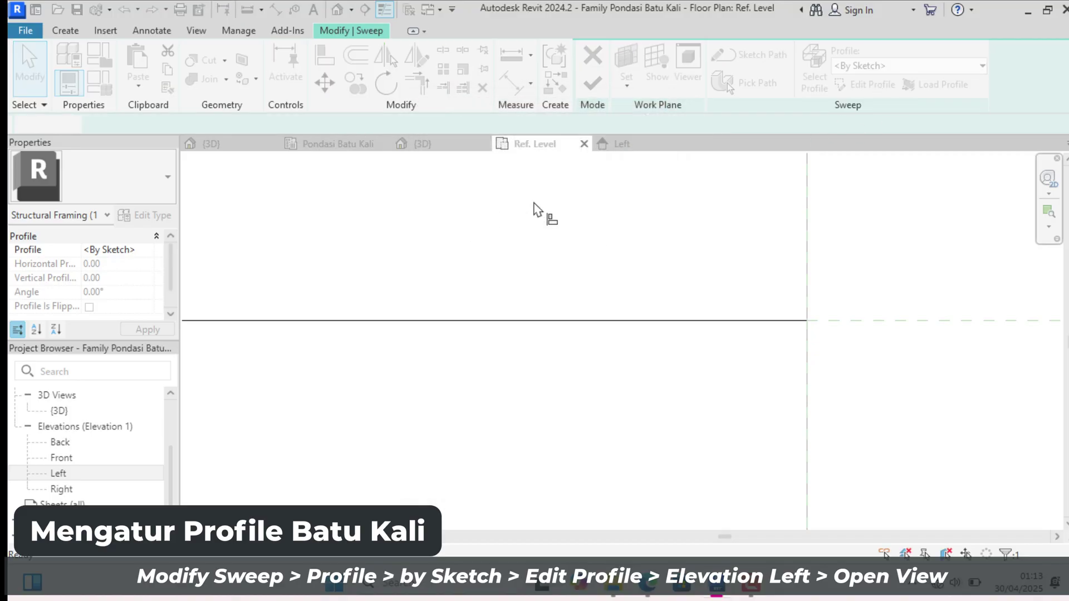
Draw the profile's 30 cm top edge on Ref. Level between the reference planes just outside the sloof
key("l")
key("i")
scroll(542, 295, "up", 2)
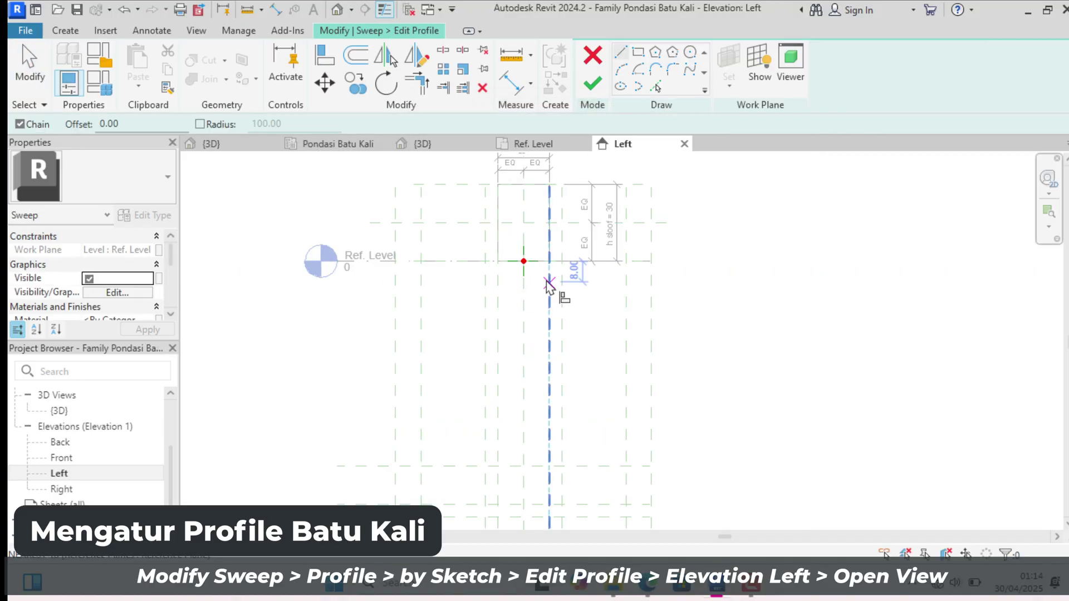
scroll(539, 271, "up", 2)
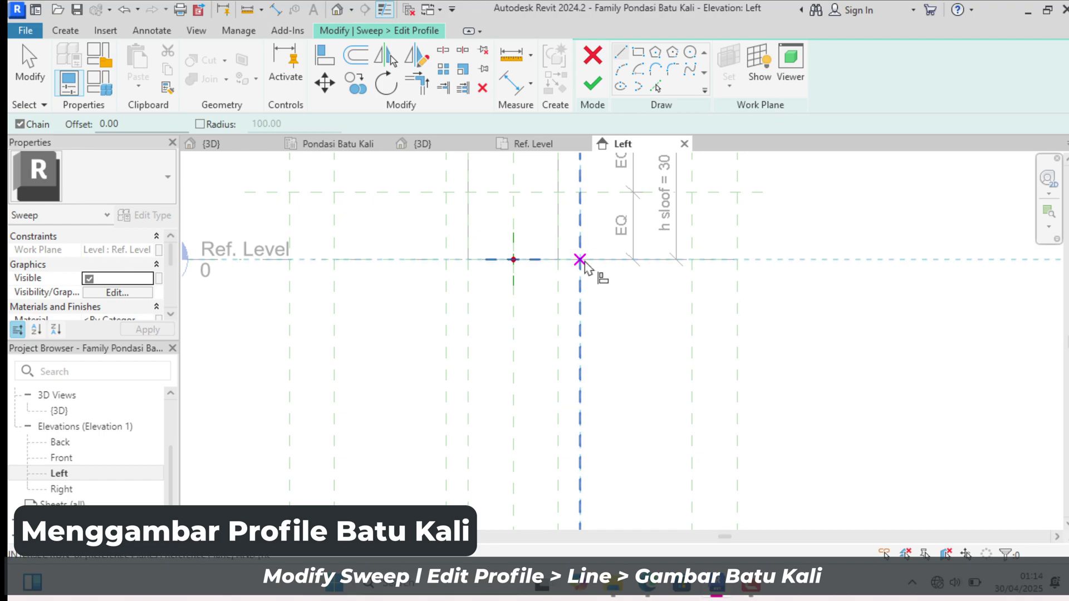
left_click(579, 259)
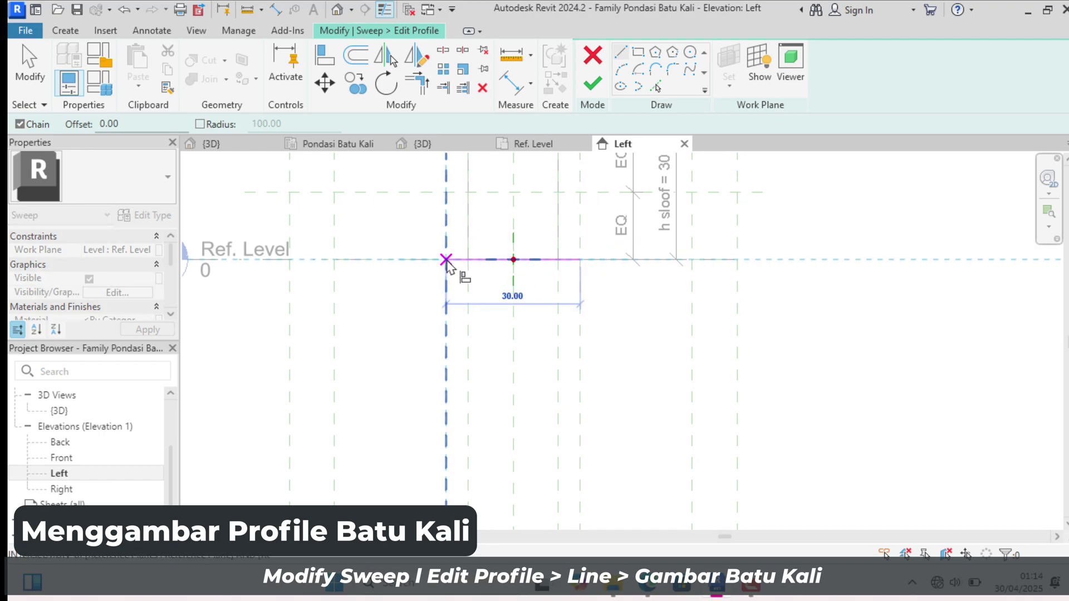
left_click(446, 259)
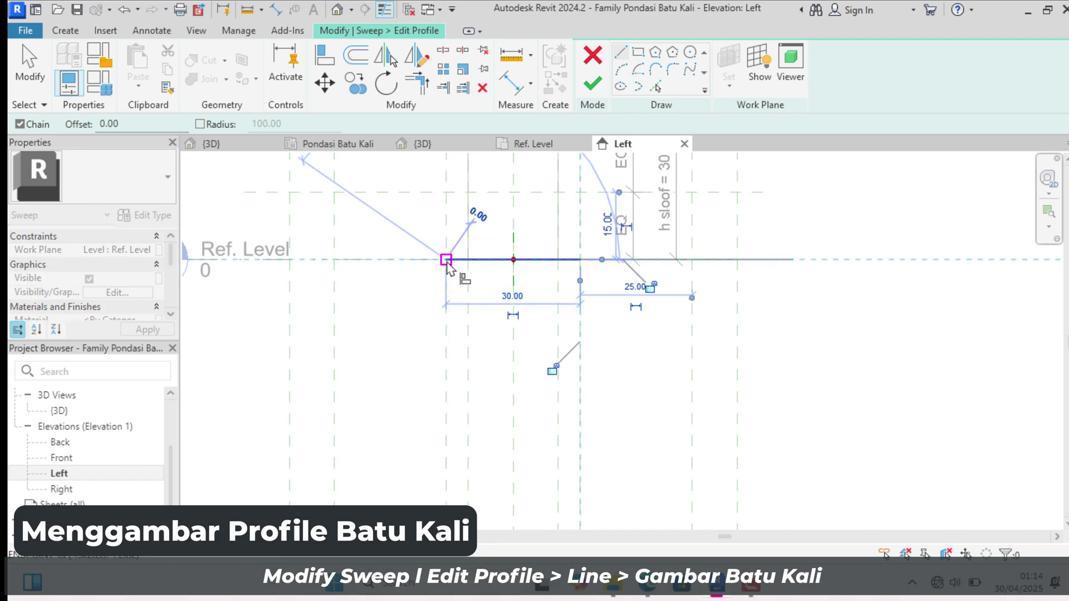
Align the top edge to Ref. Level and its endpoints to the two outer vertical reference planes, and lock them
left_click(328, 57)
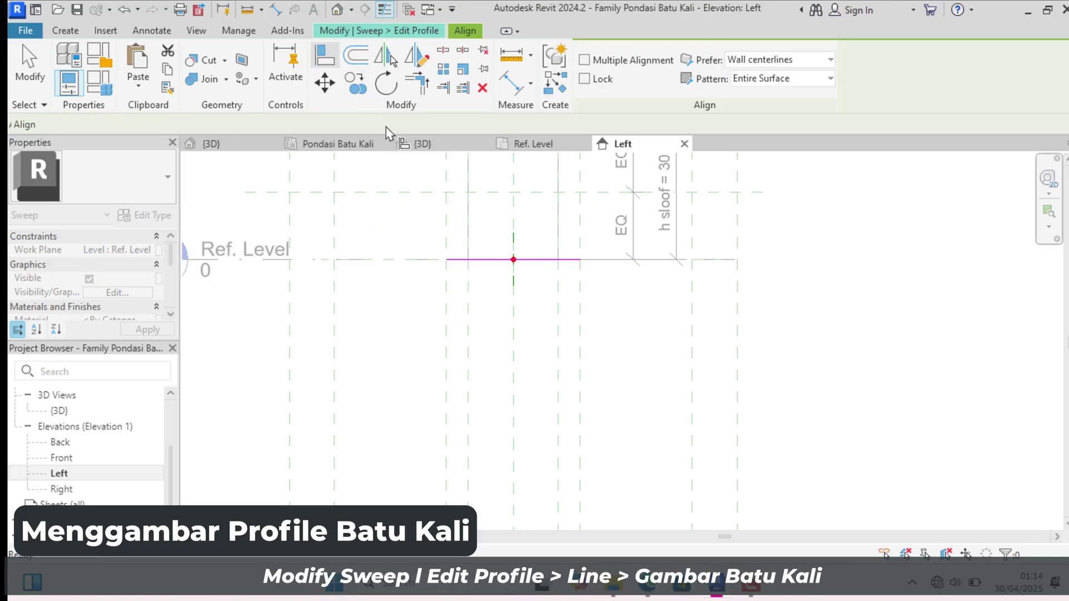
left_click(446, 264)
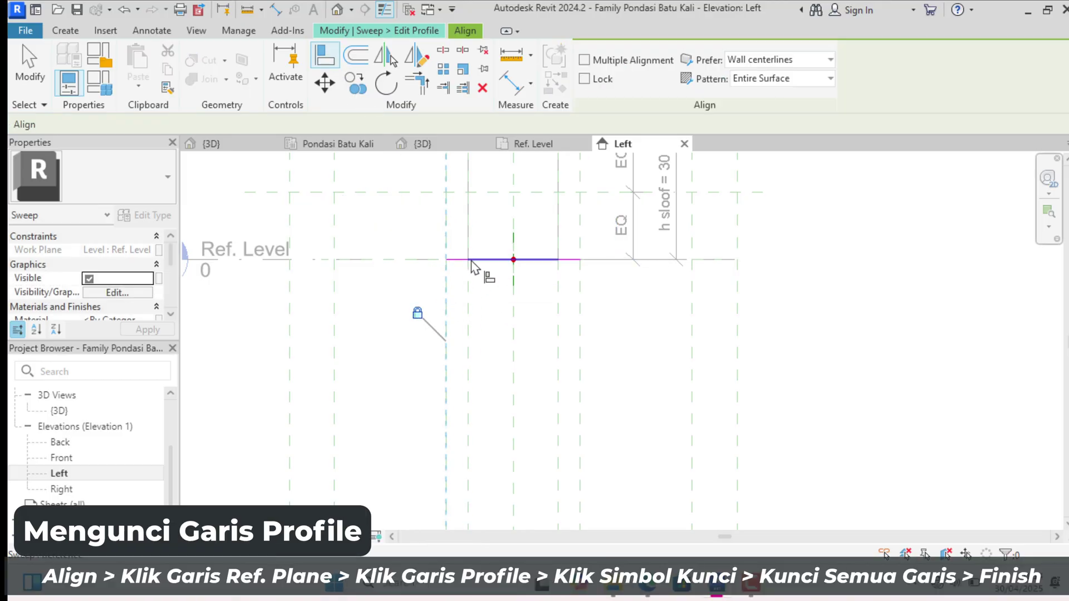
key("Escape")
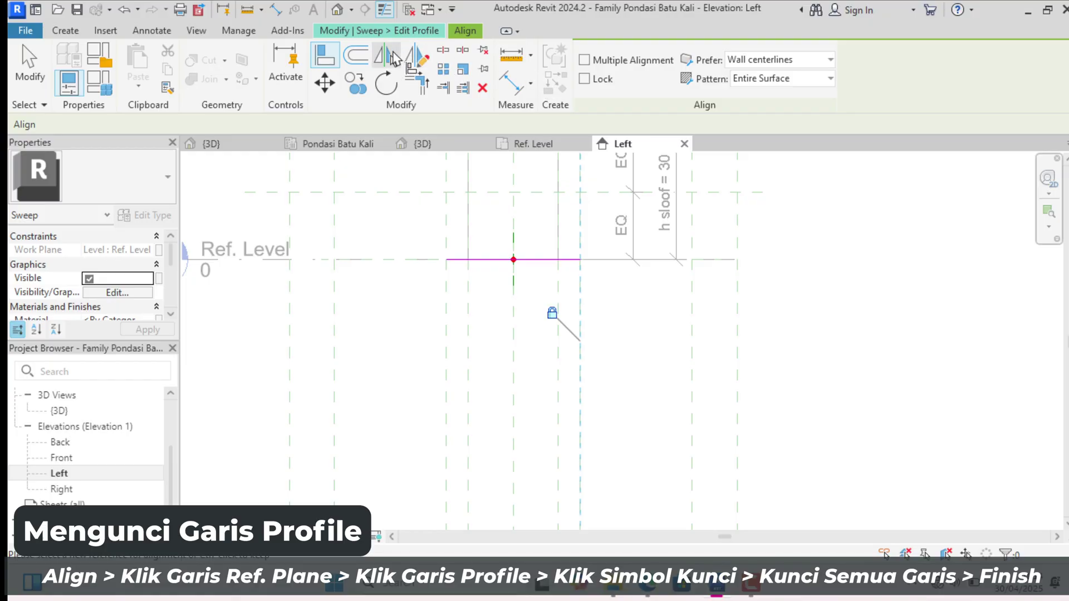
Draw the profile's 80 cm bottom edge on the horizontal reference plane 80 cm below Ref. Level, between the foundation's width planes
left_click(384, 33)
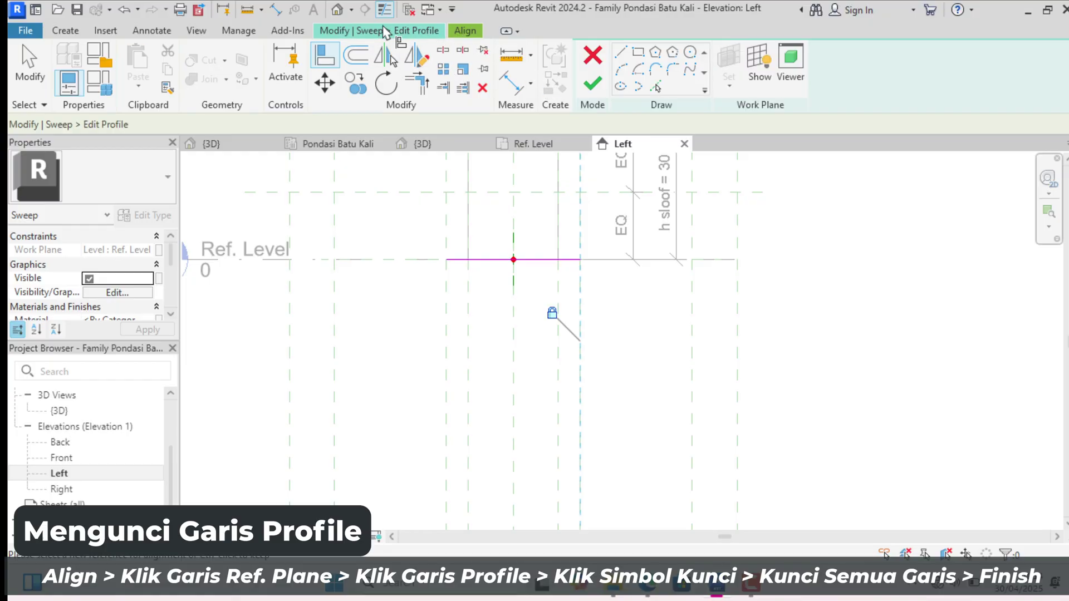
left_click(620, 55)
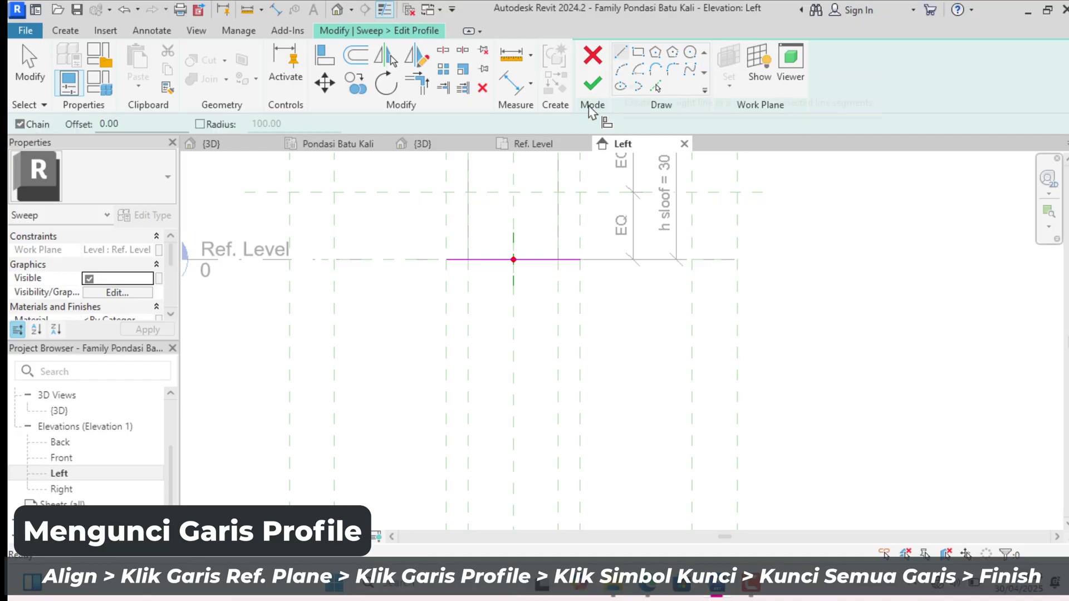
scroll(506, 206, "down", 2)
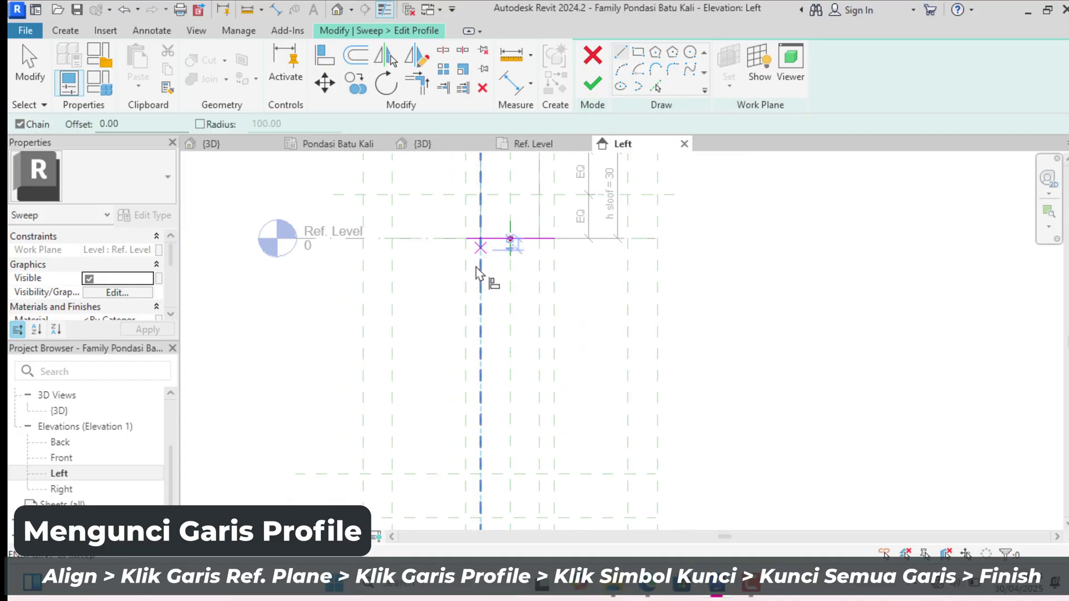
left_click(392, 474)
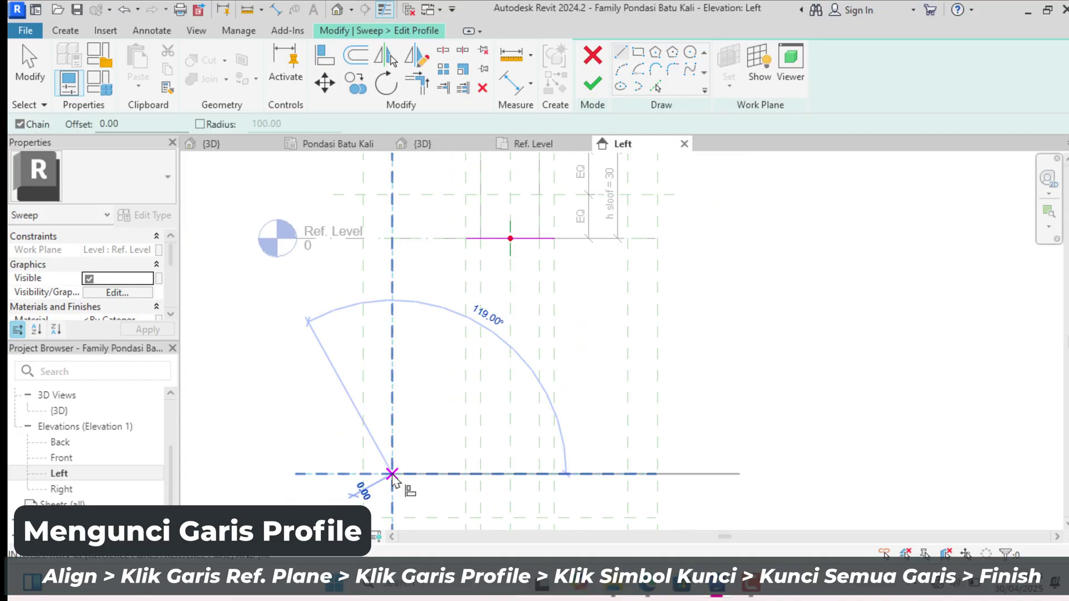
left_click(627, 474)
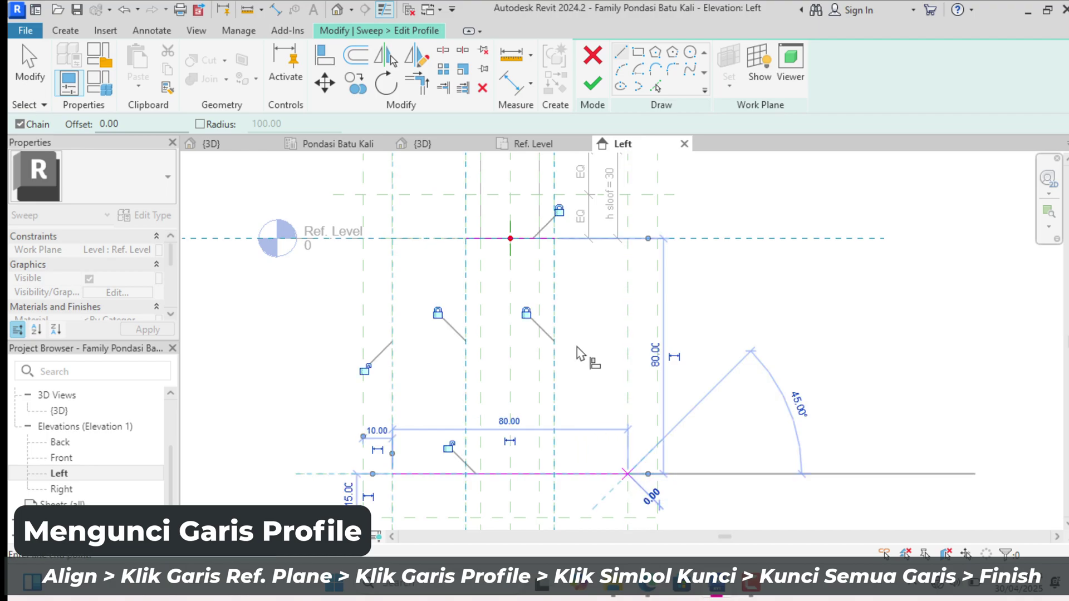
Align the profile's bottom edge to its horizontal reference plane and its endpoints to the foundation's width planes, and lock them
left_click(325, 56)
scroll(518, 501, "up", 2)
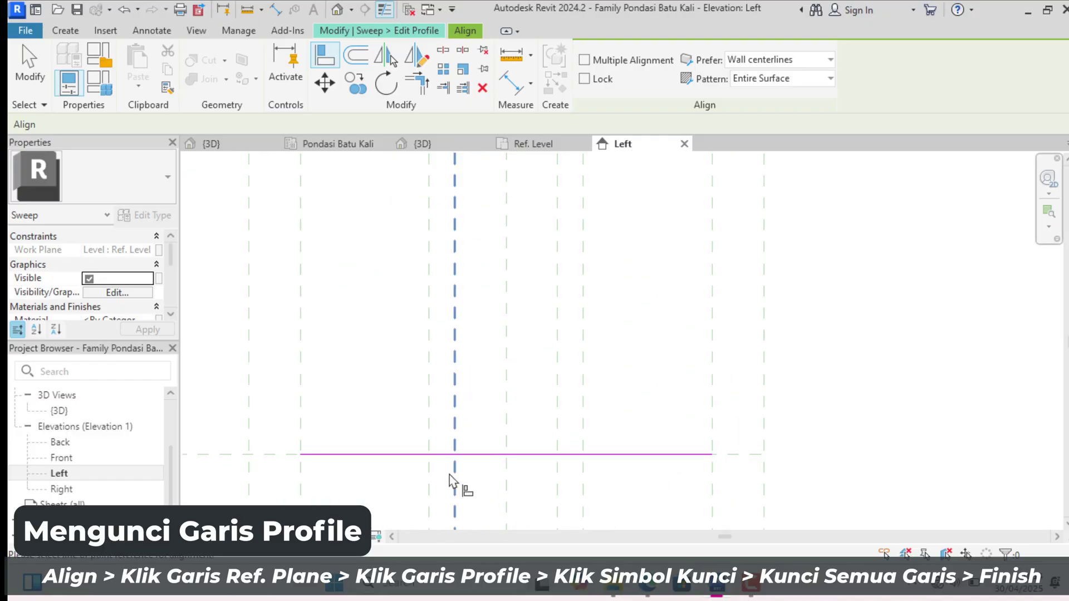
left_click(357, 459)
left_click(480, 456)
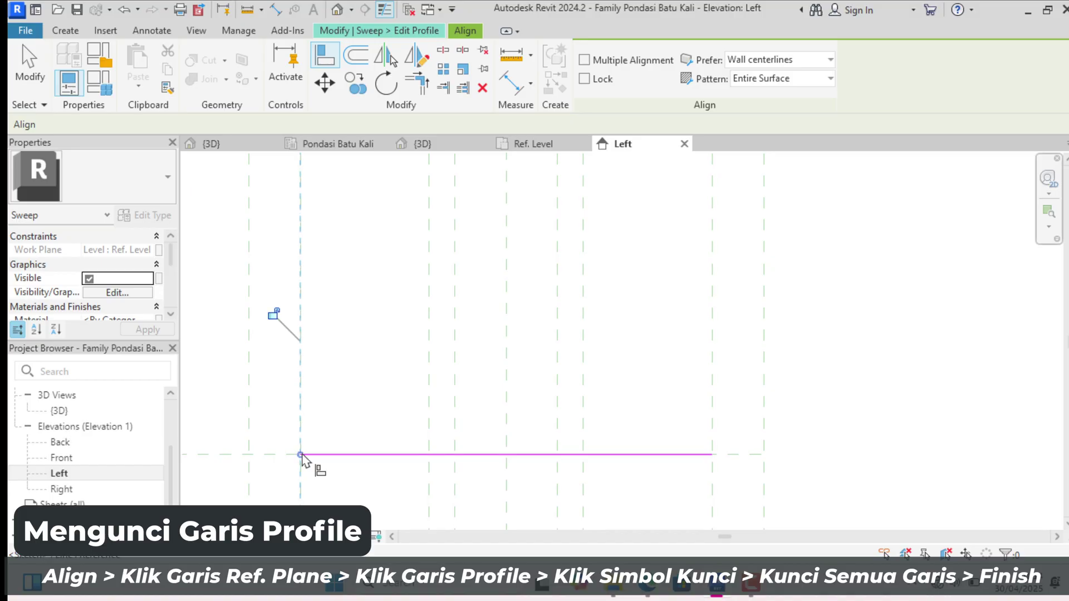
left_click(711, 440)
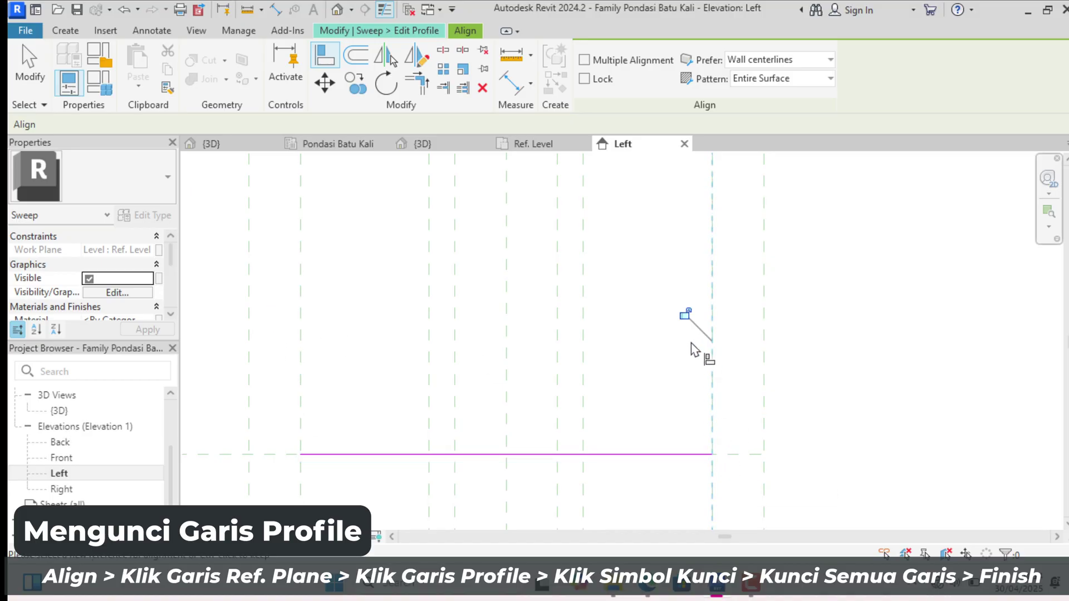
scroll(690, 324, "down", 5)
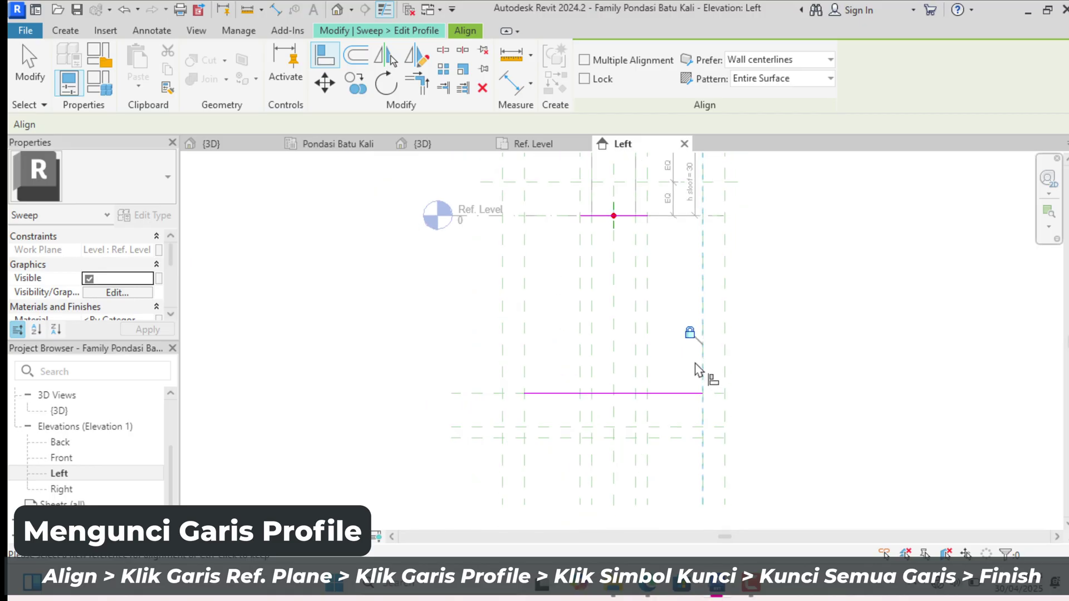
Draw the profile's two sloped sides, joining each end of the top edge to the matching end of the bottom edge
left_click(432, 32)
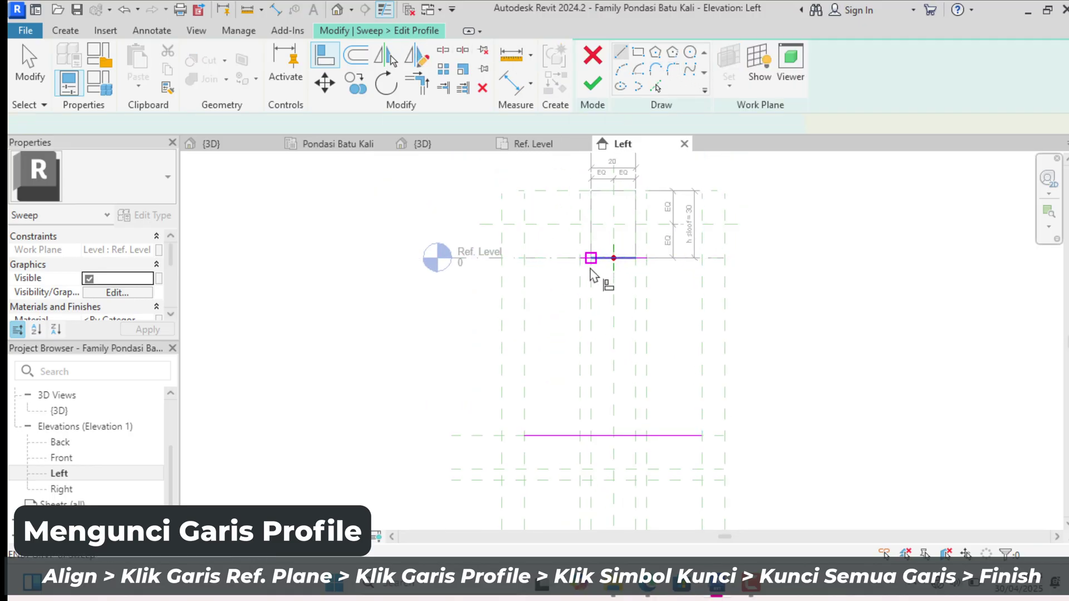
left_click(580, 258)
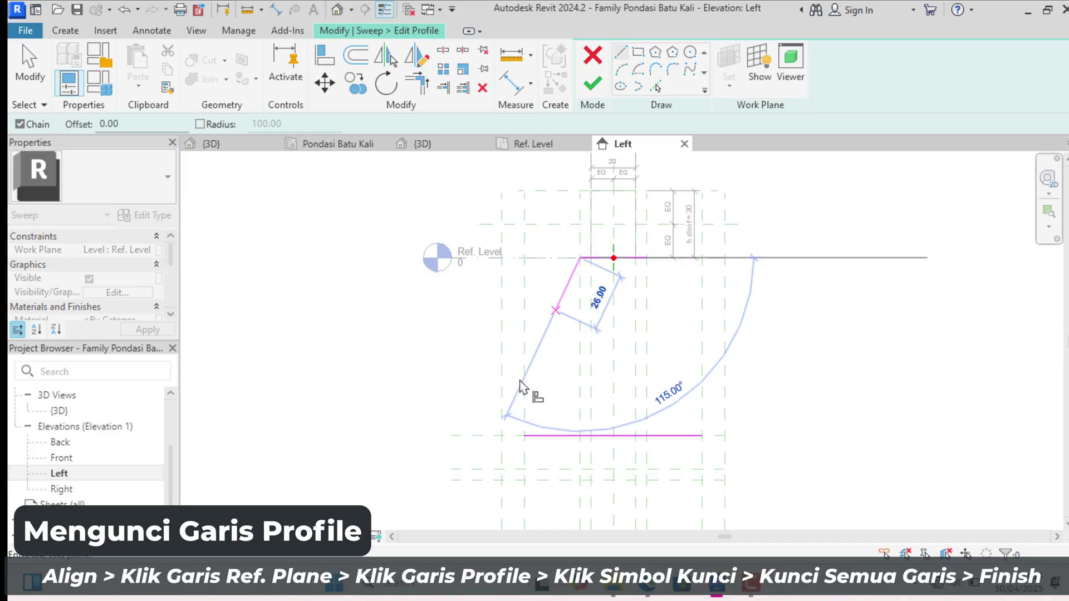
left_click(524, 436)
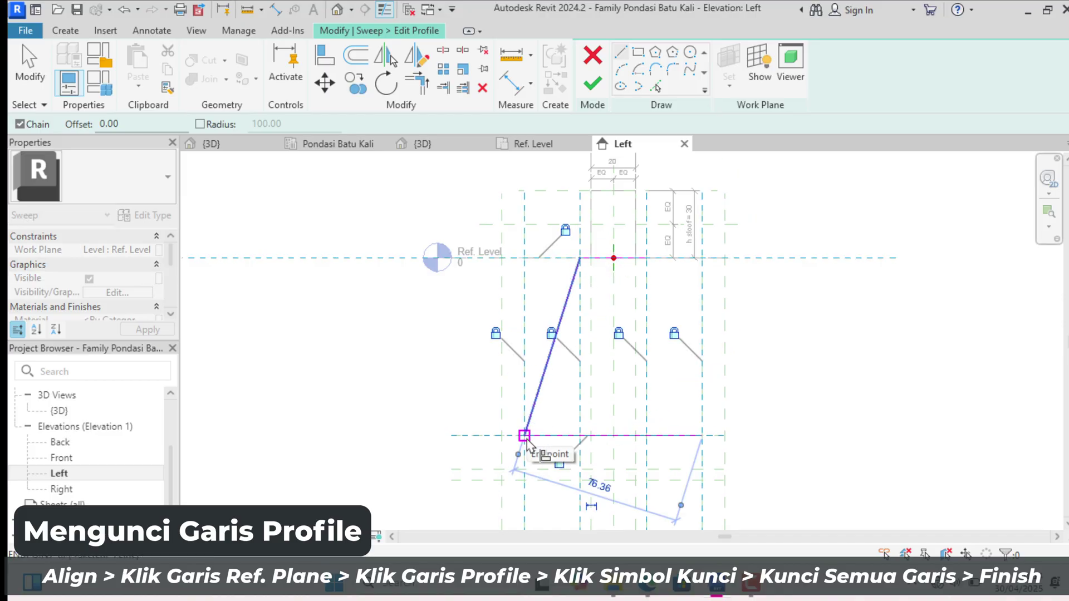
key("Escape")
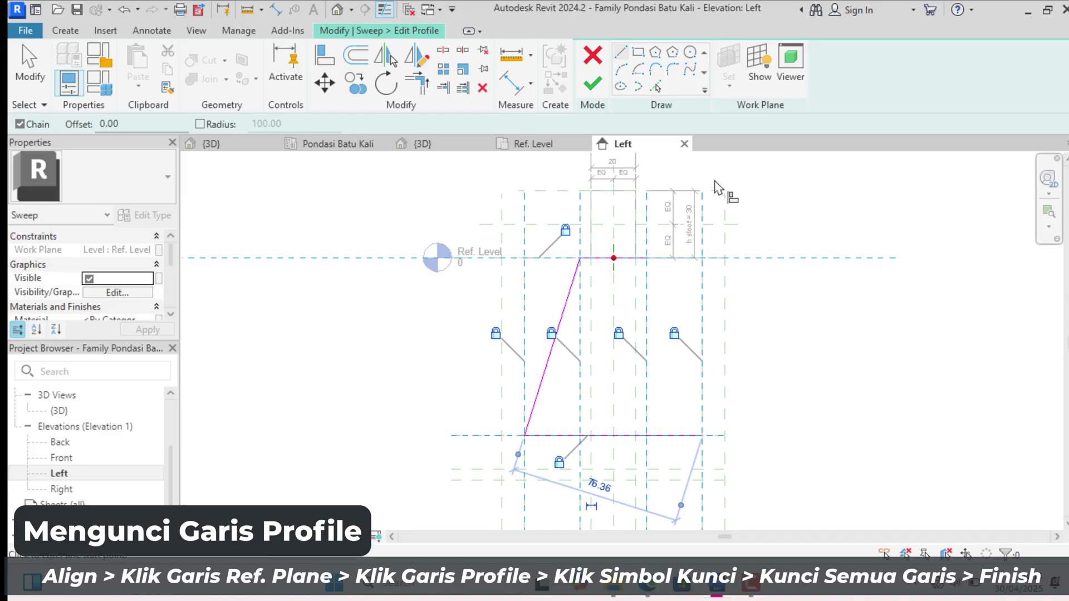
scroll(651, 265, "up", 5)
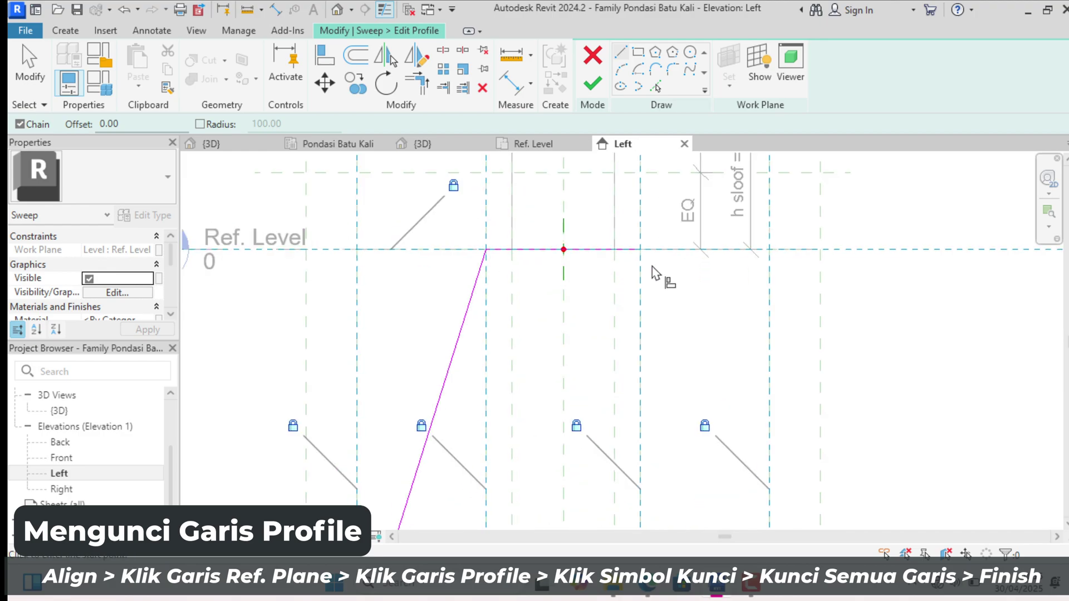
left_click(640, 250)
scroll(641, 249, "down", 4)
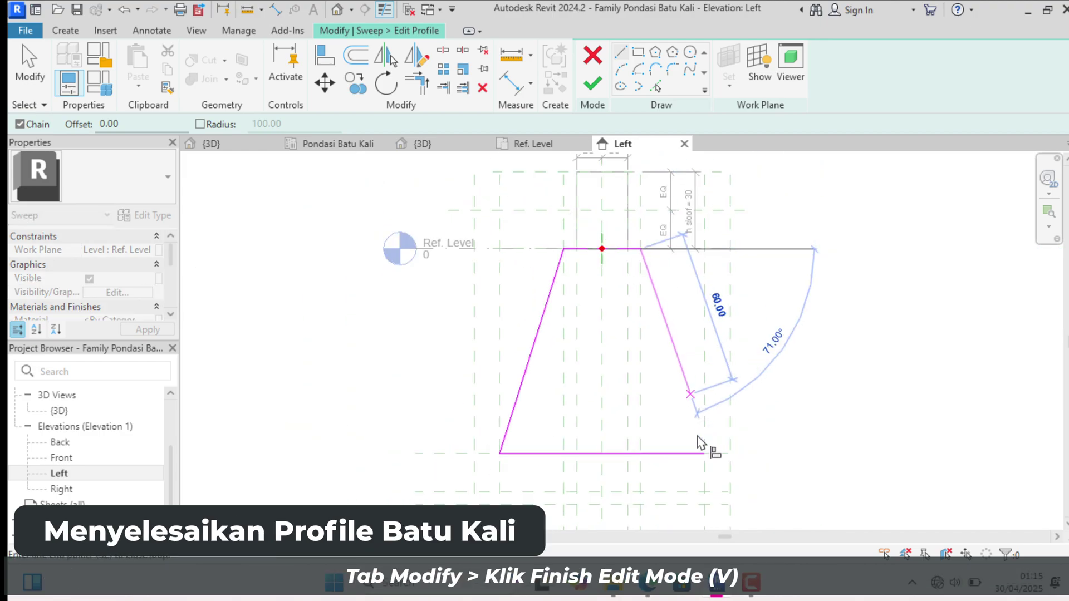
left_click(704, 454)
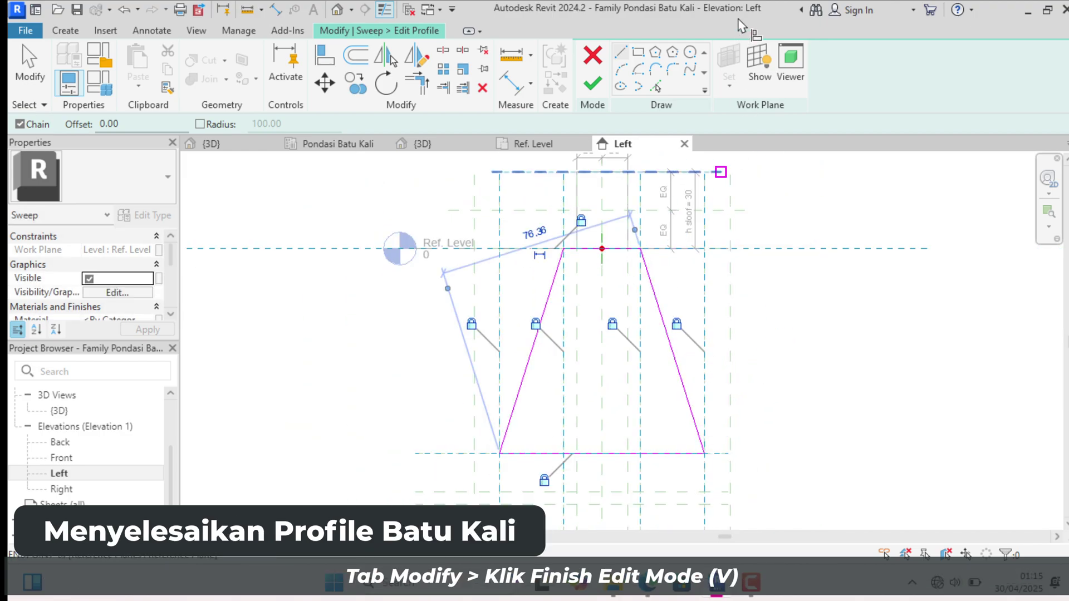
Finish the profile and the river-stone sweep, and check the solid in the {3D} view
left_click(593, 86)
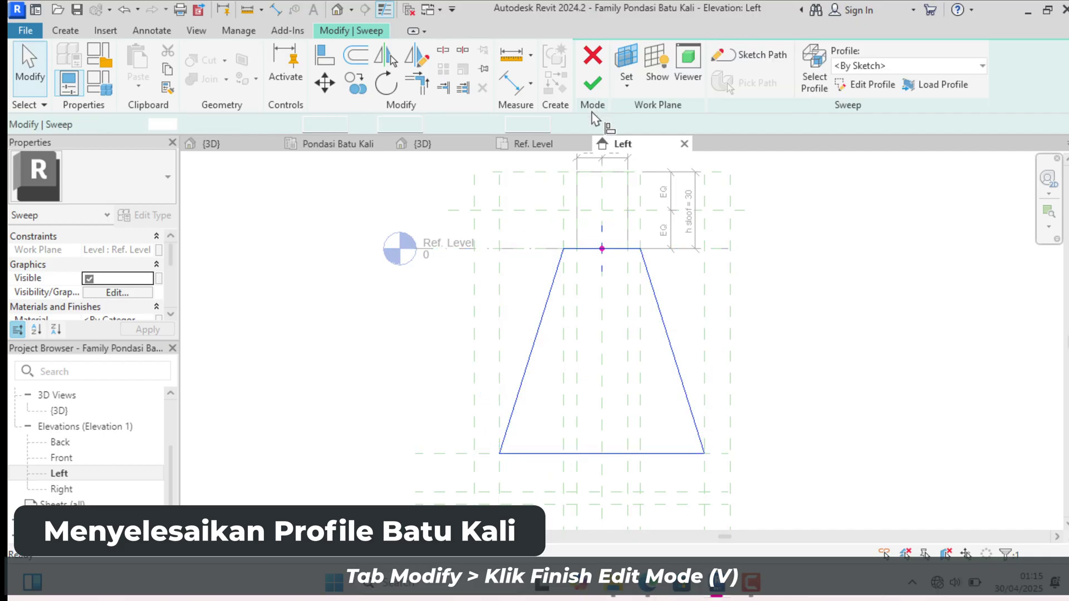
double_click(100, 415)
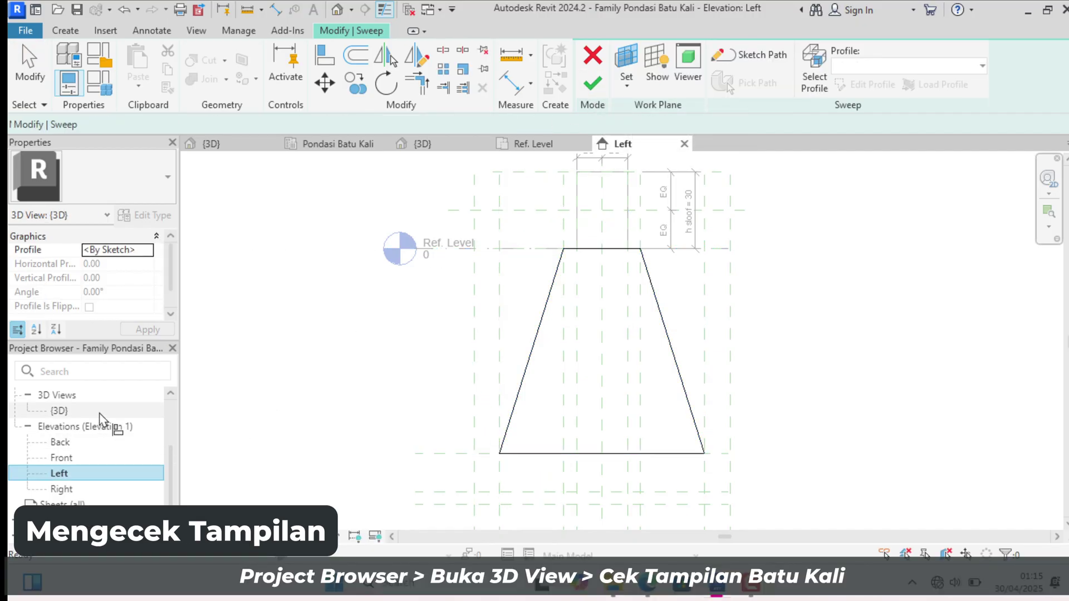
left_click(593, 84)
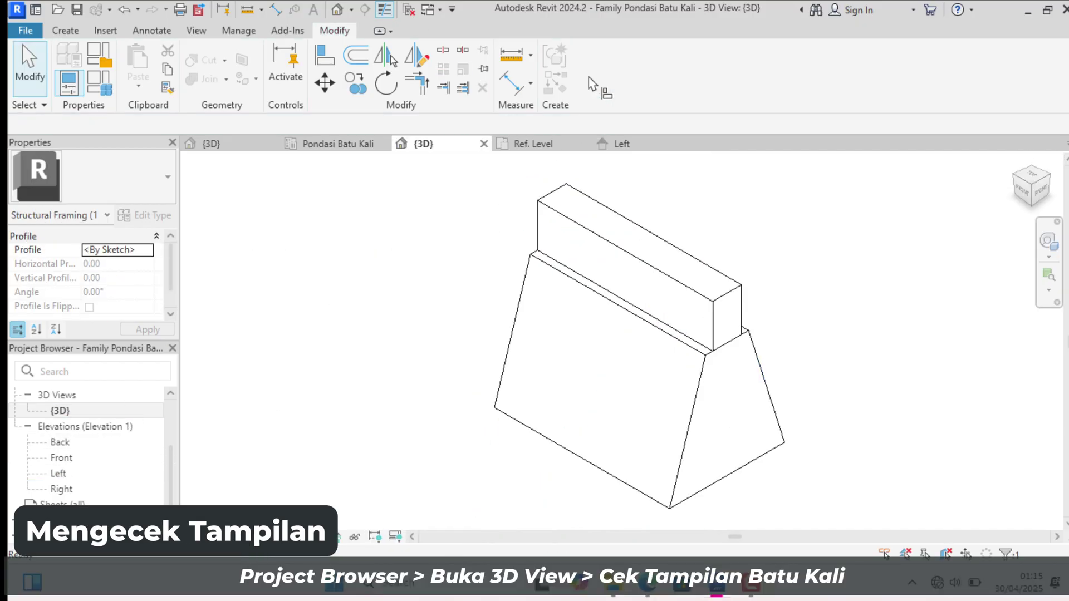
scroll(632, 252, "down", 4)
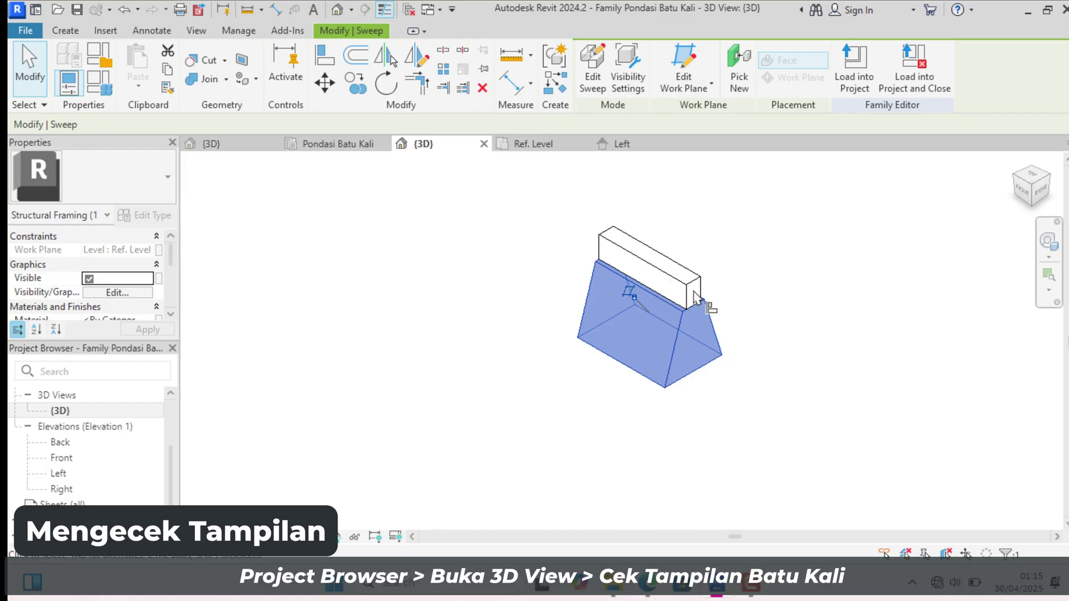
scroll(676, 379, "up", 3)
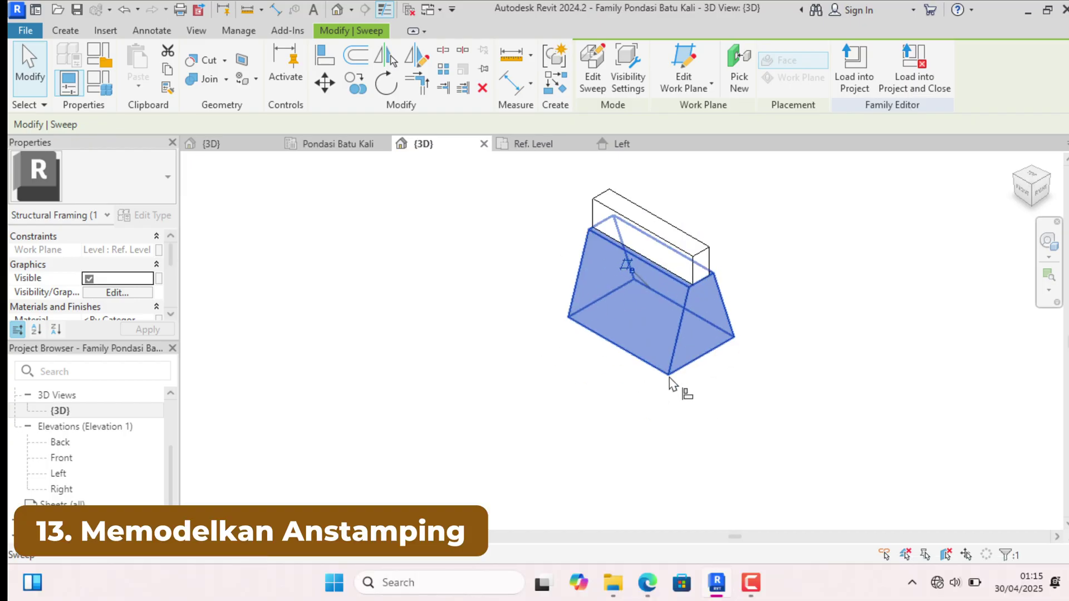
Start a new sweep from Elevation: Left on work plane Level : Ref. Level and open Floor Plan: Ref. Level
double_click(83, 472)
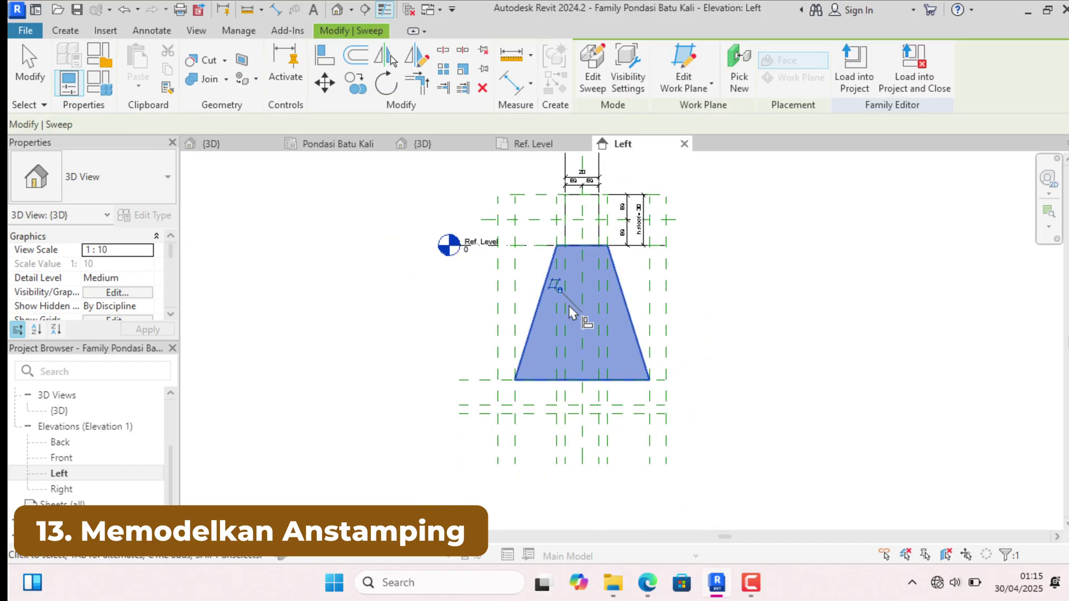
scroll(612, 381, "up", 3)
key("Escape")
scroll(434, 380, "down", 2)
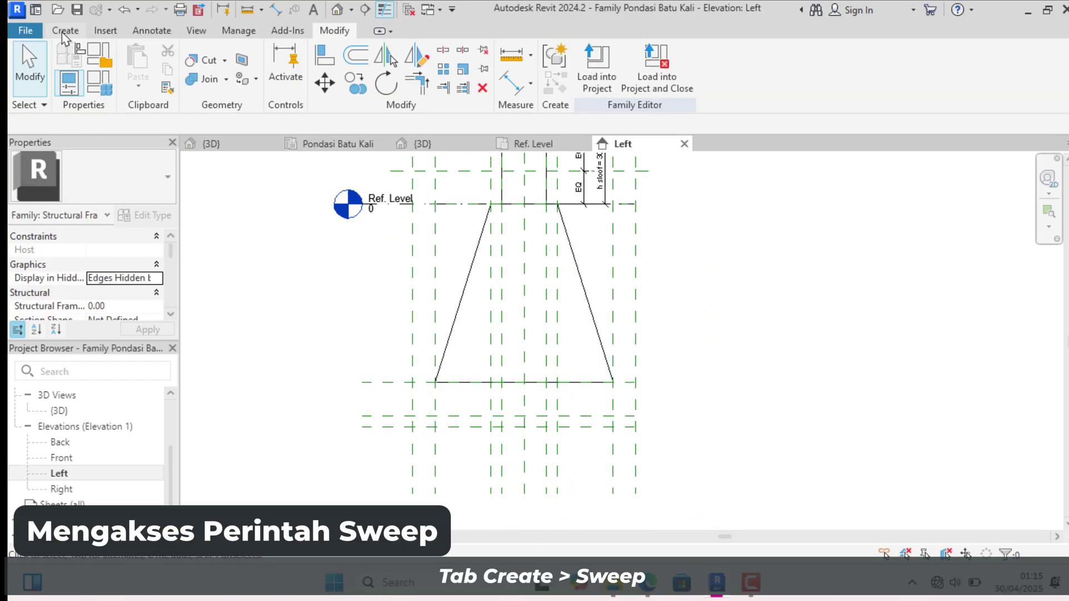
left_click(63, 33)
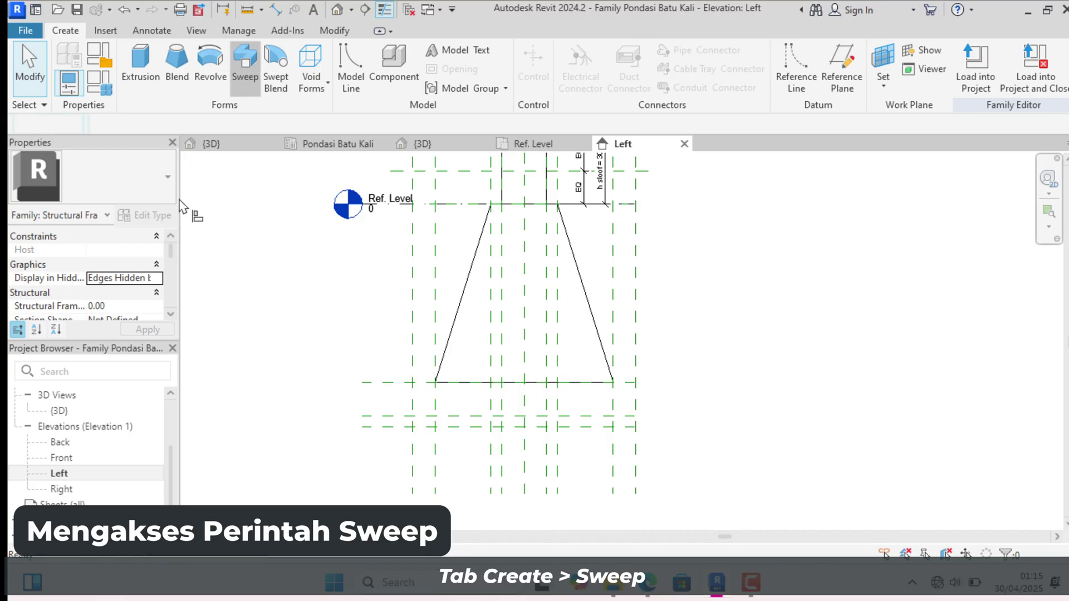
left_click(626, 83)
left_click(640, 113)
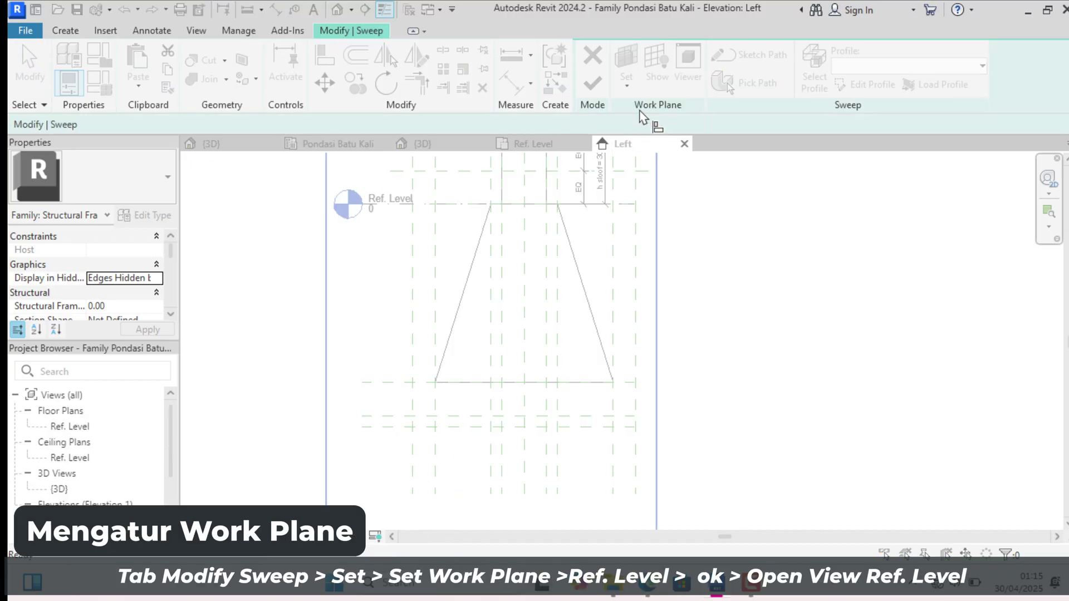
left_click(549, 290)
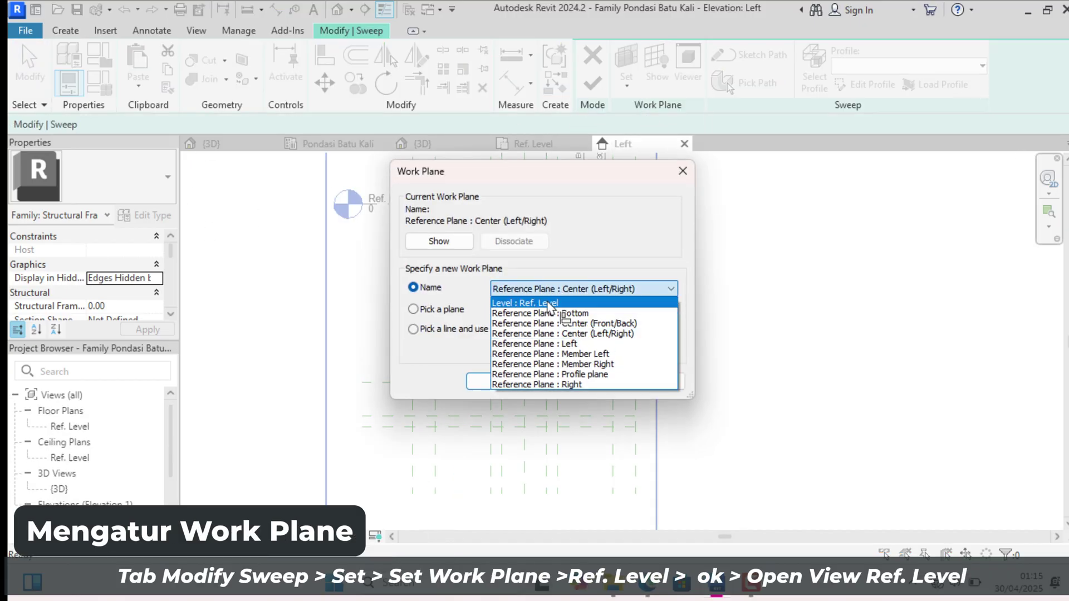
left_click(543, 300)
left_click(525, 388)
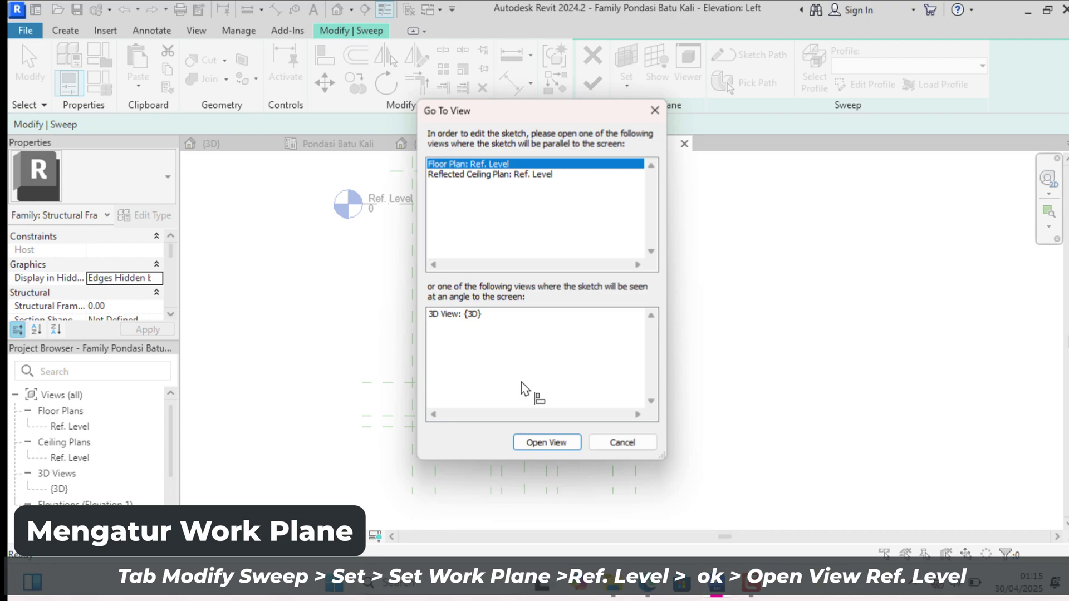
left_click(543, 443)
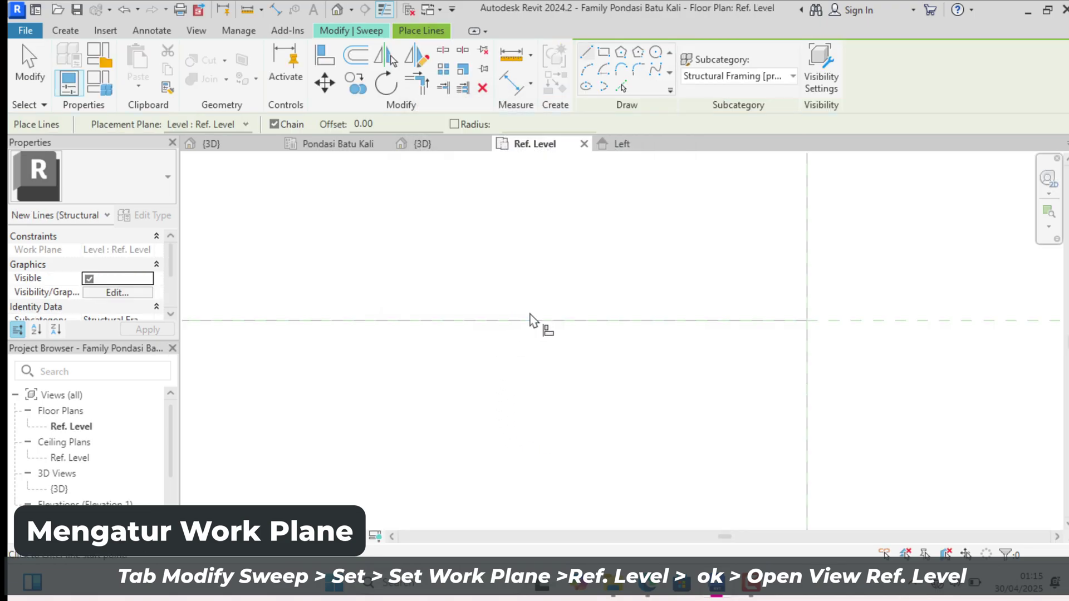
Draw a 121.92 cm line along the centre reference plane between the two ends of the foundation body
scroll(711, 298, "down", 5)
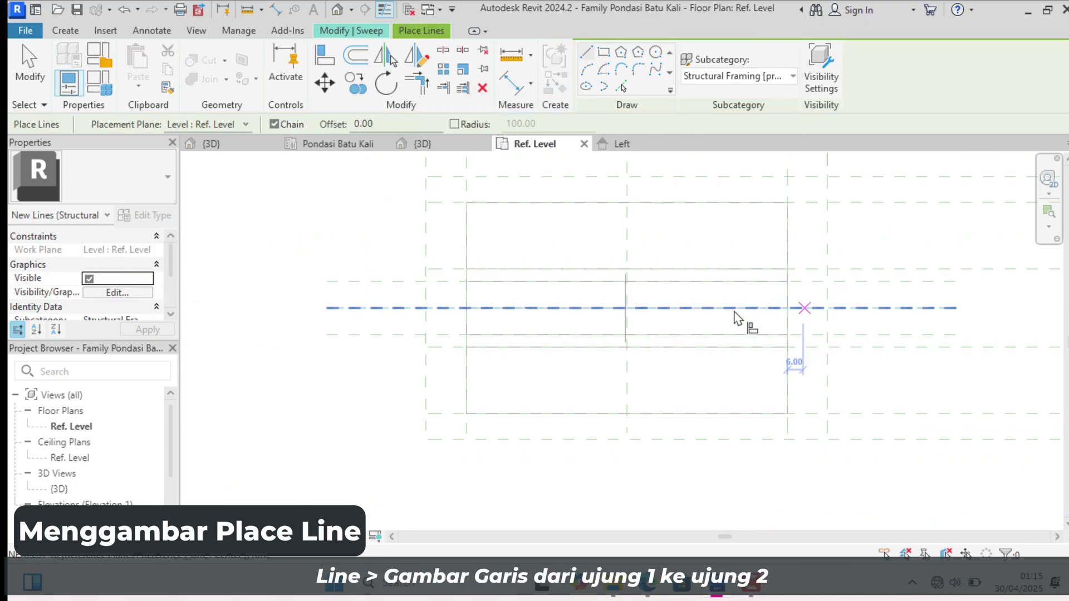
scroll(480, 271, "up", 3)
scroll(438, 334, "down", 3)
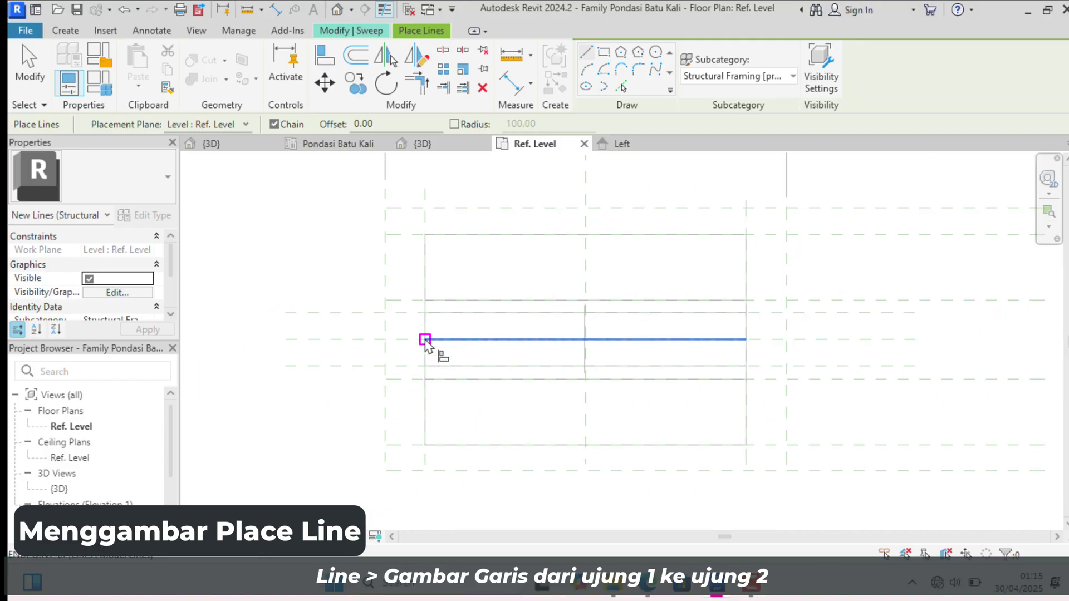
left_click(425, 339)
left_click(746, 339)
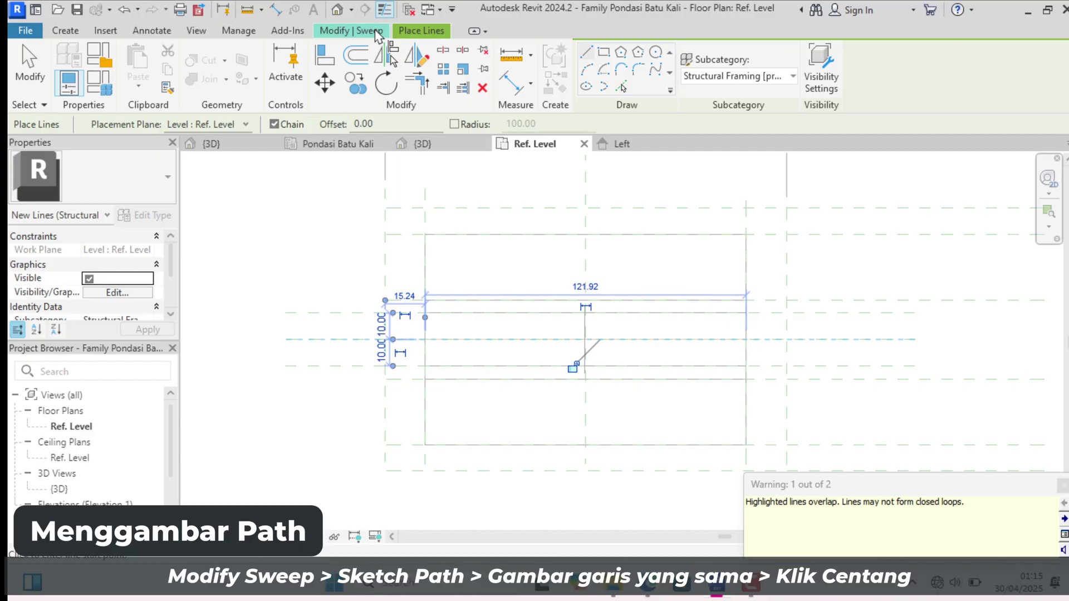
Sketch the sweep path along the horizontal centre plane from one end of the body to the other and finish the path
left_click(377, 33)
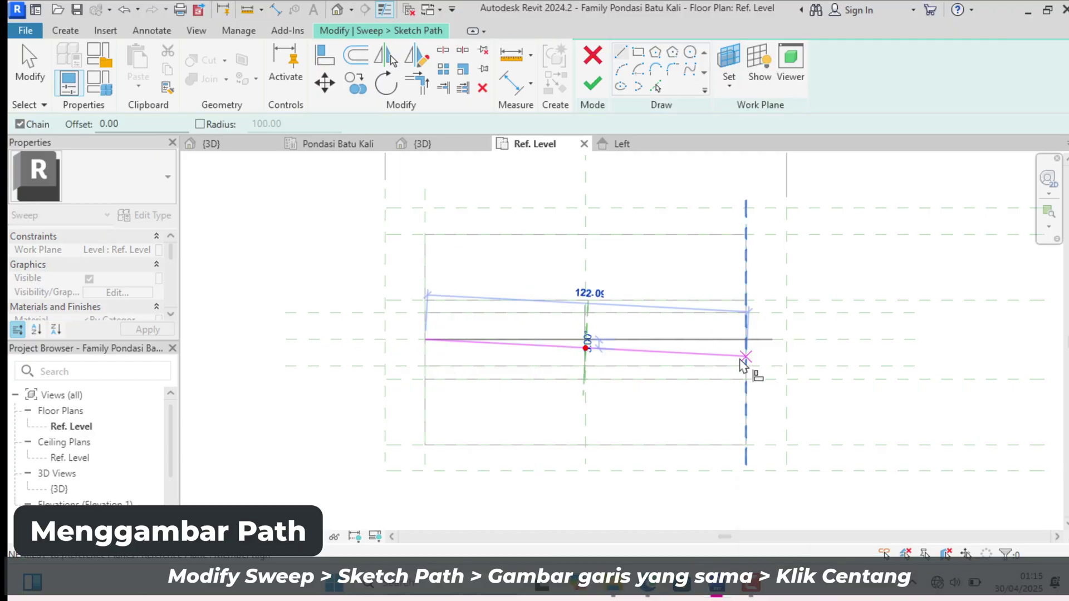
left_click(744, 366)
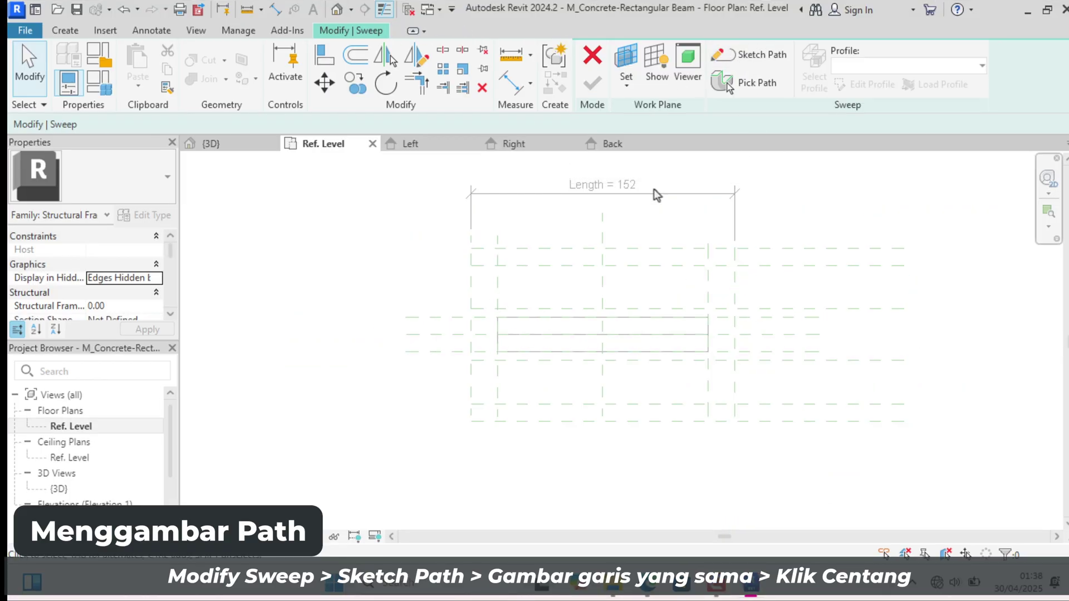
left_click(737, 56)
left_click(708, 334)
left_click(497, 334)
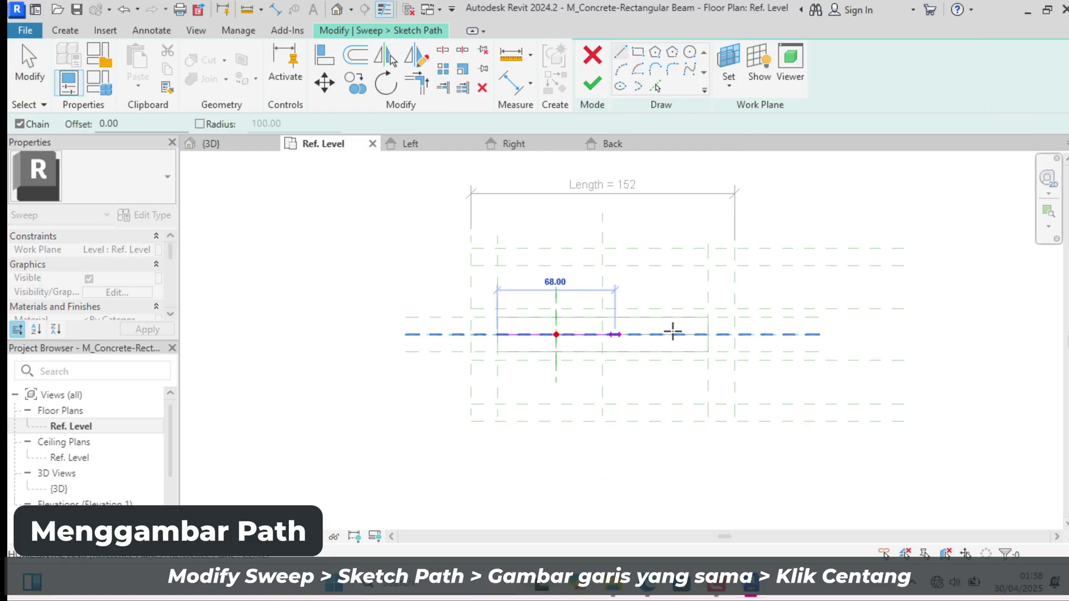
left_click(708, 334)
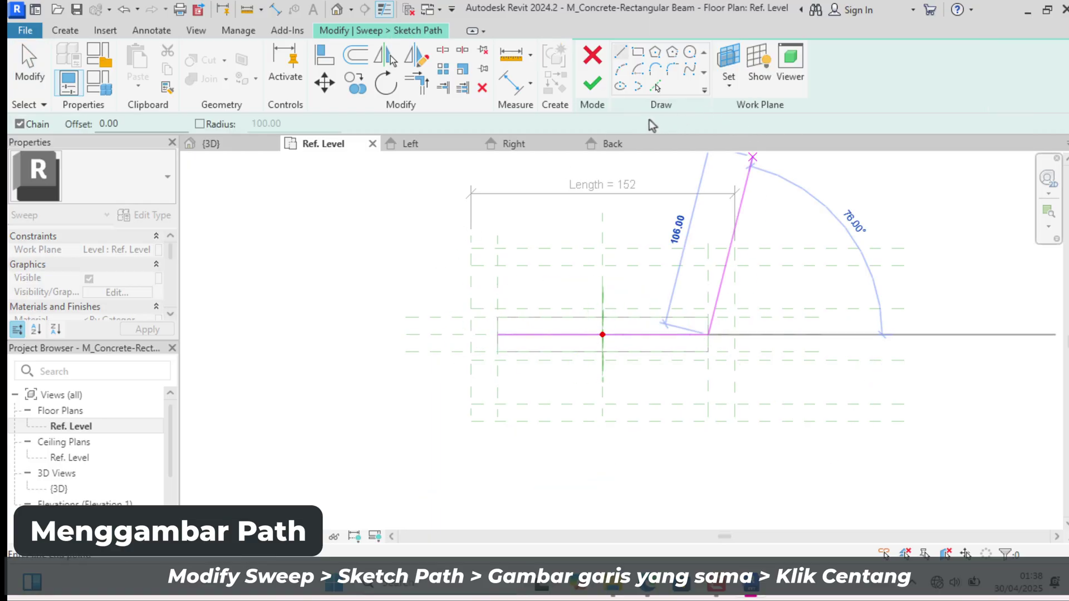
left_click(593, 85)
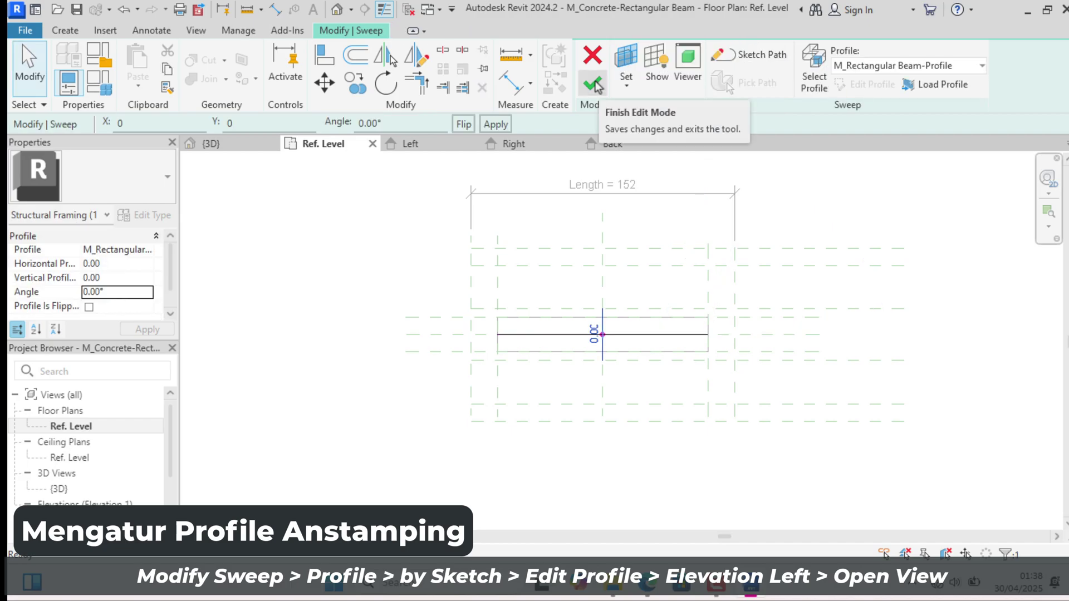
Set the anstamping sweep's profile to <By Sketch> and open it for editing in Elevation: Left
left_click(901, 66)
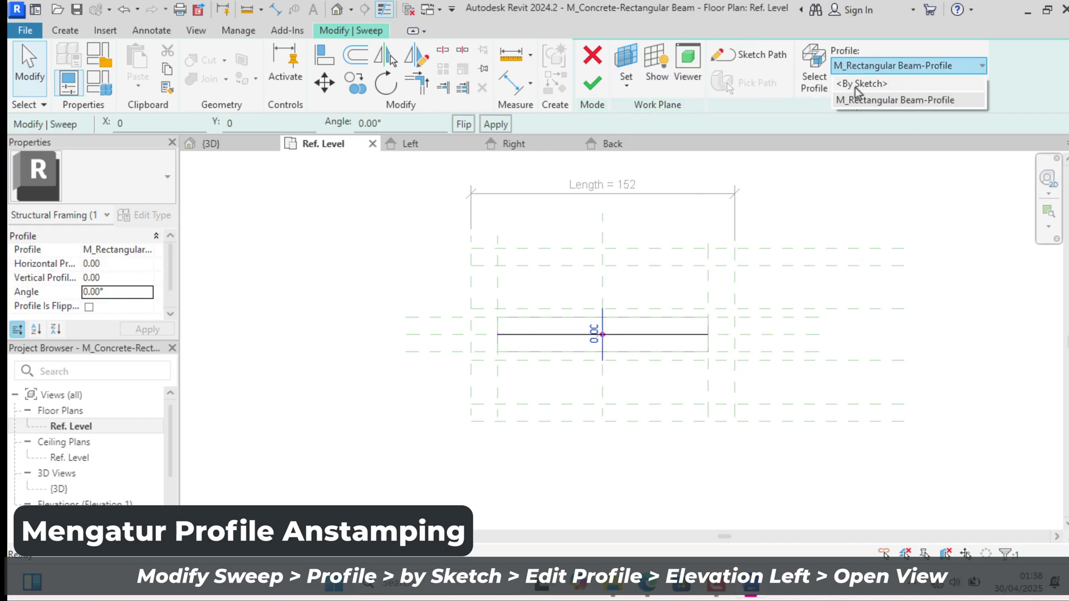
left_click(855, 85)
left_click(855, 85)
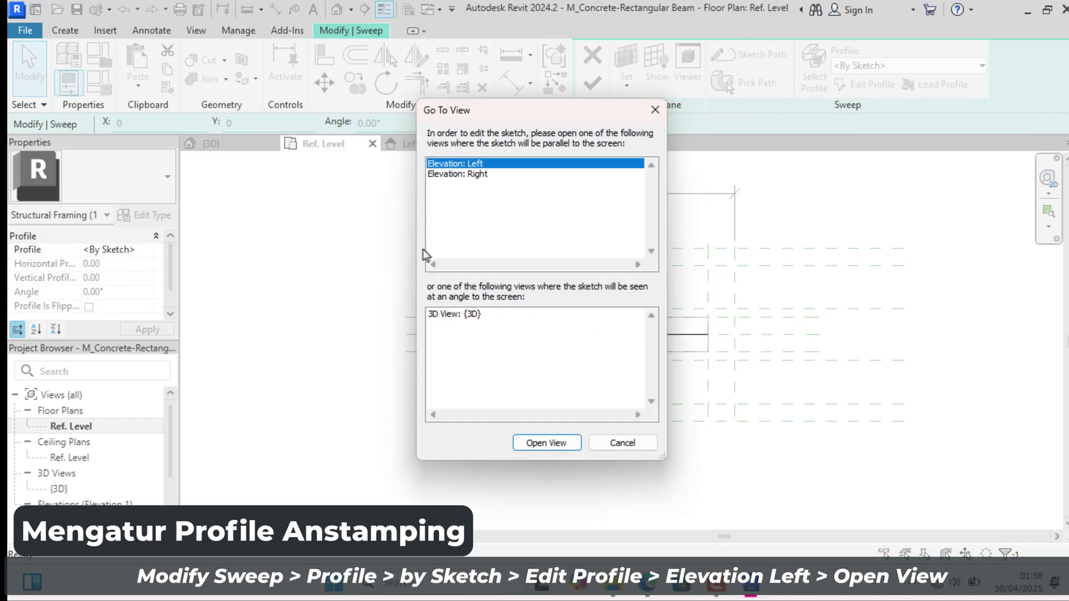
left_click(546, 442)
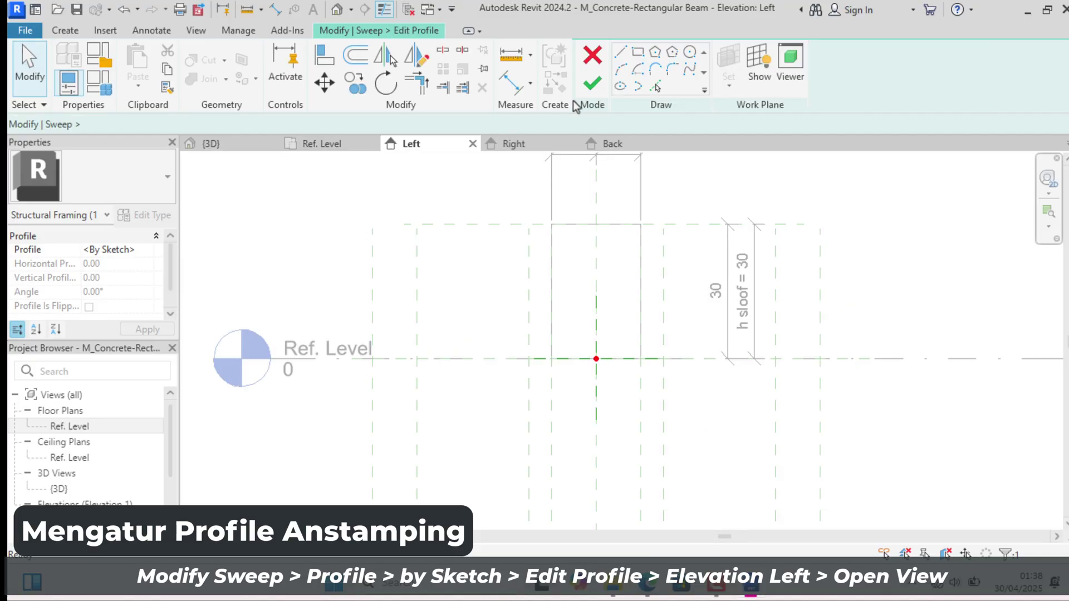
Draw a 100 x 15 cm rectangle for the anstamping profile directly beneath the stone body, snapped to the outer reference planes
left_click(620, 52)
scroll(520, 194, "down", 1)
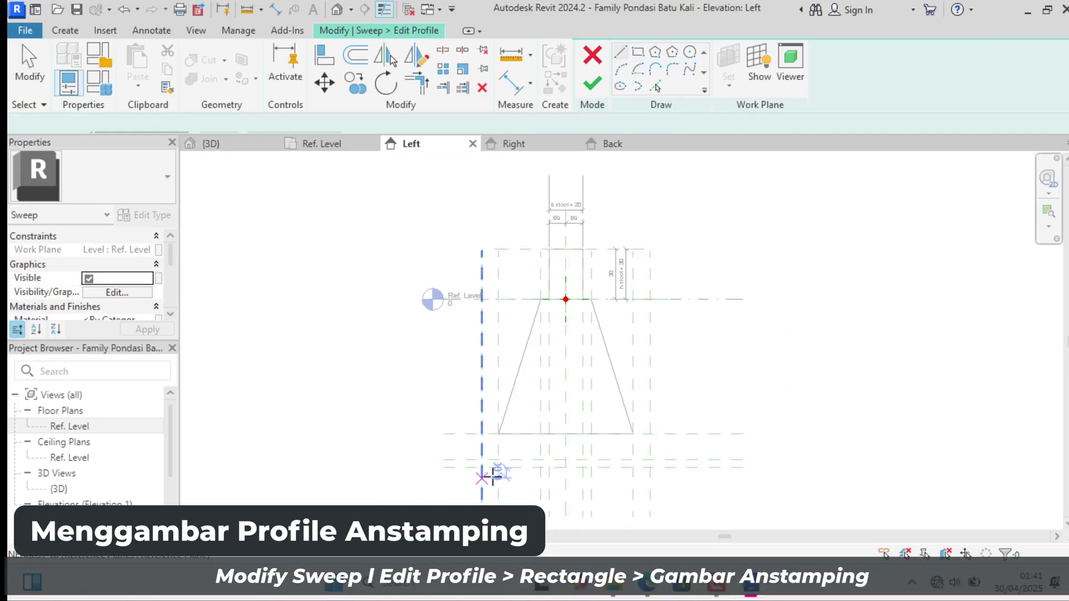
scroll(603, 212, "up", 2)
left_click(638, 56)
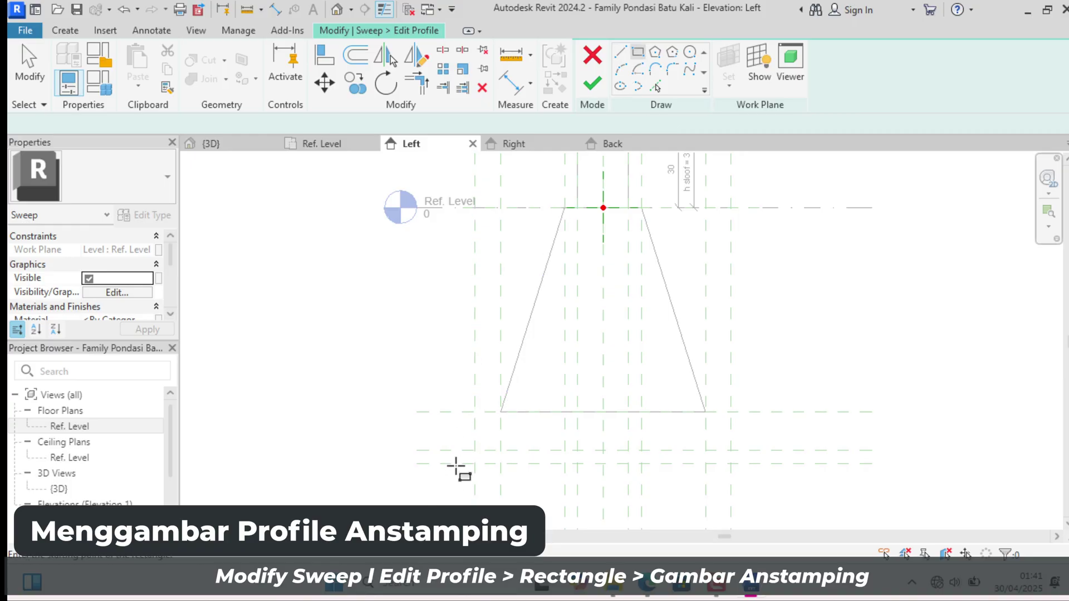
left_click(475, 411)
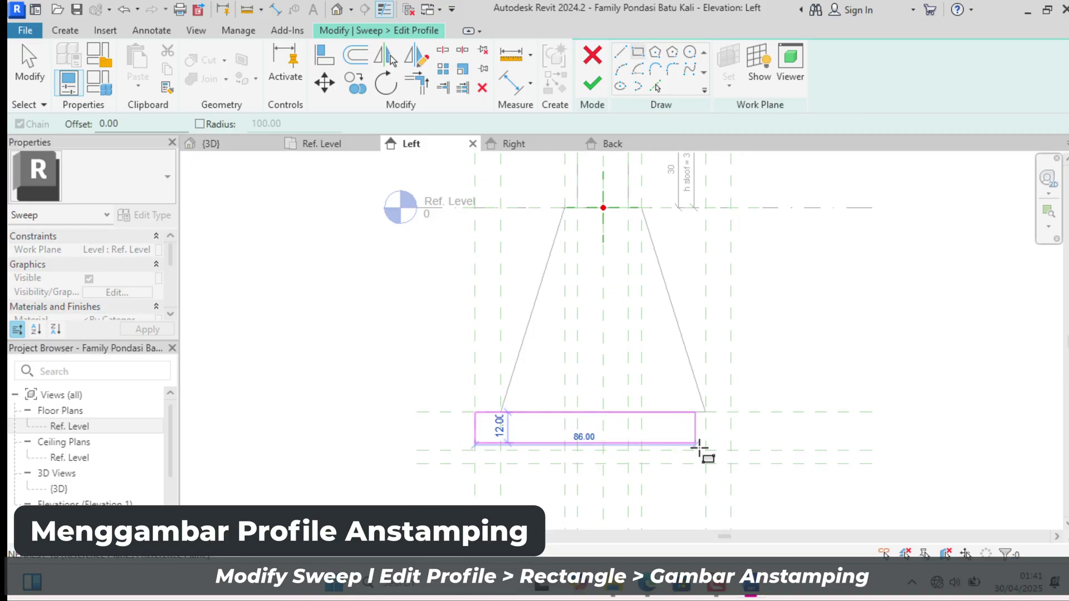
left_click(731, 450)
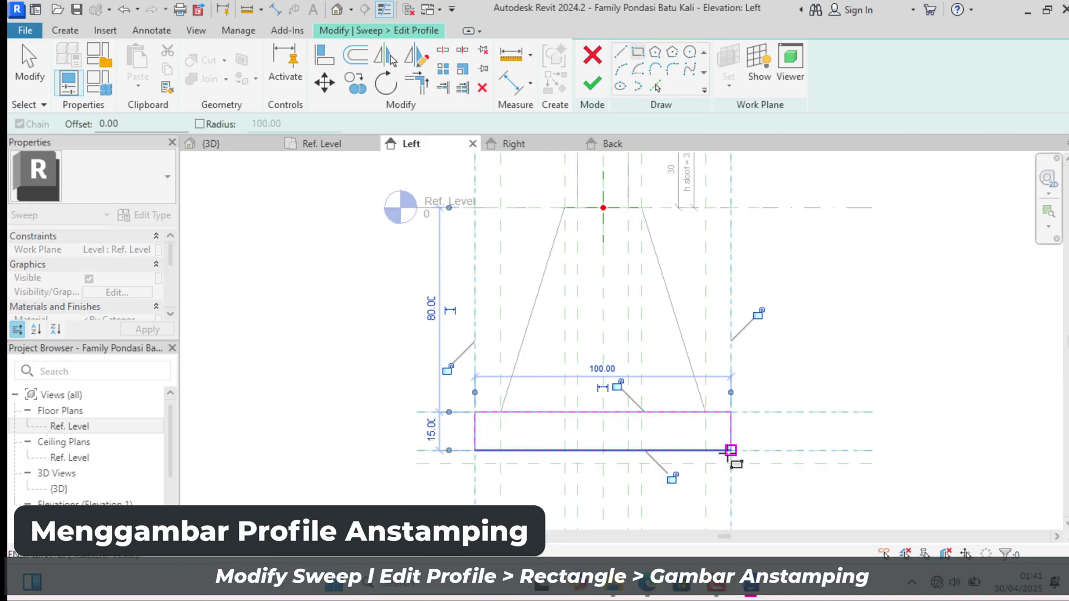
Lock all four edges of the anstamping rectangle to their reference planes
left_click(617, 384)
left_click(757, 314)
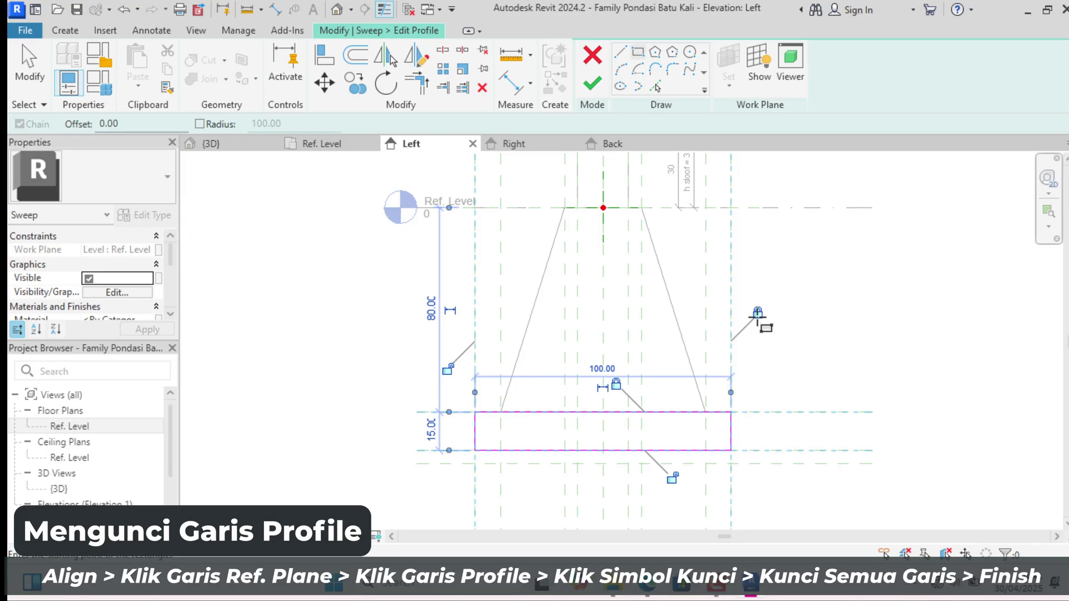
left_click(671, 477)
left_click(447, 369)
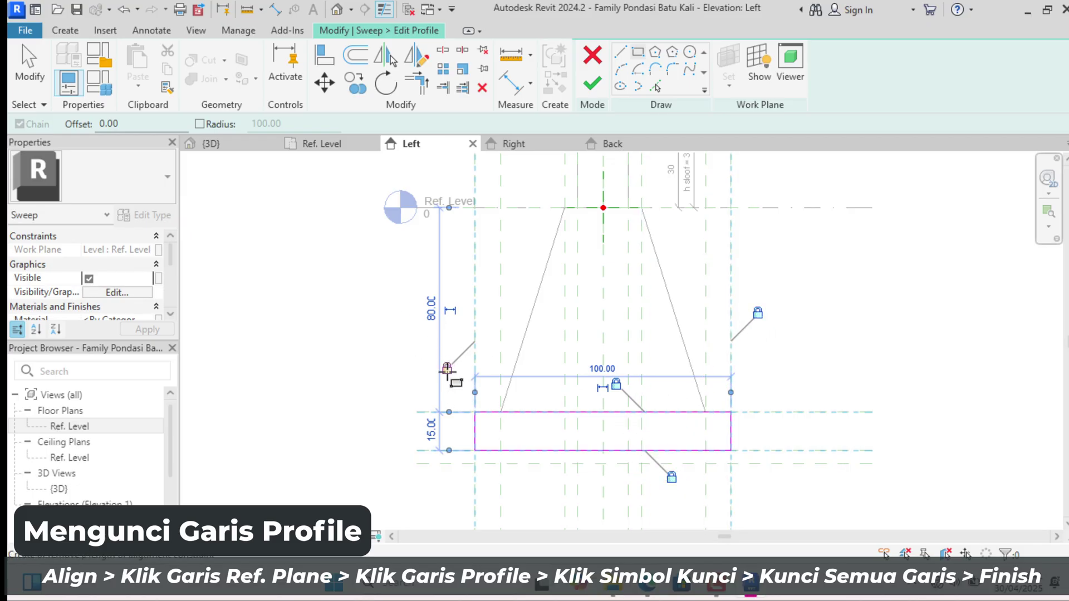
Finish the anstamping profile and its sweep, and check the result in the {3D} view
left_click(592, 83)
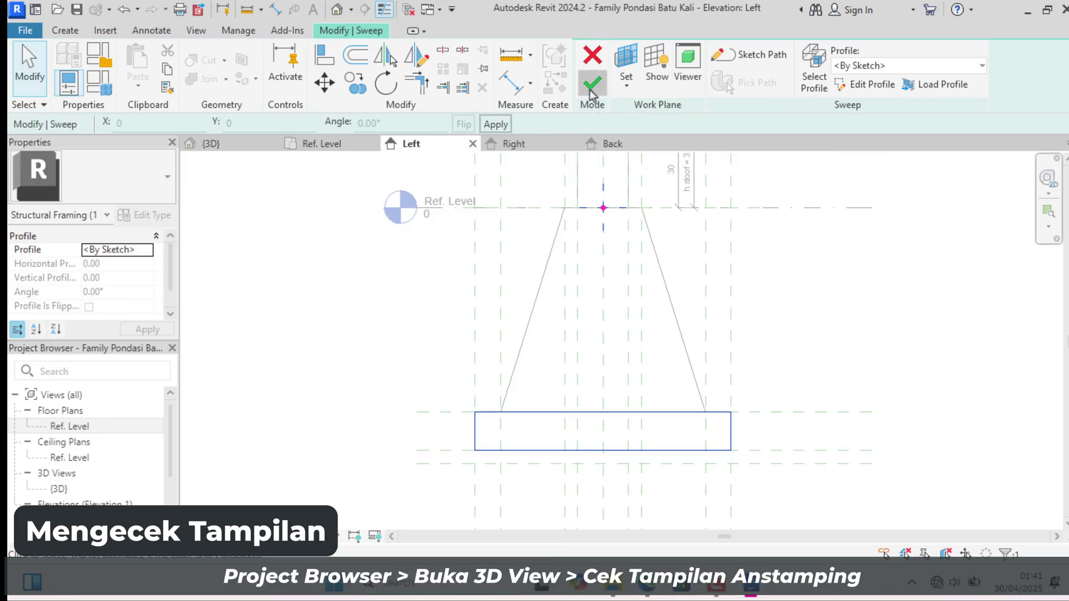
left_click(591, 88)
key("Escape")
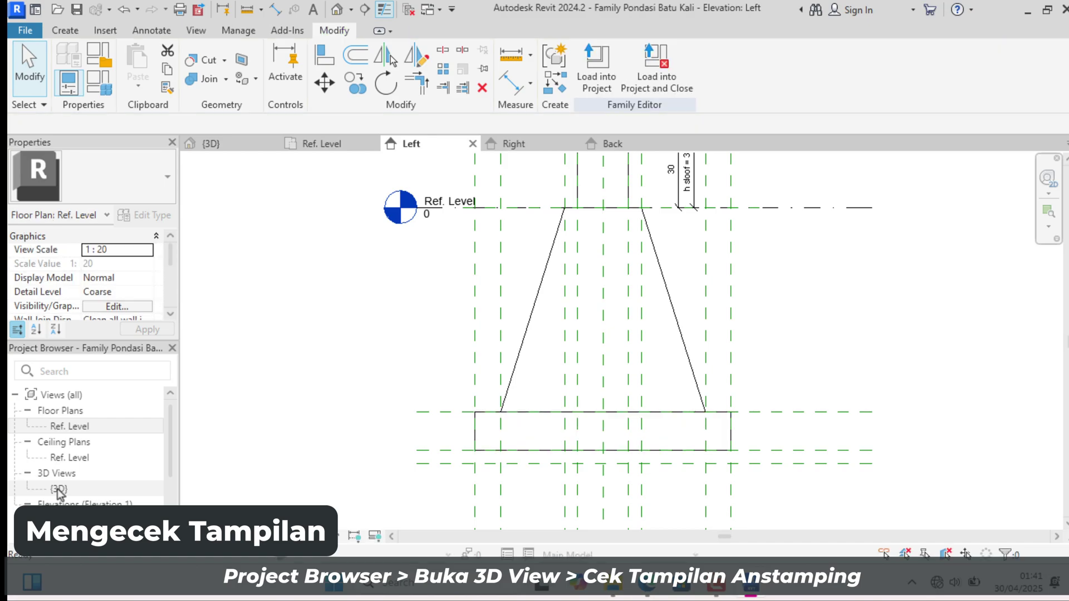
double_click(58, 490)
scroll(617, 251, "down", 1)
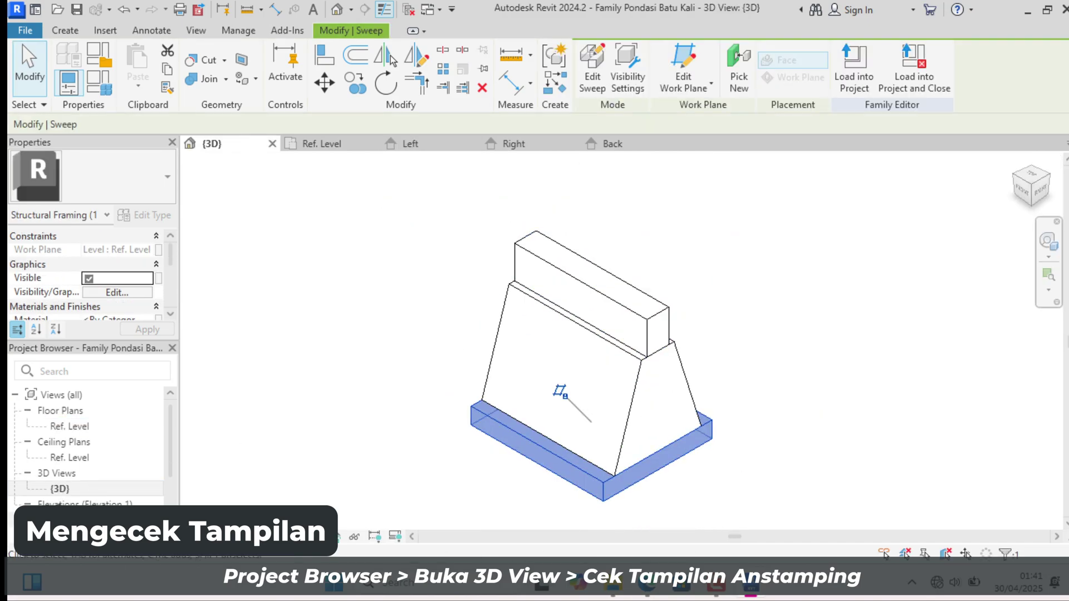
Open Floor Plan: Ref. Level and start a new sweep for the sand fill on work plane Level : Ref. Level
double_click(75, 426)
left_click(74, 425)
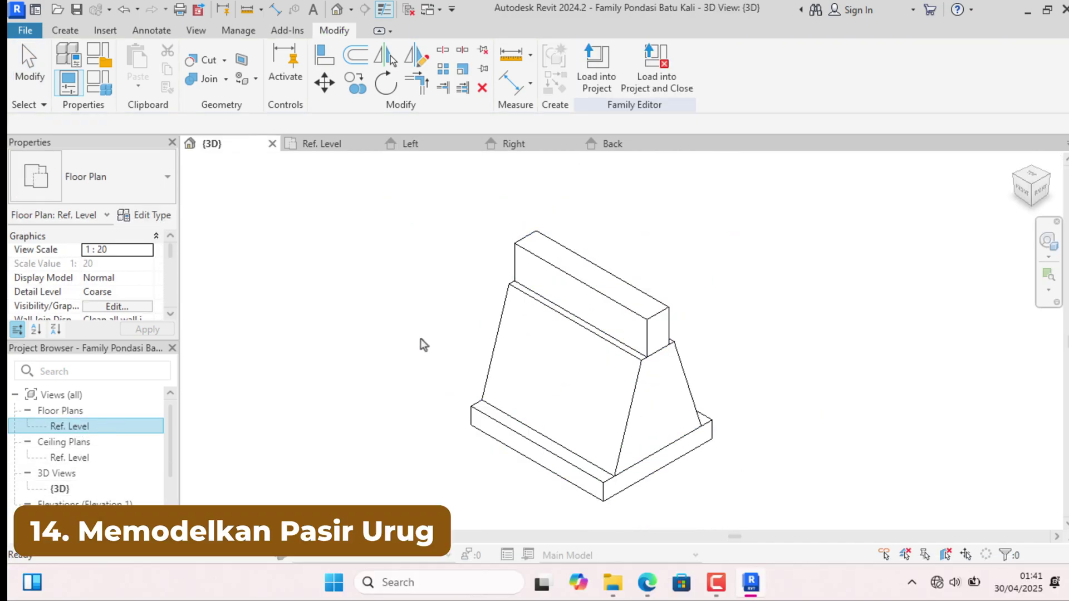
double_click(87, 428)
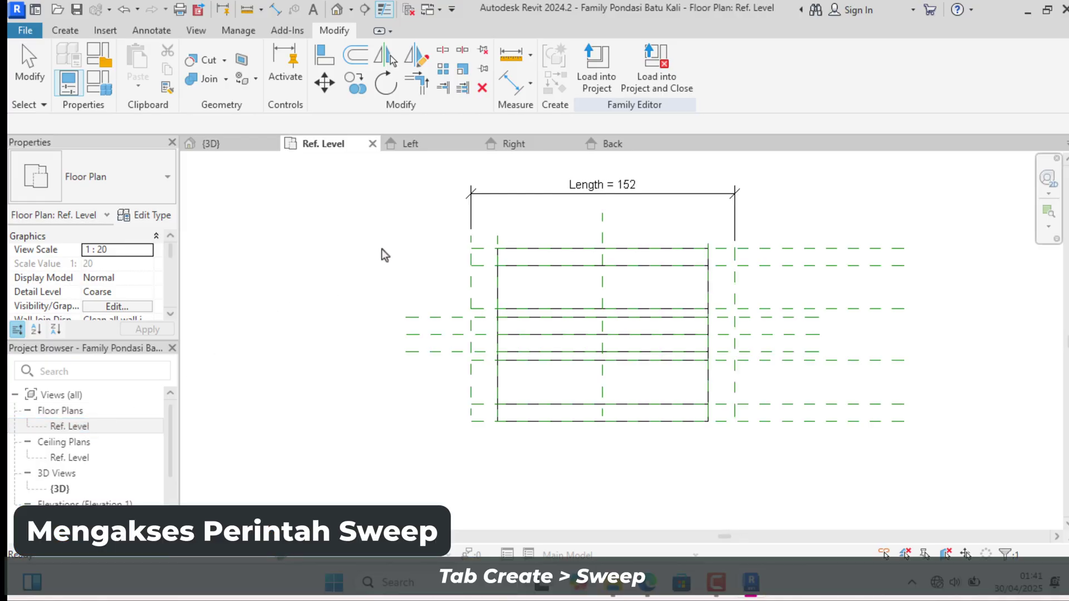
left_click(75, 32)
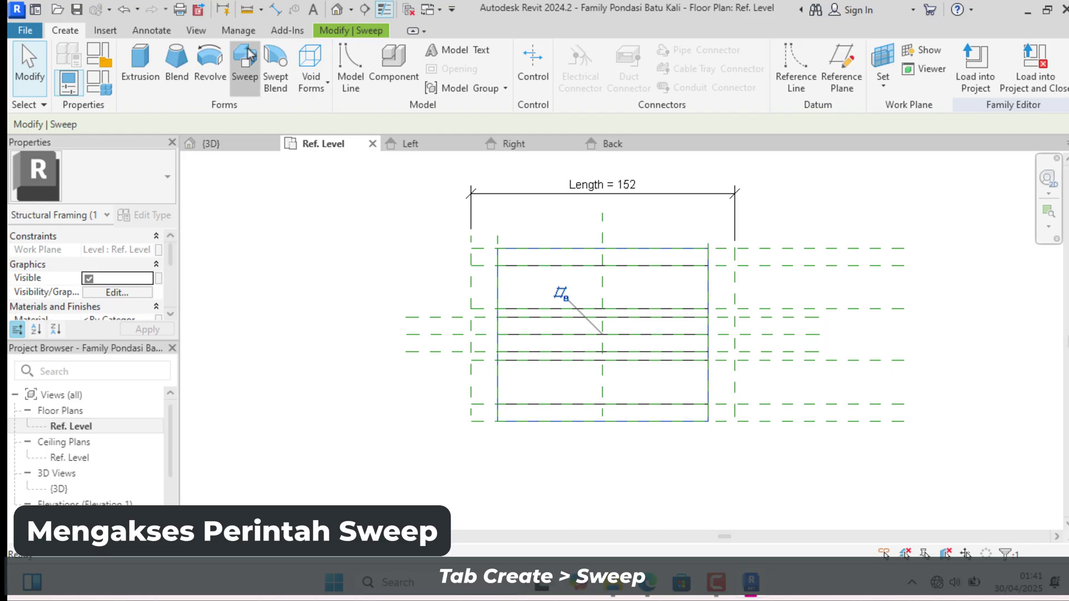
left_click(245, 67)
left_click(626, 83)
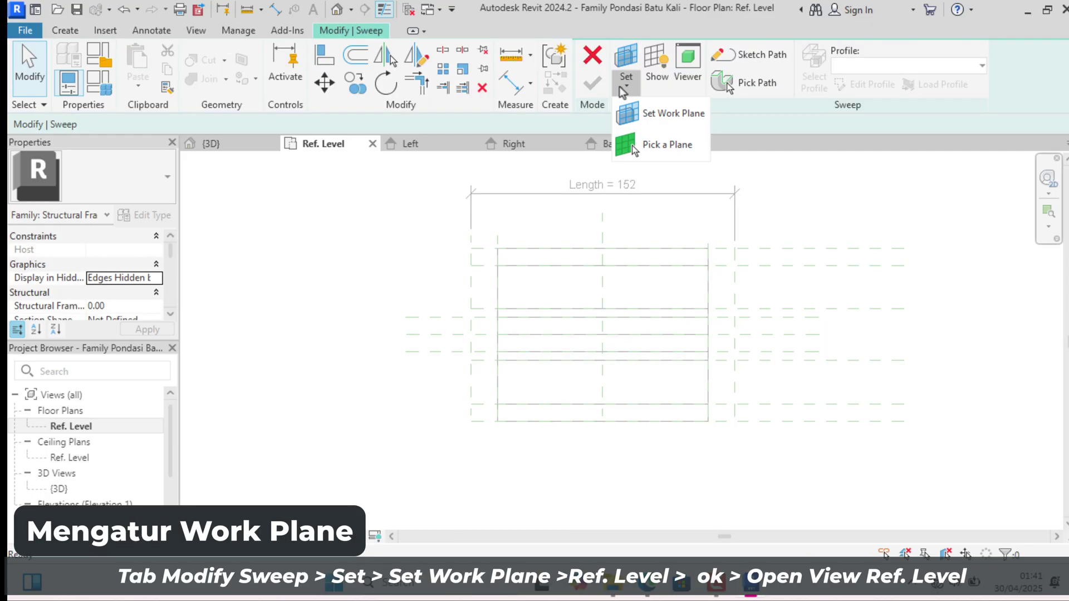
left_click(672, 113)
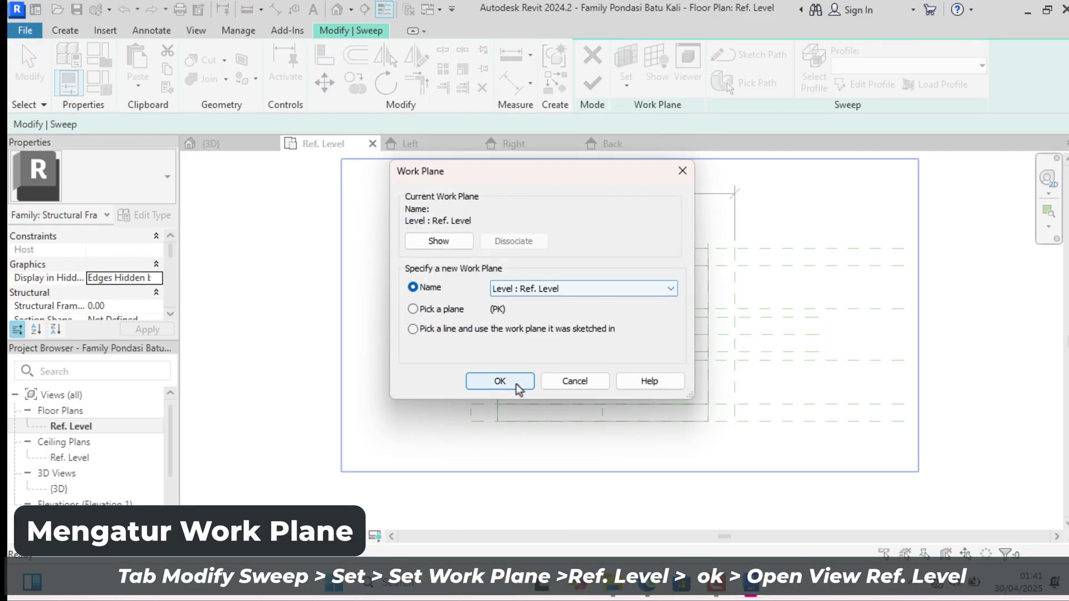
left_click(496, 380)
Sketch a 121.92 cm sweep path along the horizontal centre plane between both ends of the foundation body and finish the path
left_click(749, 54)
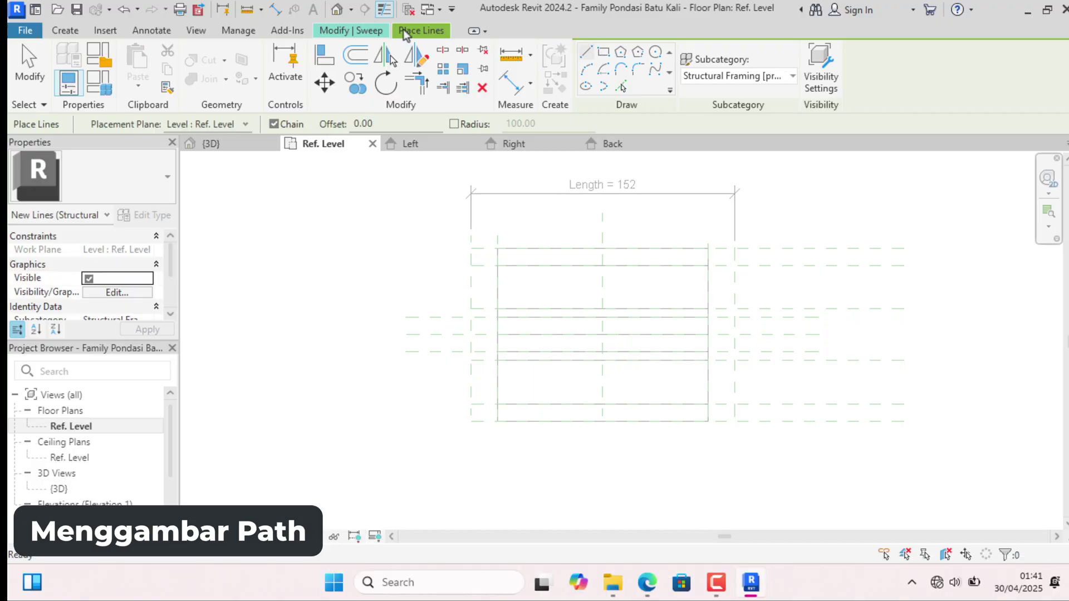
left_click(363, 31)
left_click(748, 56)
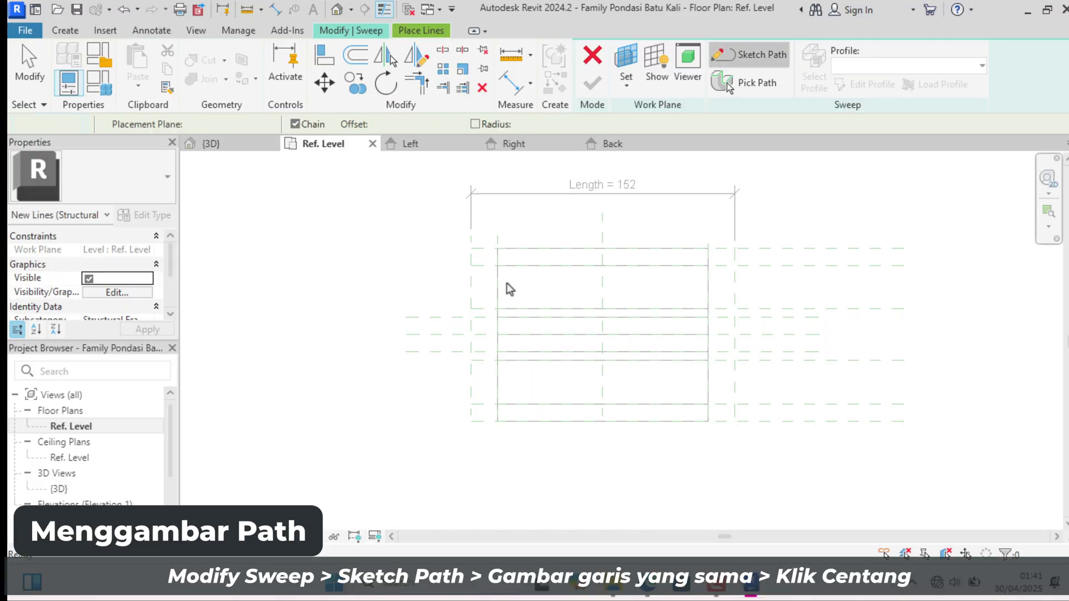
left_click(496, 335)
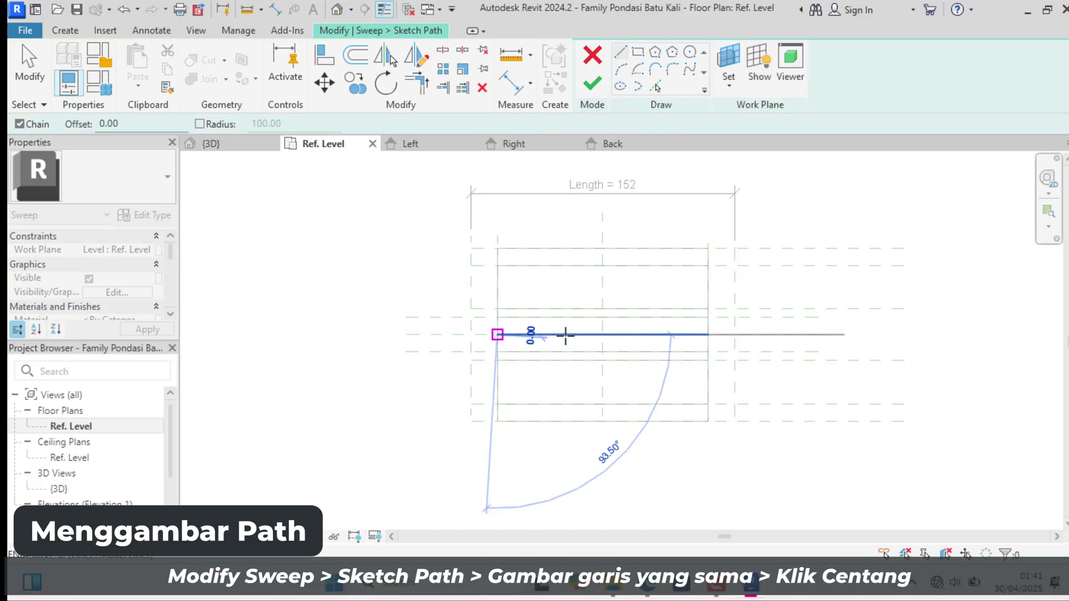
left_click(708, 335)
left_click(708, 334)
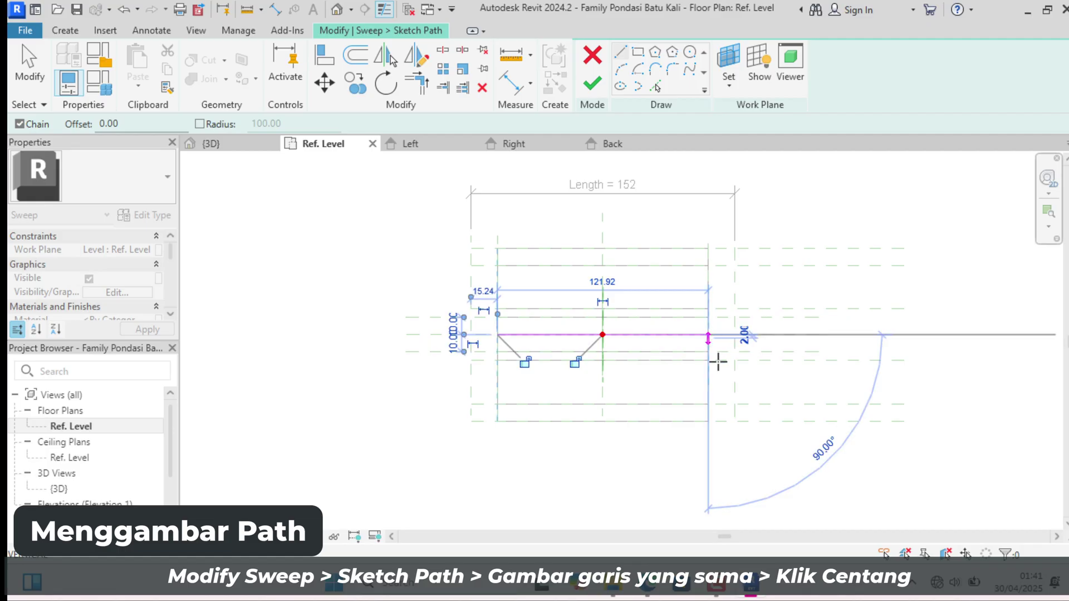
left_click(592, 85)
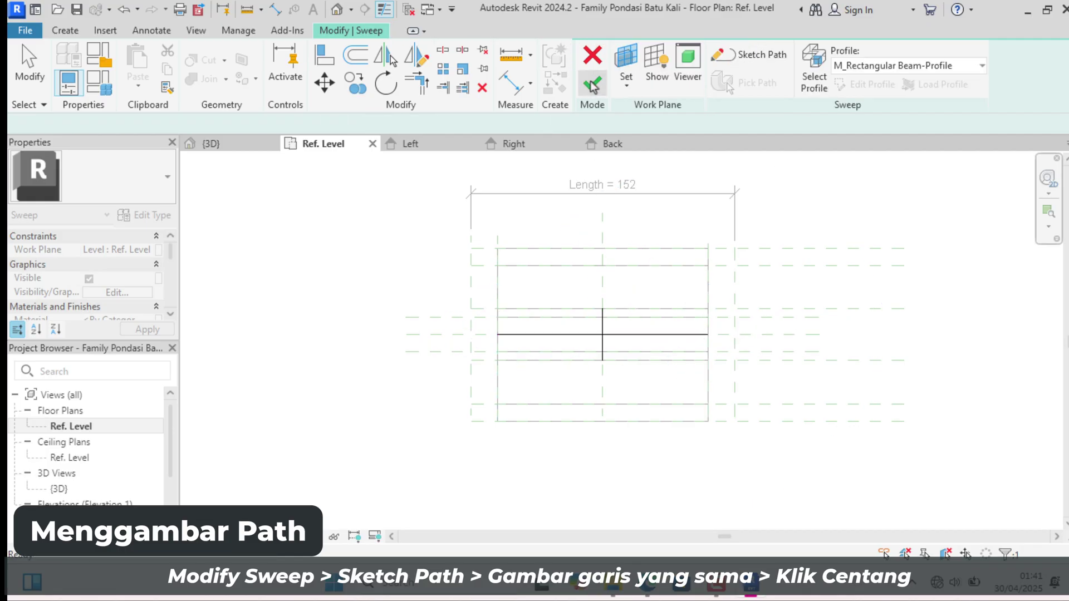
Set the sand-fill sweep's profile to <By Sketch> and open it for editing in Elevation: Left
left_click(902, 66)
left_click(859, 83)
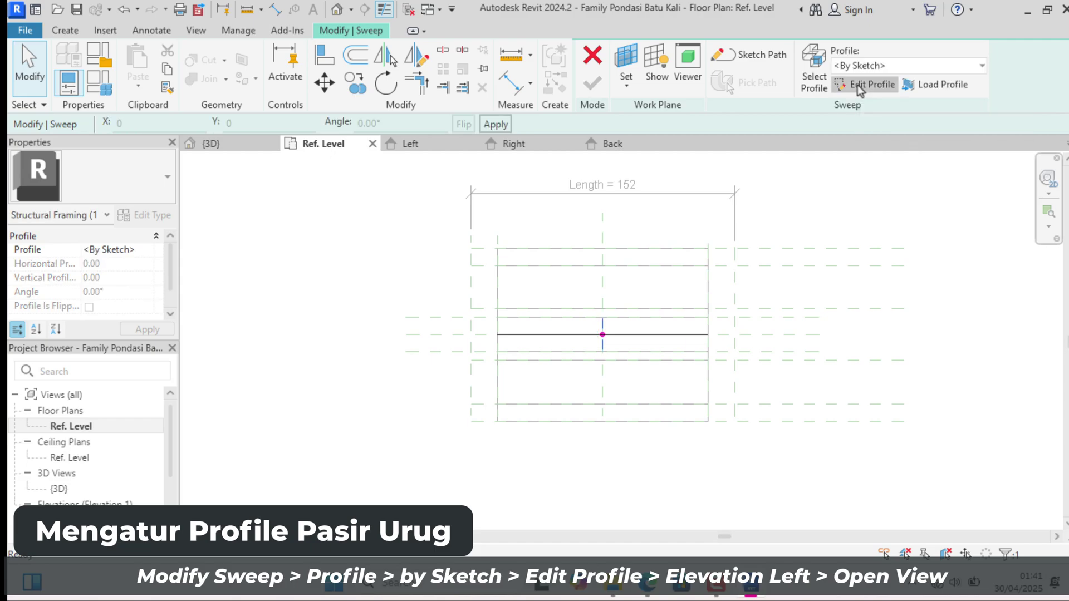
left_click(858, 86)
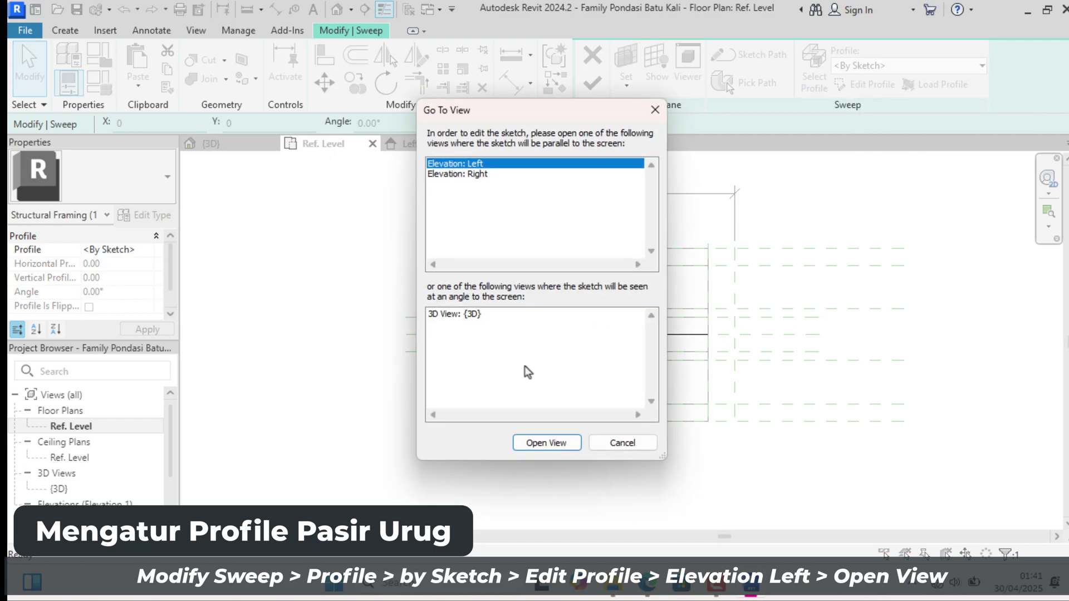
left_click(533, 442)
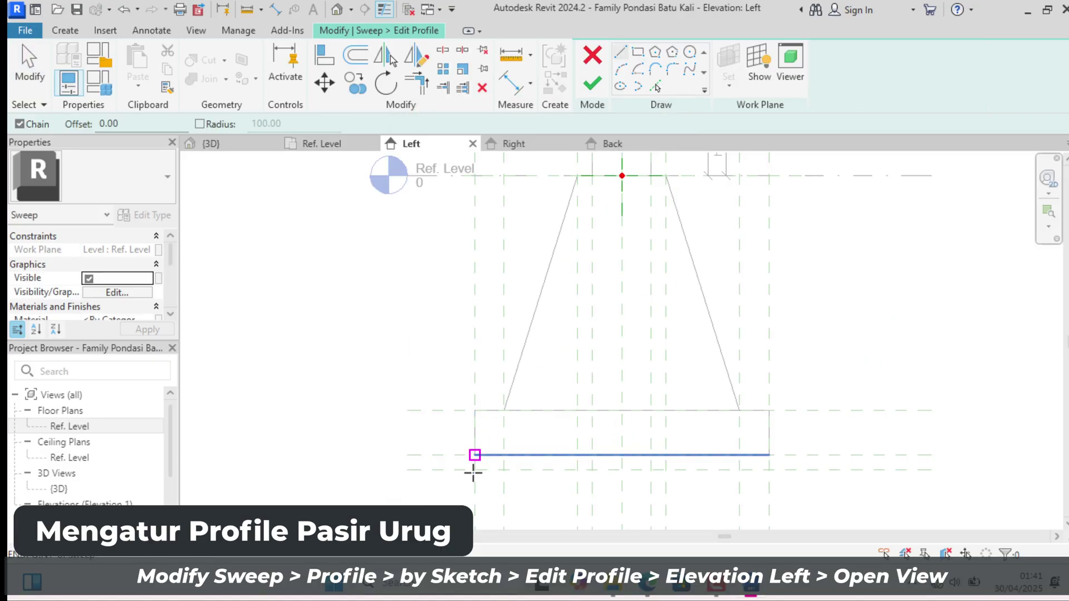
Draw a 100 x 5 cm rectangle for the sand-fill profile directly beneath the anstamping, snapped to the reference planes
left_click(637, 51)
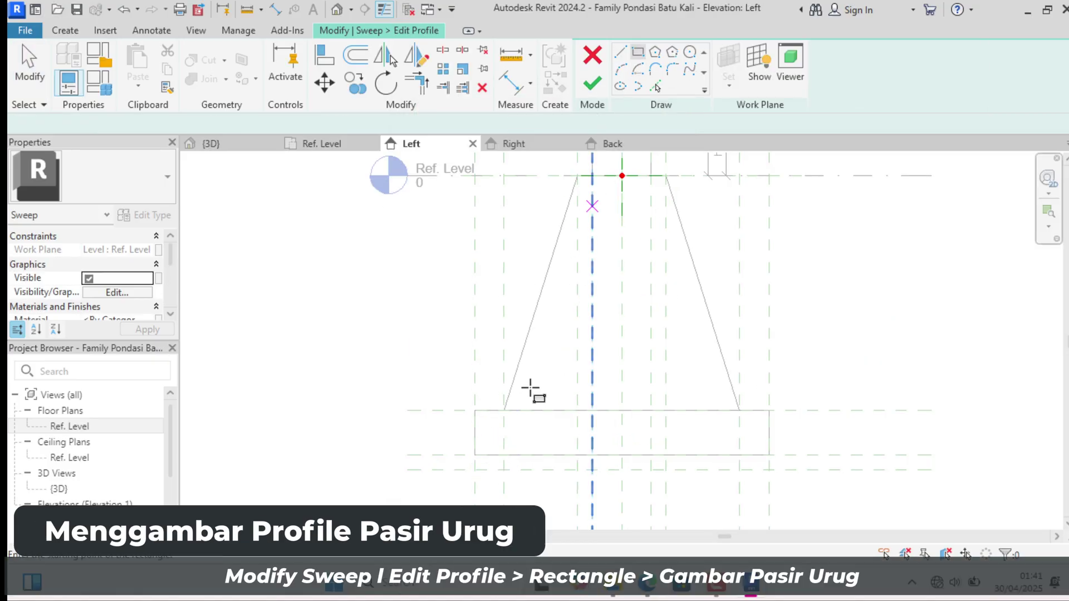
left_click(474, 455)
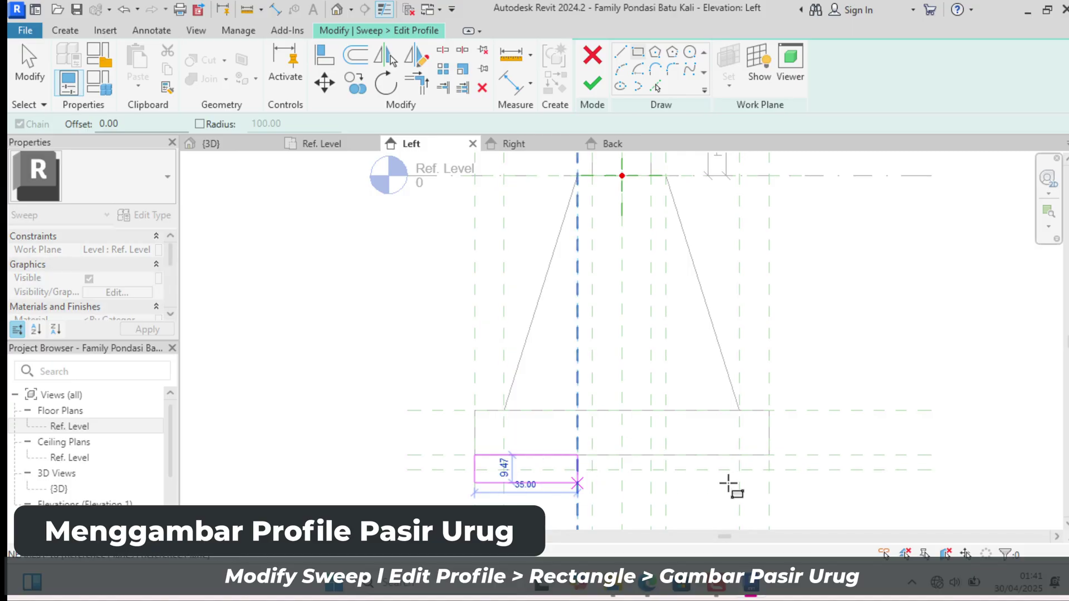
left_click(768, 469)
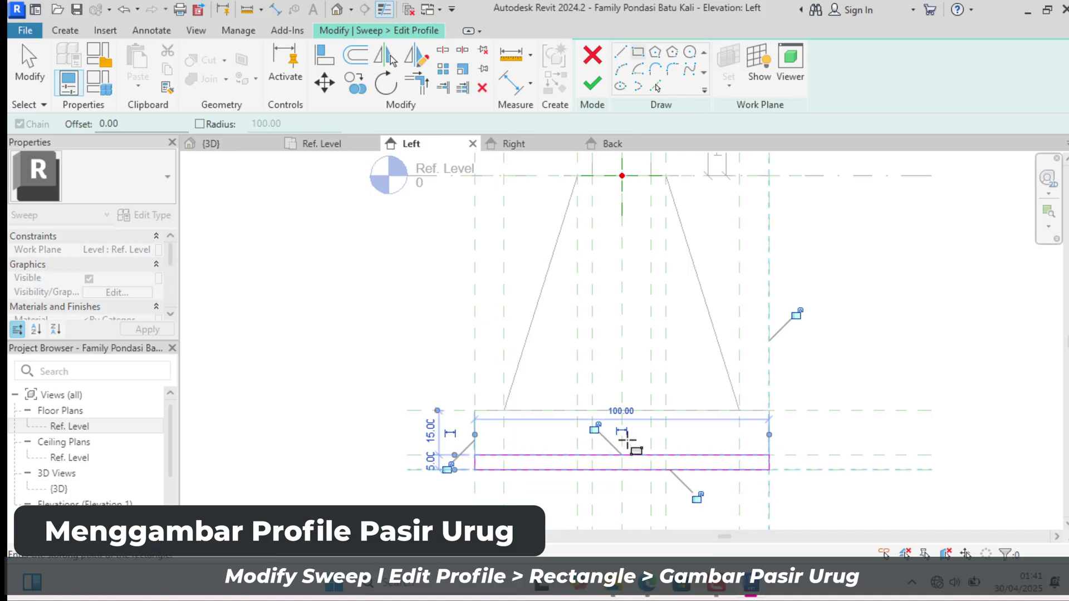
Lock all four edges of the sand-fill rectangle to their reference planes
left_click(594, 429)
left_click(447, 467)
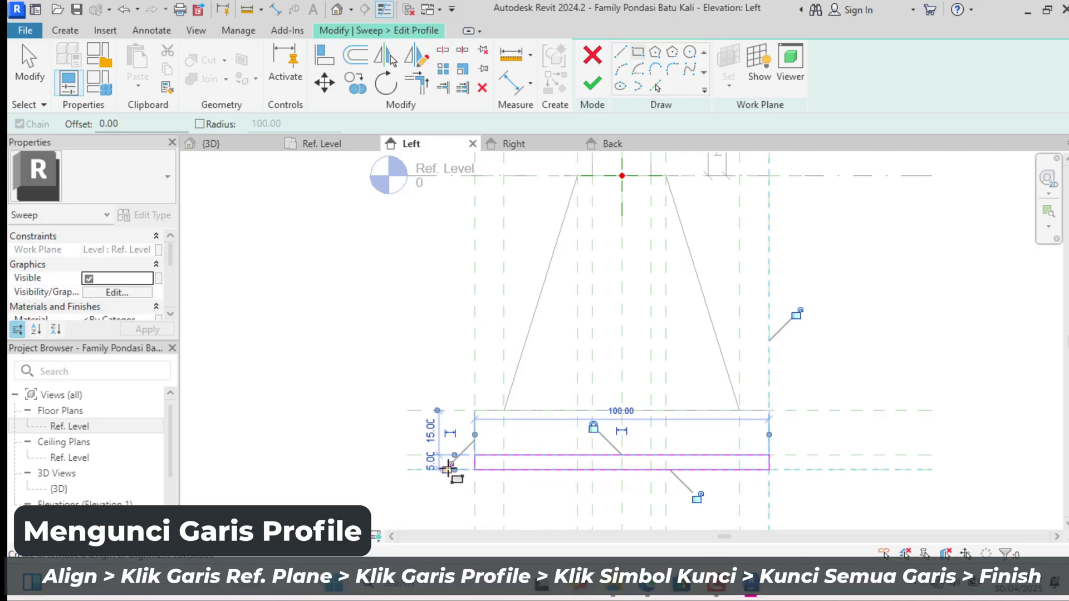
left_click(696, 497)
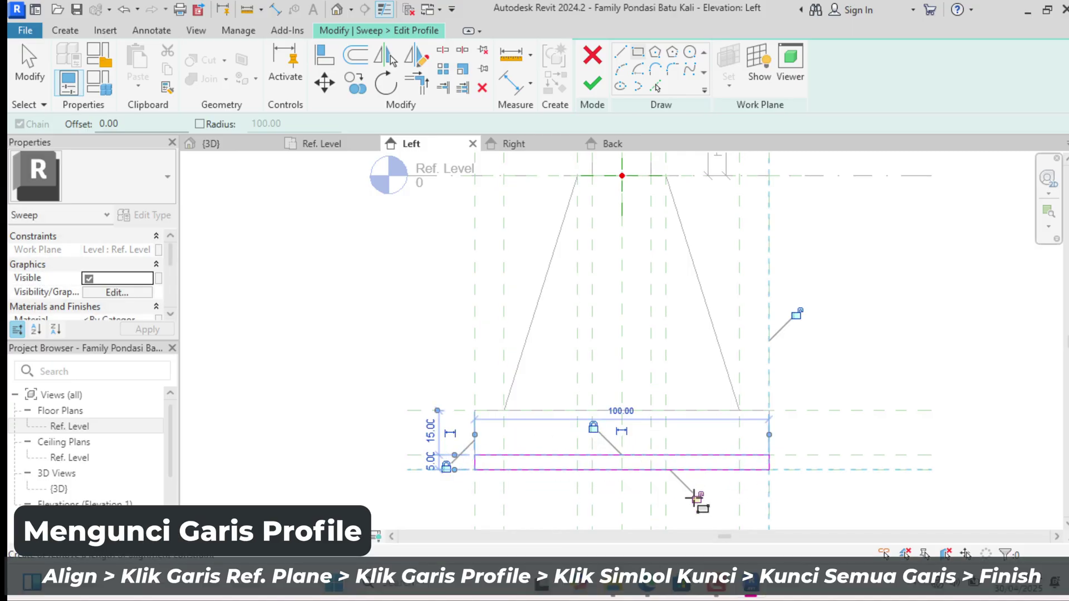
left_click(796, 313)
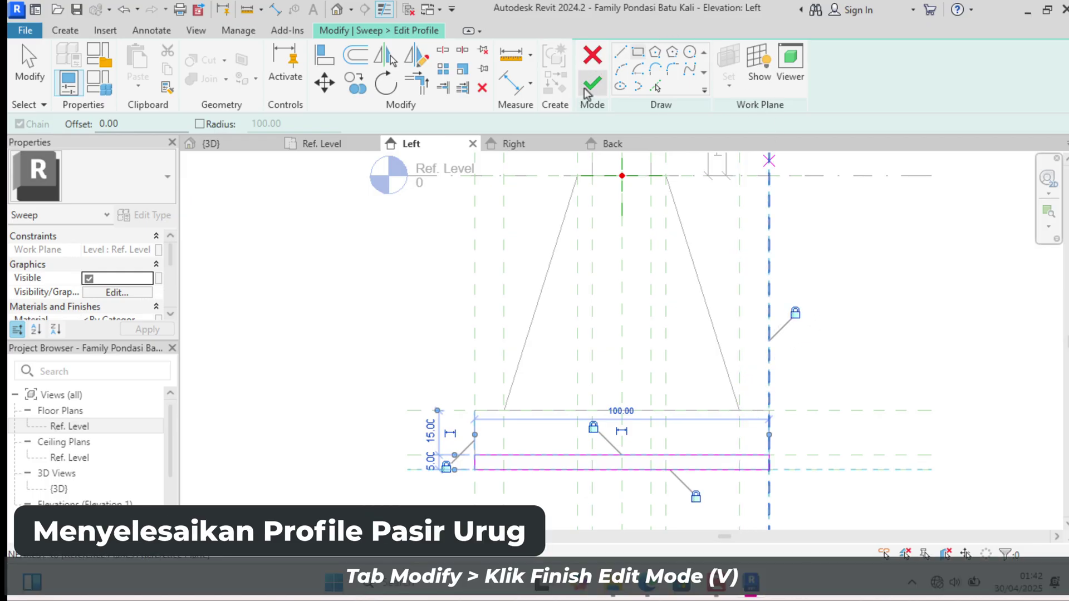
Finish the sand-fill profile and its sweep, and show the foundation in the {3D} view
left_click(592, 84)
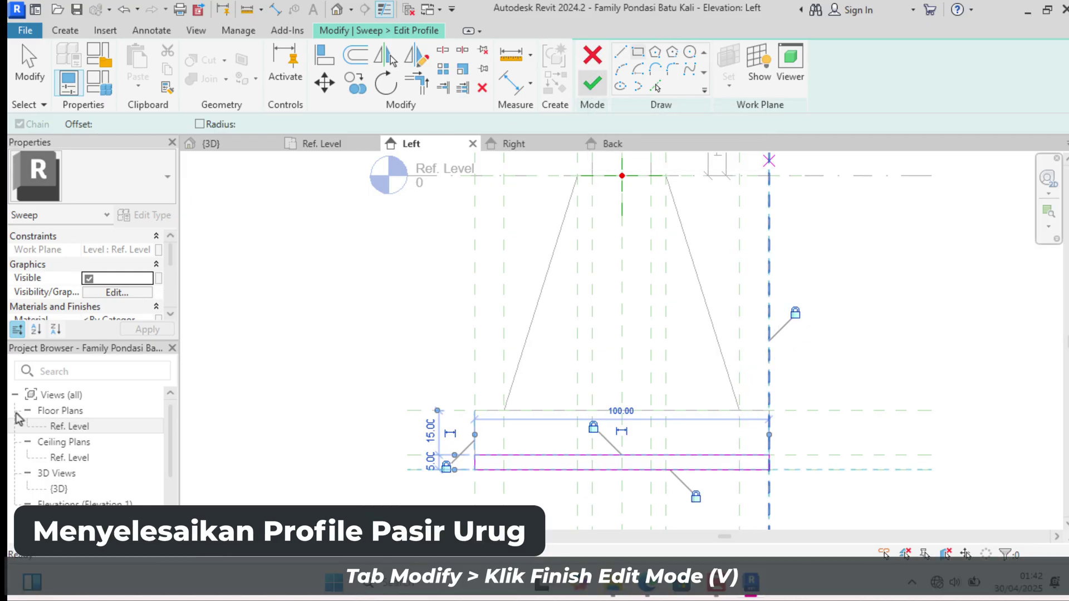
double_click(59, 488)
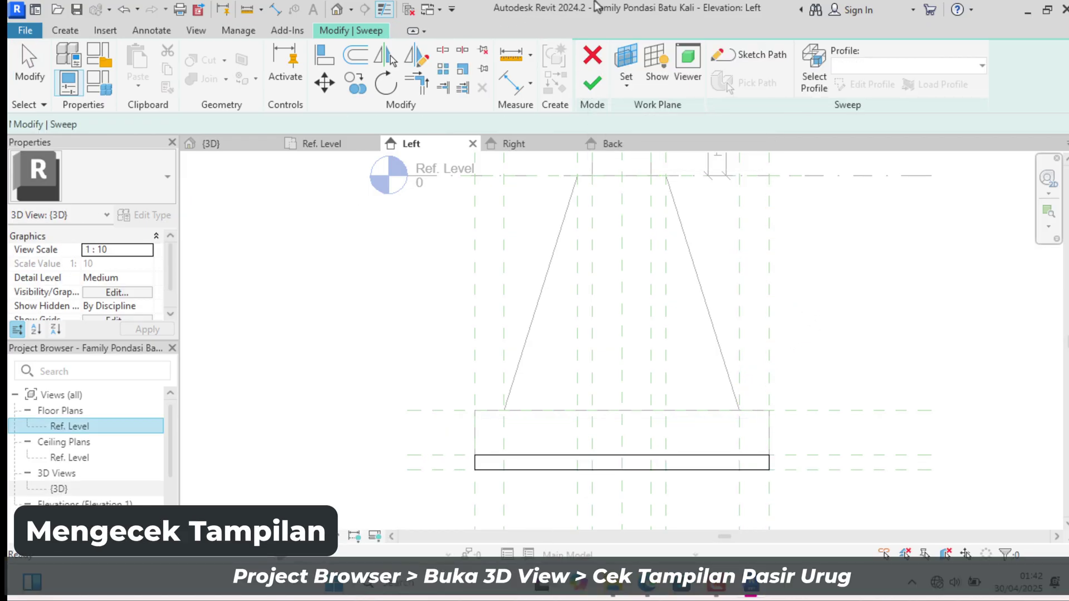
left_click(592, 81)
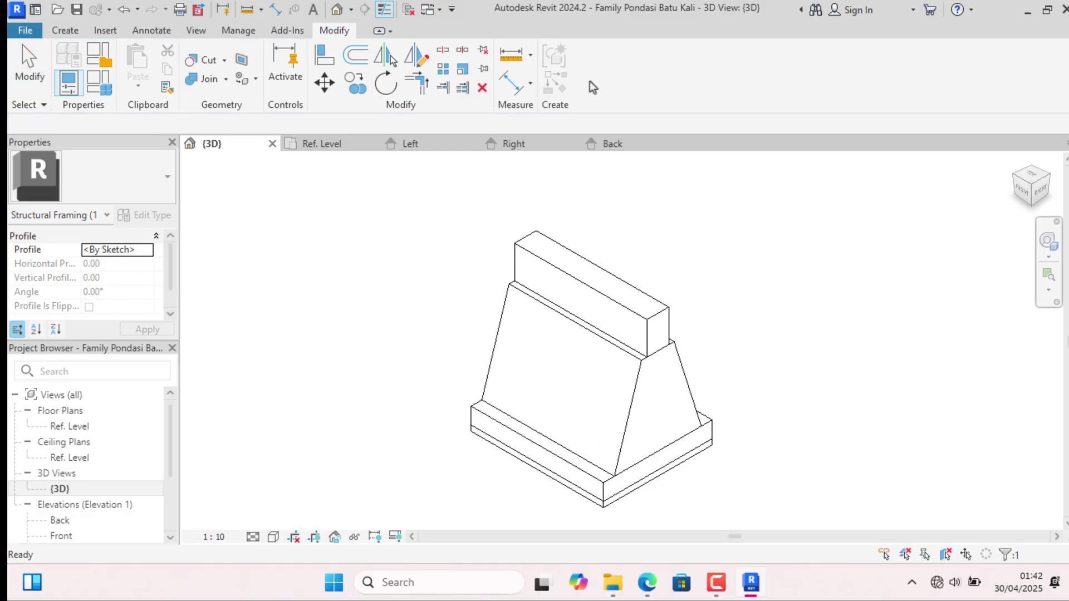
left_click(372, 246)
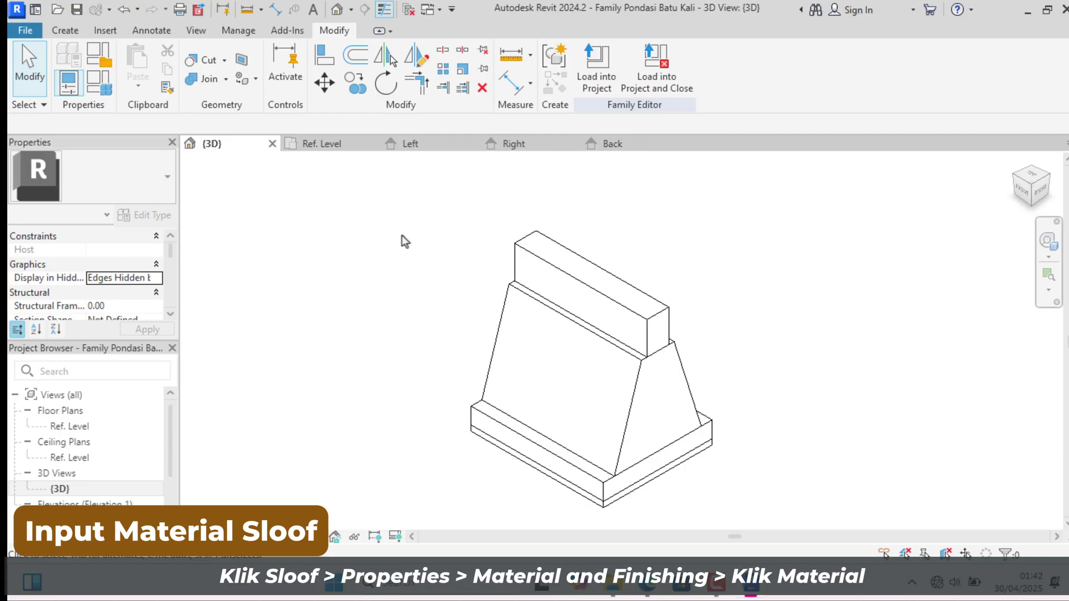
Create a new material named Beton for the sloof sweep on top of the foundation
scroll(453, 234, "down", 2)
left_click(568, 304)
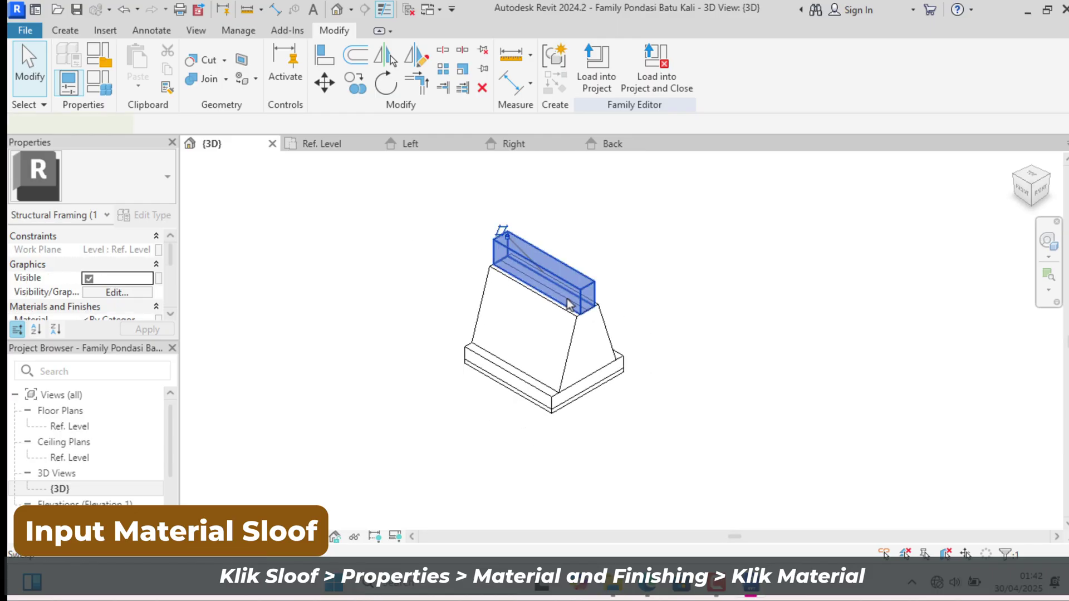
left_click(568, 300)
scroll(96, 276, "down", 1)
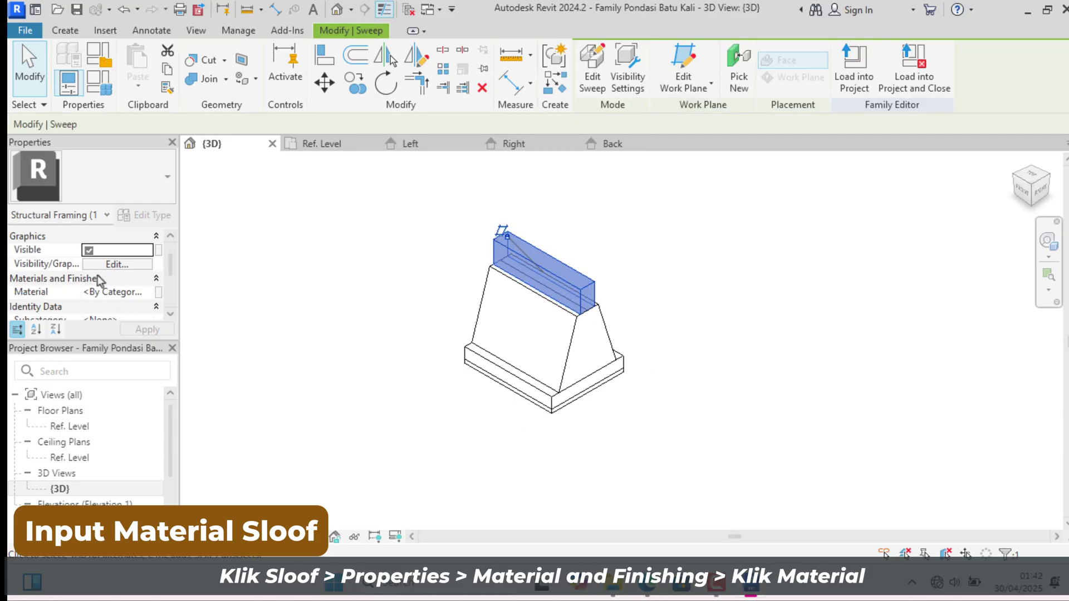
left_click(112, 292)
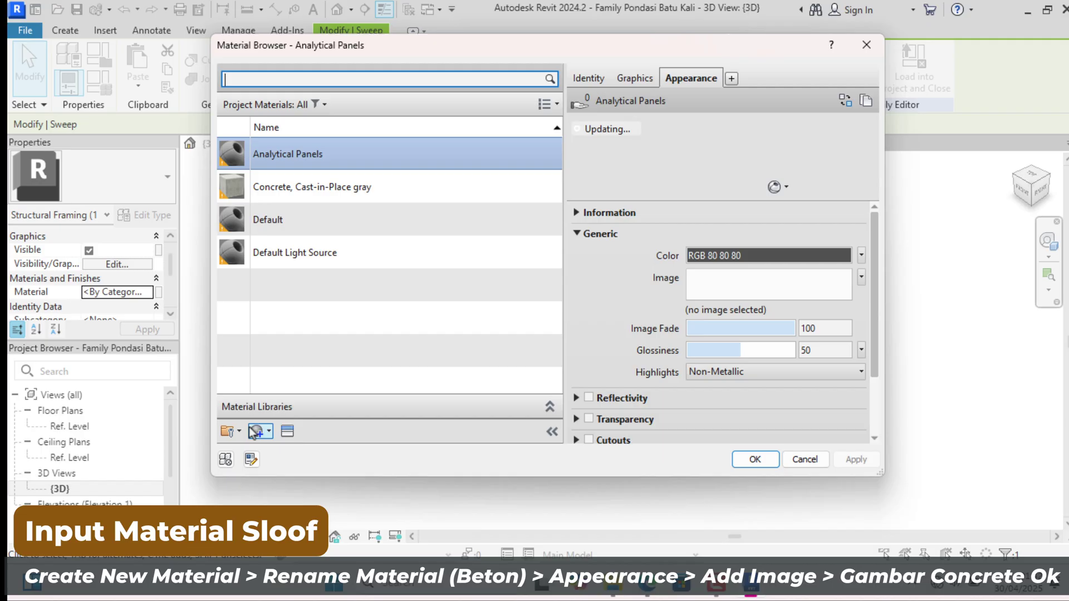
left_click(268, 432)
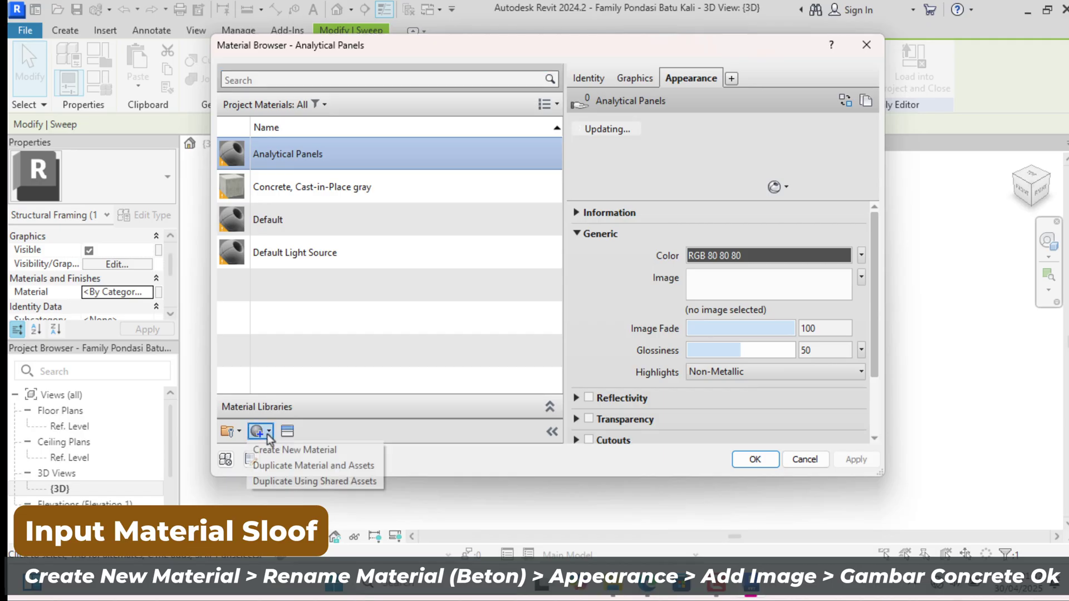
left_click(276, 450)
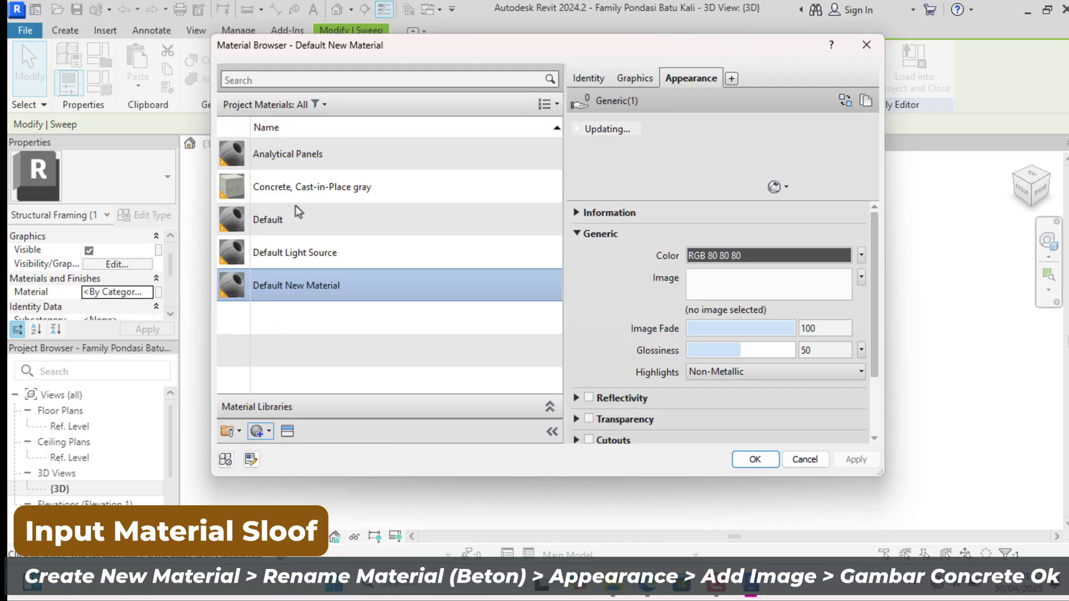
right_click(296, 285)
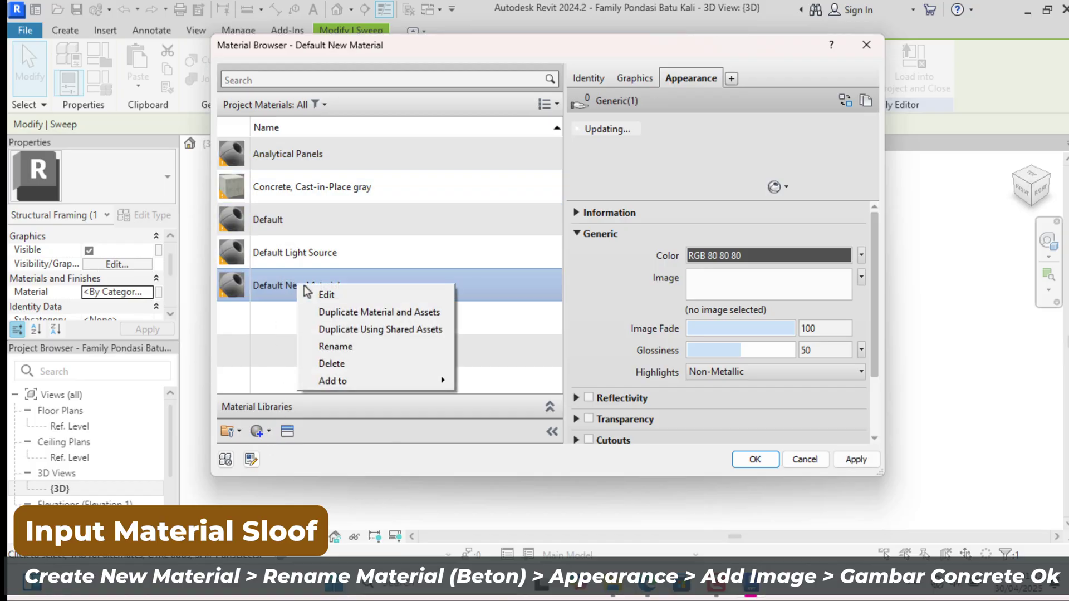
left_click(335, 351)
type("Beton")
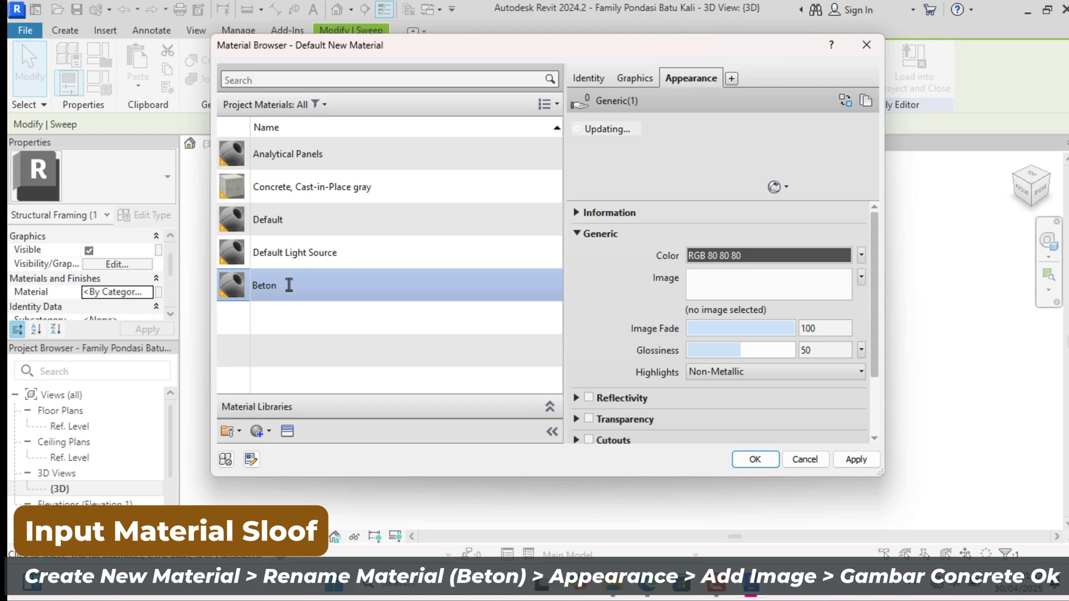
Set concrete_cast-in-place_color.jpg as the Beton appearance image and assign the material to the sloof
left_click(824, 290)
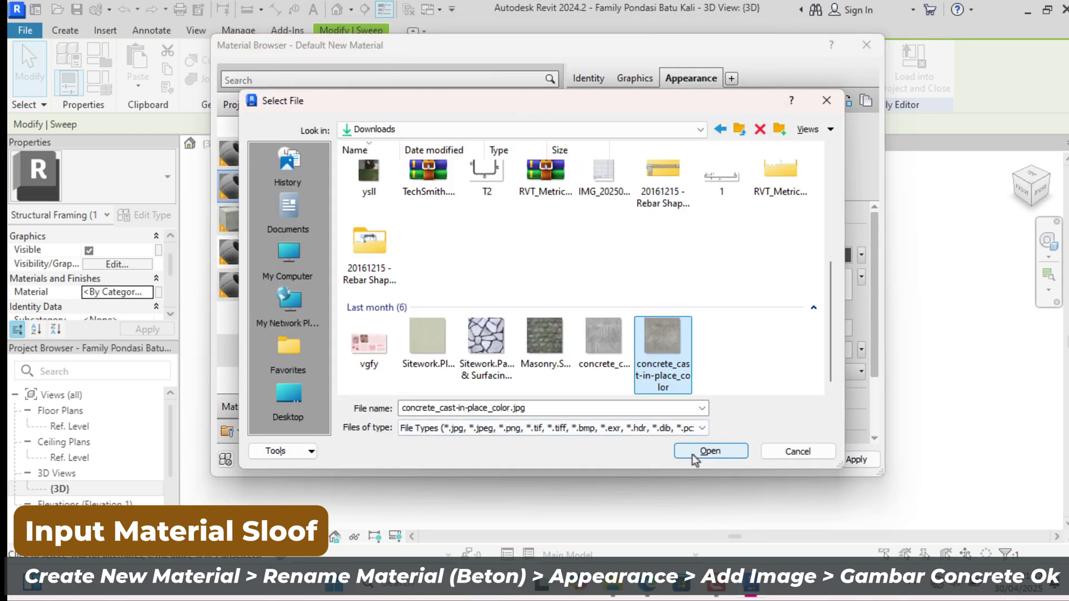
left_click(694, 455)
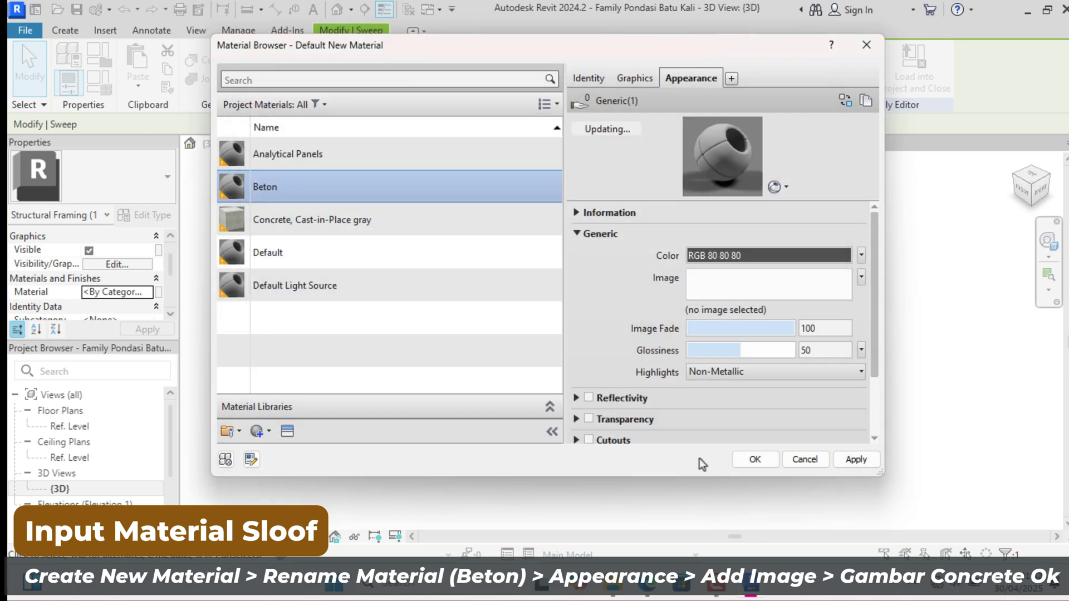
left_click(790, 281)
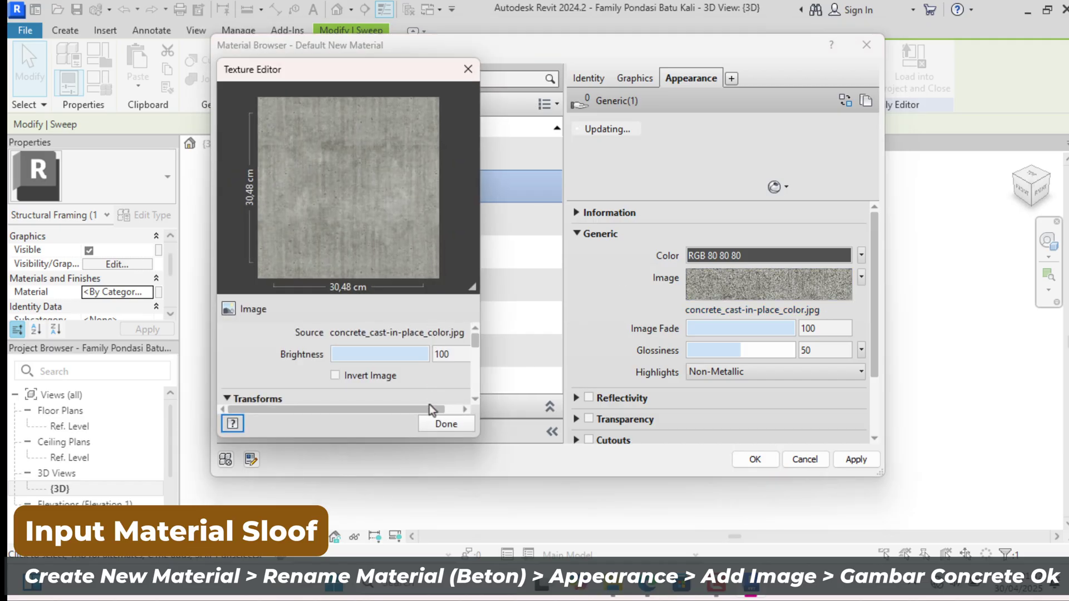
left_click(443, 425)
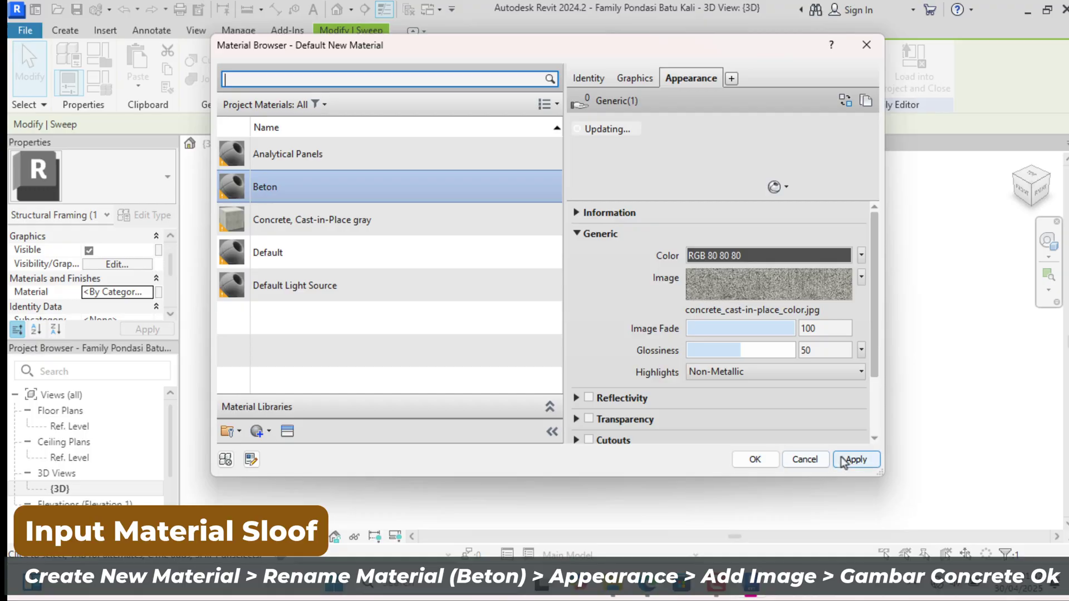
left_click(751, 459)
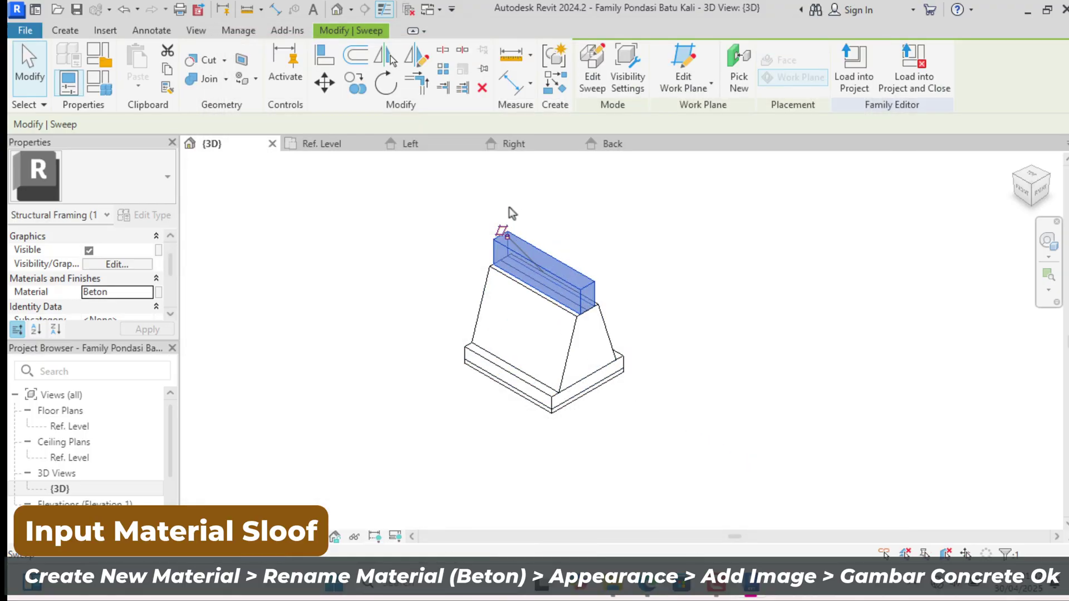
left_click(437, 193)
Create a new material named Batu Kali for the trapezoidal stone body sweep
scroll(423, 229, "up", 2)
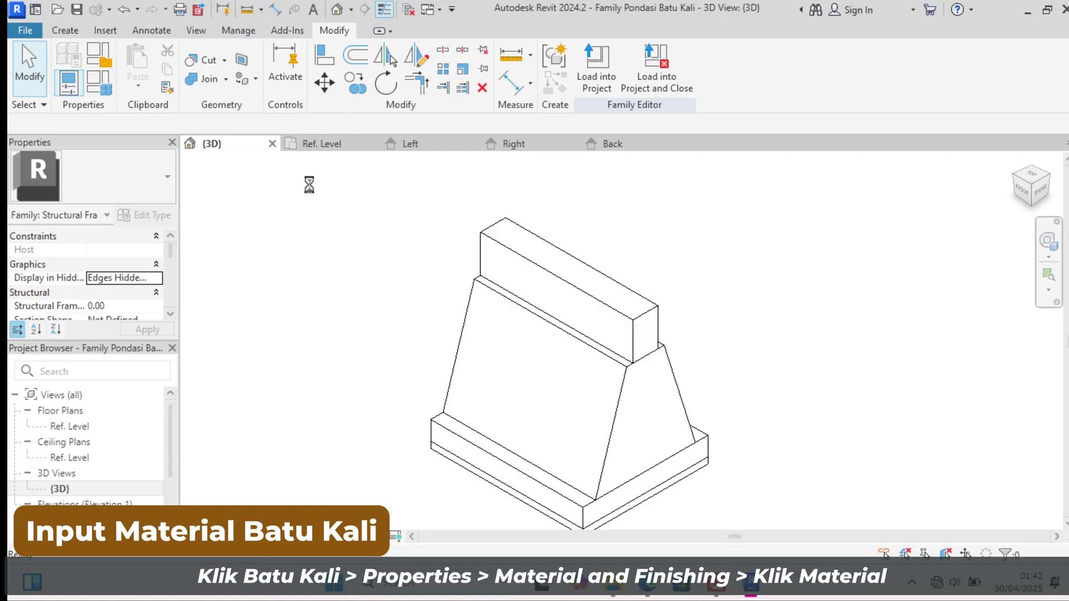
scroll(508, 239, "down", 2)
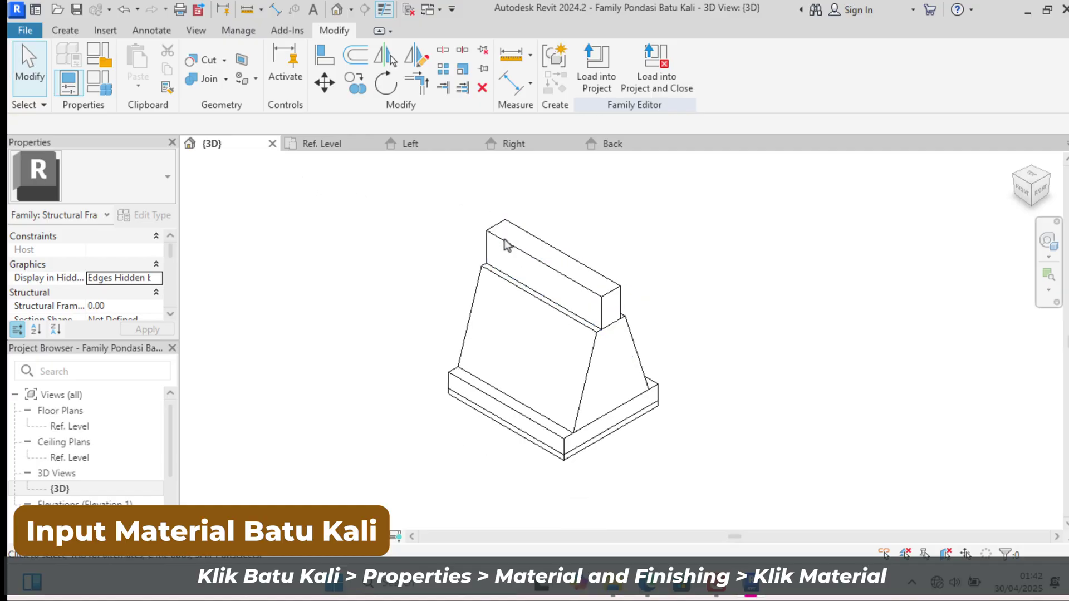
left_click(475, 289)
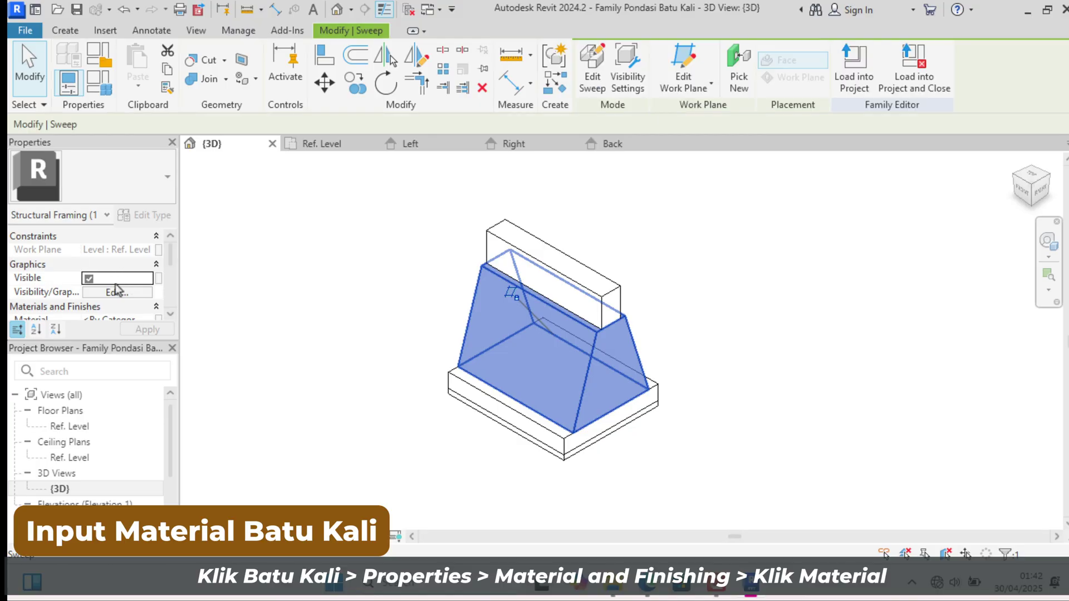
left_click(108, 293)
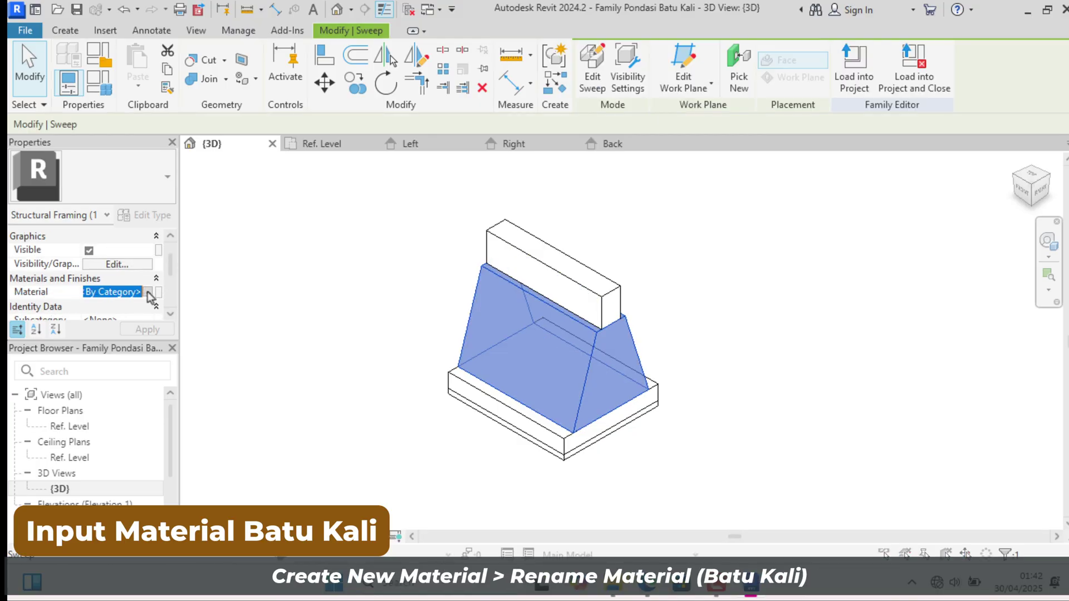
left_click(148, 291)
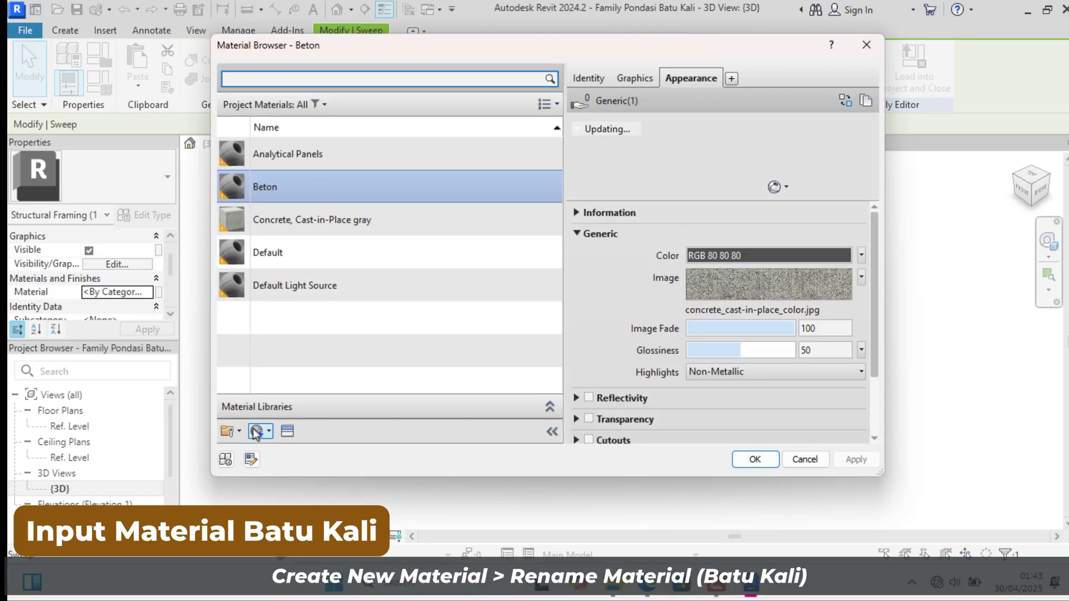
left_click(261, 432)
left_click(272, 449)
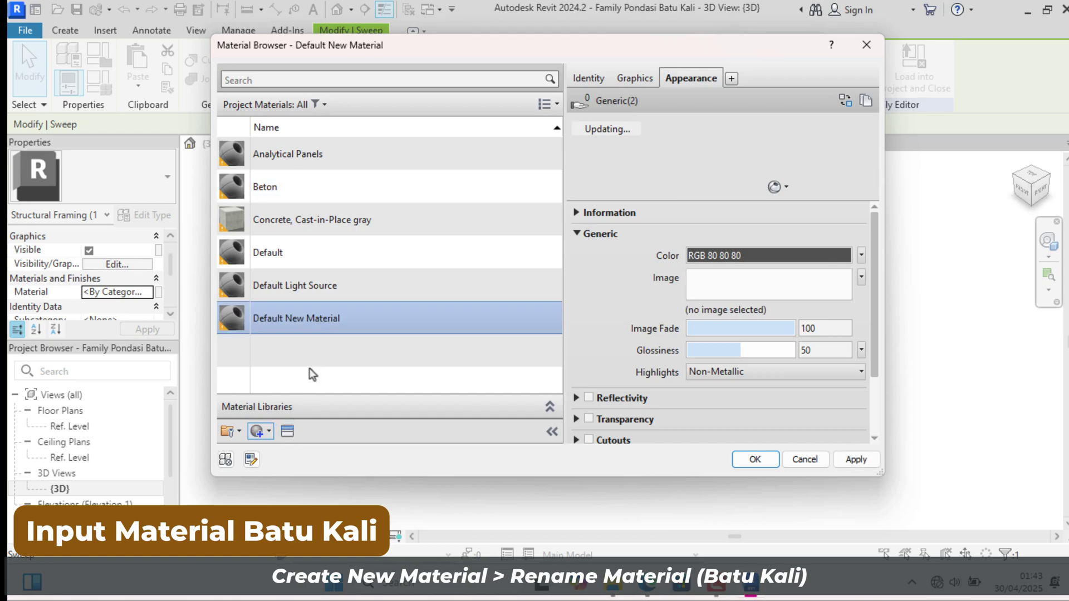
right_click(329, 309)
left_click(367, 373)
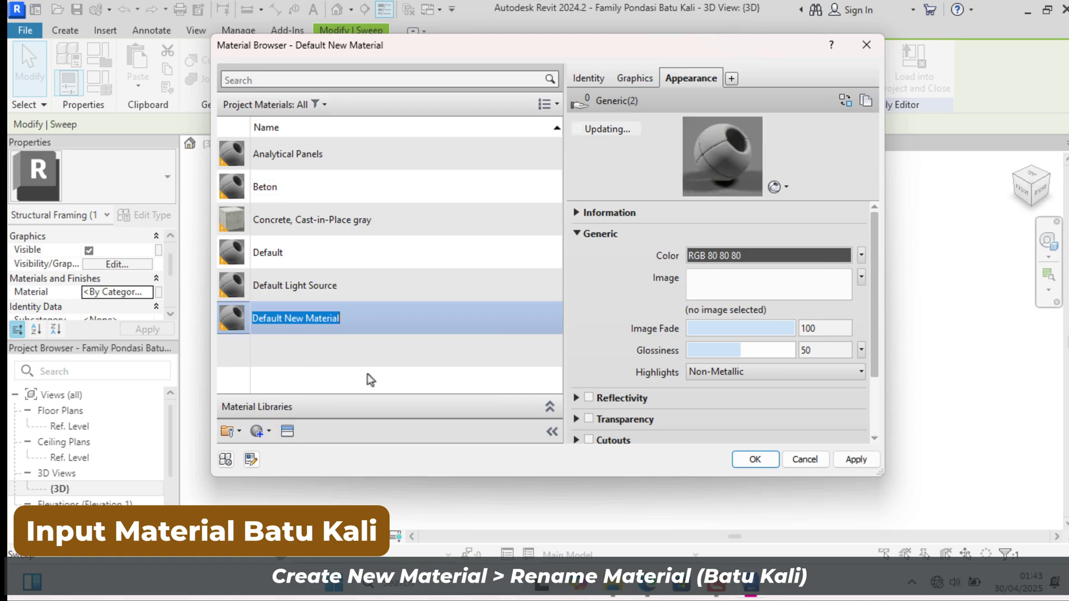
type("Batu ")
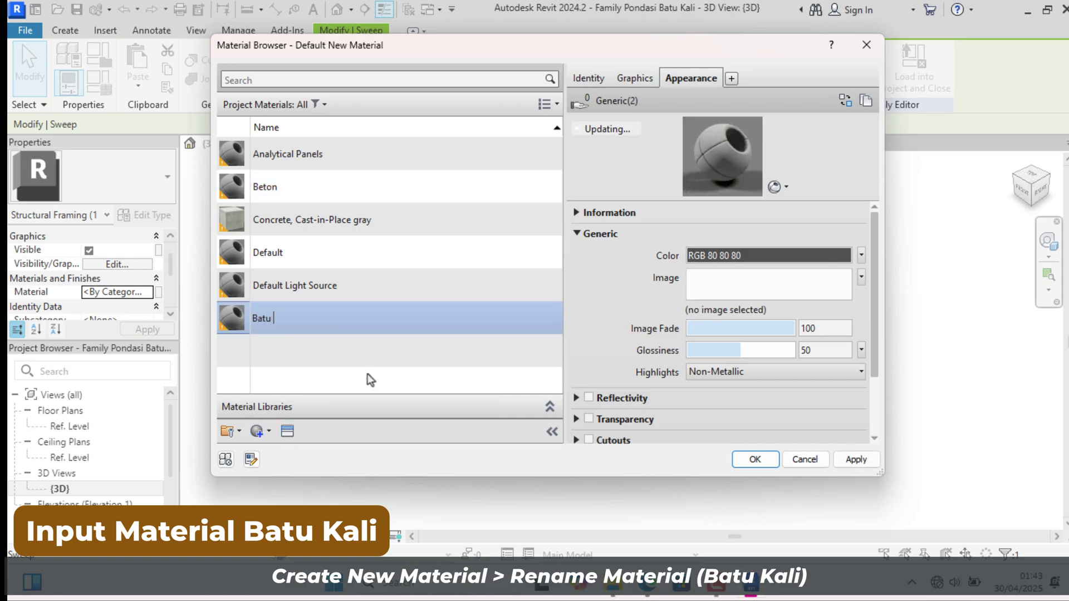
type("Kali")
Set Sitework.Paving & Surfacing.Riverstone.Mortared.Blue.png as the Batu Kali appearance image
left_click(721, 283)
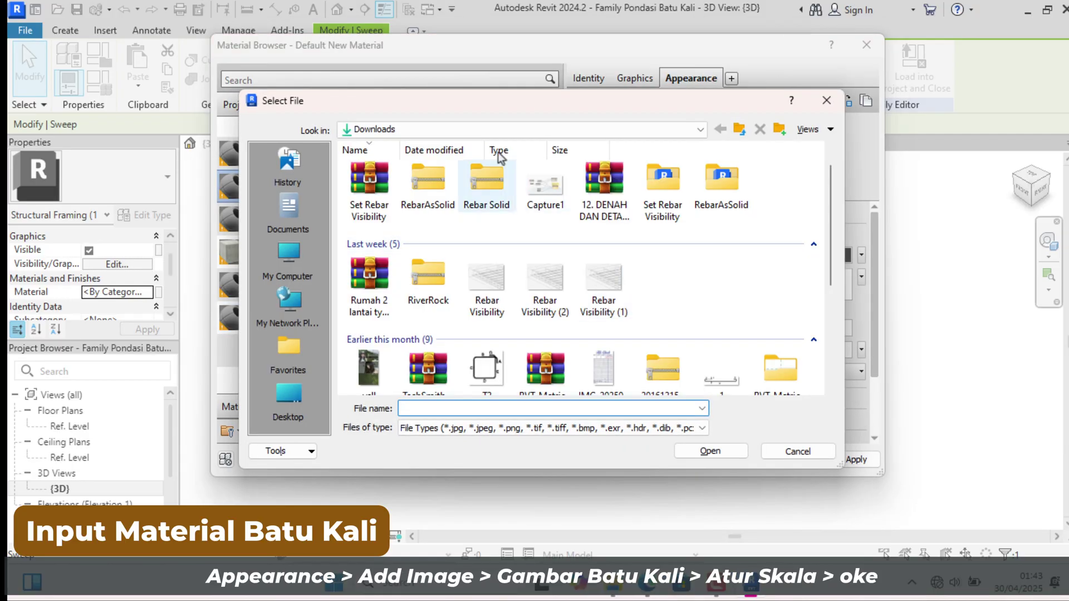
scroll(490, 278, "down", 3)
left_click(486, 338)
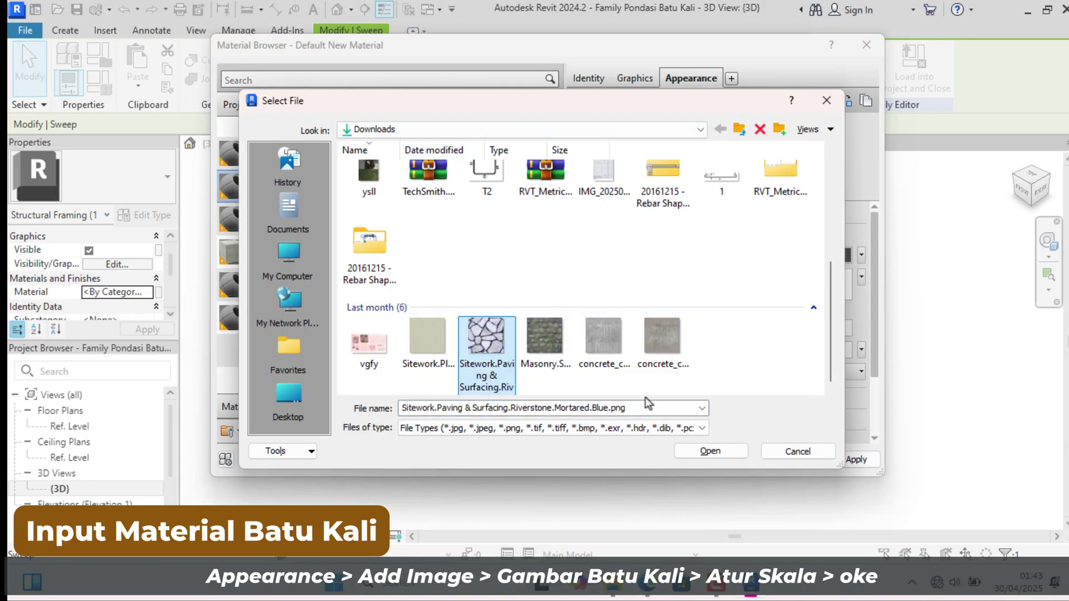
left_click(710, 452)
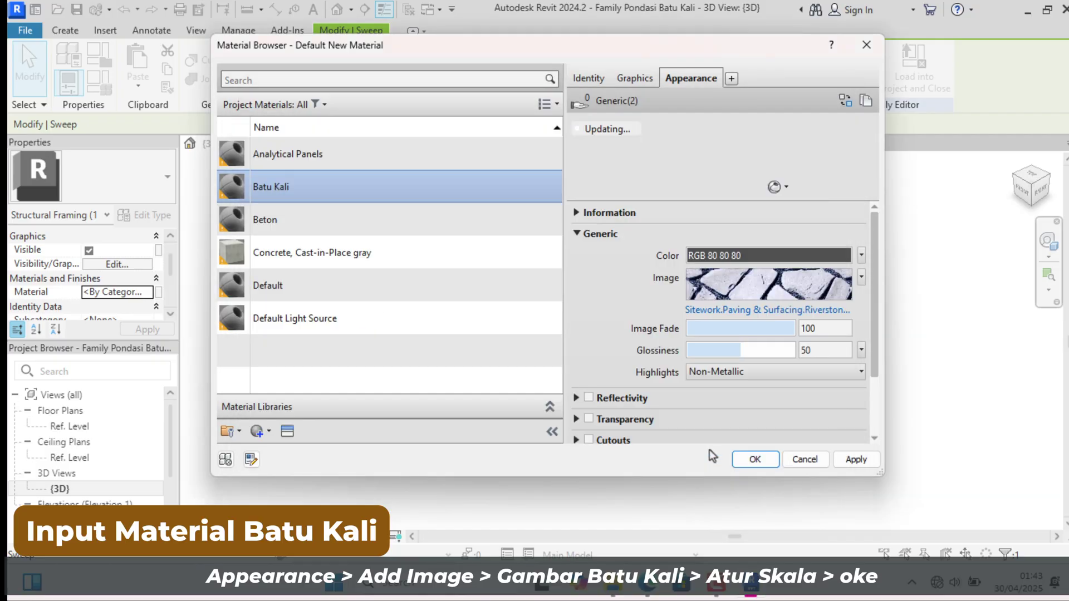
Set the sample size of the Batu Kali texture to 80 x 80 cm
left_click(749, 284)
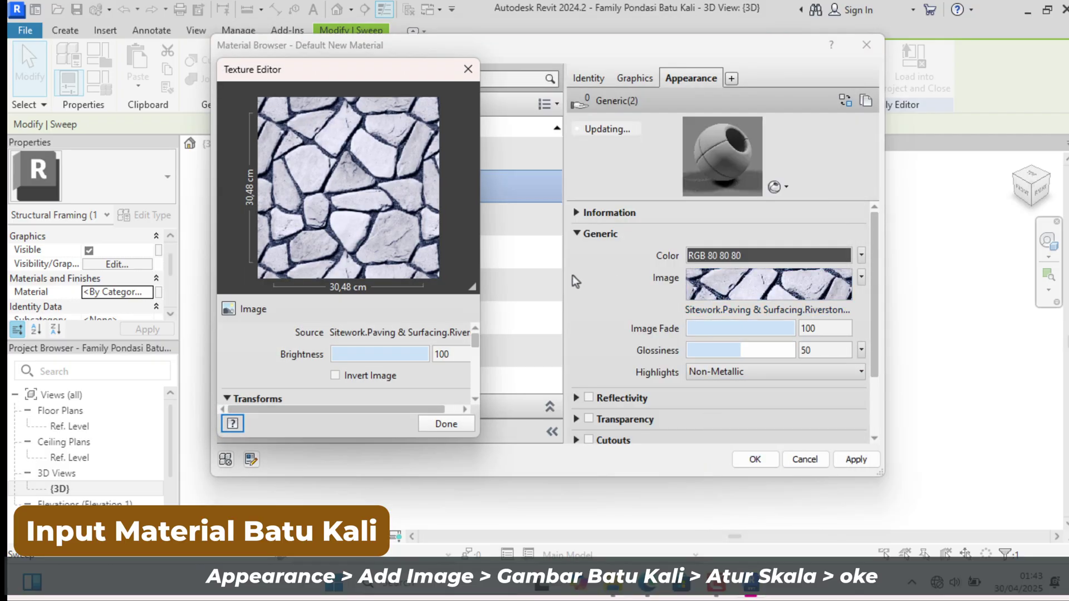
left_click_drag(473, 341, 474, 382)
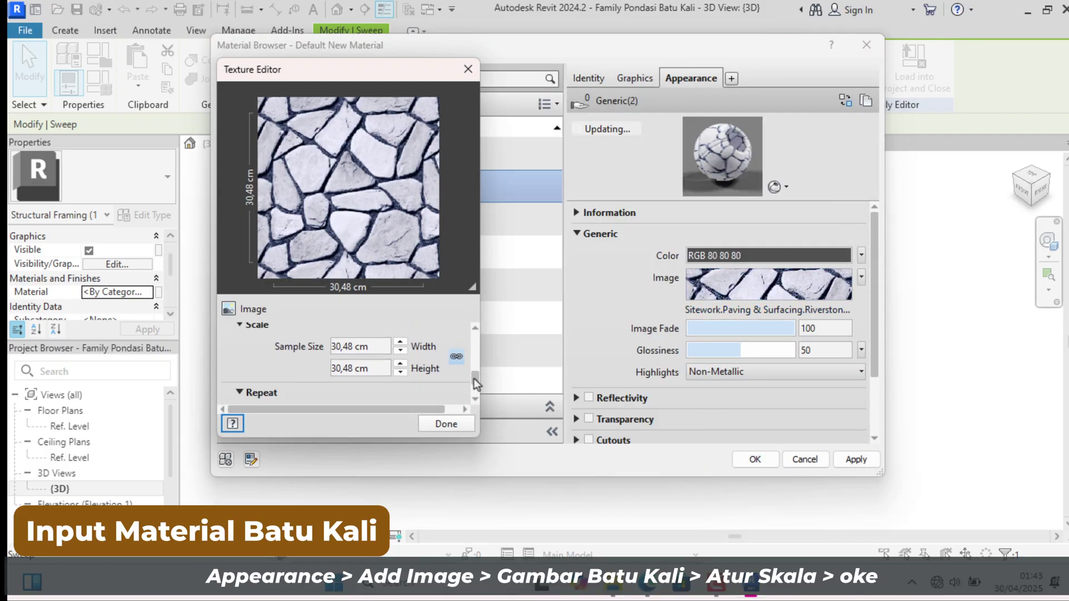
left_click(351, 346)
left_click(352, 346)
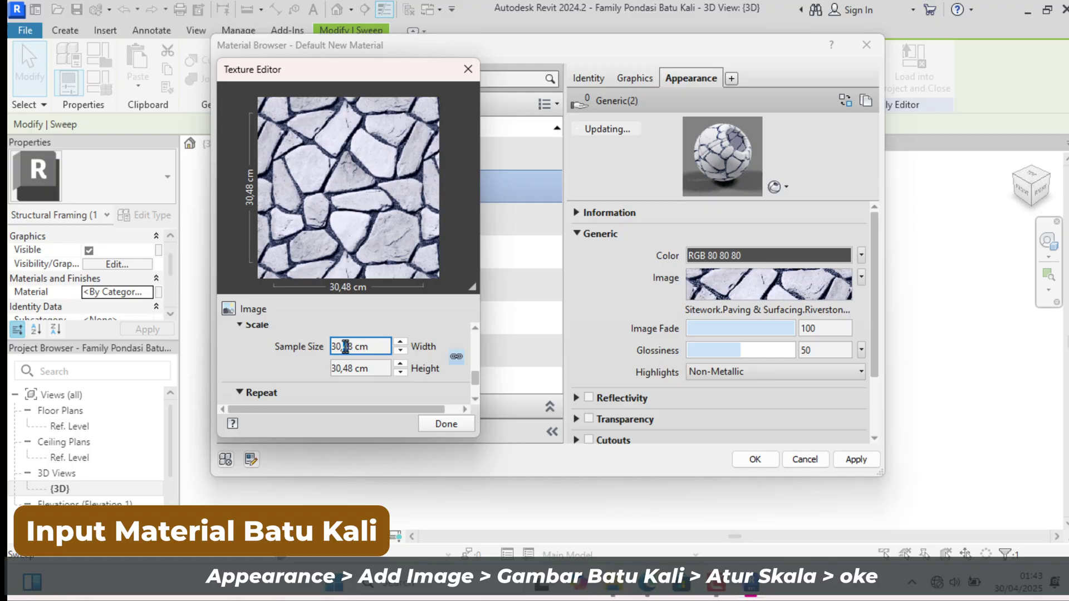
left_click_drag(352, 346, 337, 347)
type("80")
left_click(335, 368)
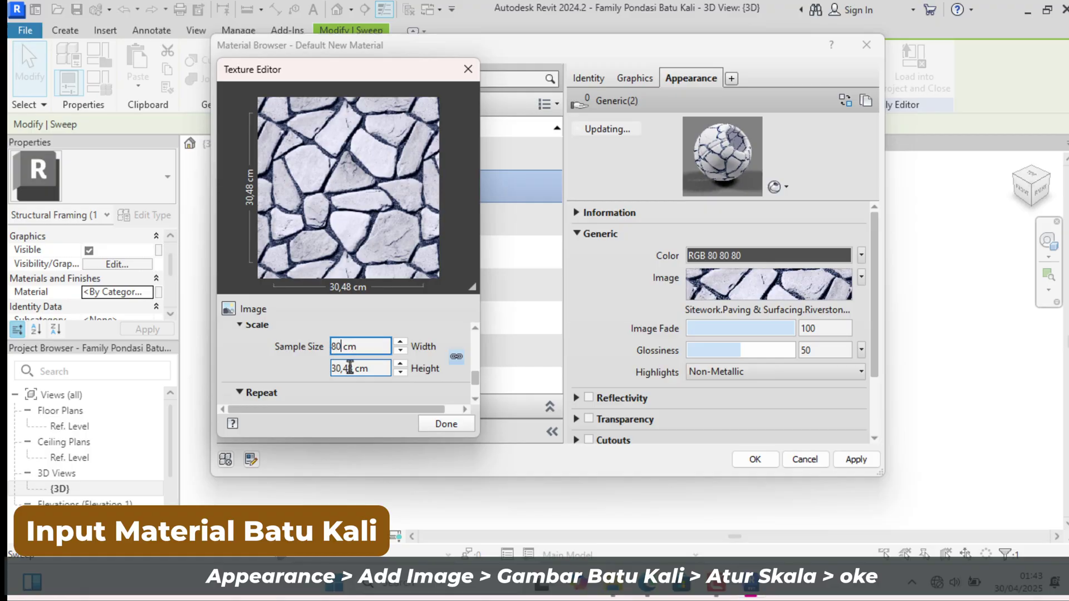
left_click(350, 369)
left_click_drag(332, 369, 335, 370)
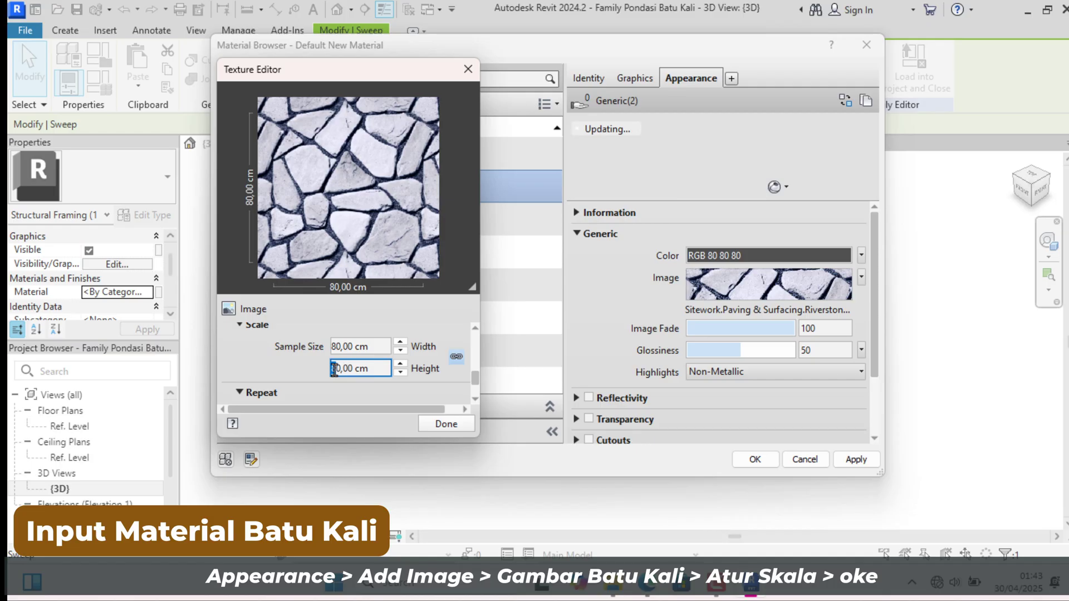
left_click(446, 424)
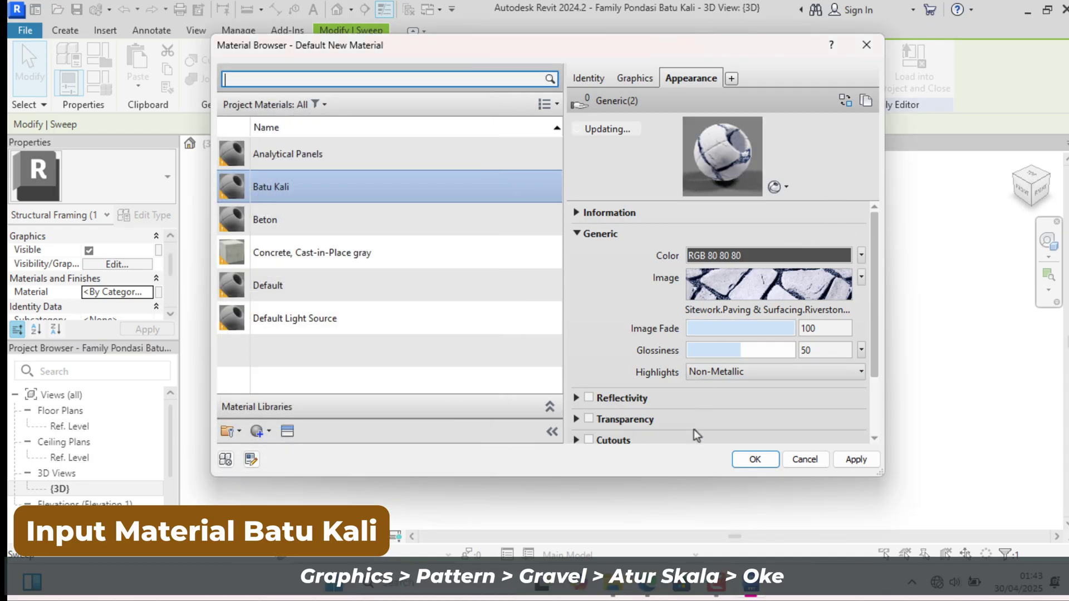
Begin a new custom drafting fill pattern for Batu Kali's surface foreground and load the hatch file acadiso.pat
left_click(640, 81)
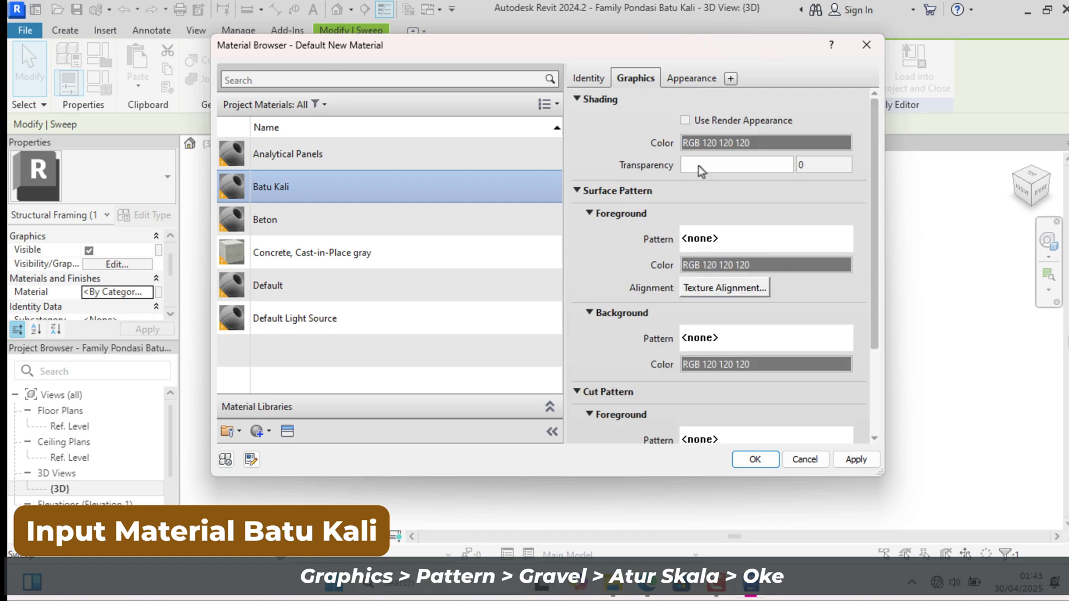
left_click(726, 234)
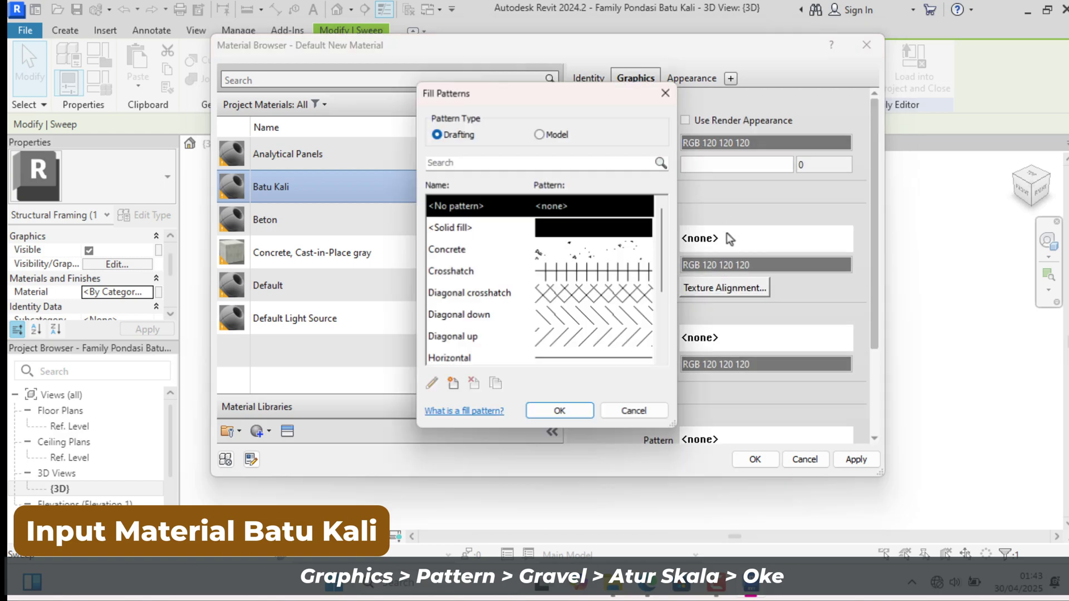
scroll(580, 320, "down", 3)
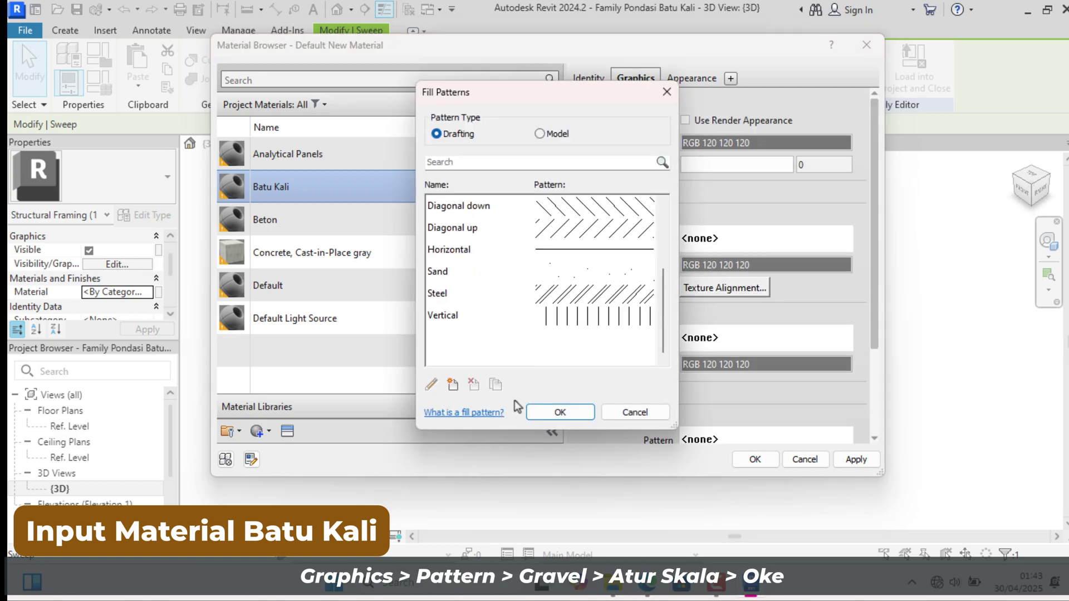
left_click(458, 385)
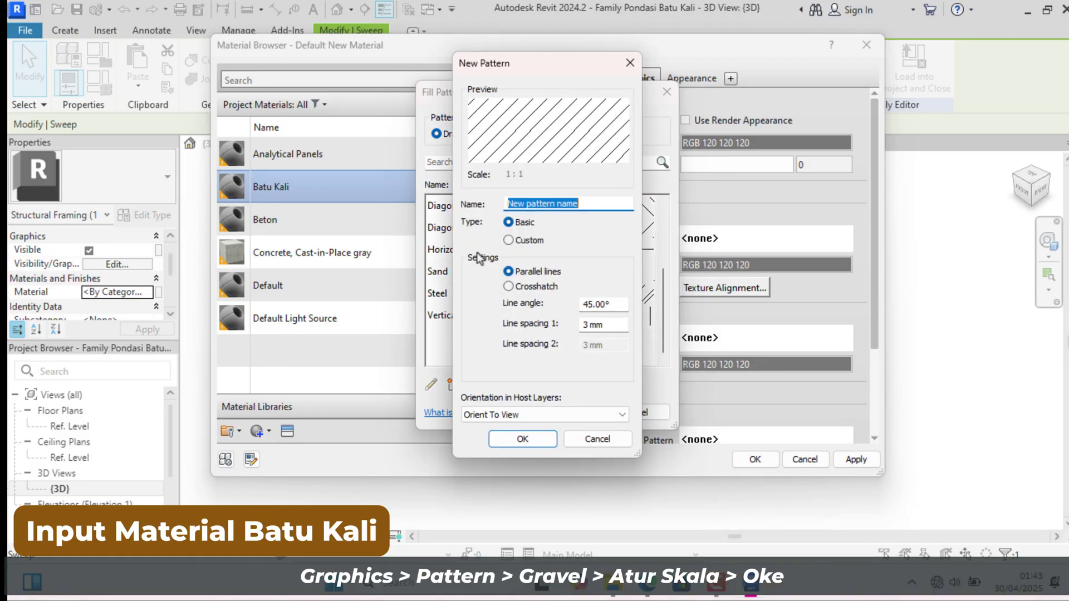
left_click(526, 241)
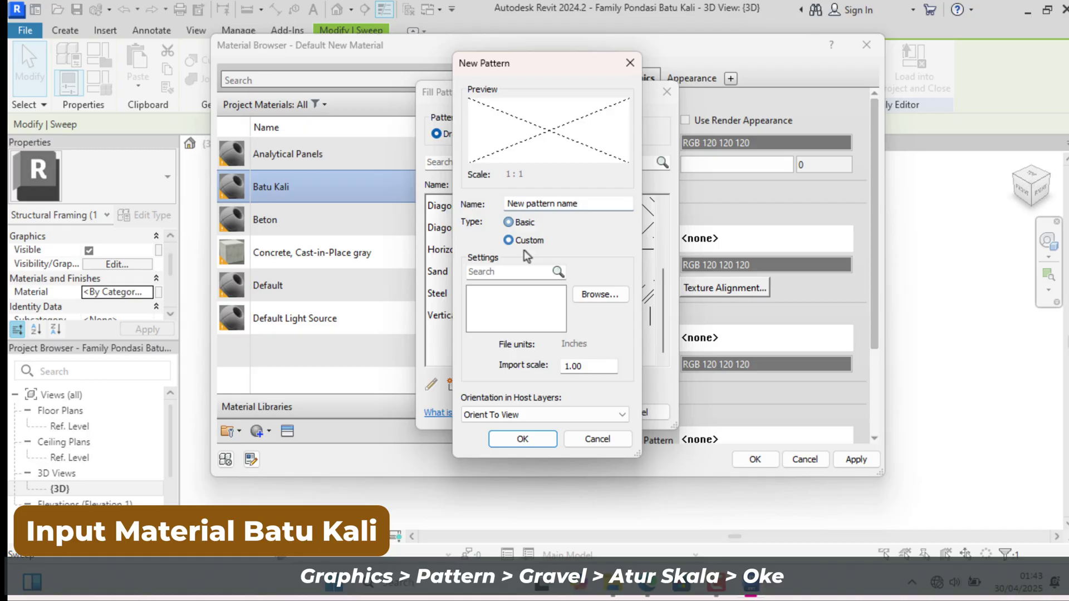
left_click(582, 294)
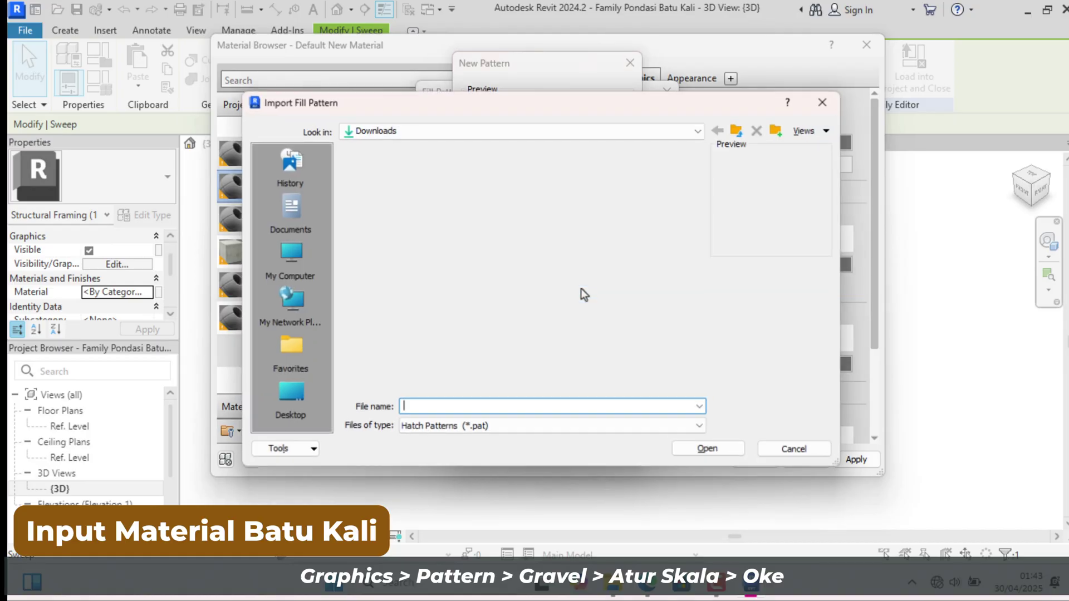
scroll(403, 329, "down", 2)
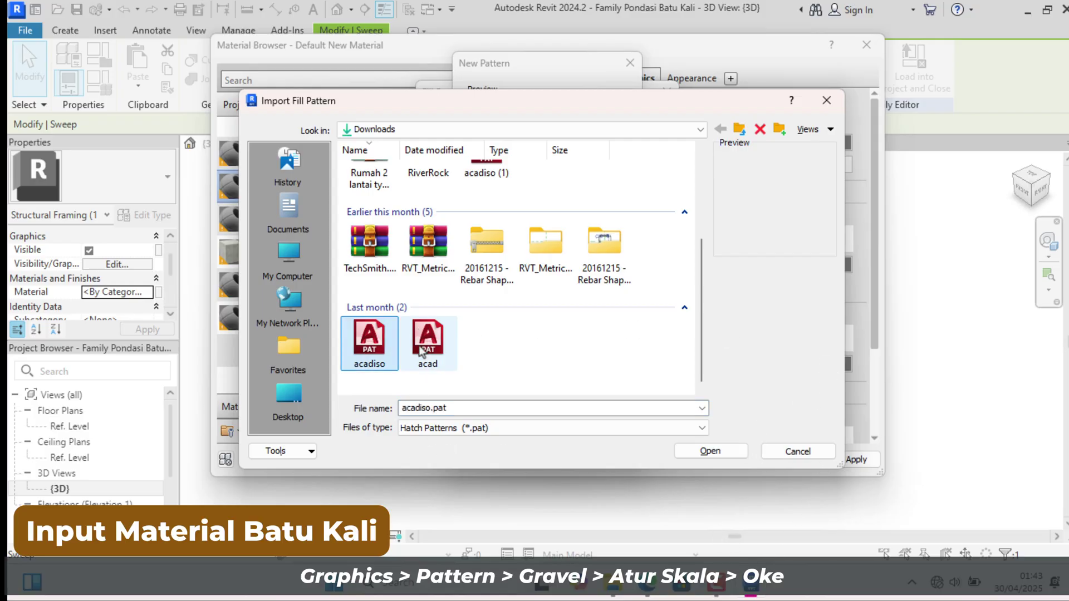
left_click(709, 451)
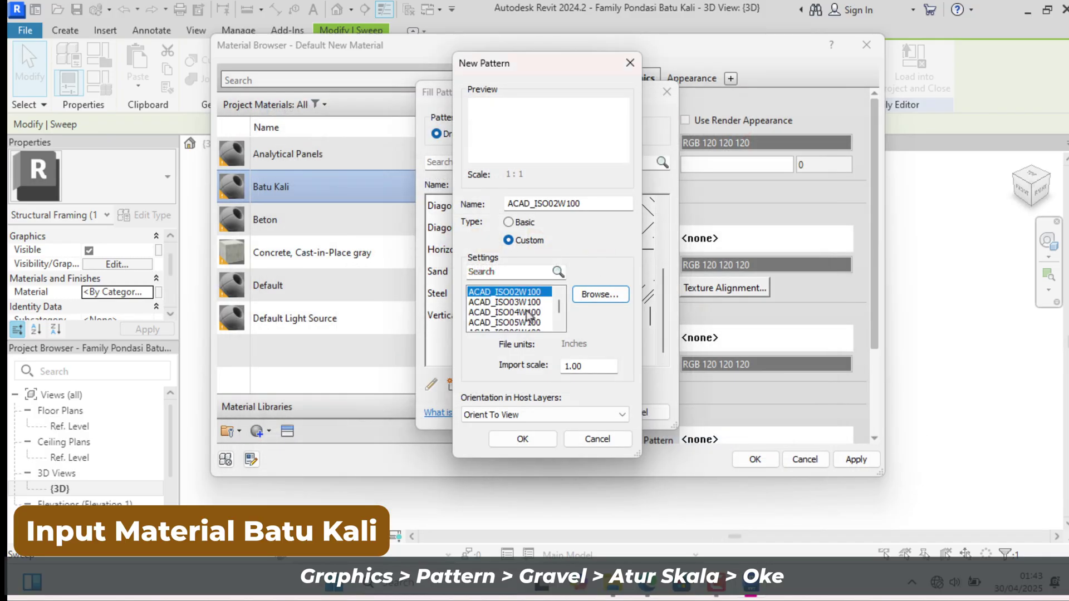
Import the GRAVEL hatch at scale 0.05 and assign it as Batu Kali's surface foreground pattern
scroll(550, 309, "down", 15)
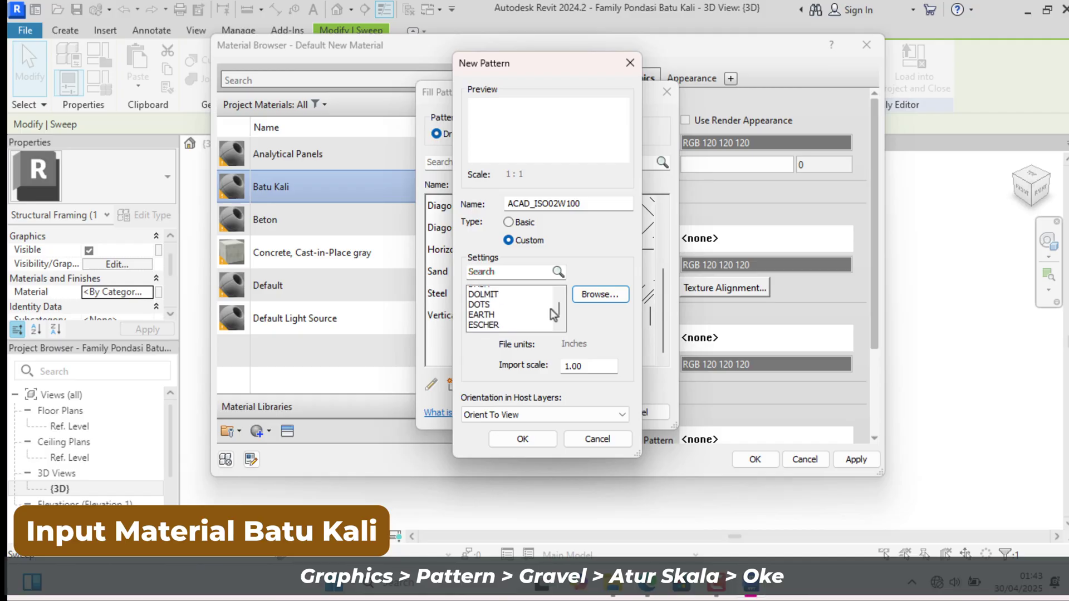
scroll(550, 309, "down", 6)
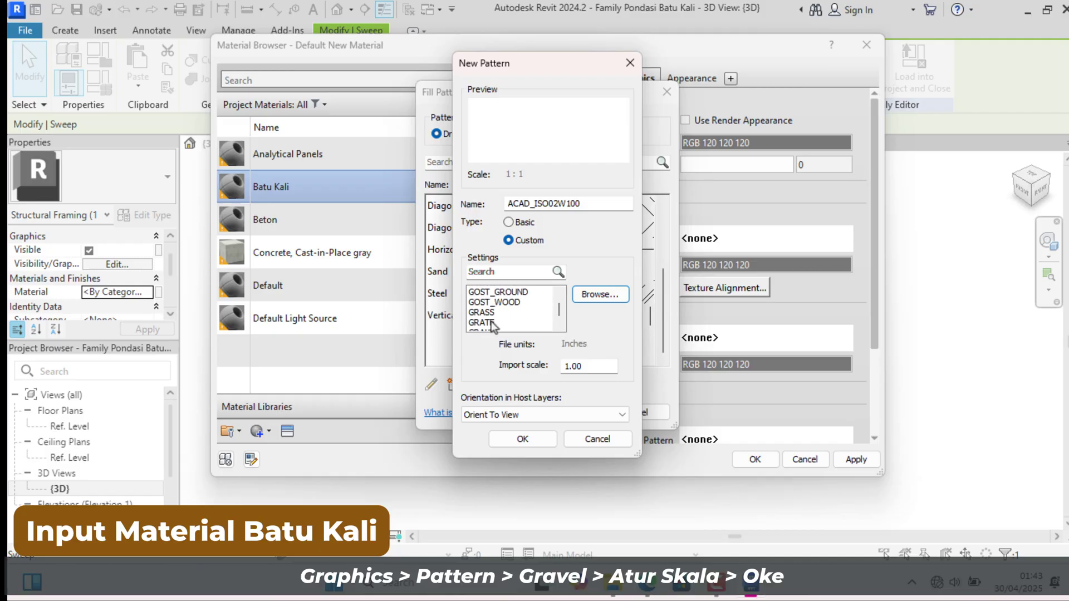
scroll(492, 326, "down", 1)
left_click(490, 301)
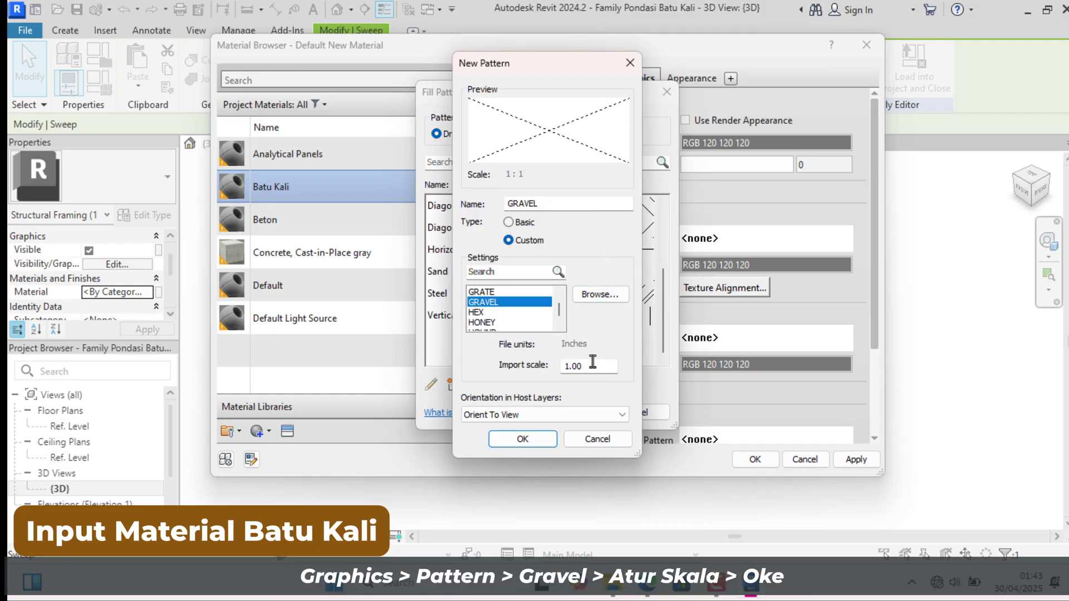
left_click_drag(593, 362, 569, 363)
type("0.05")
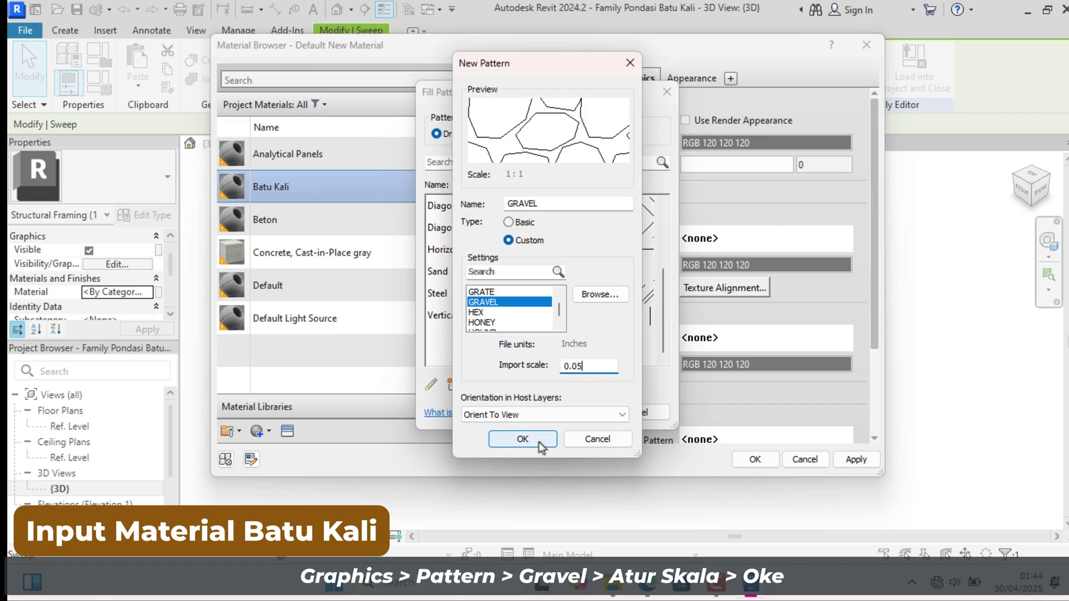
left_click(538, 441)
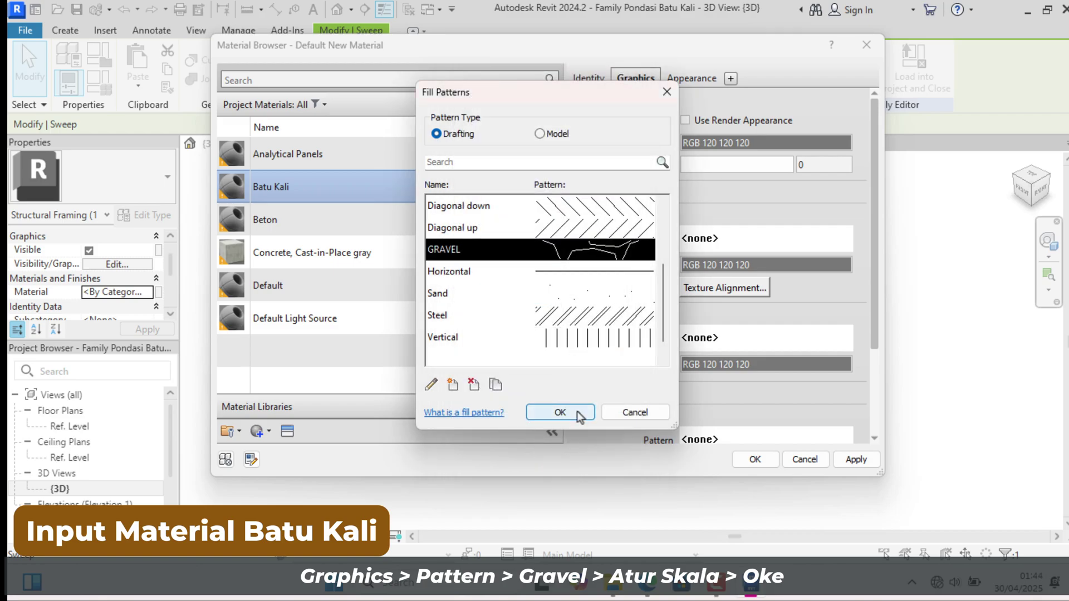
left_click(559, 412)
Set Batu Kali's cut foreground pattern to GRAVEL and assign the material to the stone body
scroll(735, 337, "down", 3)
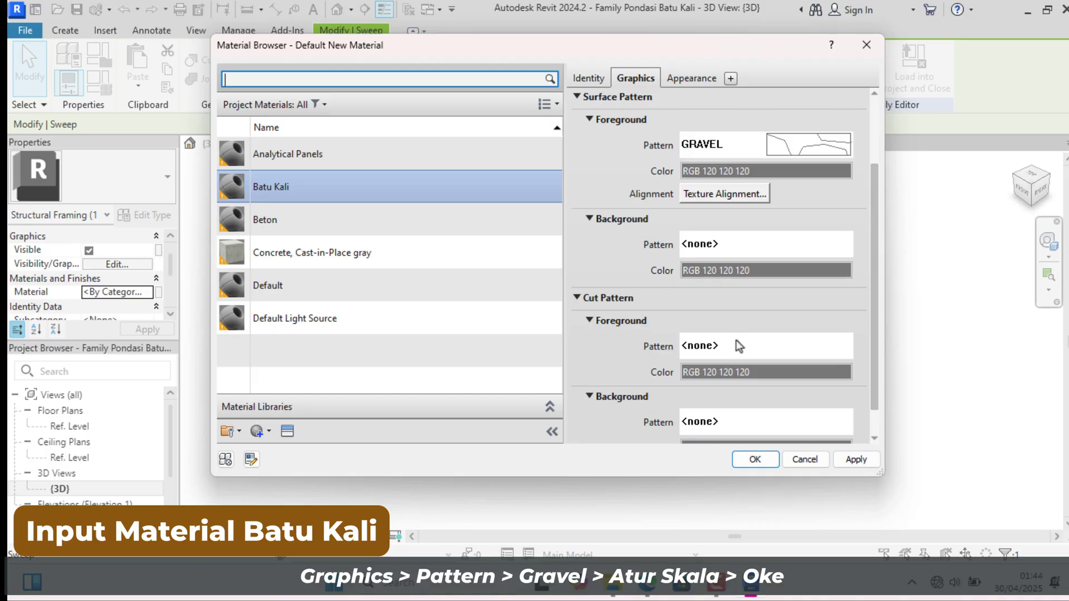
left_click(736, 341)
left_click(567, 360)
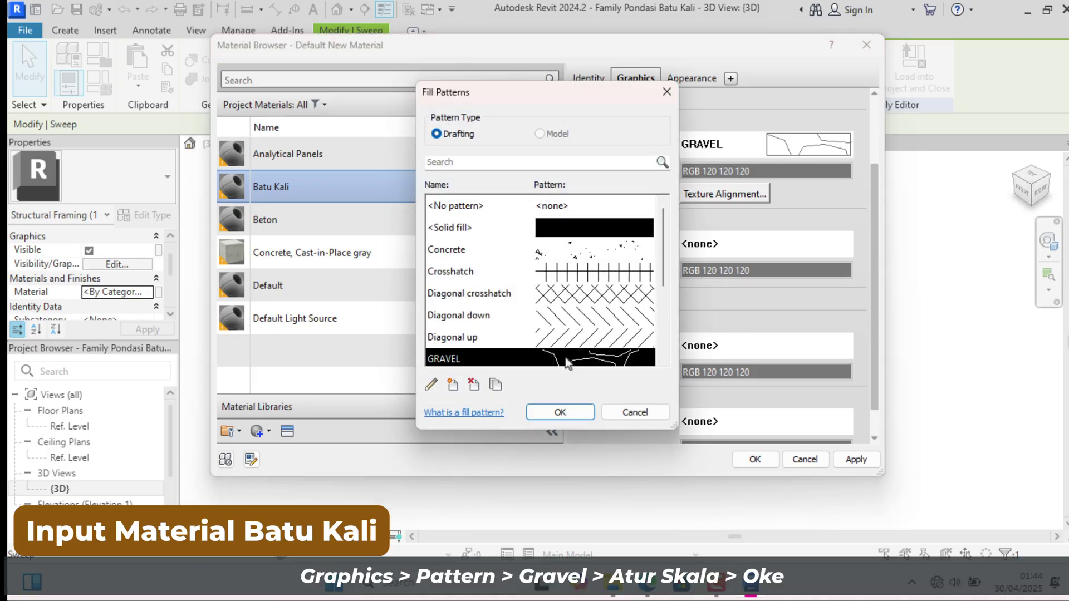
left_click(560, 412)
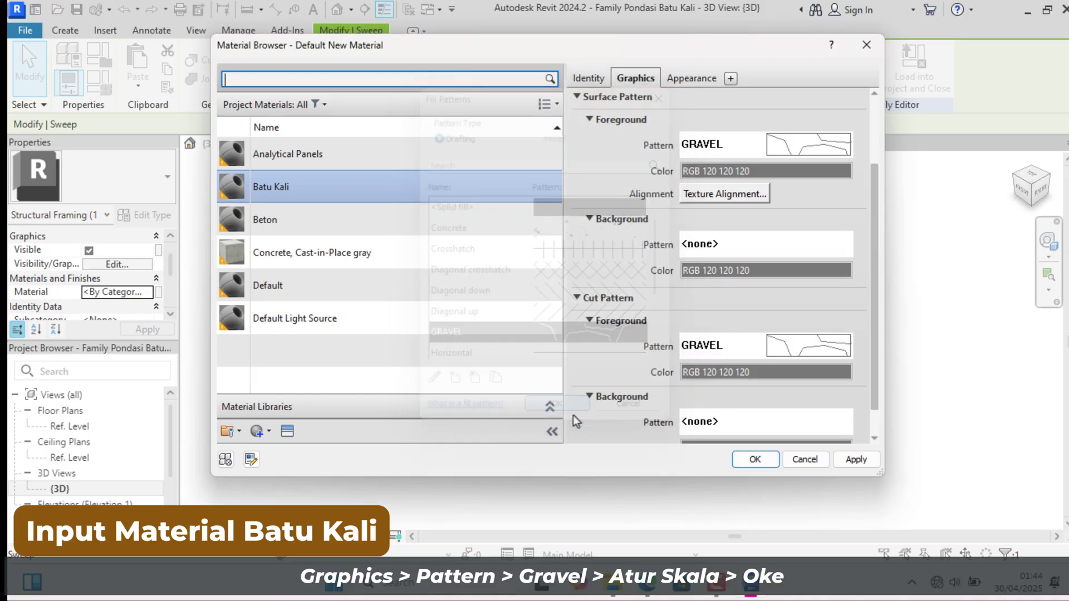
left_click(762, 459)
left_click(771, 401)
Select the trapezoidal stone body sweep and reopen its Batu Kali material for editing
scroll(604, 432, "up", 5)
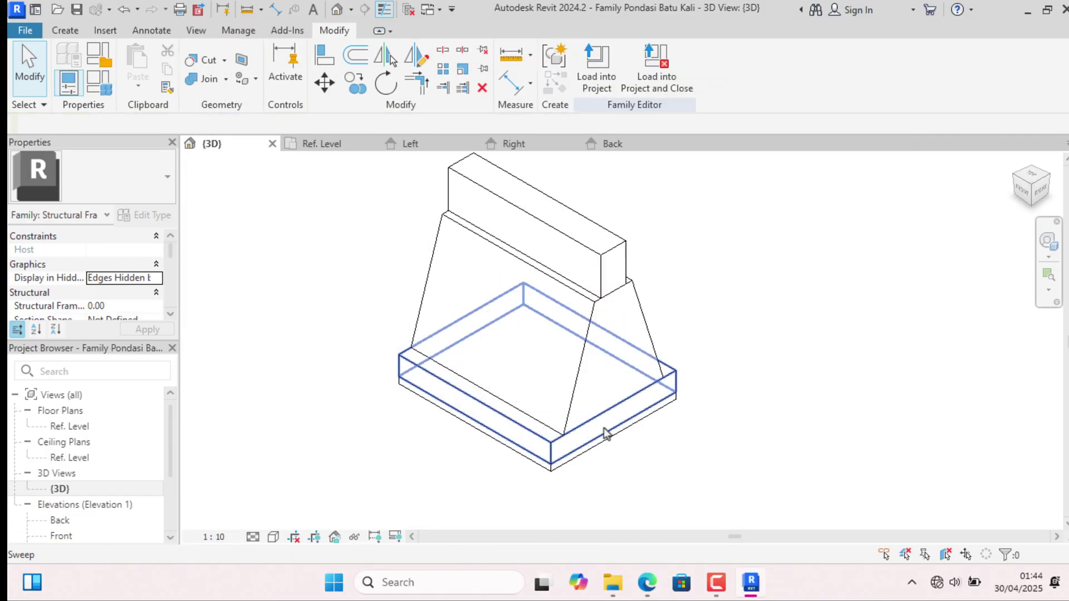
scroll(710, 181, "down", 3)
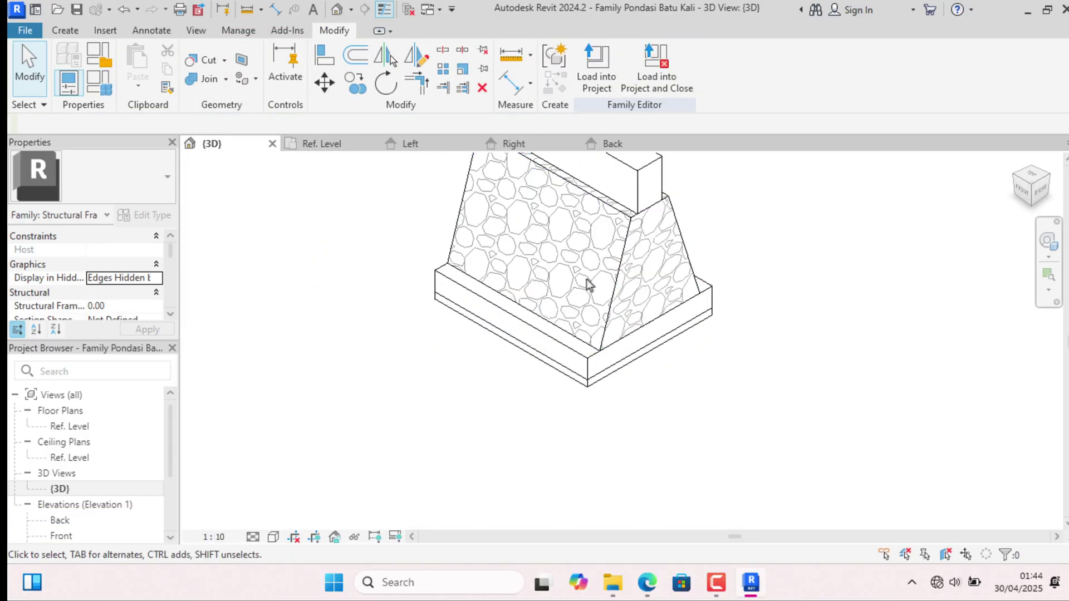
left_click(608, 314)
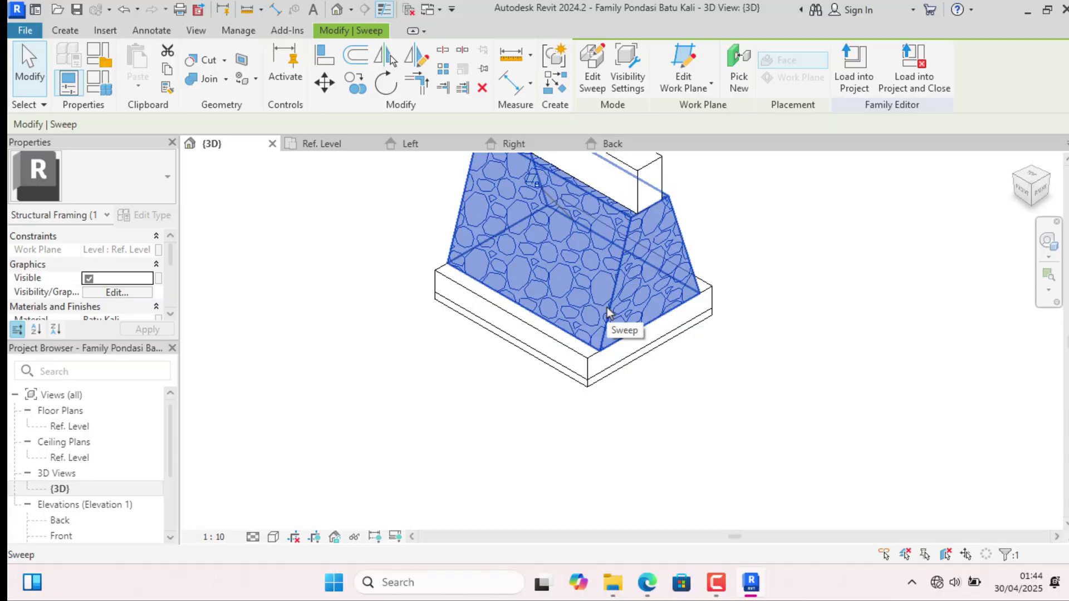
scroll(110, 278, "down", 3)
scroll(113, 272, "up", 1)
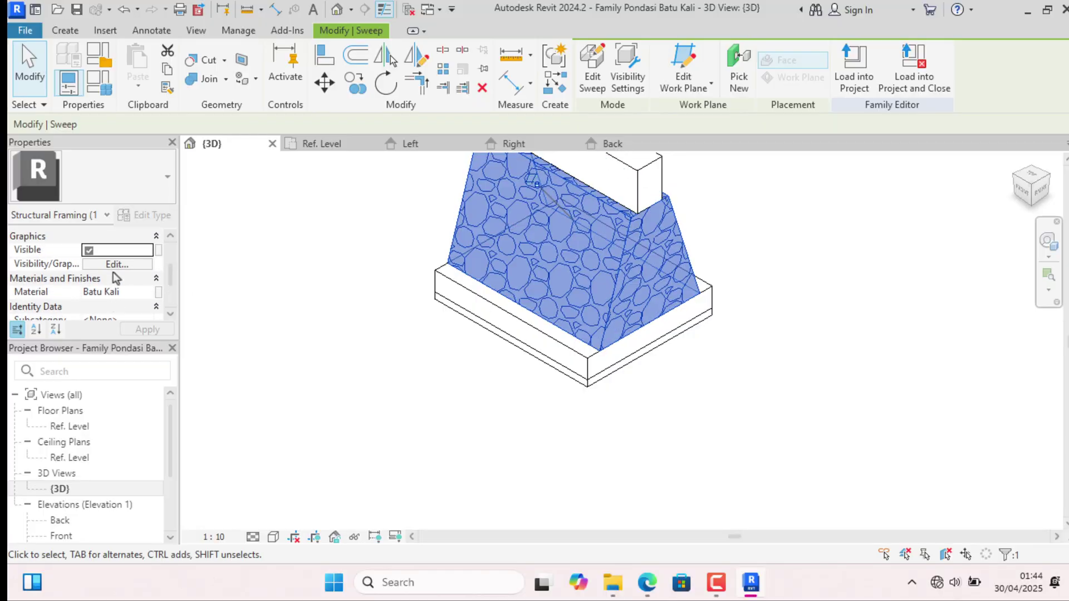
scroll(112, 277, "down", 1)
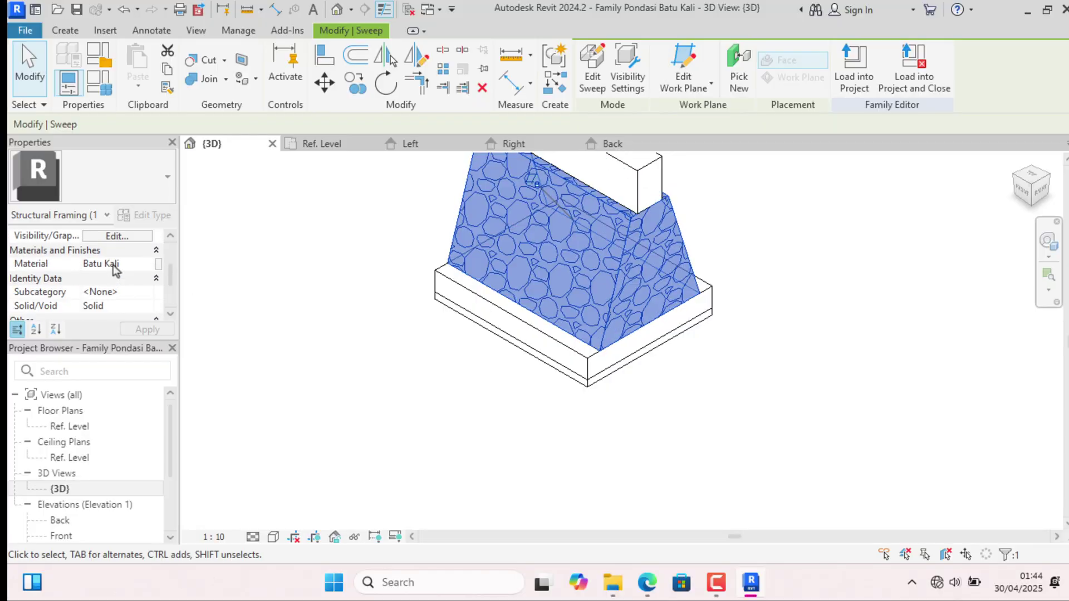
left_click(113, 264)
left_click(150, 264)
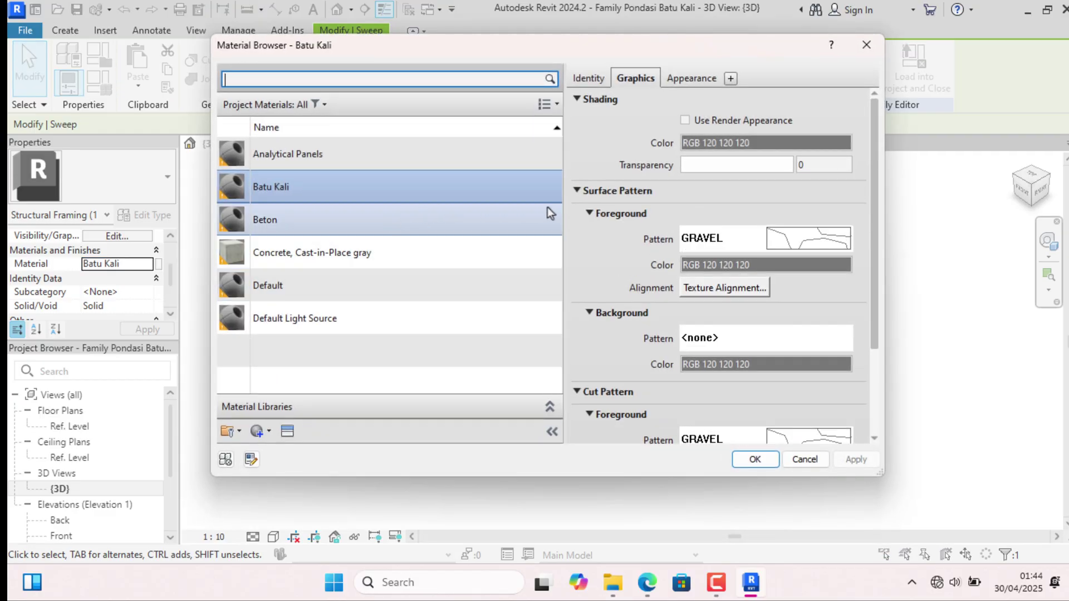
Increase the import scale of the GRAVEL fill pattern and accept the updated Batu Kali material
left_click(826, 242)
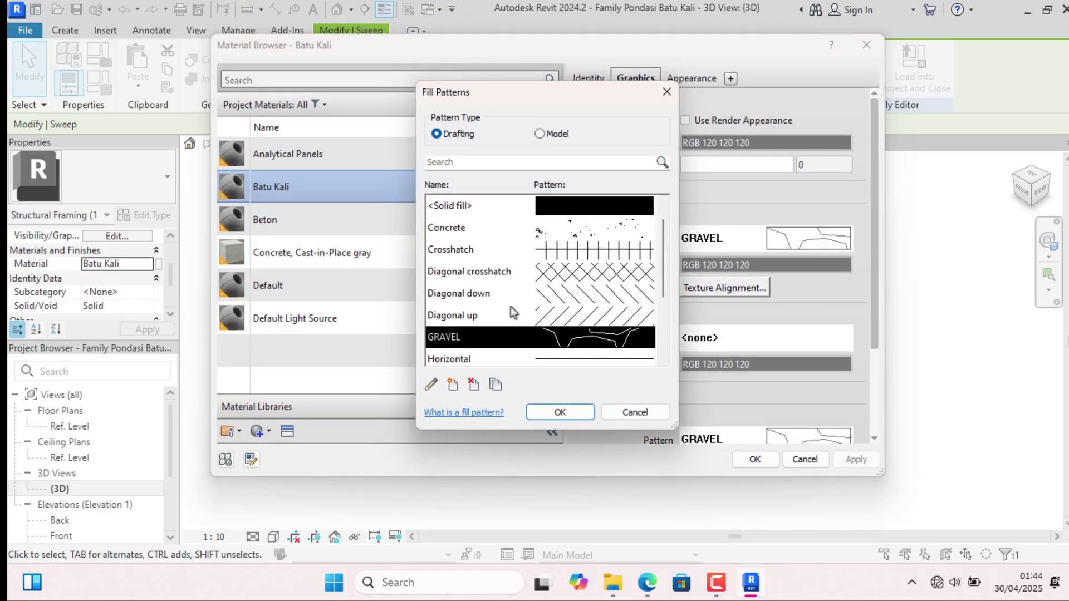
left_click(430, 384)
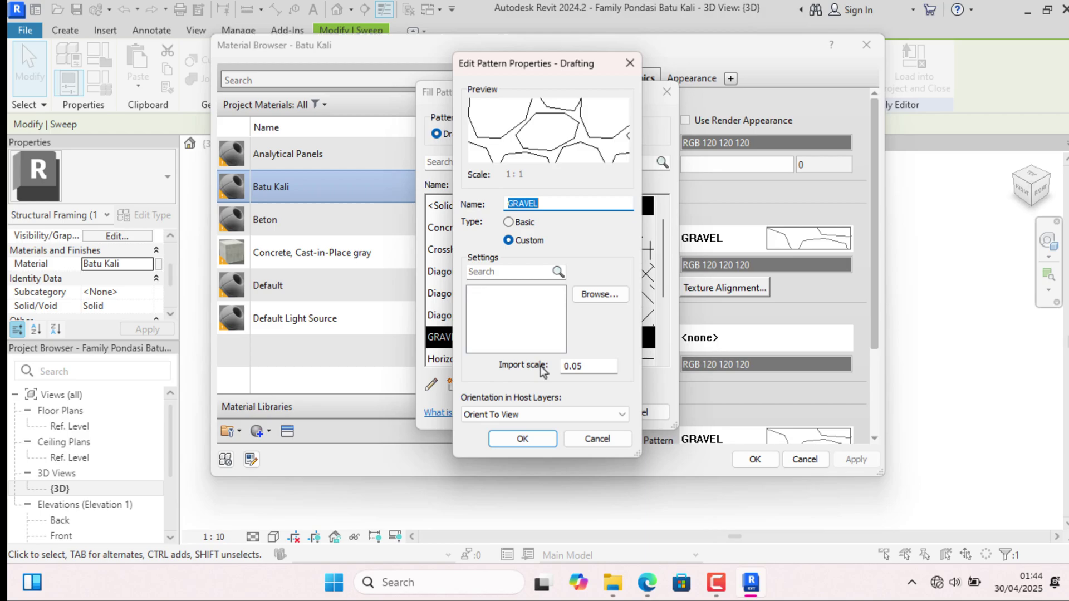
left_click(577, 368)
left_click(545, 440)
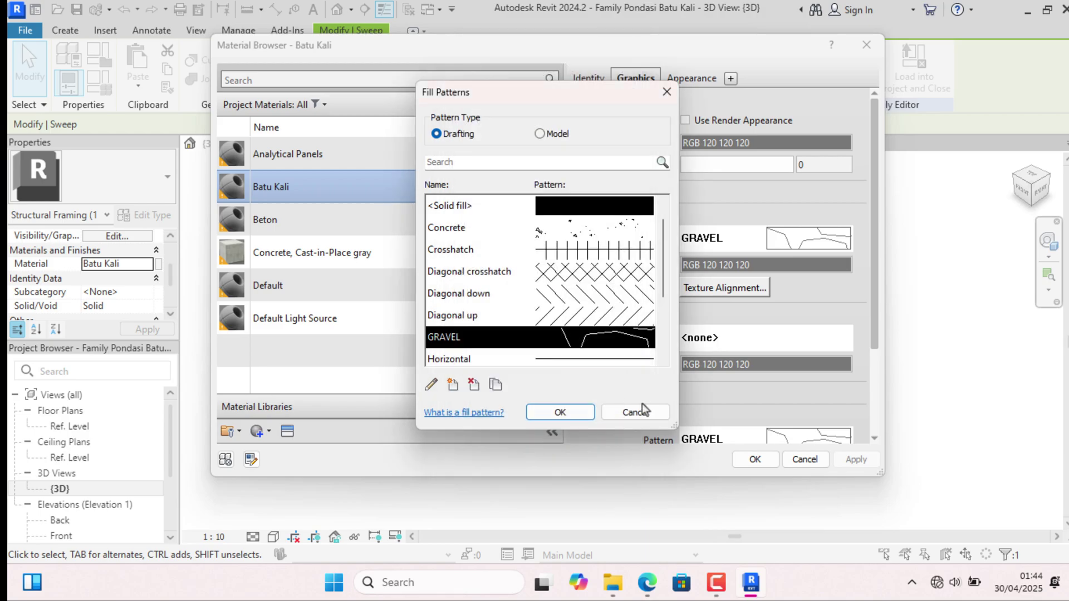
left_click(573, 409)
scroll(740, 345, "down", 3)
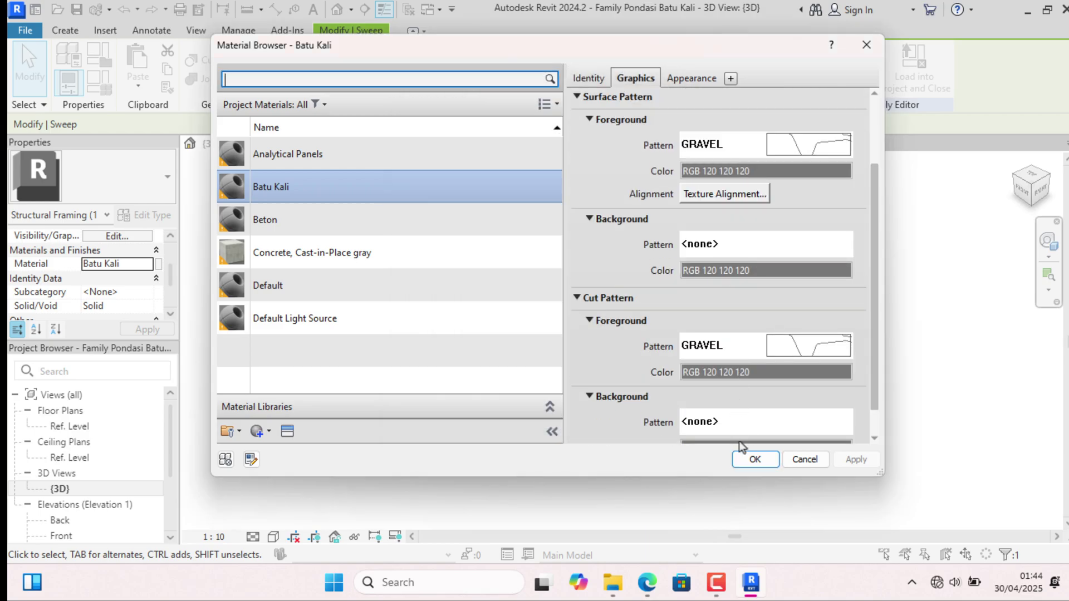
left_click(765, 461)
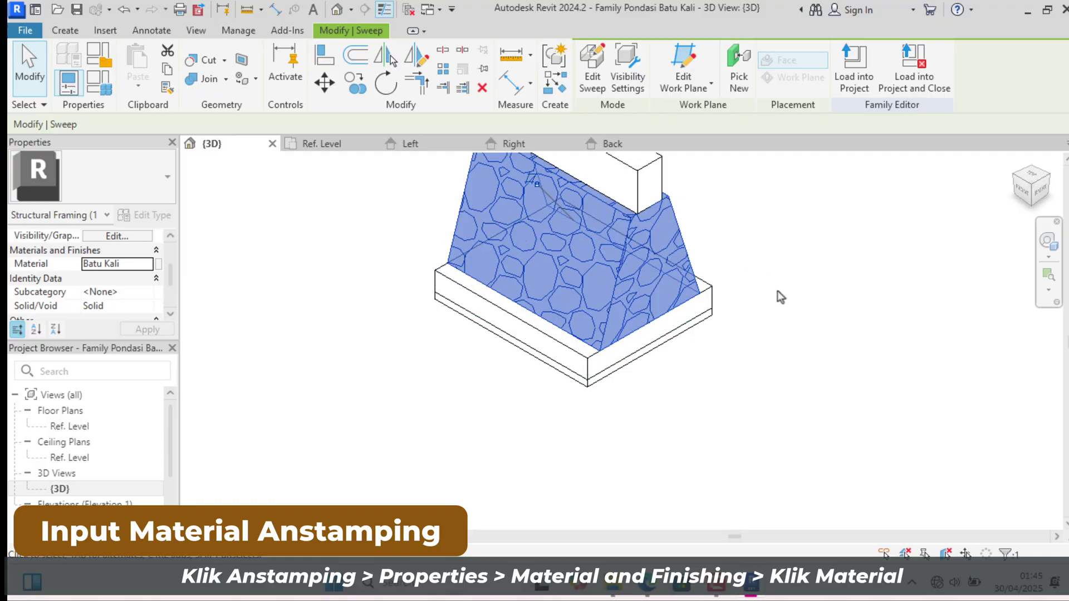
Select the anstamping sweep directly below the stone body and open its material assignment
middle_click_drag(779, 365, 588, 480, "shift")
scroll(817, 370, "up", 1)
left_click(893, 235)
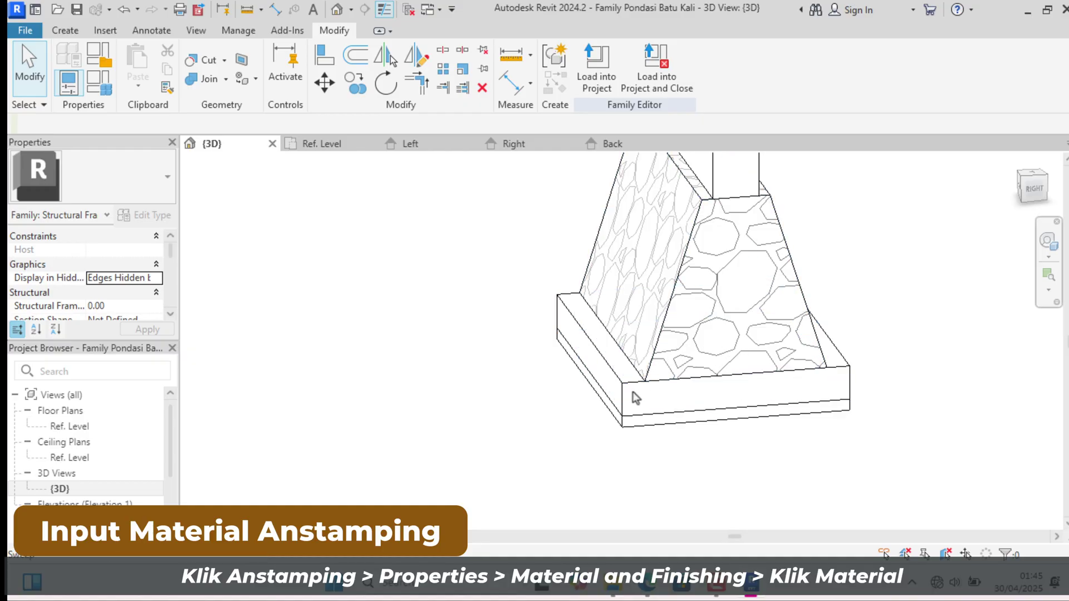
left_click(582, 365)
left_click(582, 366)
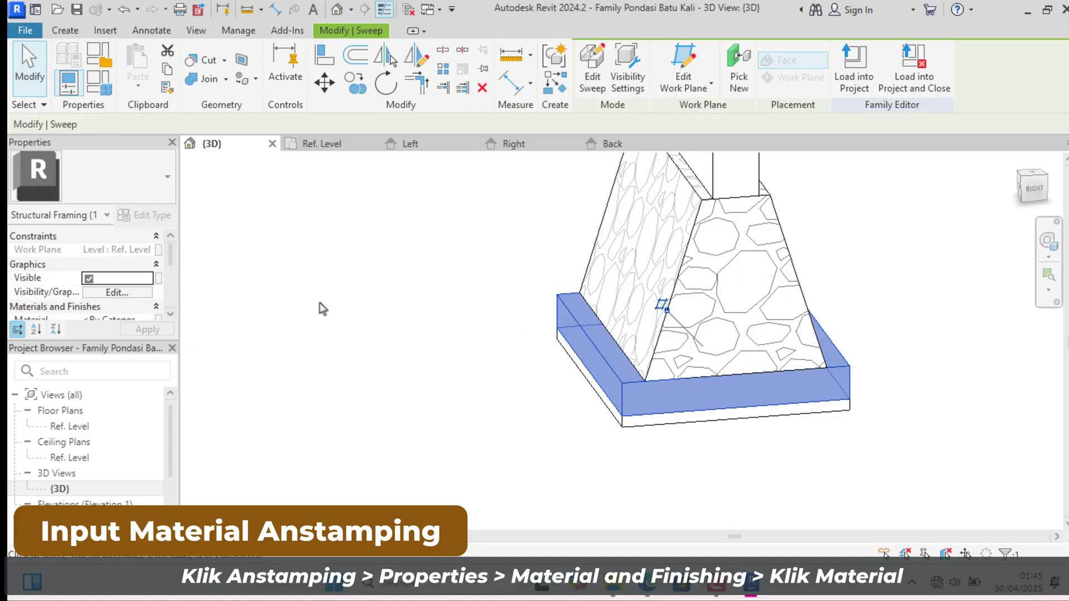
scroll(75, 298, "down", 1)
left_click(108, 292)
left_click(146, 291)
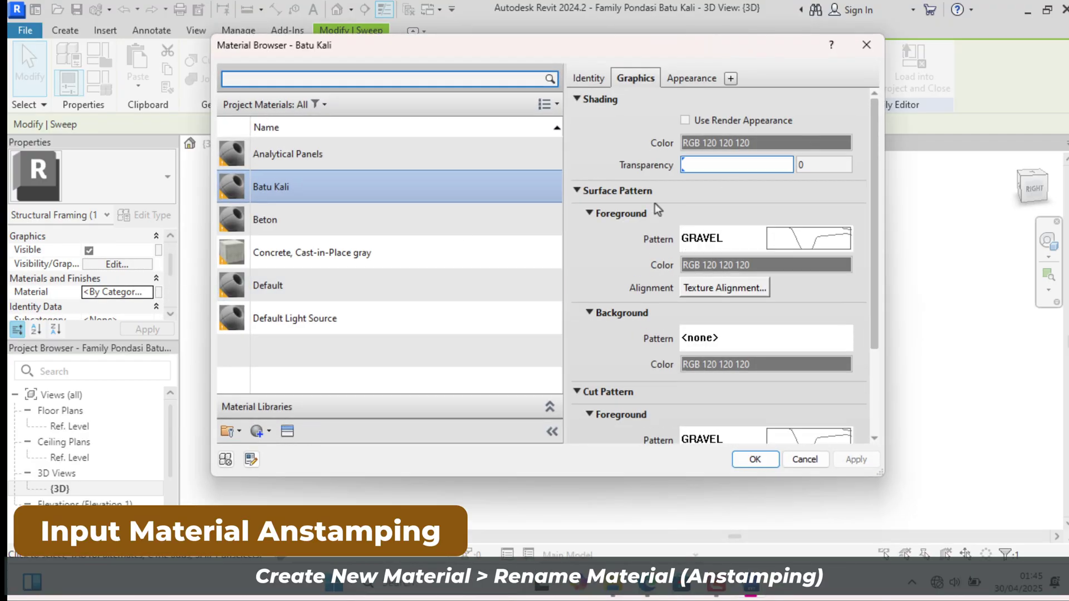
Create a new material named Anstamping and show its appearance settings
left_click(269, 431)
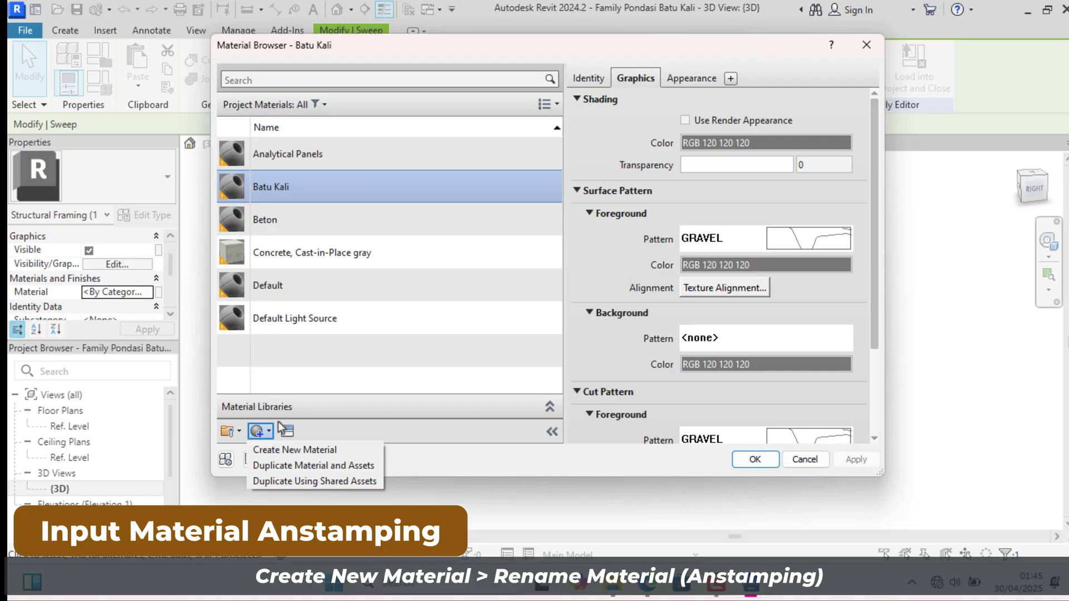
left_click(269, 448)
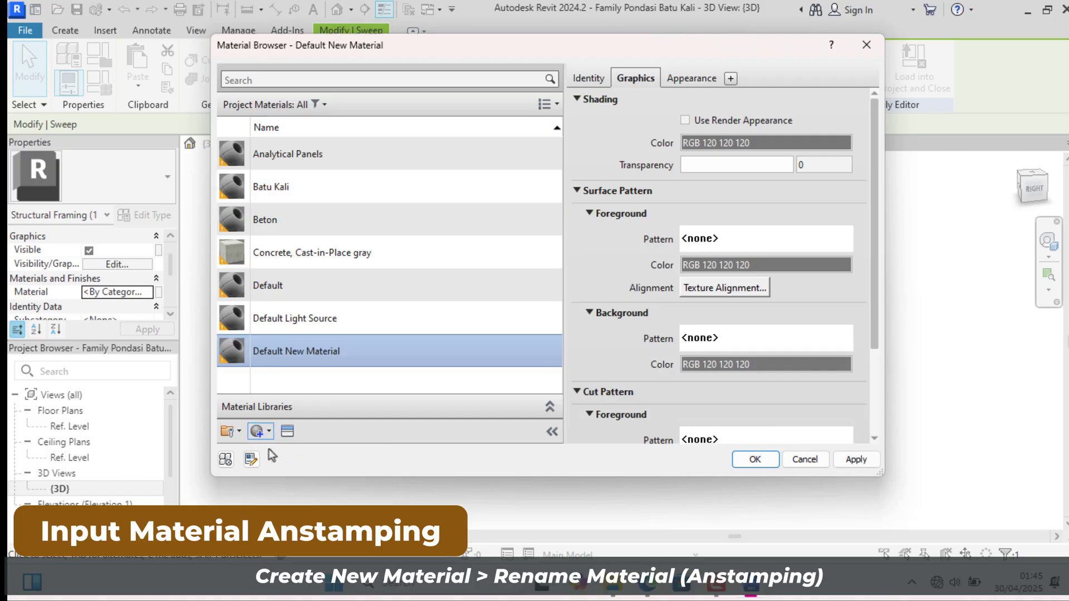
right_click(383, 351)
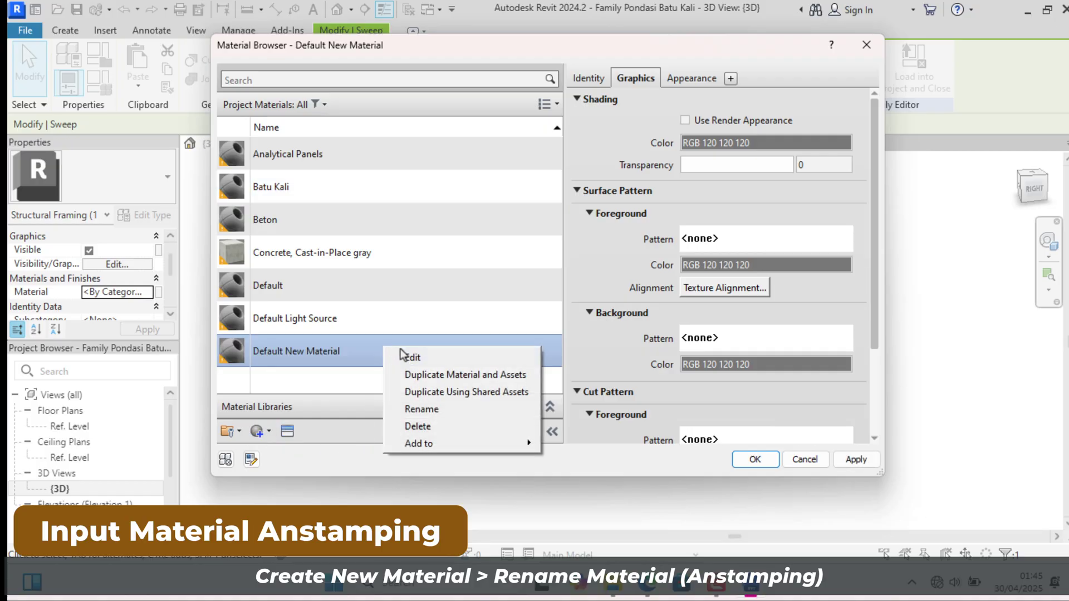
left_click(438, 415)
type("Anstamping")
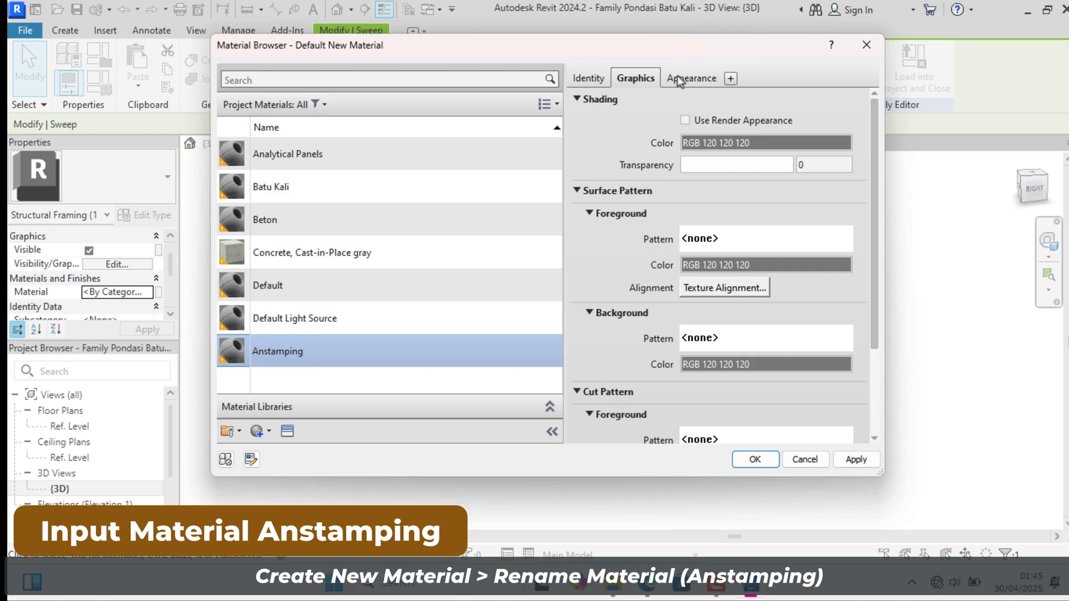
left_click(678, 78)
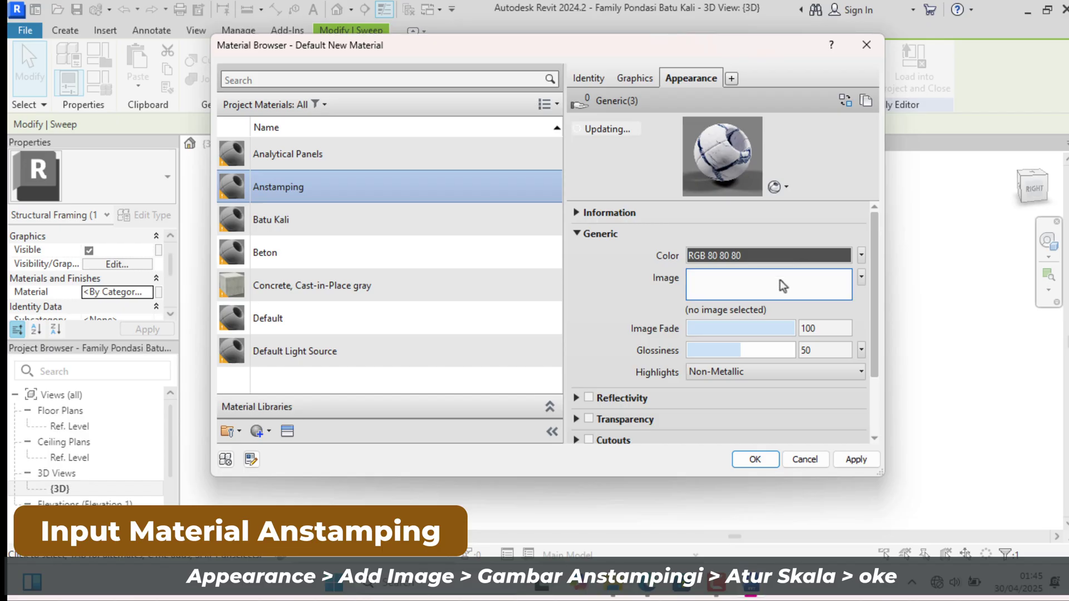
Assign the Masonry.Stone.RockWall.png image as the appearance texture of the Anstamping material
left_click(780, 279)
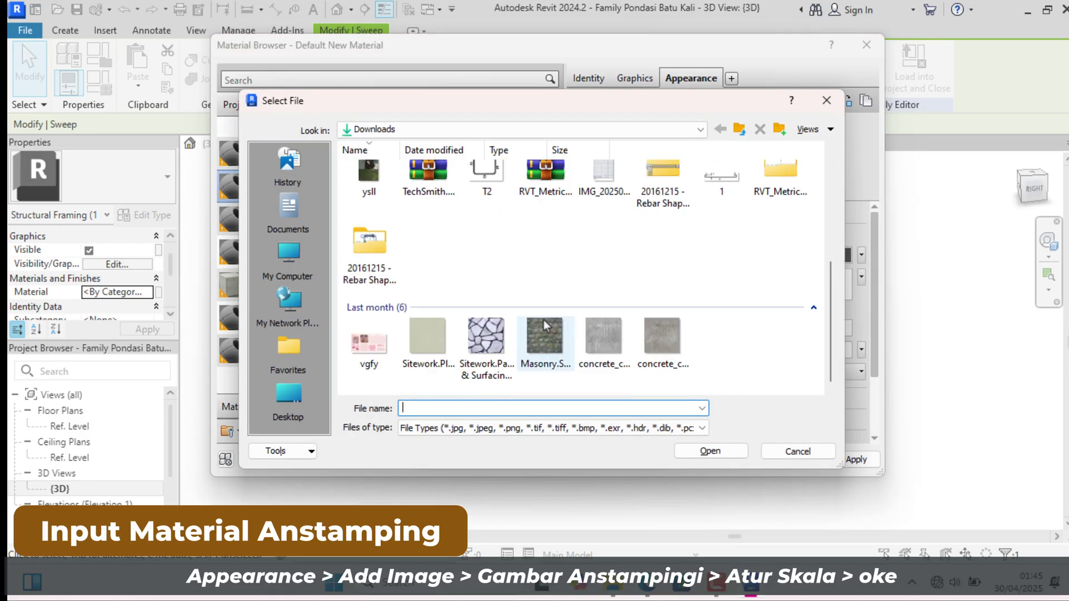
left_click(544, 334)
left_click(724, 452)
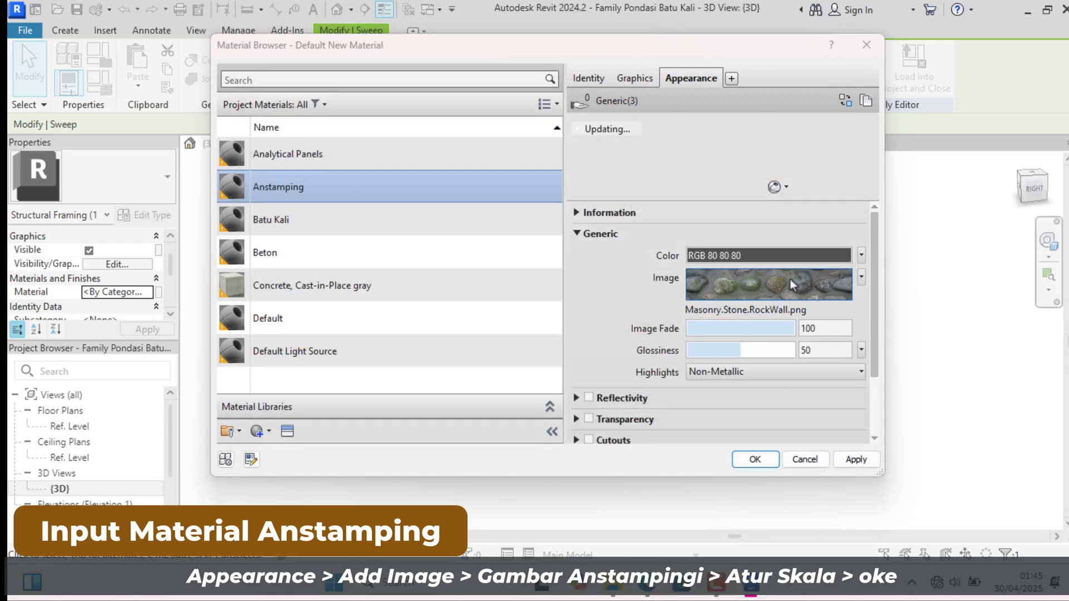
Set the rock wall texture's sample size to 70 cm and accept the Anstamping material for the sweep
left_click(790, 278)
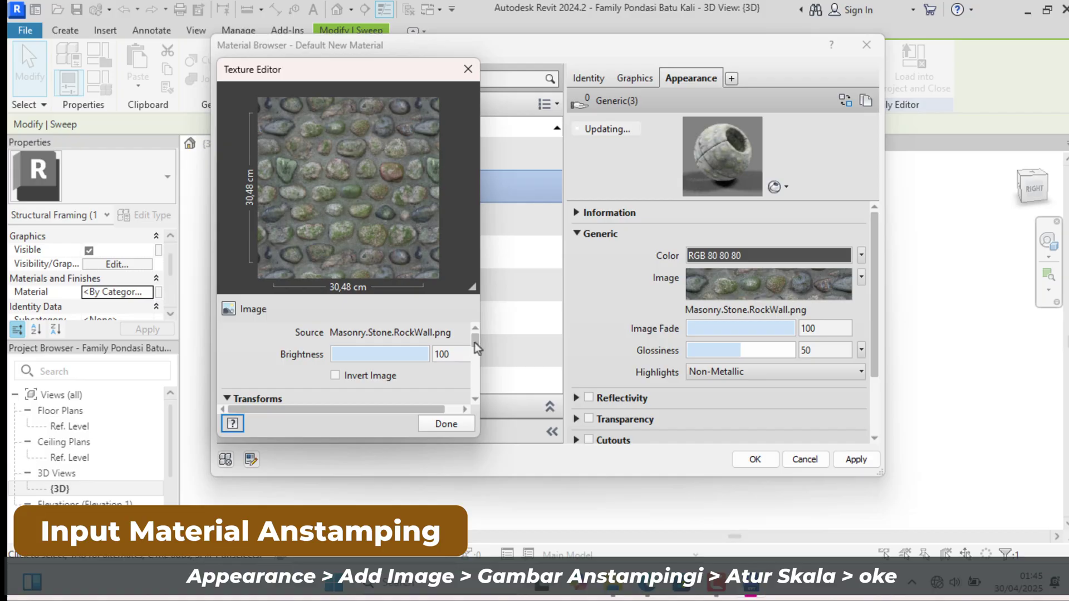
left_click_drag(474, 342, 474, 385)
left_click(362, 338)
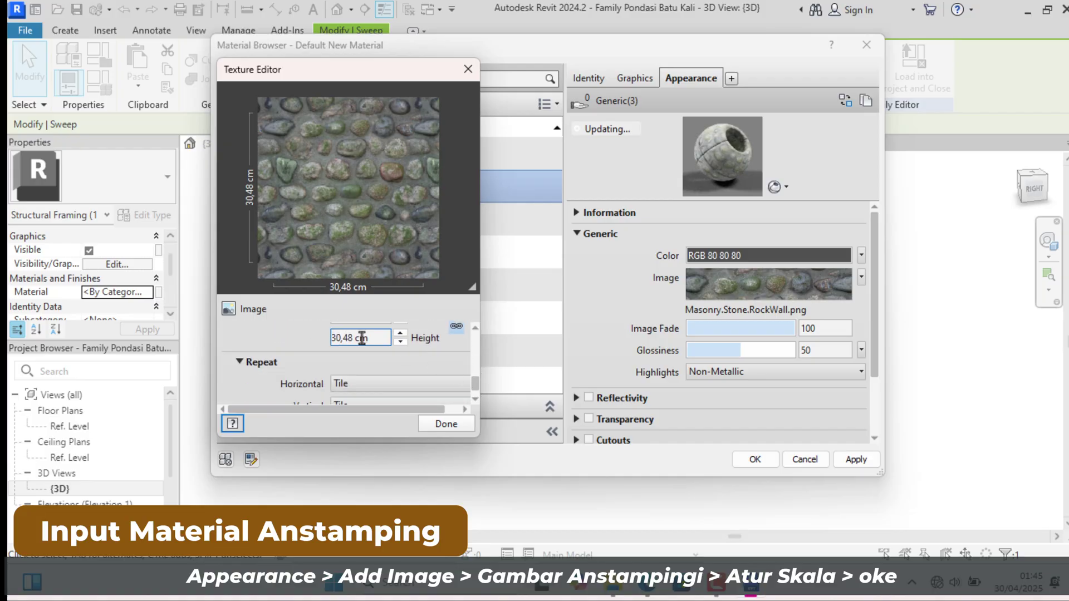
left_click(355, 343)
left_click_drag(332, 341, 349, 342)
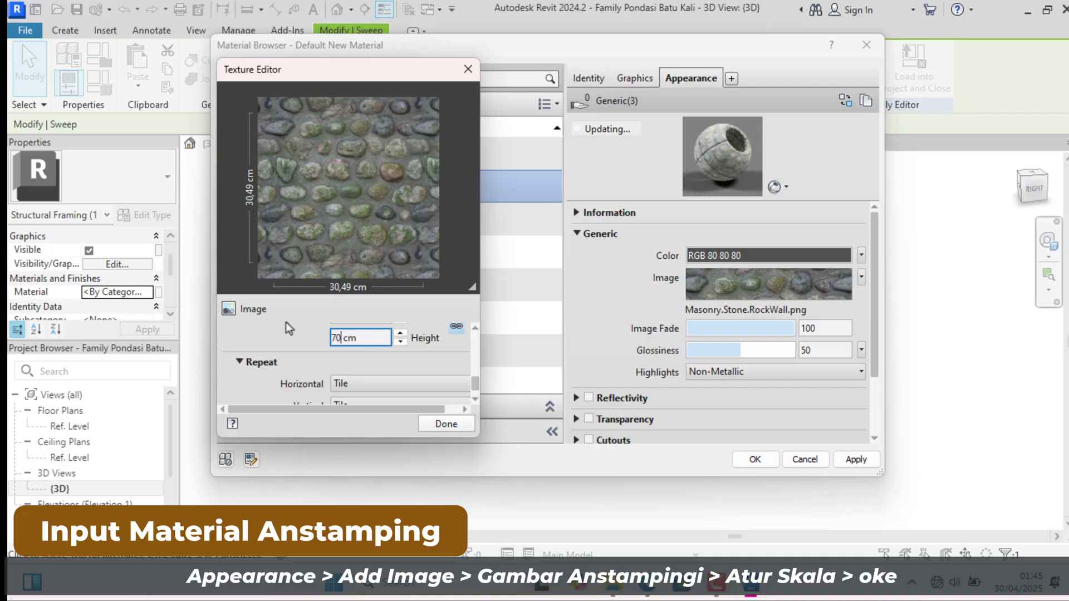
type("70")
key("Return")
scroll(309, 336, "up", 2)
left_click(358, 363)
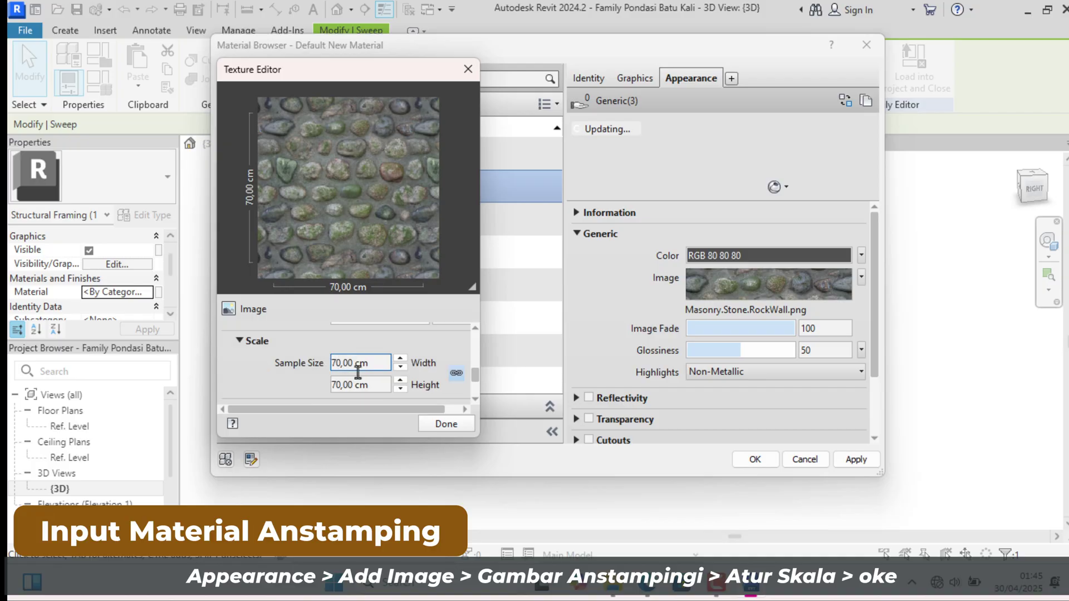
left_click(435, 427)
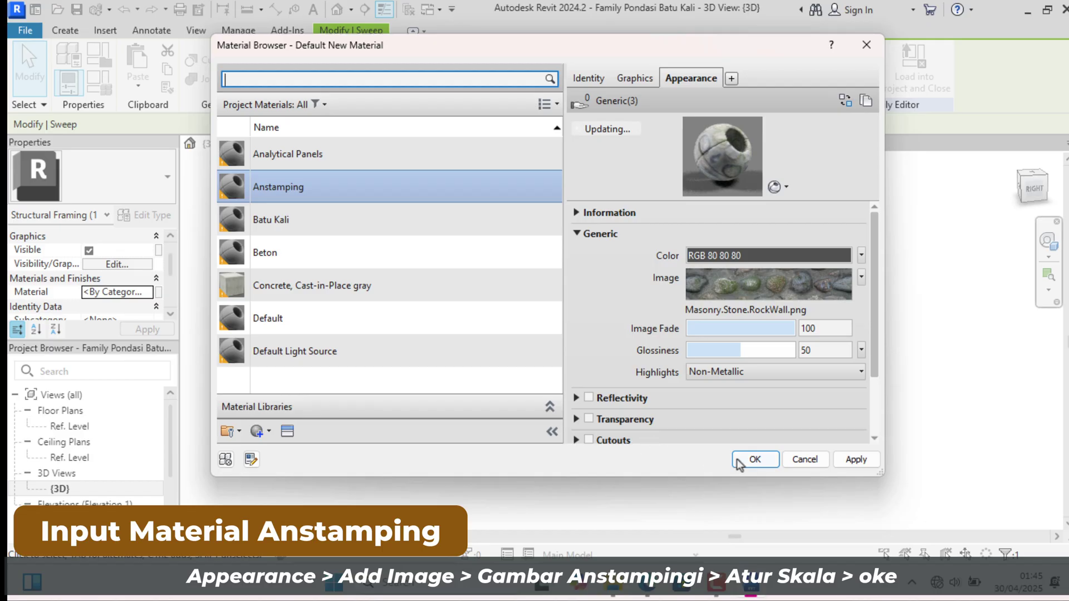
left_click(752, 460)
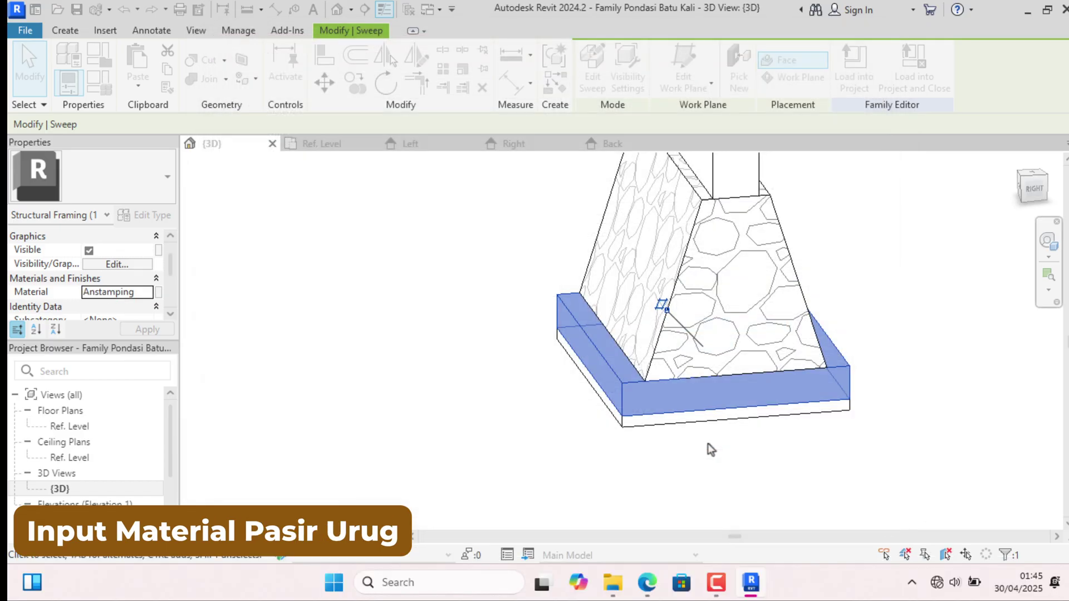
Select the thin sand fill sweep beneath the anstamping layer and open its material assignment
left_click(522, 448)
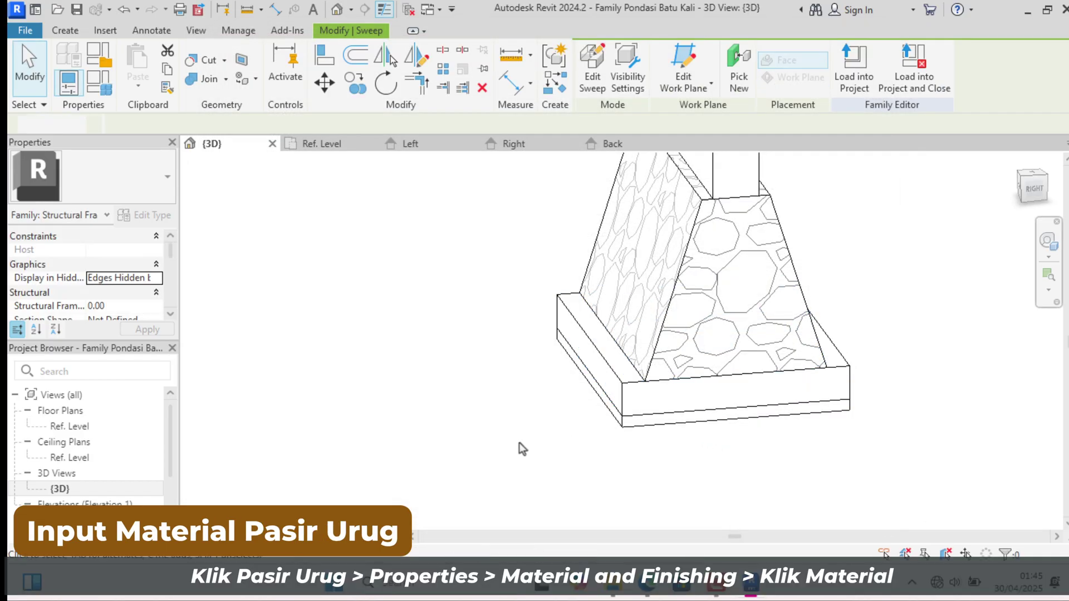
left_click(648, 426)
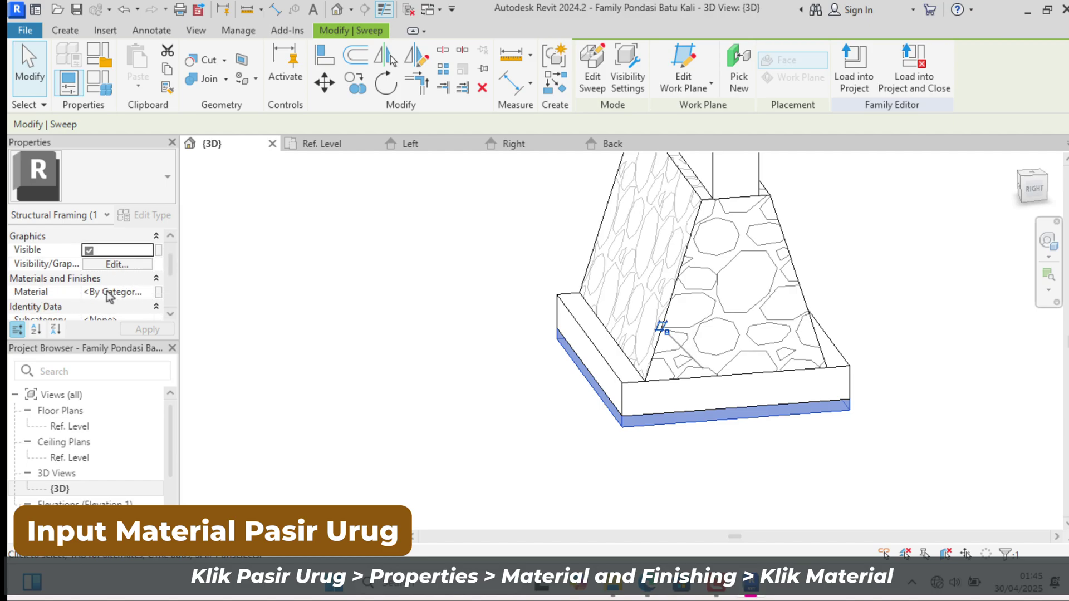
left_click(145, 294)
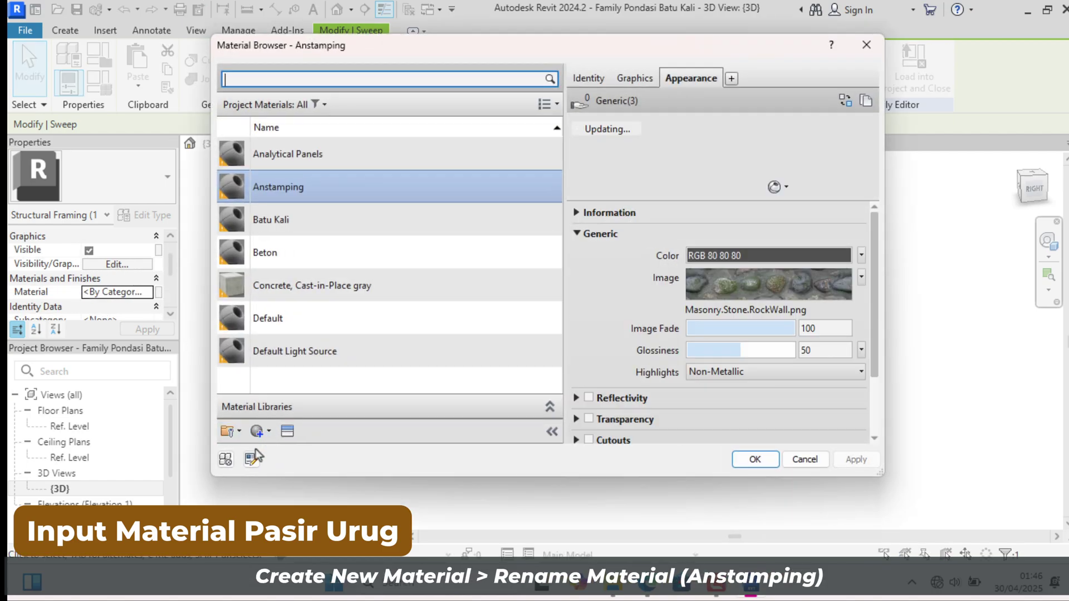
Create a new material and rename it Pasir Urug
left_click(269, 433)
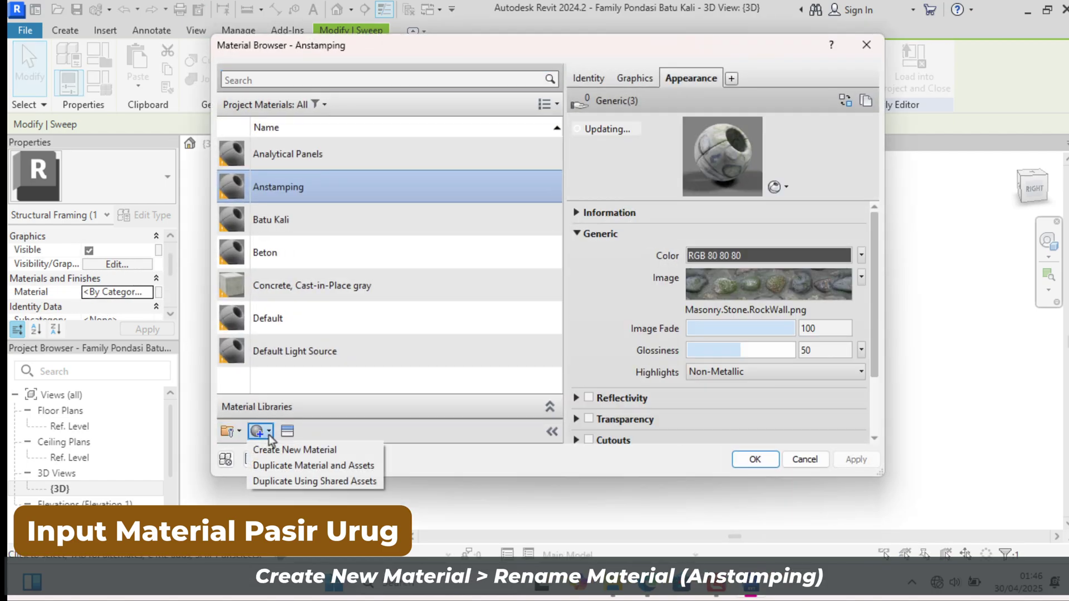
left_click(275, 445)
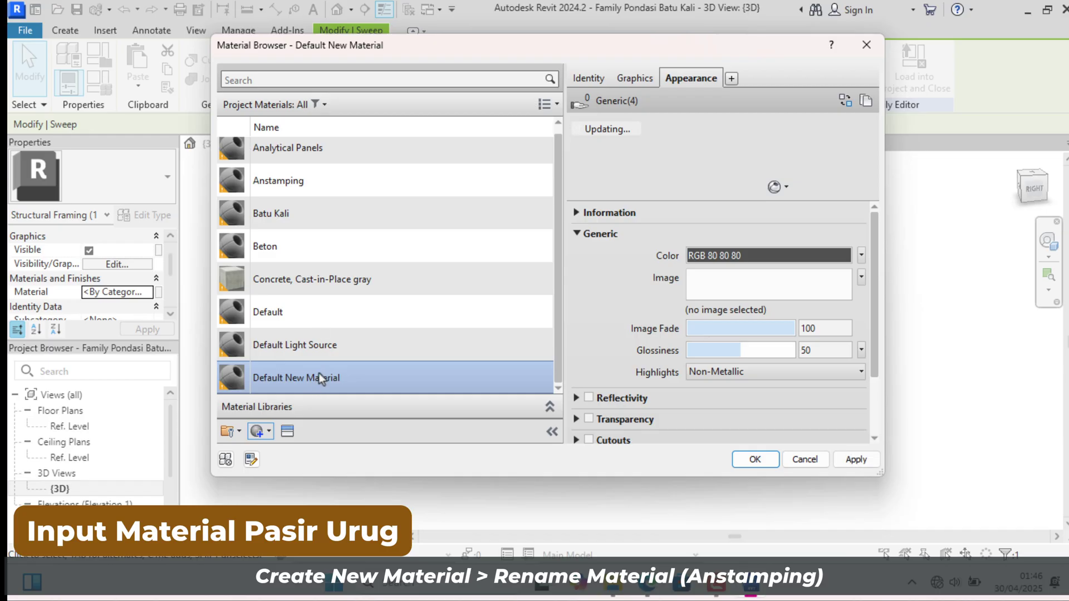
right_click(284, 381)
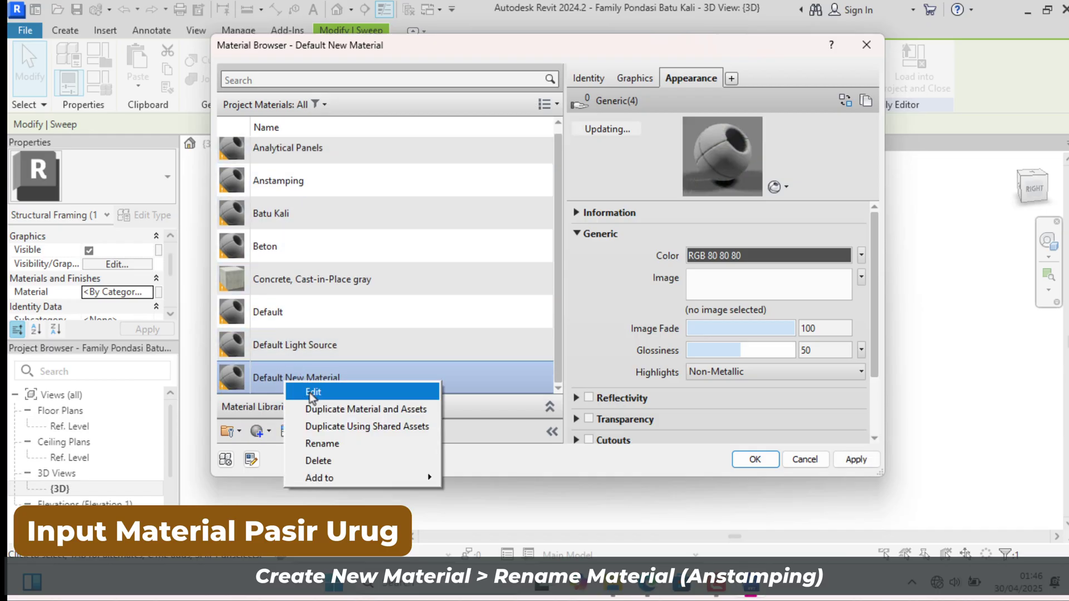
left_click(310, 392)
right_click(309, 379)
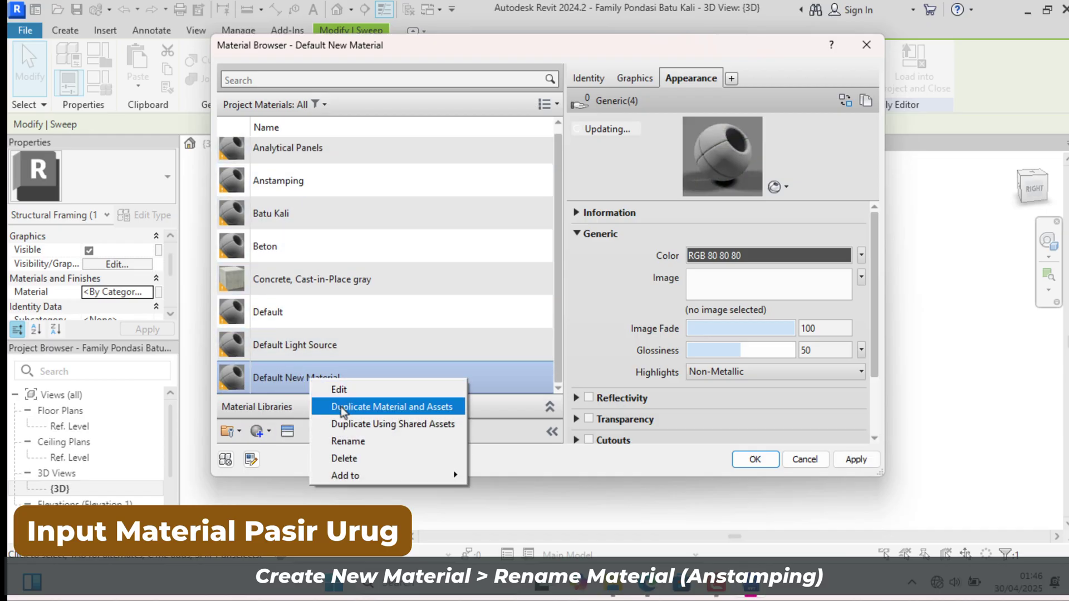
left_click(342, 440)
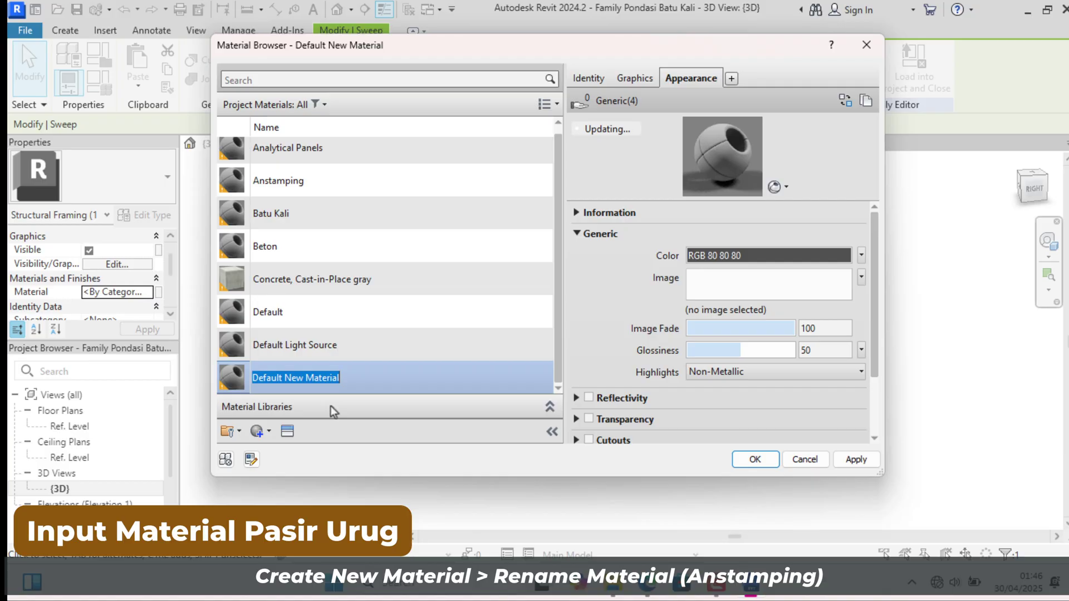
type("Pasir ")
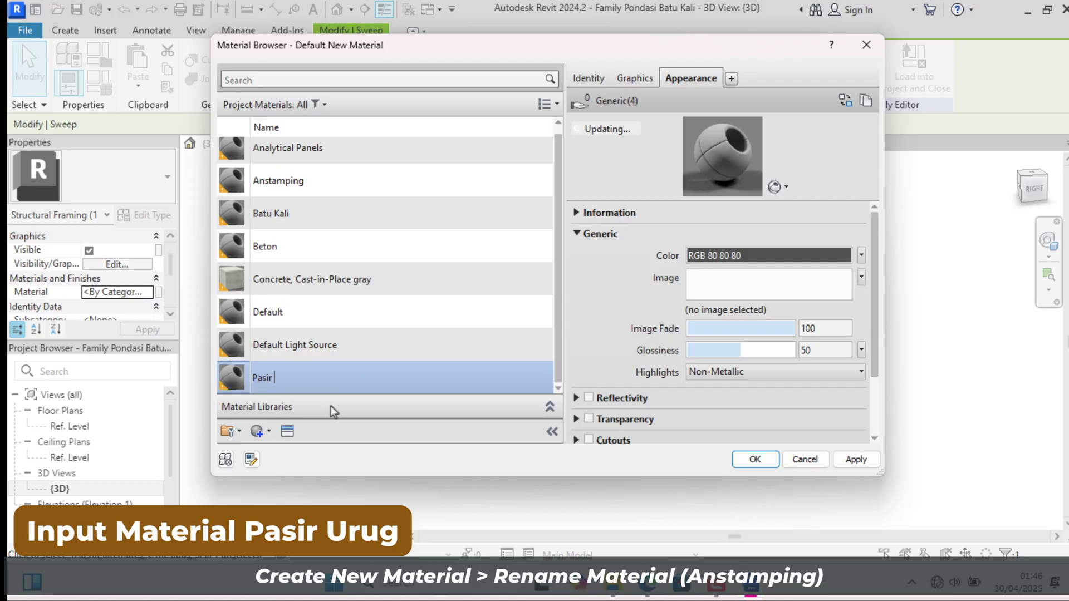
type("Urug")
Assign the Sand fill pattern with an import scale of 0.1 as Pasir Urug's surface foreground pattern
left_click(640, 78)
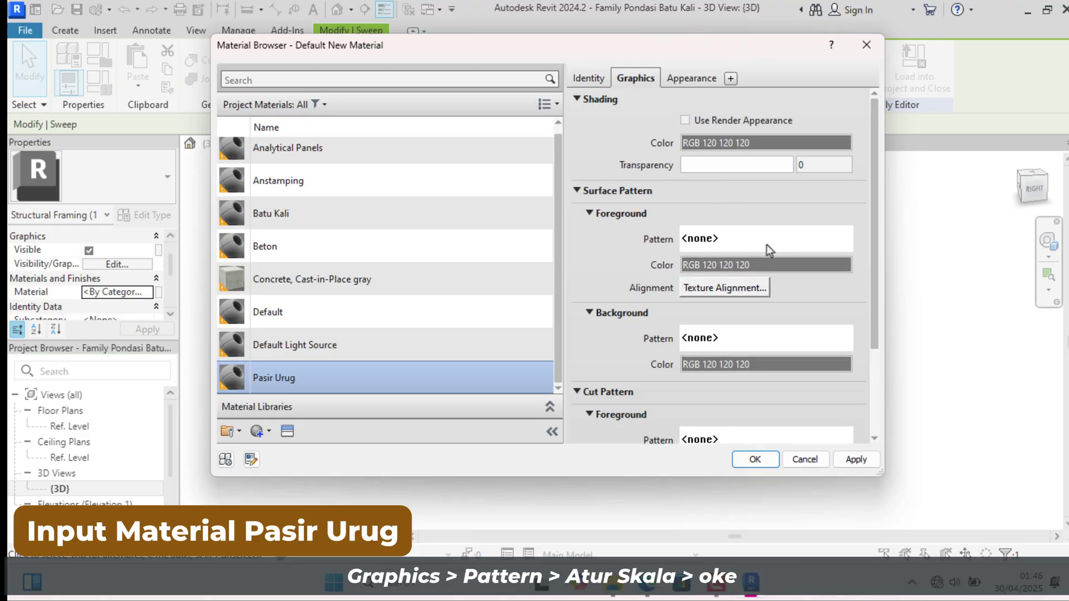
left_click(760, 238)
scroll(589, 269, "down", 2)
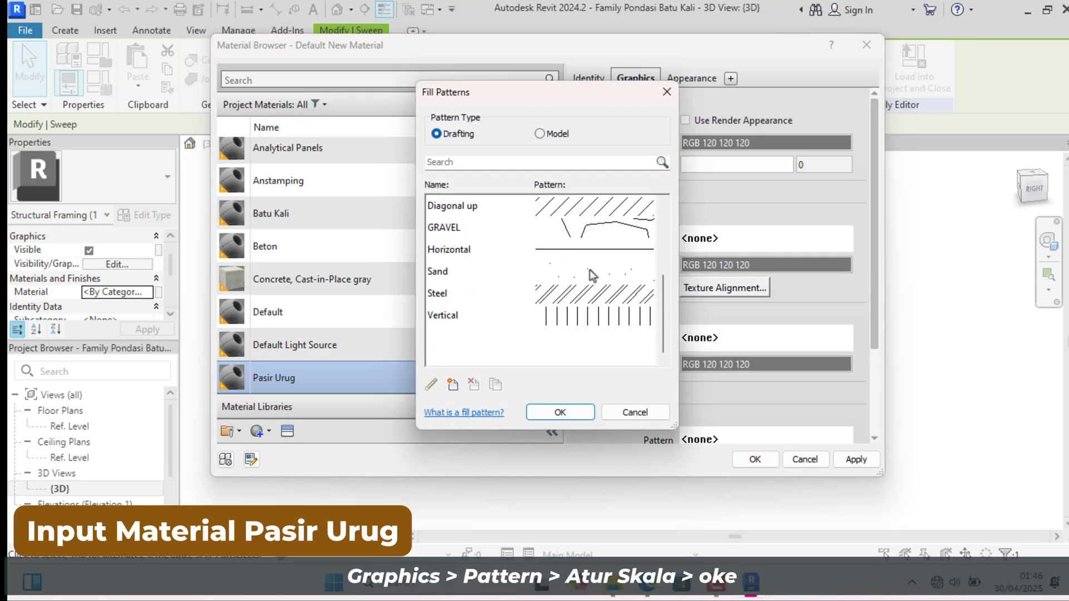
left_click(589, 270)
left_click(431, 384)
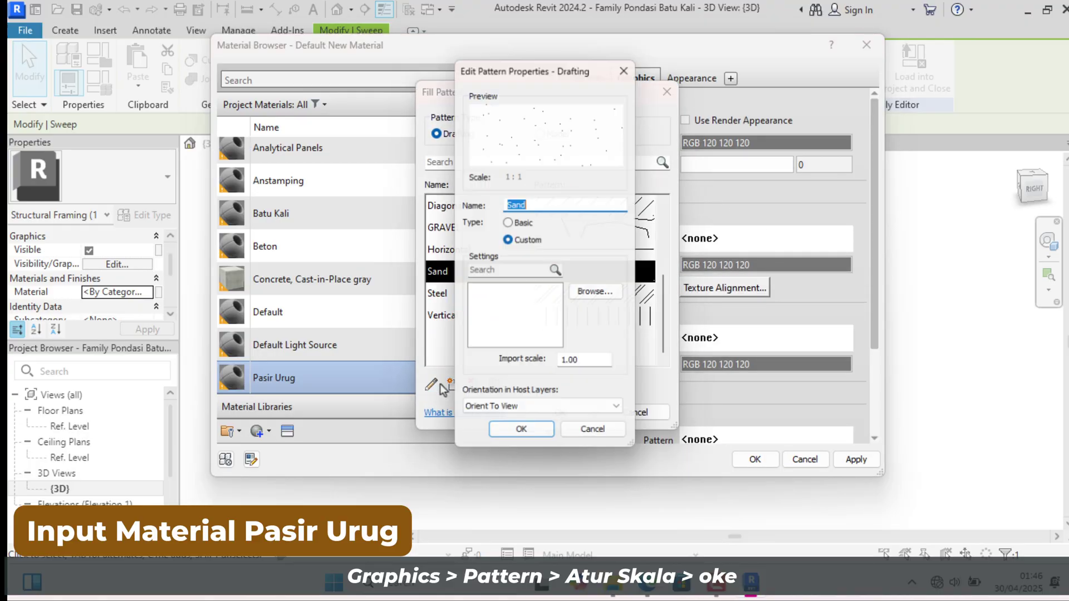
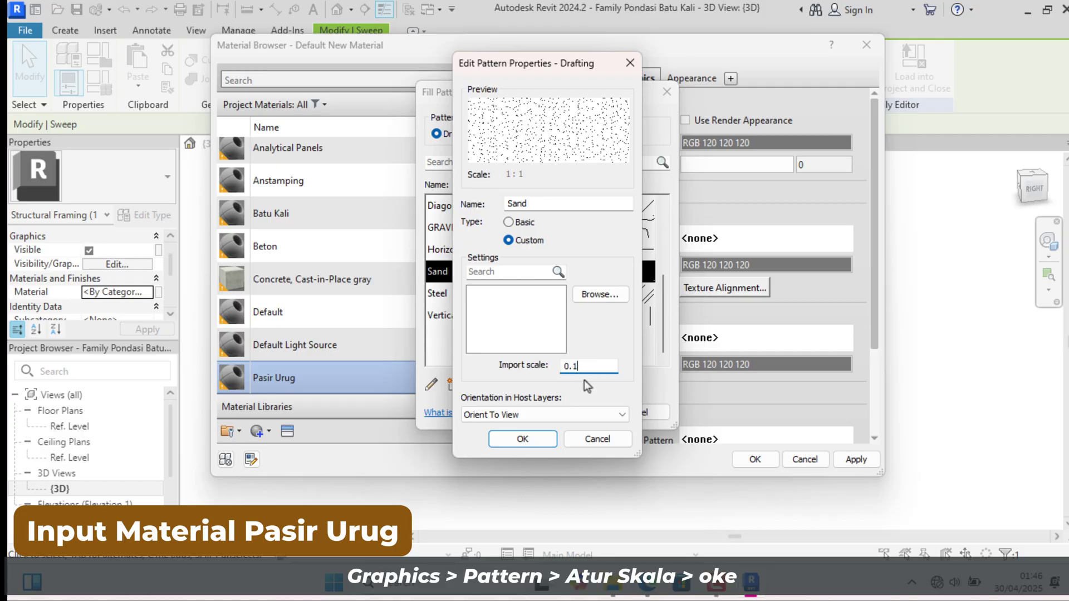
type("0.1")
left_click(497, 439)
left_click(561, 412)
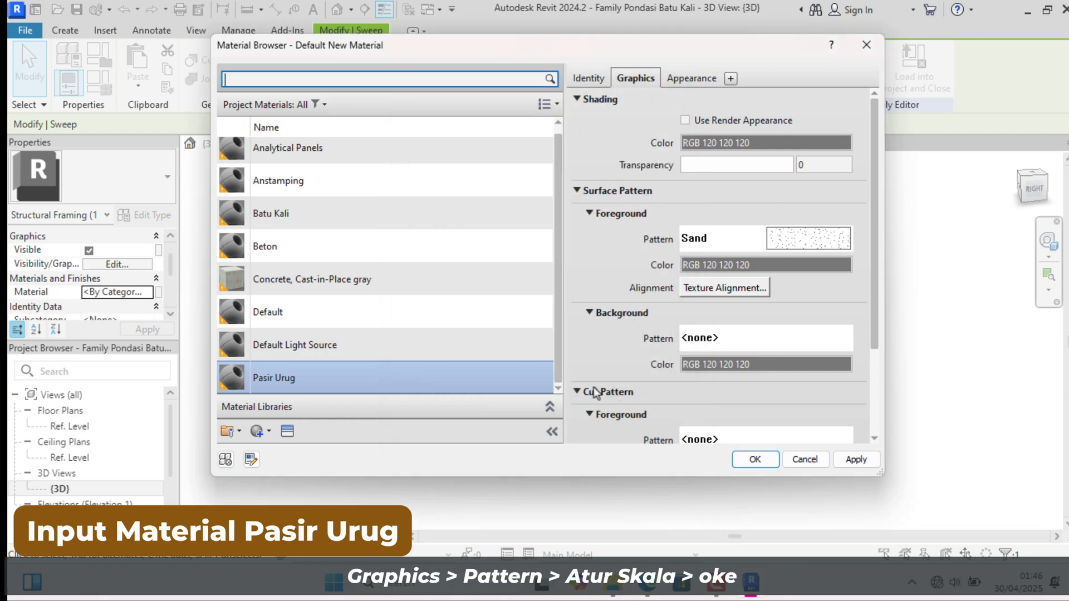
Assign the Sand fill pattern as Pasir Urug's cut foreground pattern and accept the material for the sand fill sweep
scroll(709, 338, "down", 3)
left_click(709, 346)
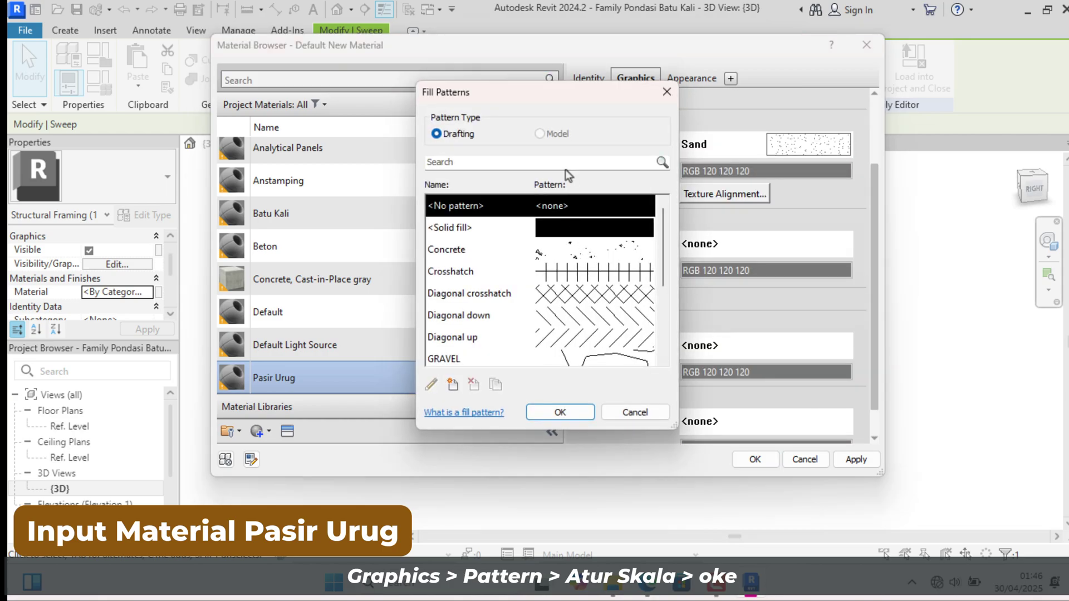
scroll(573, 308, "down", 2)
left_click(575, 272)
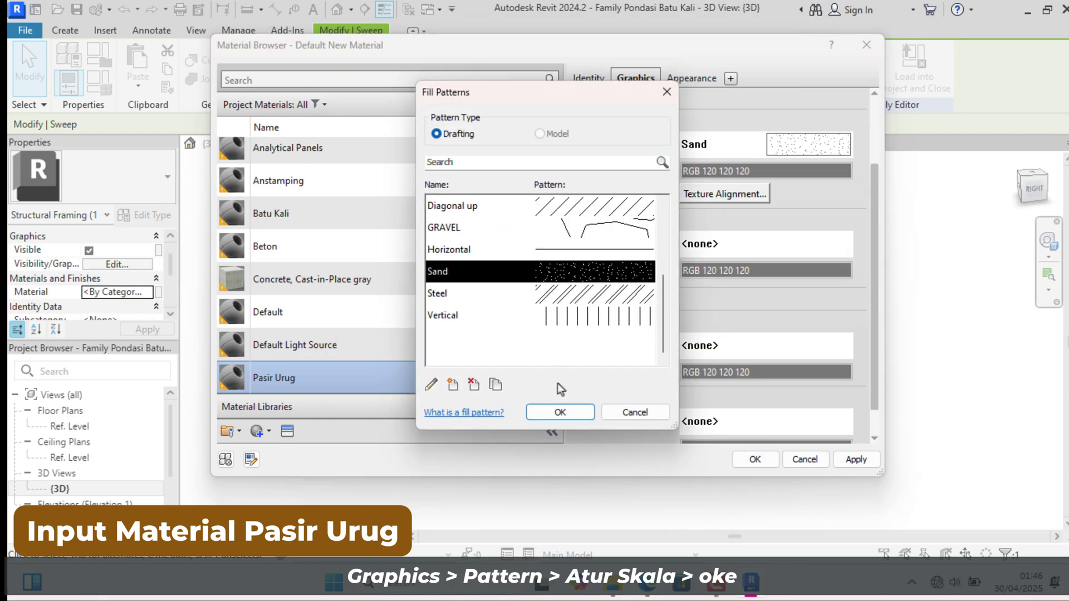
left_click(560, 411)
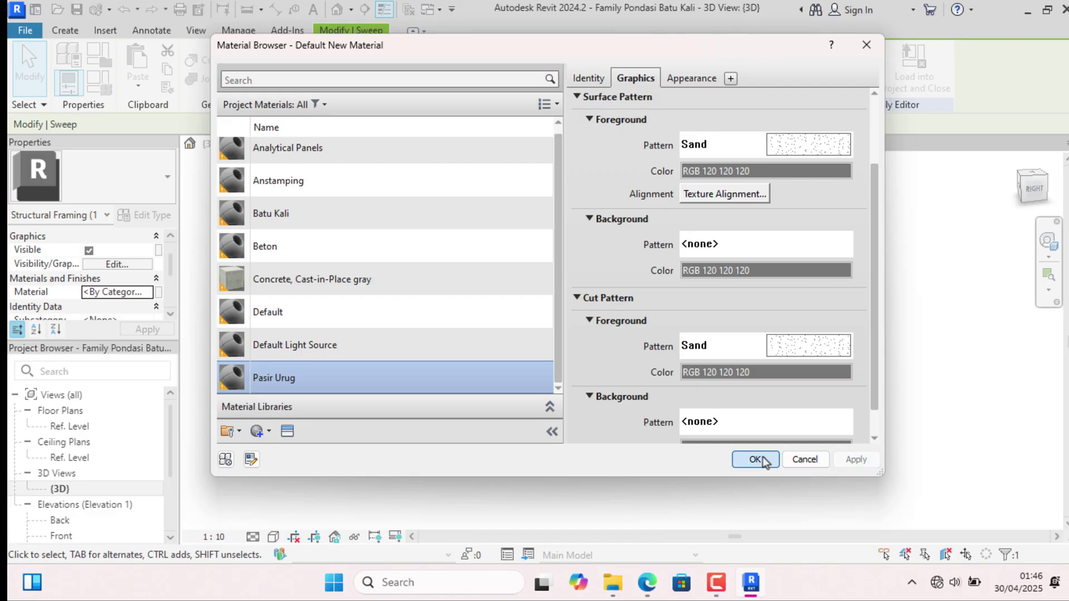
left_click(757, 462)
left_click(512, 461)
Orbit to a corner view of the whole foundation and switch the visual style to a realistic display of the material textures
scroll(528, 363, "down", 1)
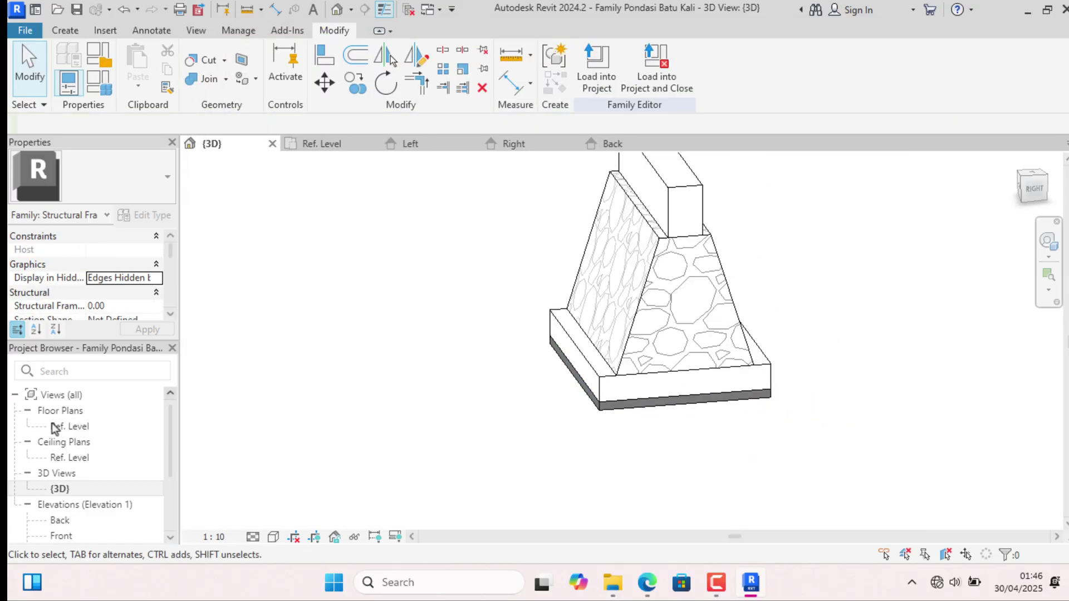
scroll(594, 378, "down", 2)
middle_click_drag(424, 428, 393, 490, "shift")
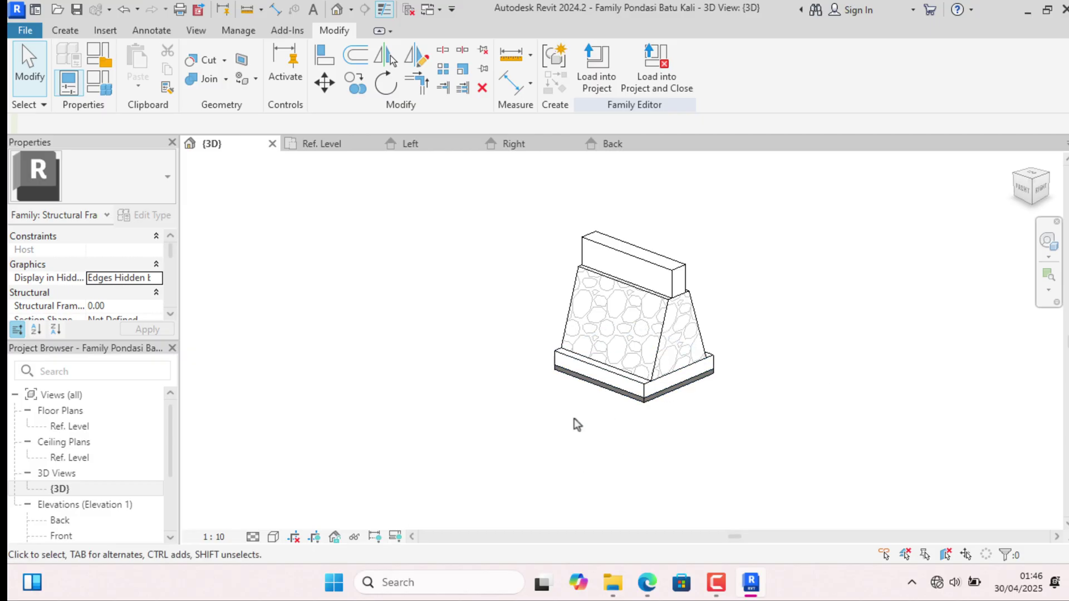
left_click(274, 539)
left_click(312, 518)
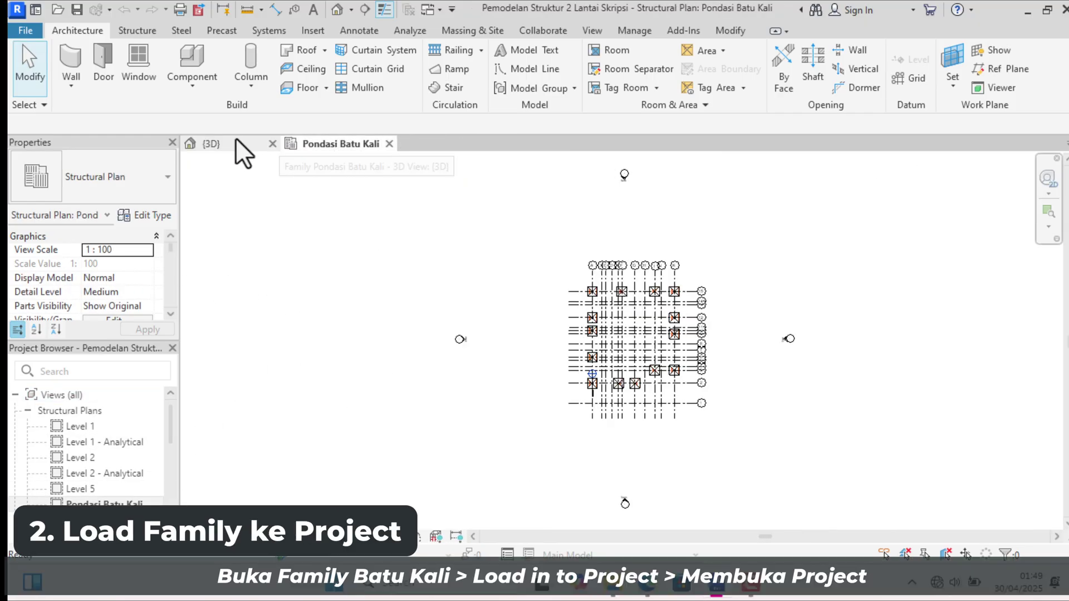
Load the Family Pondasi Batu Kali family into the two-storey structure project, showing the column footings in the Pondasi Batu Kali plan
left_click(235, 139)
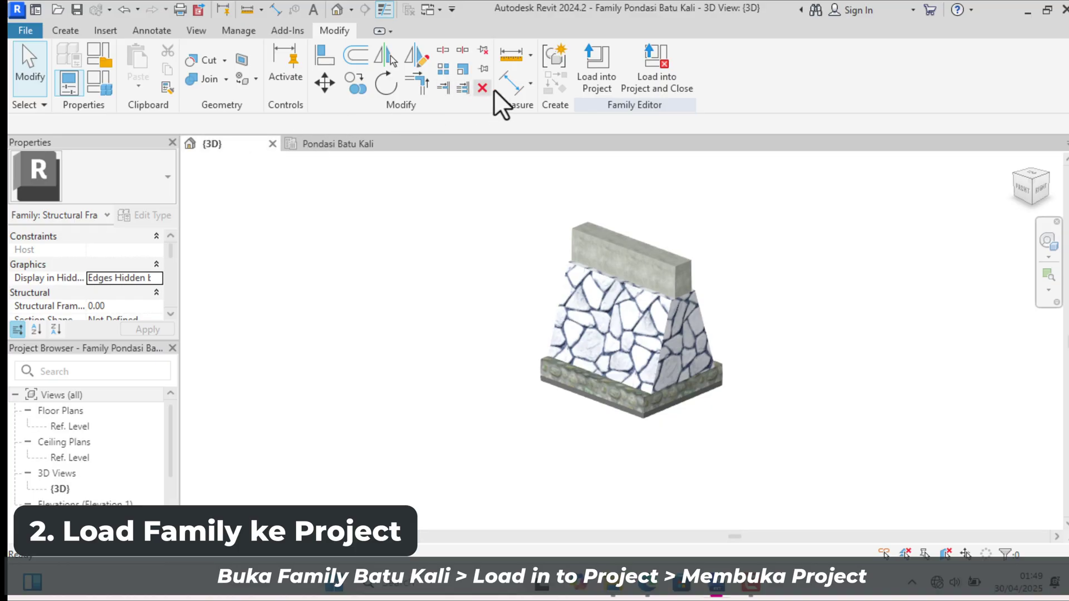
left_click(598, 66)
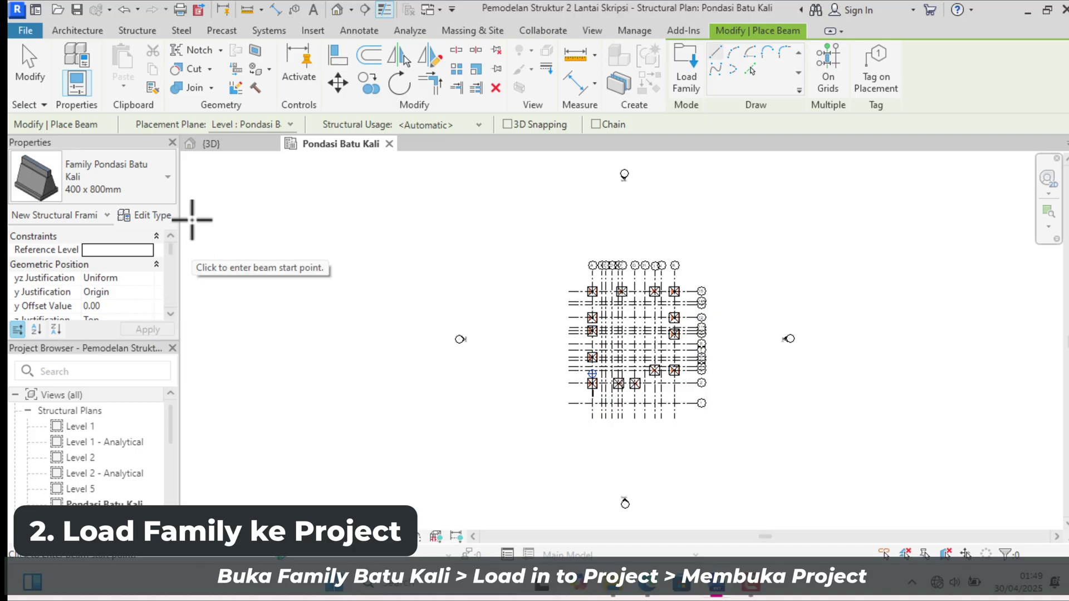
scroll(640, 305, "up", 5)
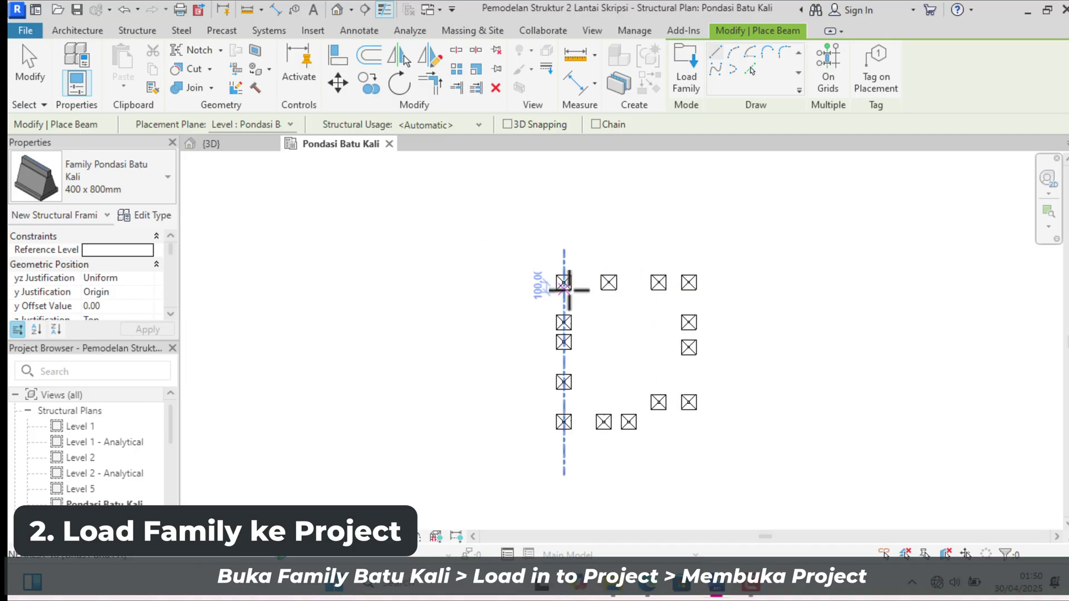
scroll(590, 279, "up", 3)
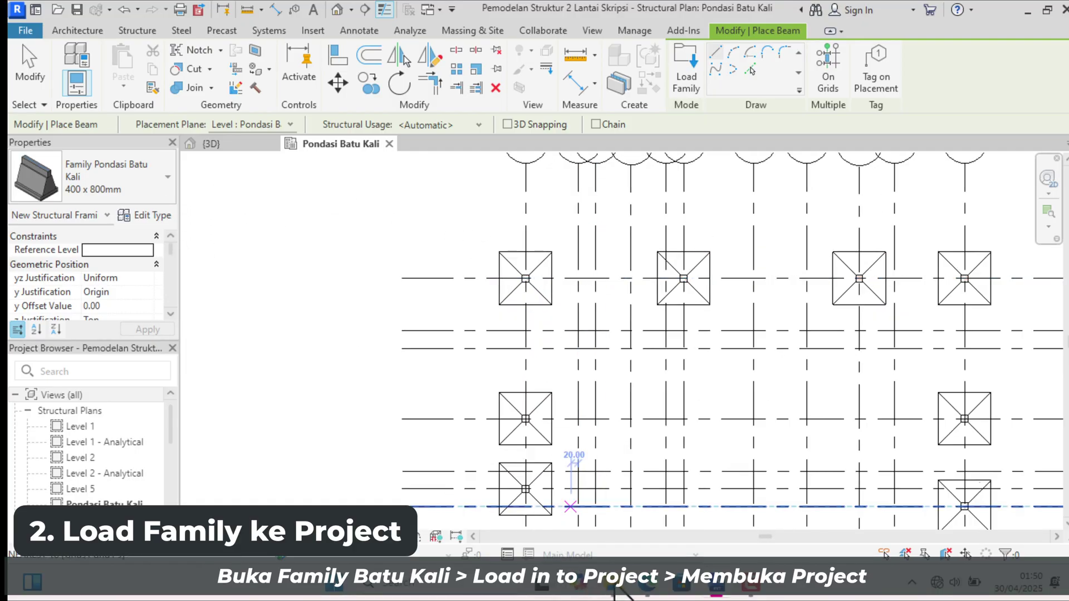
Bring up denah pondasi.pdf in the browser beside the Revit plan and examine the foundation layout along the grid lines
left_click(637, 520)
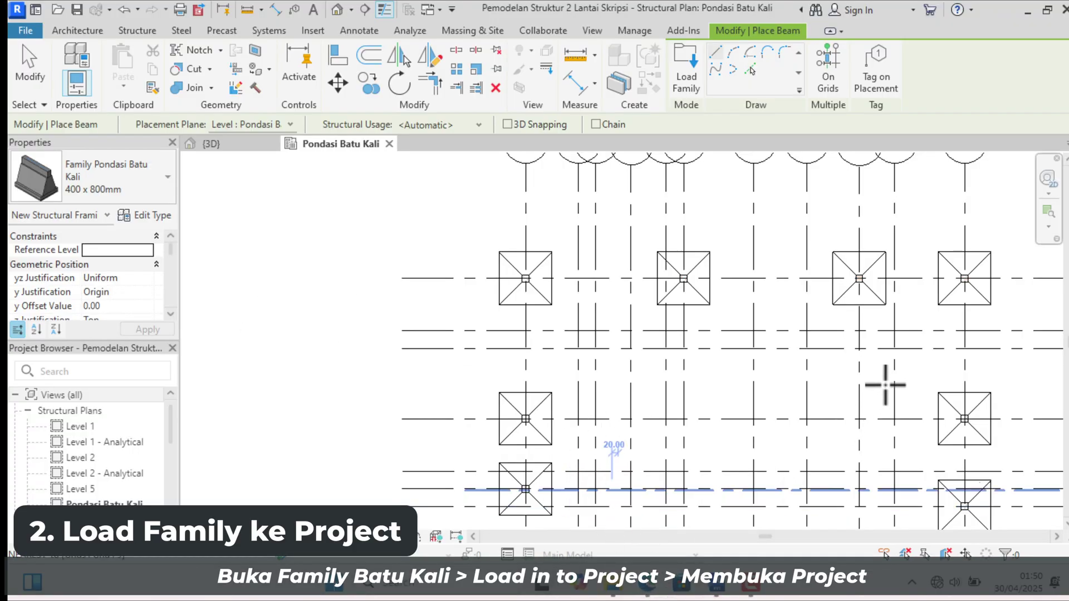
scroll(885, 384, "down", 1)
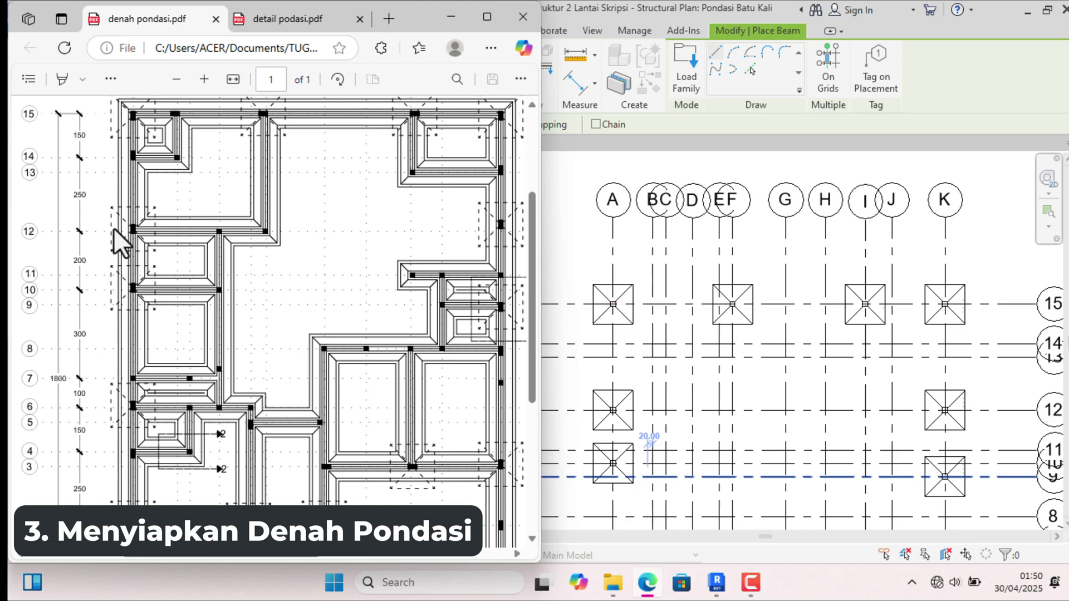
scroll(164, 238, "down", 1)
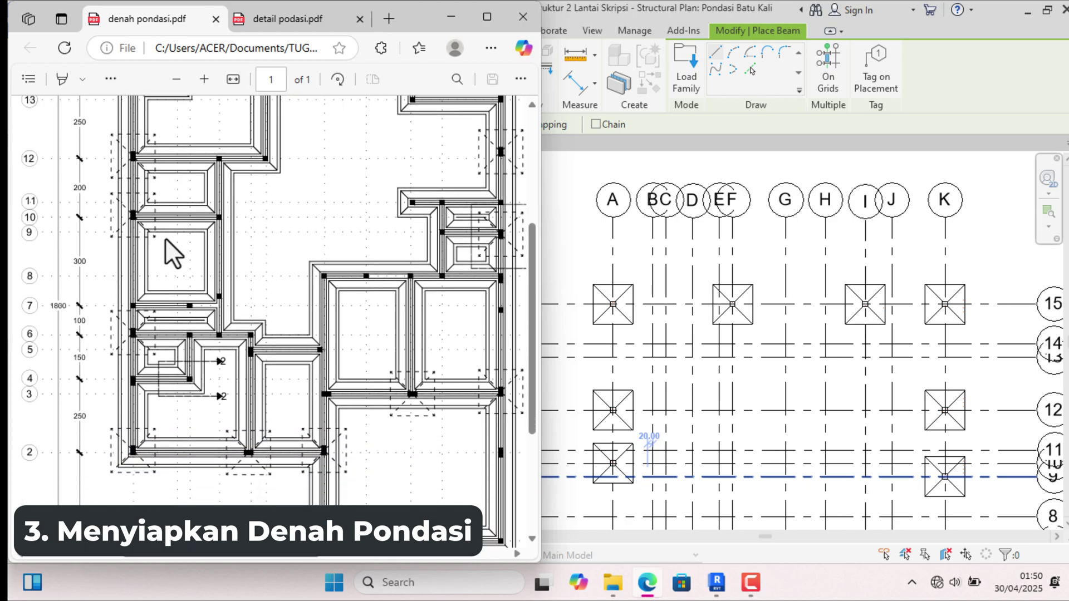
Check the foundation plan PDF and place a Family Pondasi Batu Kali 400 x 800mm foundation along grid 15 from column A to column K
scroll(164, 239, "up", 1)
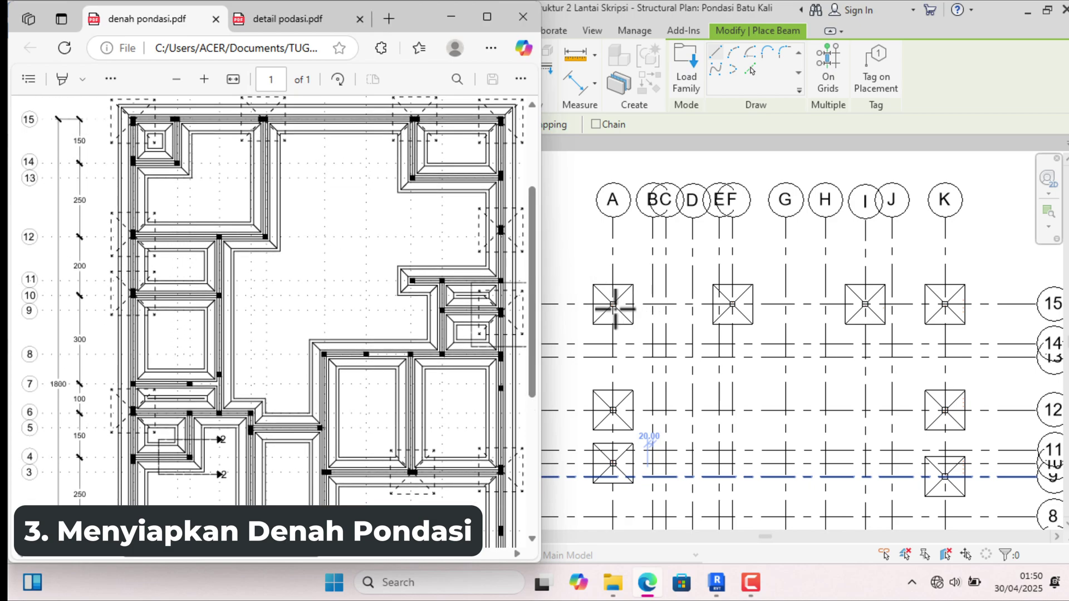
scroll(614, 305, "up", 2)
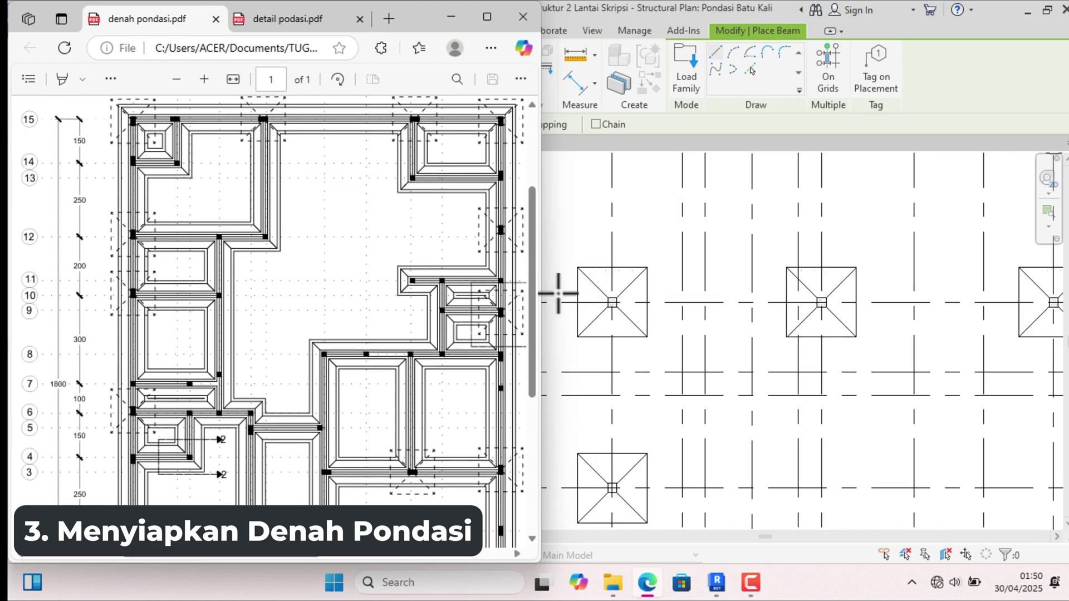
scroll(291, 304, "down", 1)
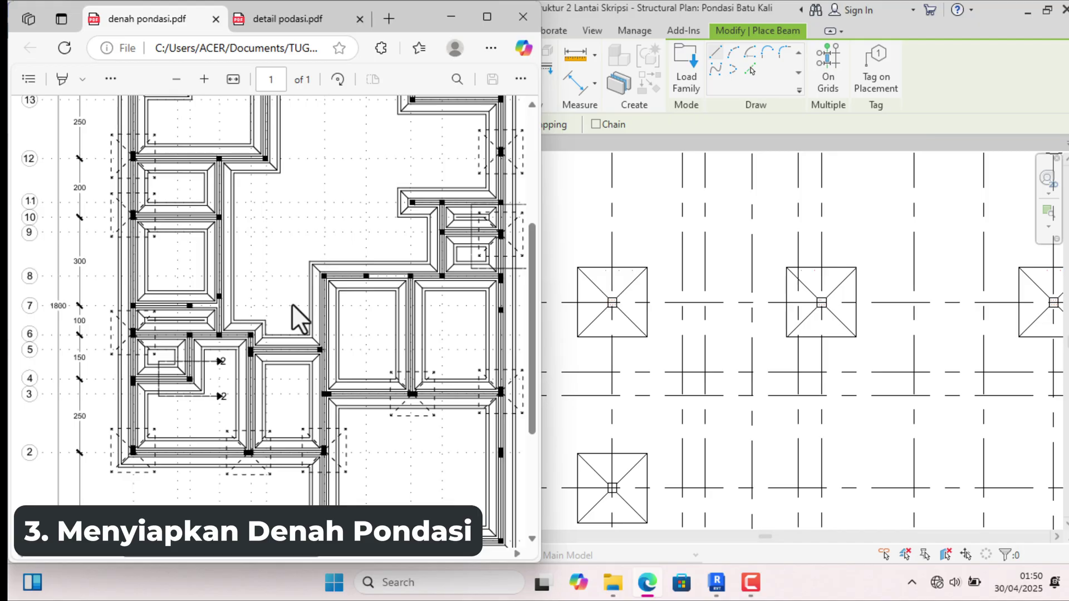
scroll(292, 302, "up", 1)
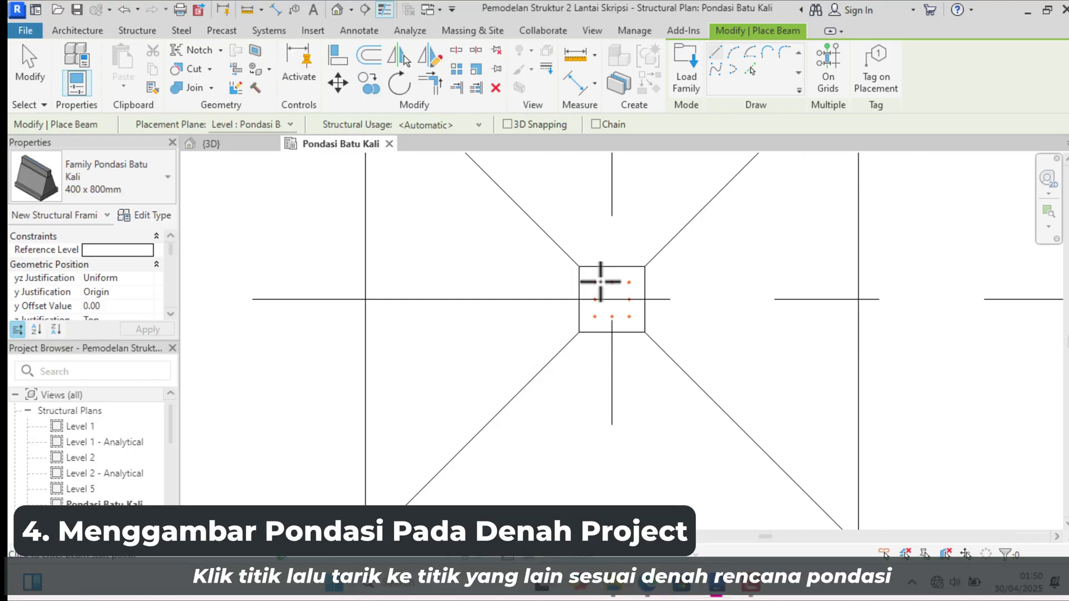
left_click(611, 299)
scroll(258, 303, "down", 5)
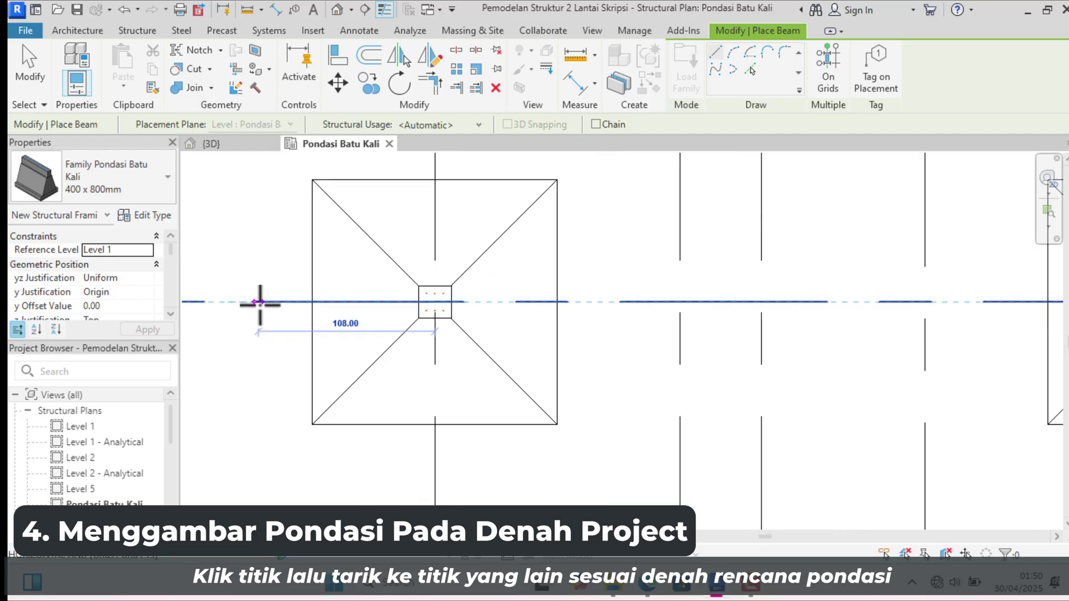
scroll(259, 306, "down", 3)
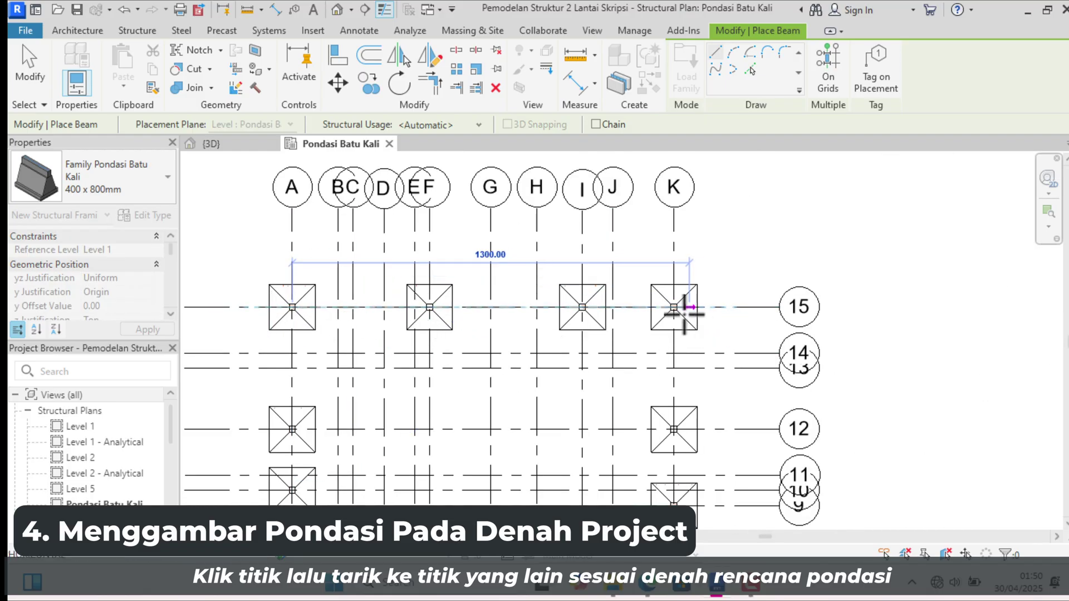
scroll(680, 306, "up", 8)
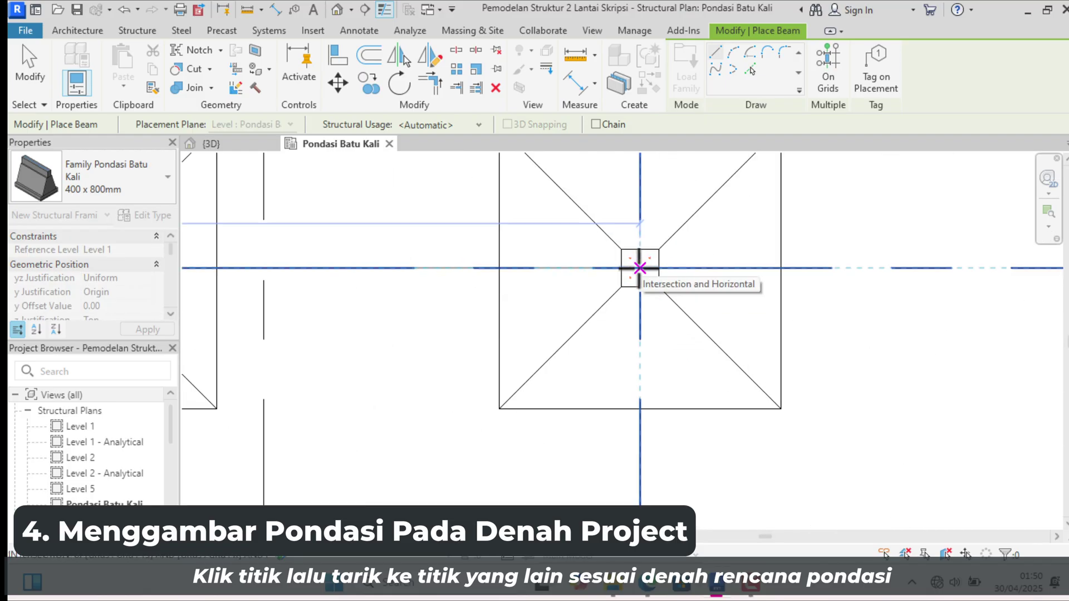
left_click(639, 268)
Place the stone foundation along grid 1 between grids G and K
scroll(640, 268, "down", 8)
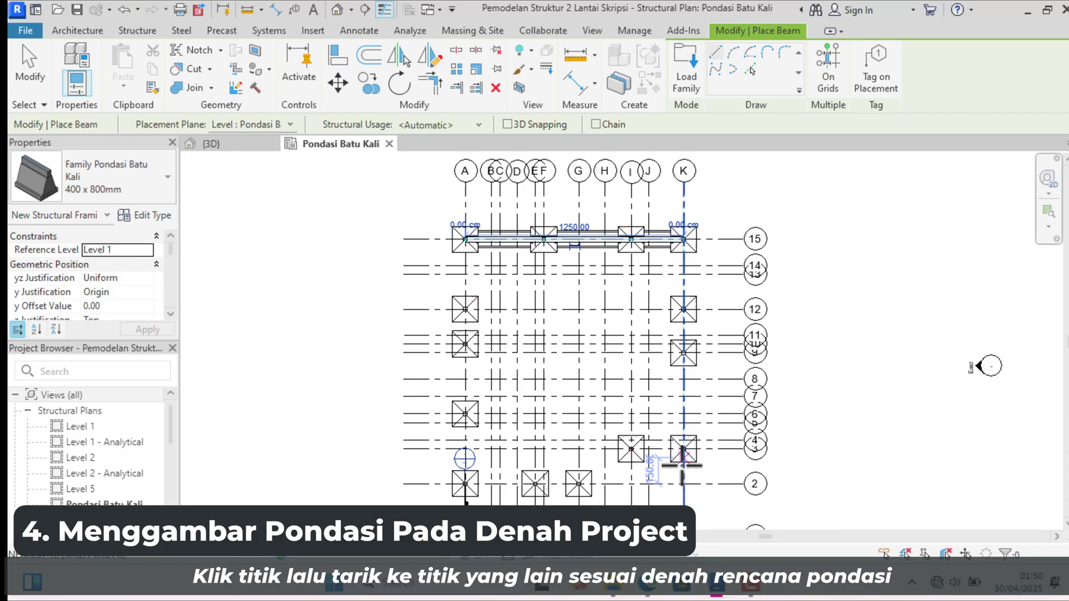
scroll(670, 466, "up", 2)
left_click(663, 447)
left_click(342, 446)
scroll(341, 446, "down", 3)
scroll(279, 395, "up", 4)
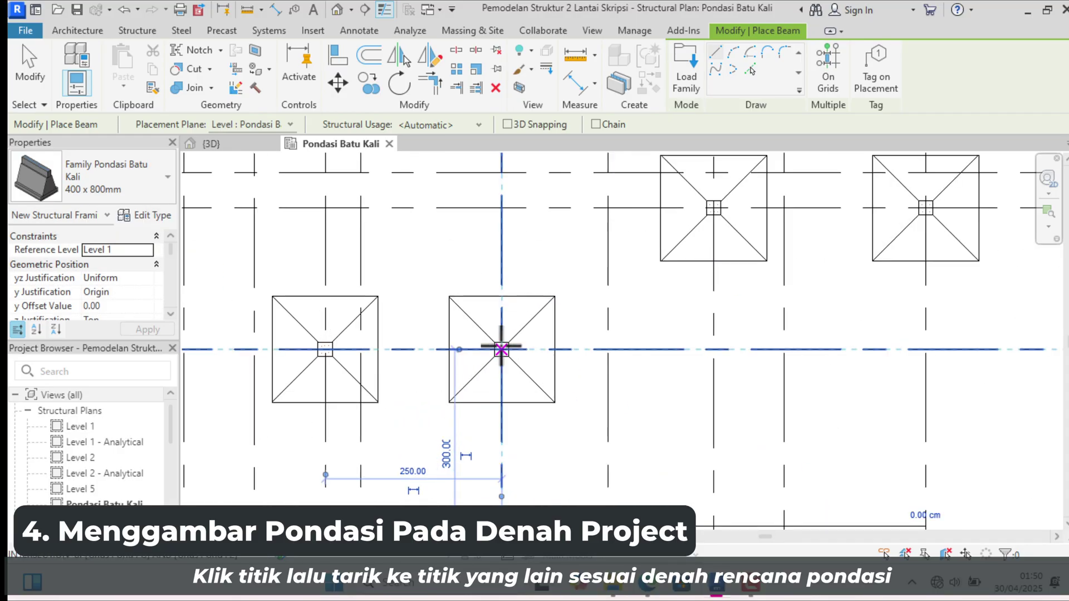
Place the stone foundation along grid 2 between the column footings at grids G and A
scroll(501, 350, "up", 4)
left_click(505, 358)
scroll(560, 375, "down", 5)
scroll(513, 226, "up", 5)
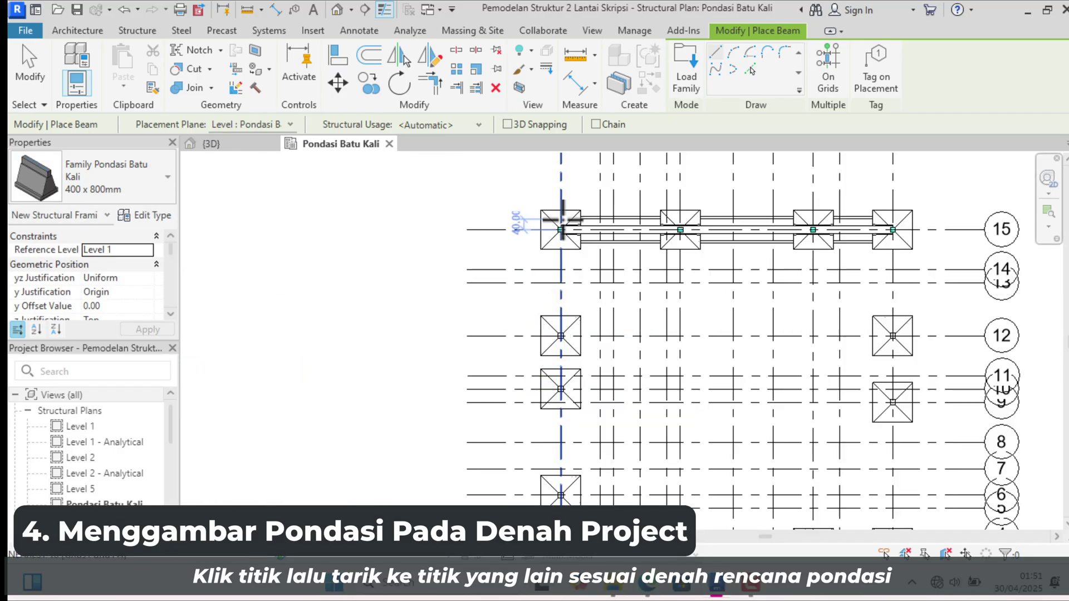
left_click(558, 238)
scroll(517, 437, "down", 8)
middle_click_drag(534, 470, 556, 372)
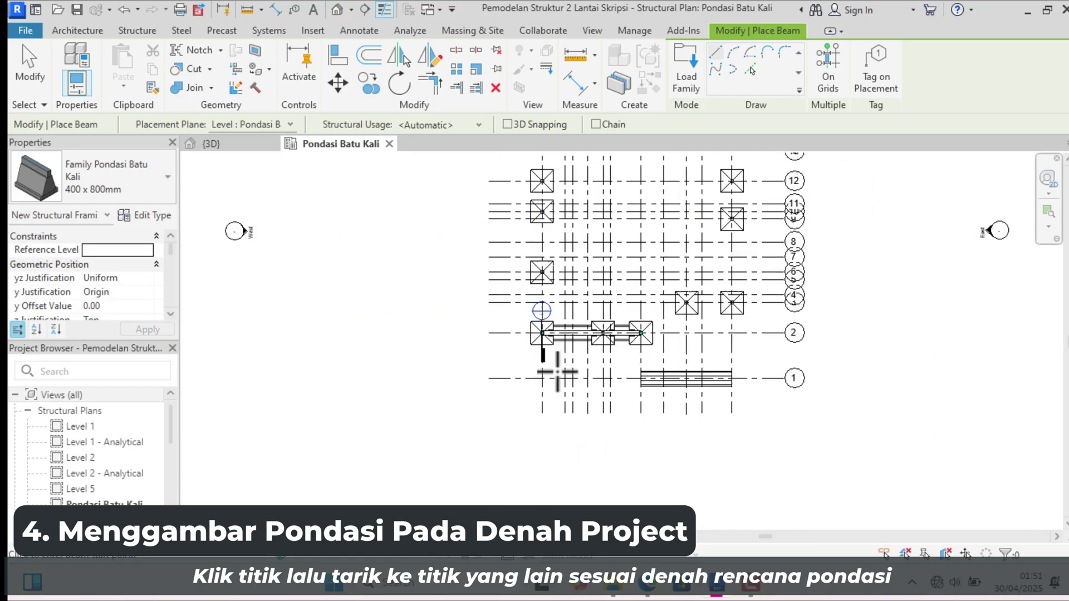
Connect the foundations on grids 2 and 1 with a stone foundation segment along grid G
scroll(538, 197, "up", 1)
scroll(545, 379, "up", 5)
left_click(542, 367)
scroll(379, 271, "down", 5)
scroll(587, 303, "up", 5)
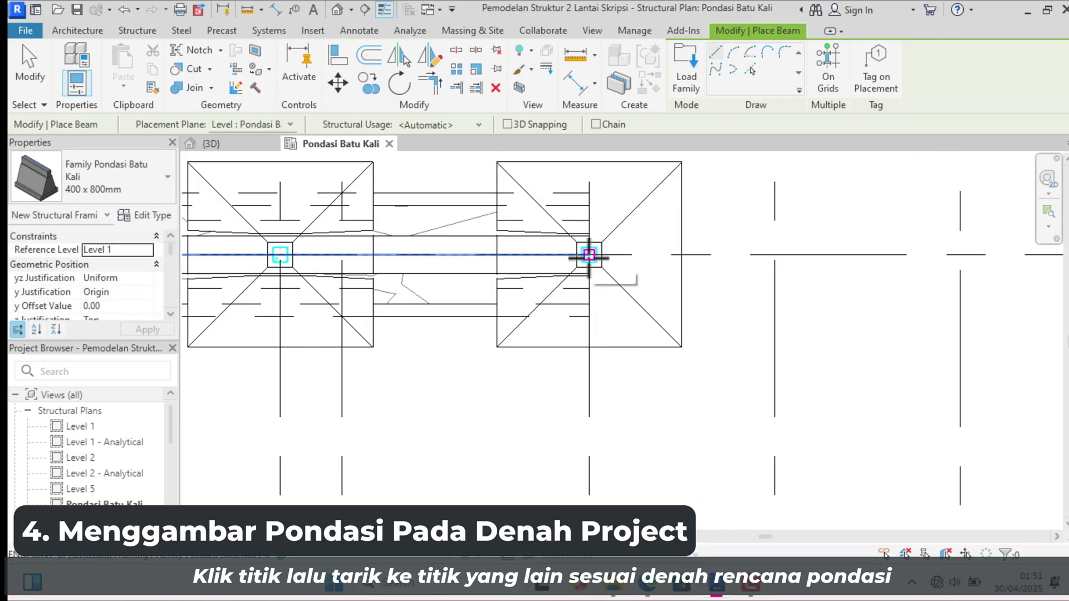
left_click(589, 255)
scroll(589, 251, "down", 4)
left_click(588, 372)
Complete the outer foundation along grid A up to grid 15 and along grid K from grid 15 down to grid 1
scroll(557, 356, "down", 5)
scroll(476, 160, "up", 5)
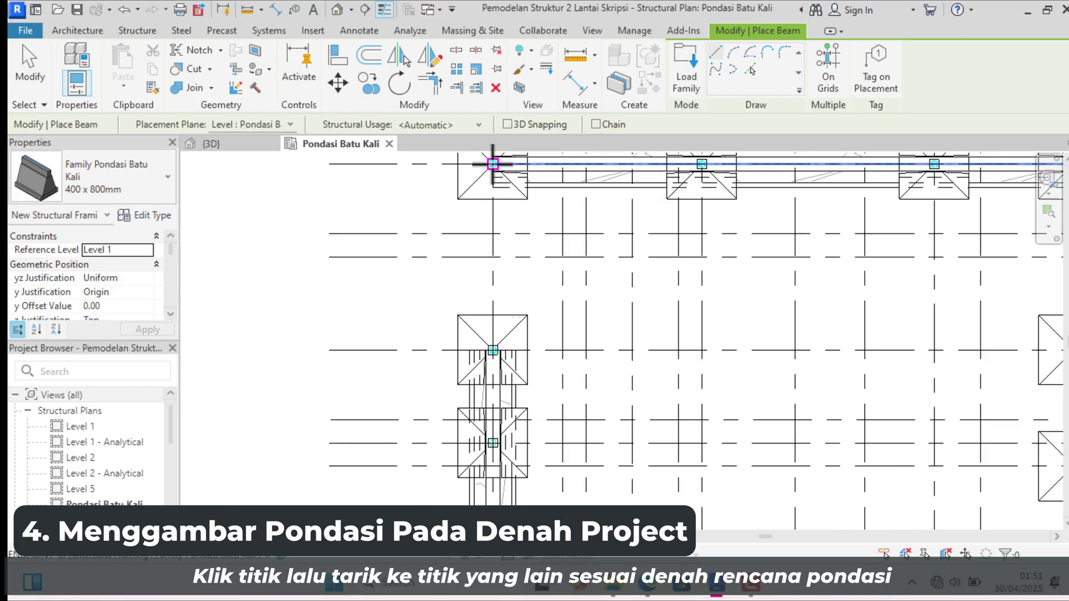
left_click(493, 164)
scroll(493, 350, "down", 5)
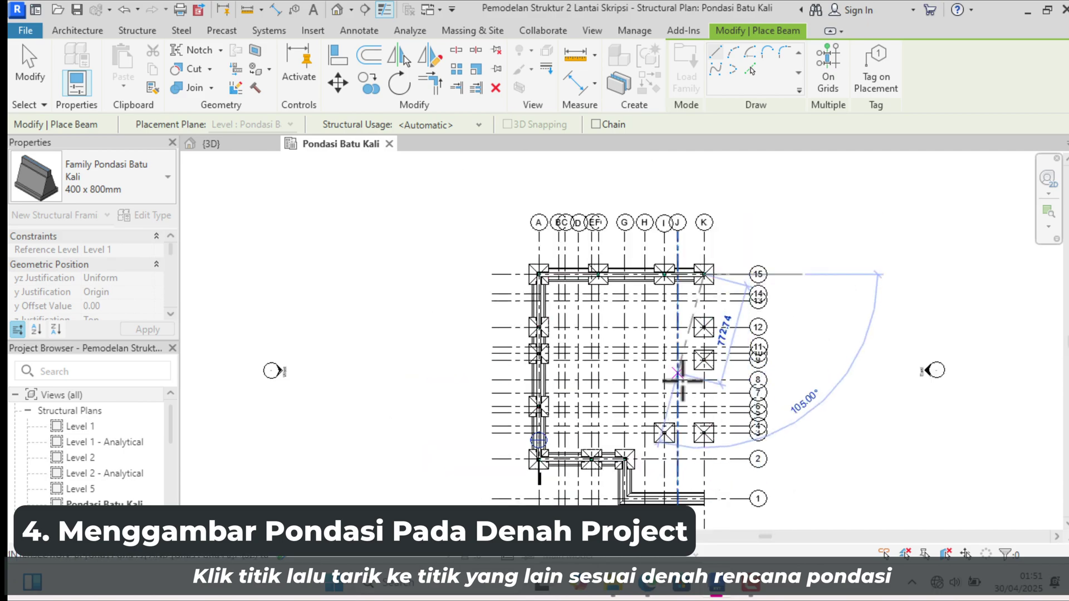
left_click(693, 440)
scroll(477, 250, "up", 3)
scroll(381, 274, "down", 3)
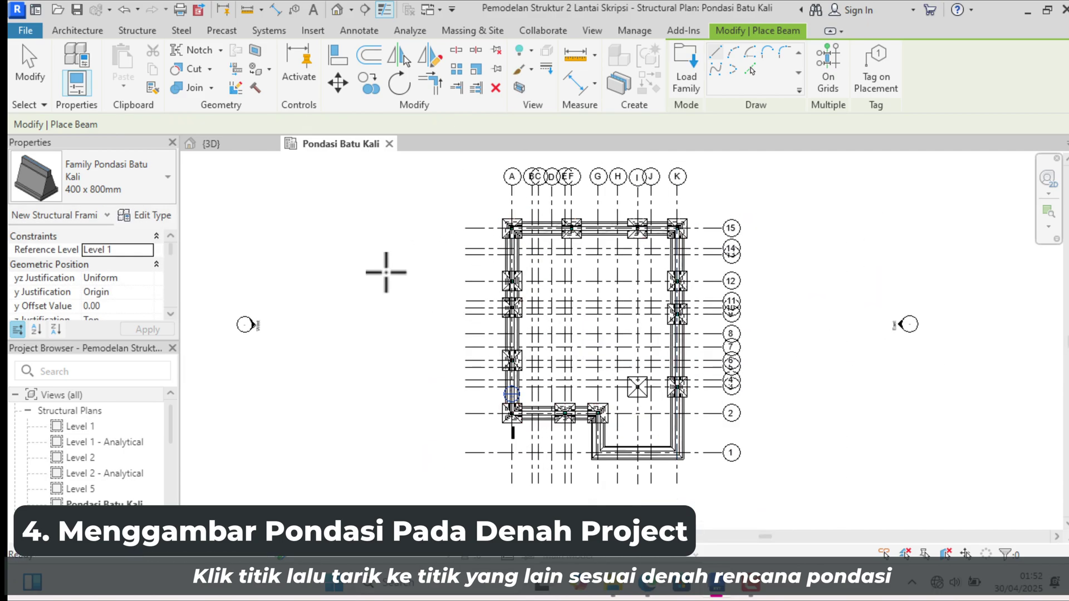
Consult denah pondasi.pdf in the browser and place the foundation along grid 14 from A to B and along grid B between grids 14 and 15
left_click(643, 583)
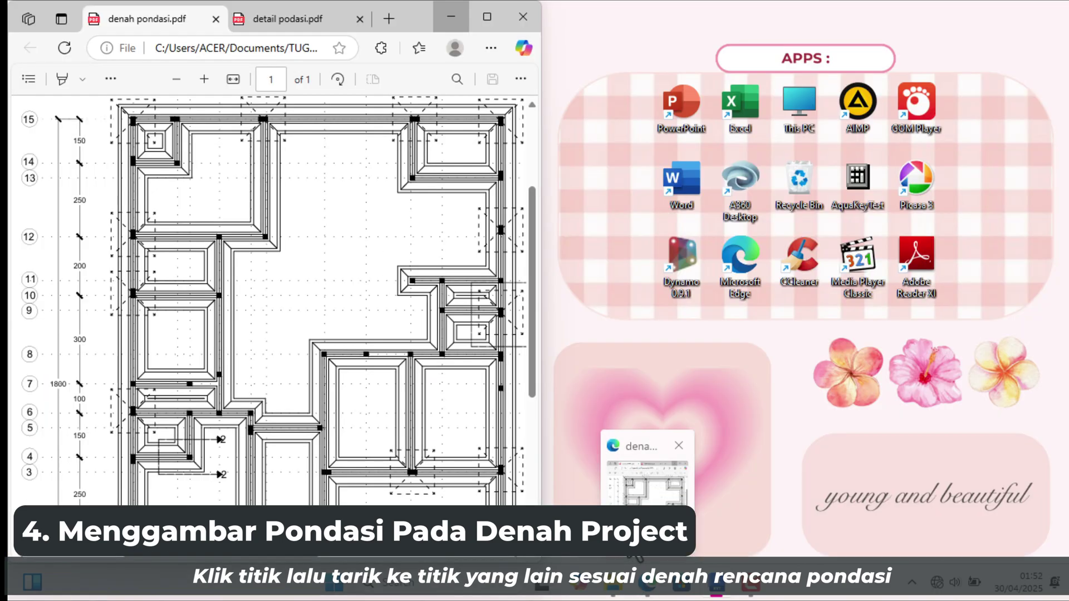
left_click(636, 557)
left_click(450, 15)
scroll(534, 300, "up", 5)
left_click(534, 301)
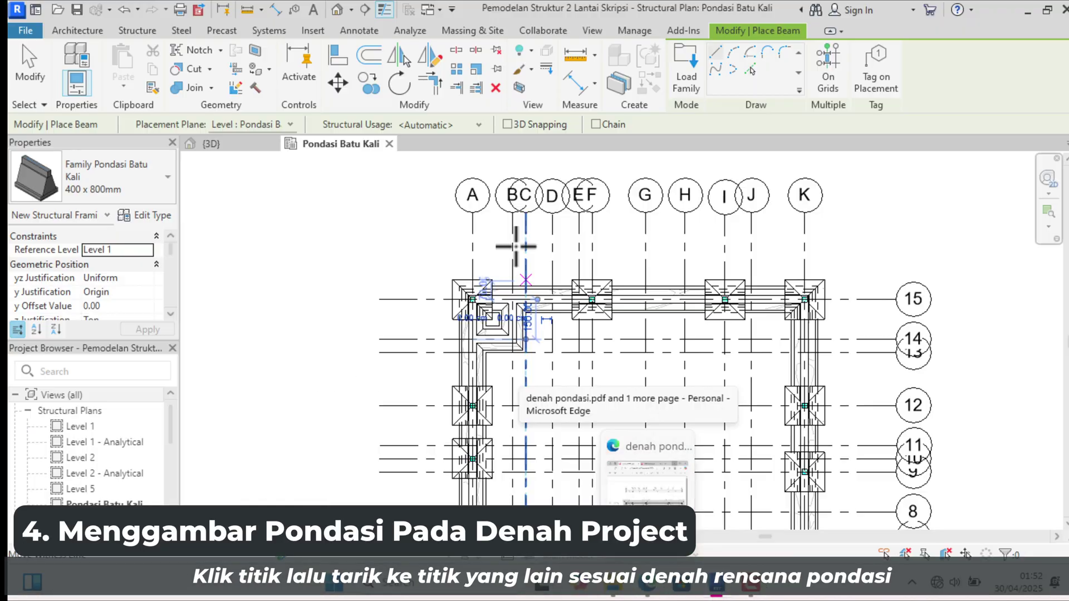
Place the foundation along grid 12 from A to F and along grid F from grid 15 down to grid 12
scroll(515, 238, "up", 5)
left_click(665, 412)
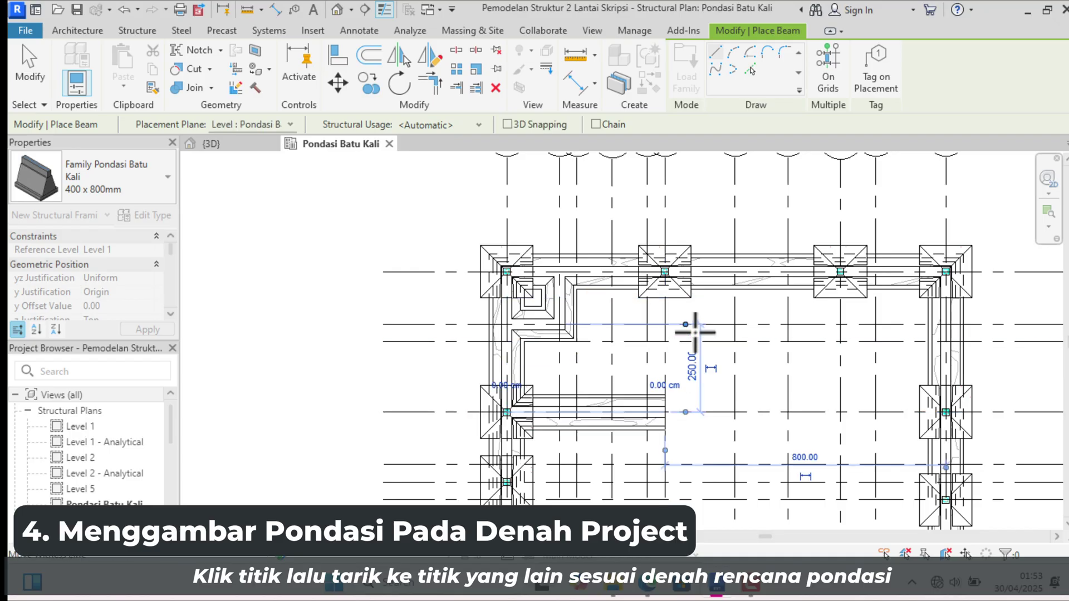
scroll(675, 263, "up", 2)
left_click(656, 279)
scroll(656, 280, "down", 2)
left_click(656, 419)
Place the foundation along grid 10 from A to D and along grid D between grids 10 and 12
mouse_move(644, 583)
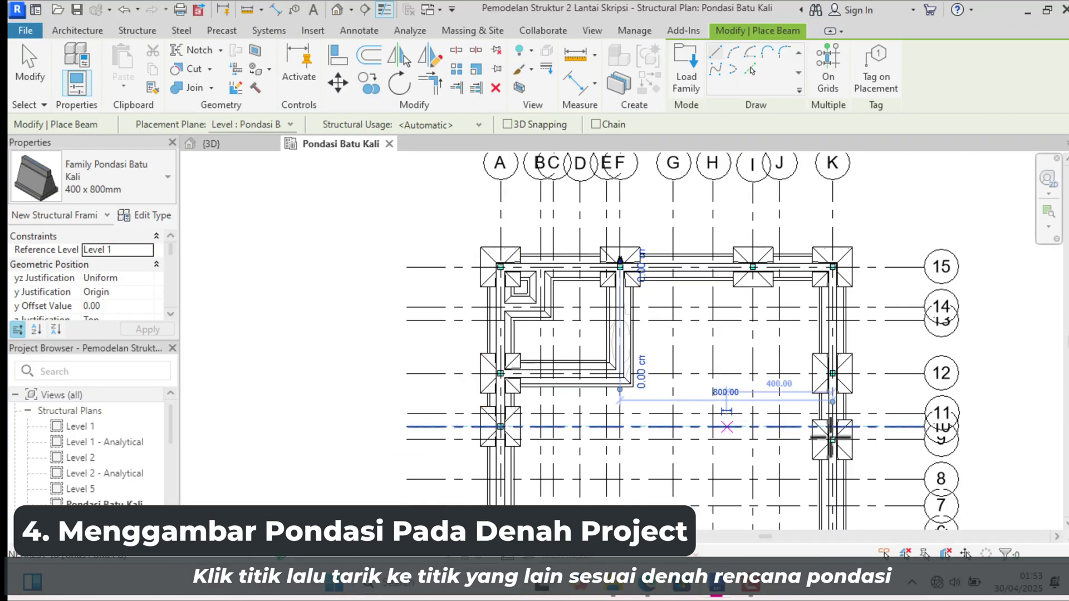
scroll(488, 418, "up", 3)
left_click(488, 429)
scroll(548, 448, "up", 2)
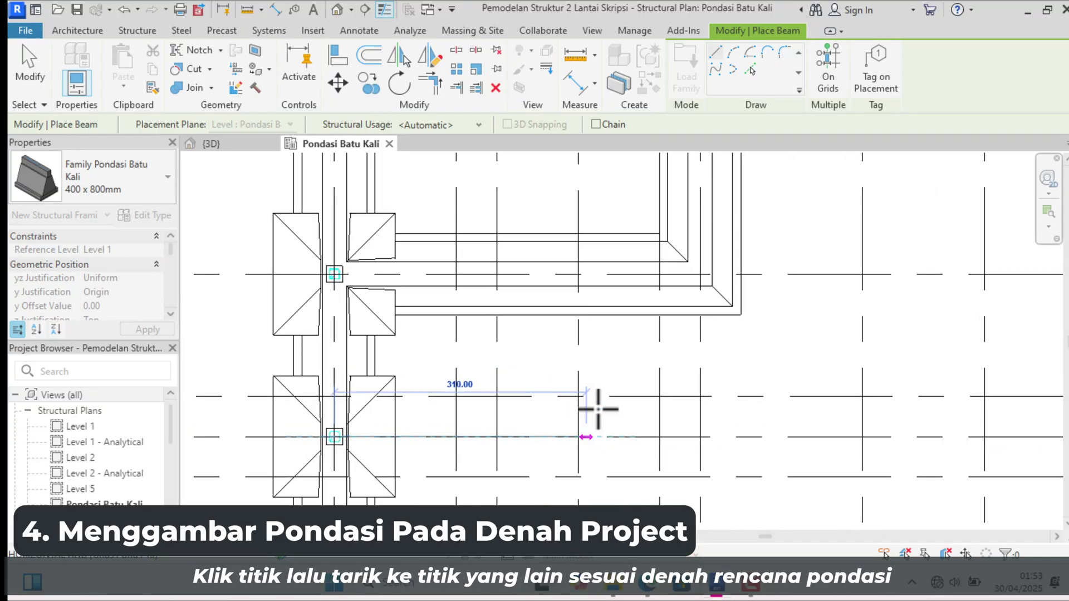
left_click(584, 234)
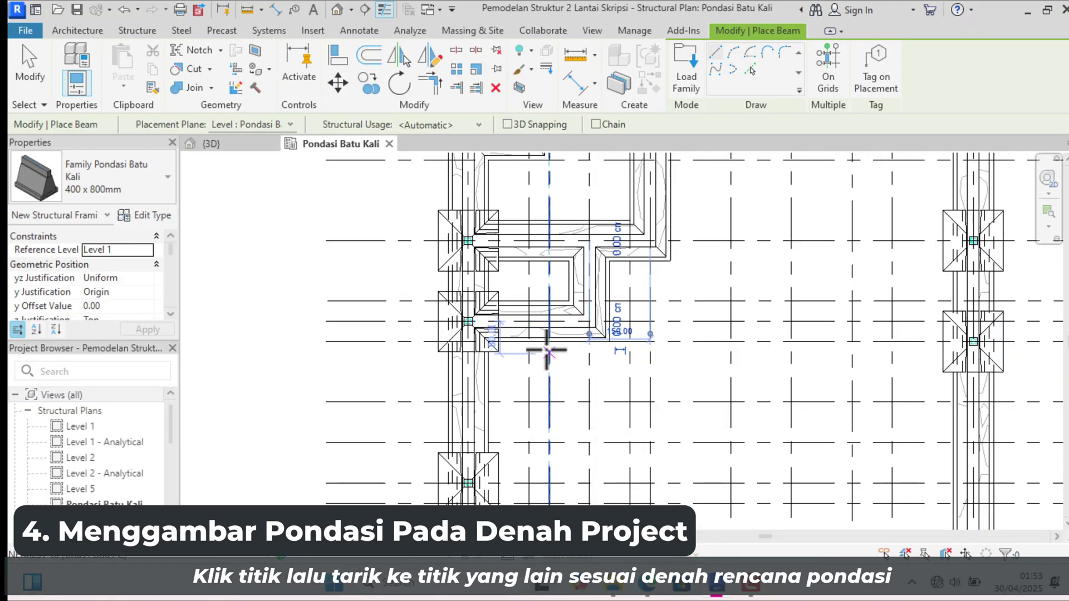
Recheck the plan PDF and place the foundation along grid 7 from A to D and along grid D between grids 7 and 10
scroll(546, 349, "down", 1)
left_click(646, 584)
scroll(361, 322, "down", 1)
left_click(451, 17)
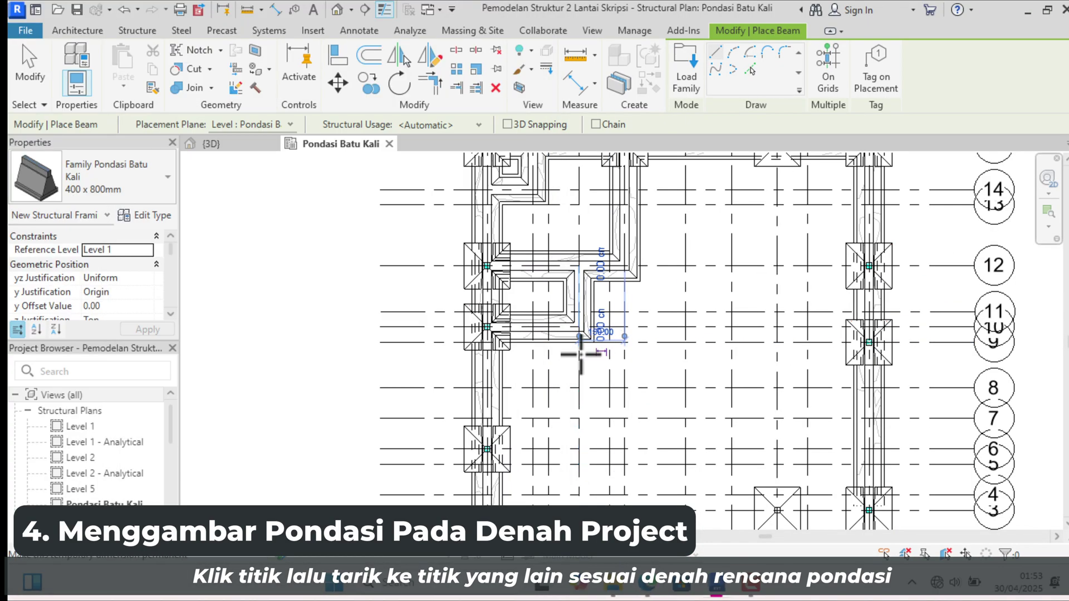
scroll(494, 421, "up", 2)
left_click(481, 417)
left_click(620, 417)
left_click(621, 277)
Check the plan PDF again and place the foundation along grid 6 from A to D and along grid D between grids 7 and 6
left_click(645, 583)
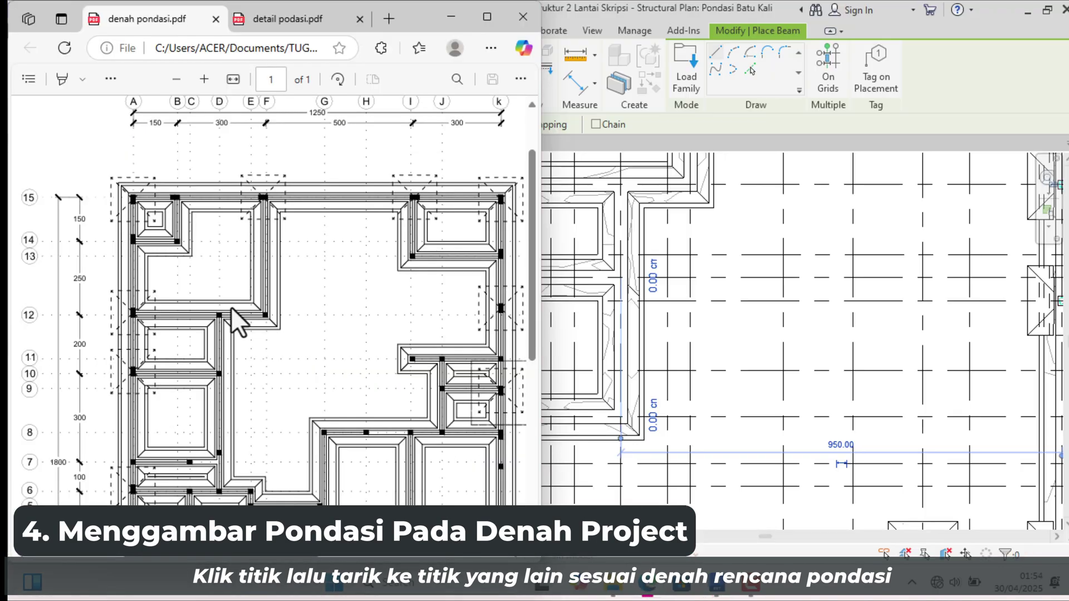
scroll(407, 81, "up", 1)
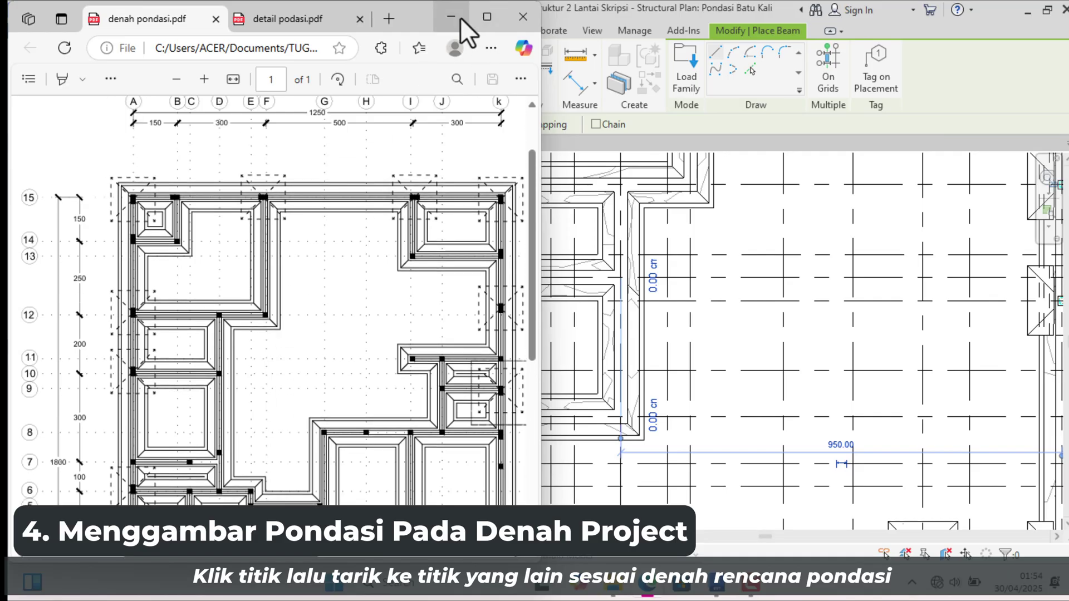
left_click(460, 17)
scroll(409, 362, "down", 2)
scroll(463, 437, "up", 3)
left_click(463, 436)
left_click(622, 436)
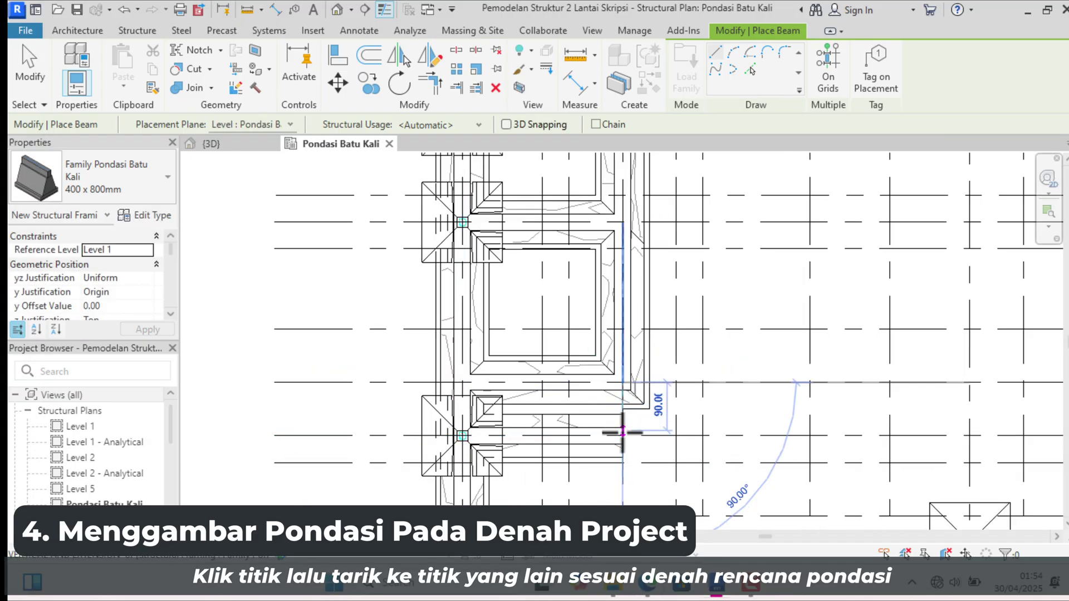
scroll(544, 303, "down", 2)
Place the foundation along grid 4 from A to C and along grid C between grids 6 and 4
scroll(489, 425, "up", 2)
left_click(599, 425)
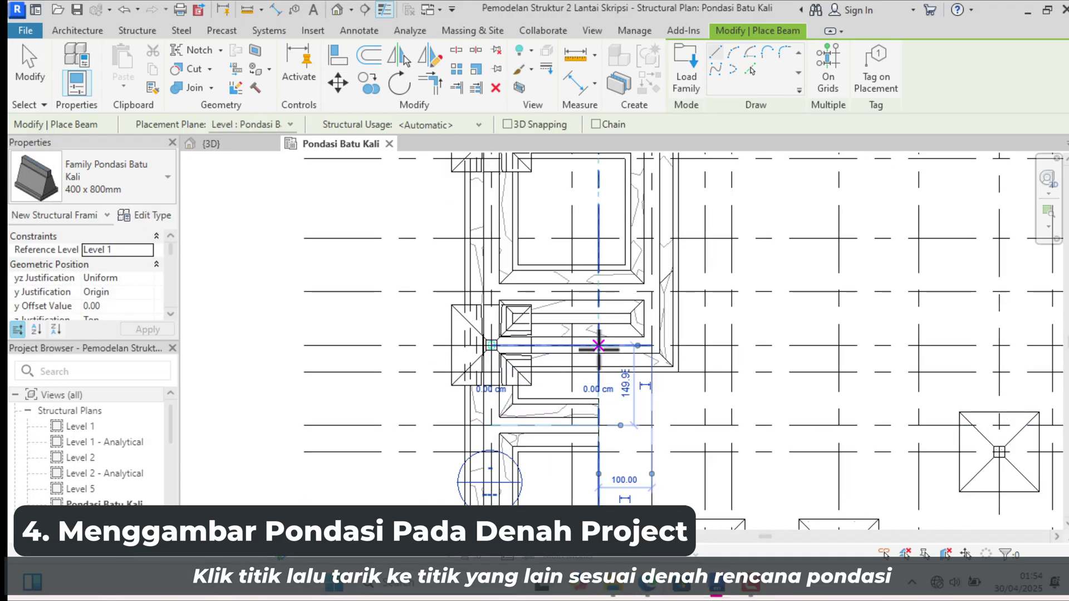
left_click(599, 346)
left_click(598, 425)
Consult the lower part of the plan PDF and place the foundation along grid E from grid 2 up to grid 6
mouse_move(647, 583)
left_click(643, 512)
scroll(225, 326, "down", 2)
scroll(250, 350, "down", 2)
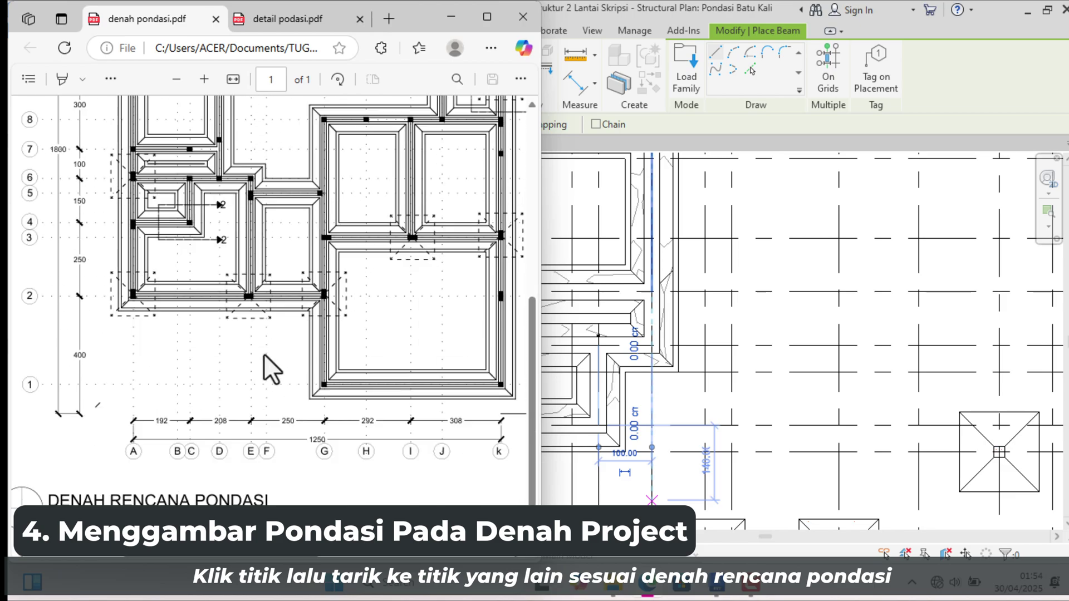
left_click(451, 16)
scroll(625, 362, "down", 2)
scroll(611, 429, "up", 3)
left_click(611, 429)
scroll(554, 373, "down", 2)
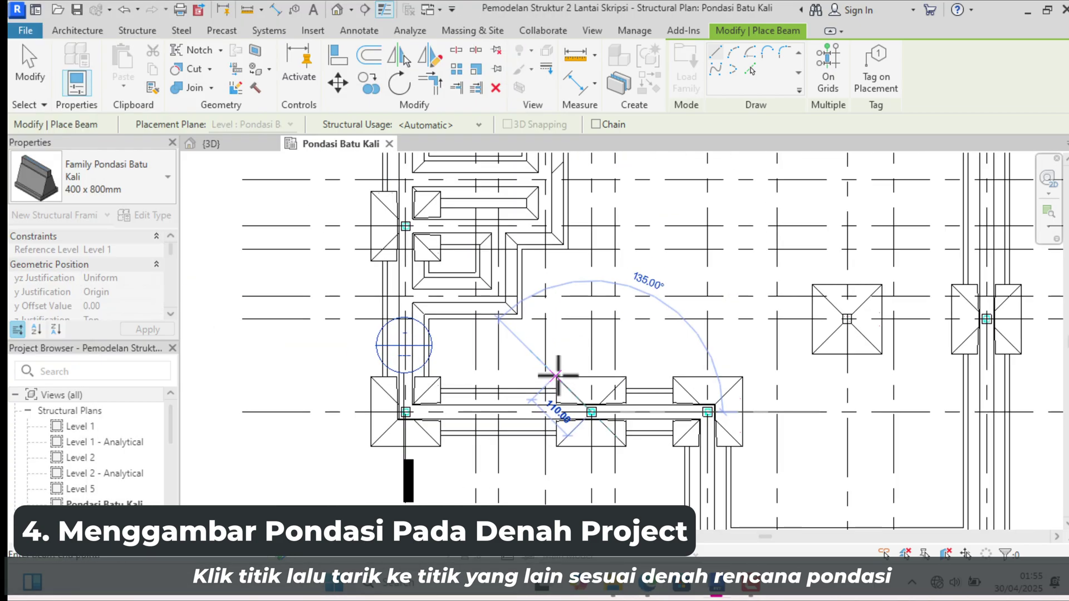
left_click(579, 261)
scroll(592, 262, "up", 4)
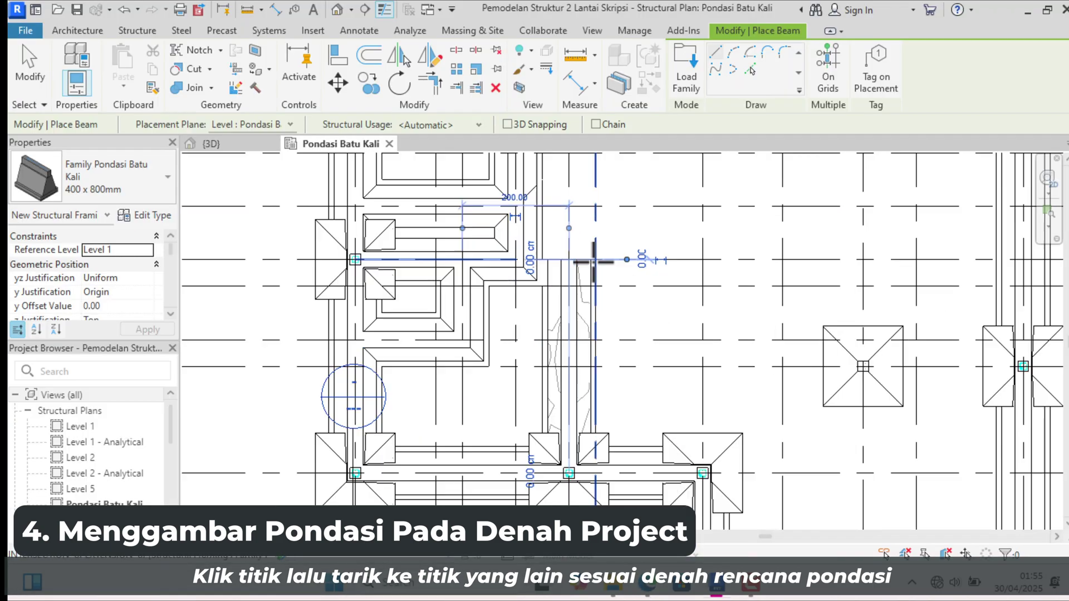
Try to extend the foundation on grid 6 to the foundation on grid E
left_click(461, 265)
left_click(553, 265)
scroll(553, 265, "down", 3)
left_click(1028, 542)
key("Escape")
key("Escape")
scroll(557, 267, "up", 3)
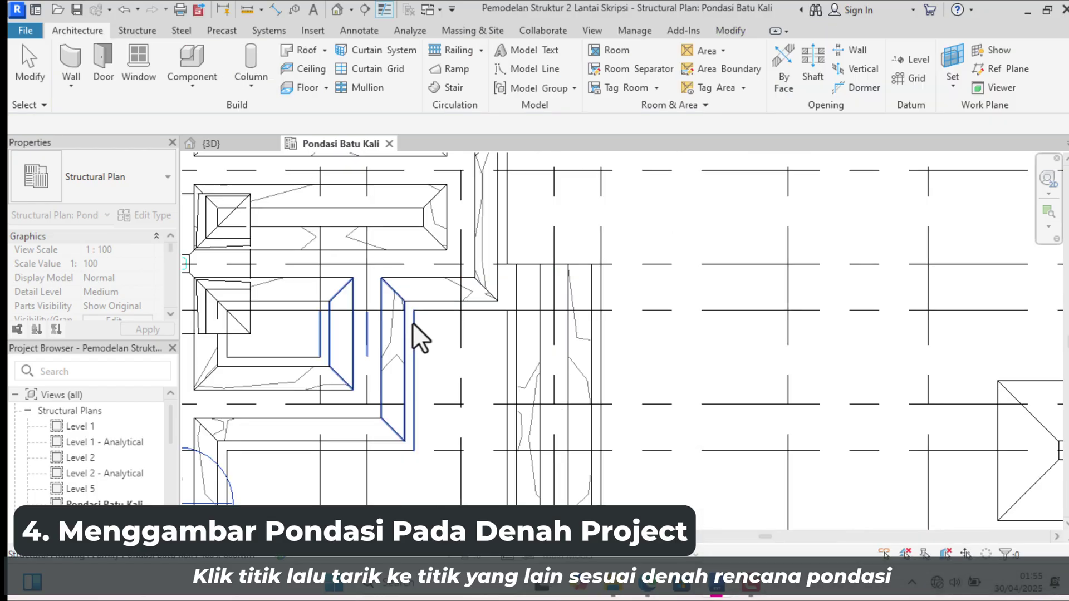
scroll(490, 272, "down", 2)
scroll(502, 264, "up", 2)
left_click(526, 272)
key("Escape")
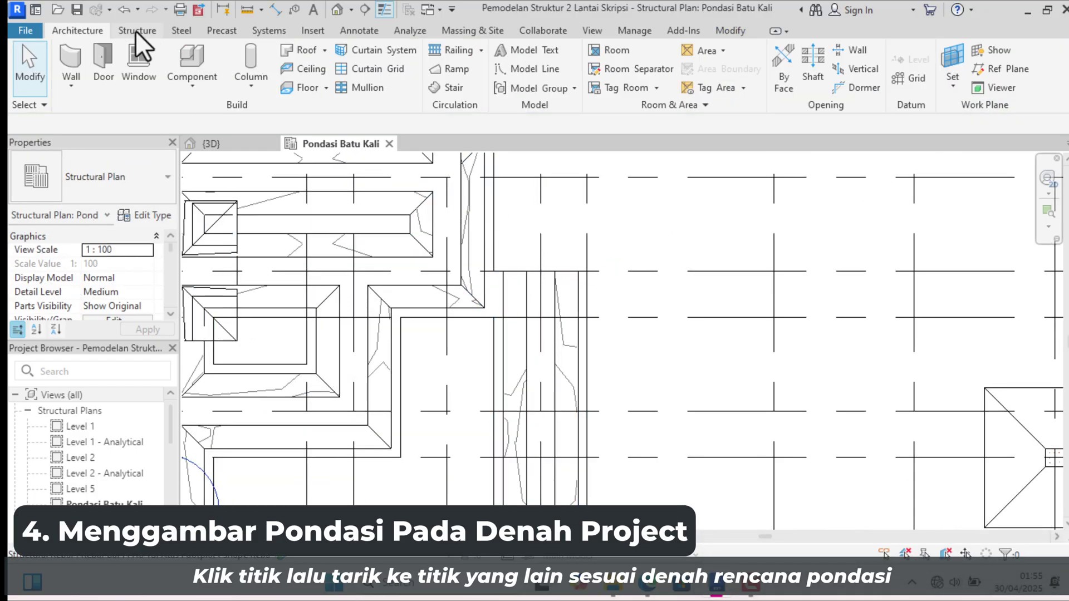
Load the Family Pondasi Batu Kali into the structure project again from the family editor
left_click(135, 31)
left_click(385, 70)
left_click(149, 169)
left_click(149, 168)
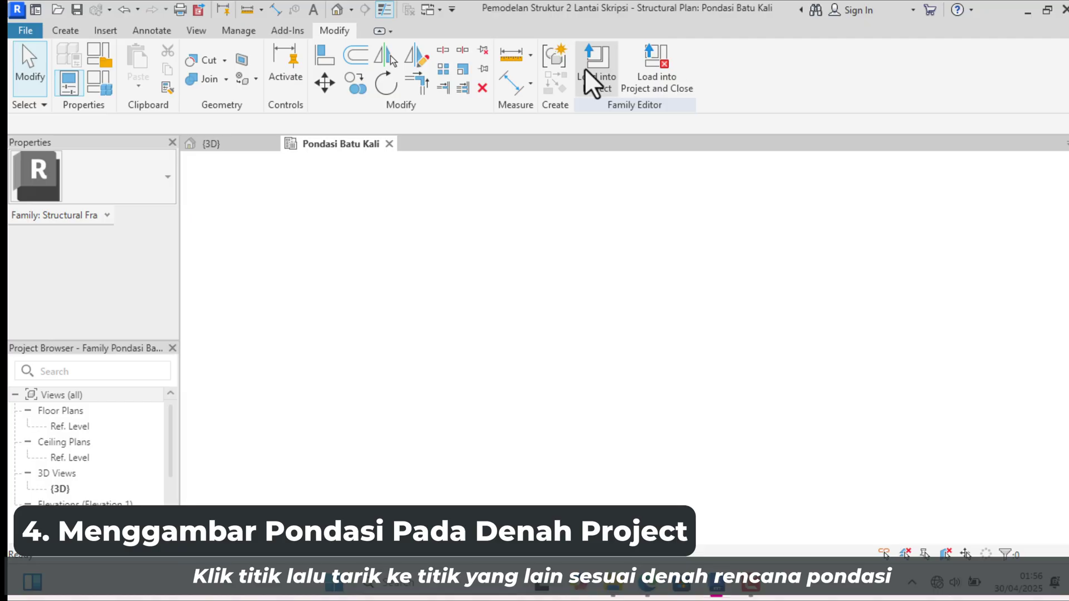
left_click(586, 69)
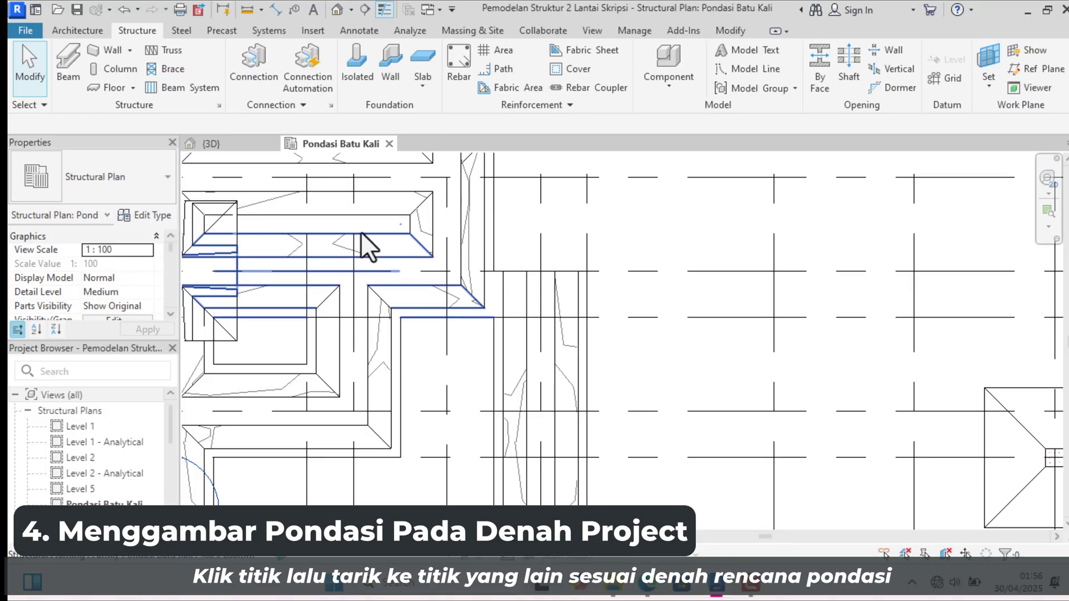
Consult the plan PDF and place the stone foundation along grid G from grid 2 to 8 and along grid 8 from G to K
scroll(513, 358, "down", 4)
scroll(504, 371, "up", 5)
scroll(497, 359, "up", 3)
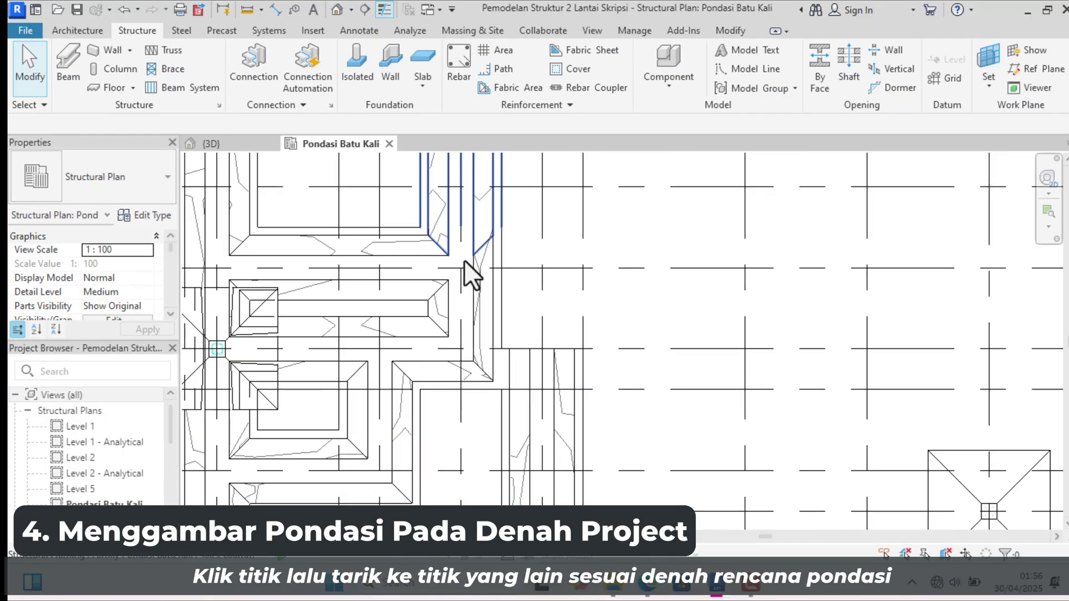
left_click(68, 62)
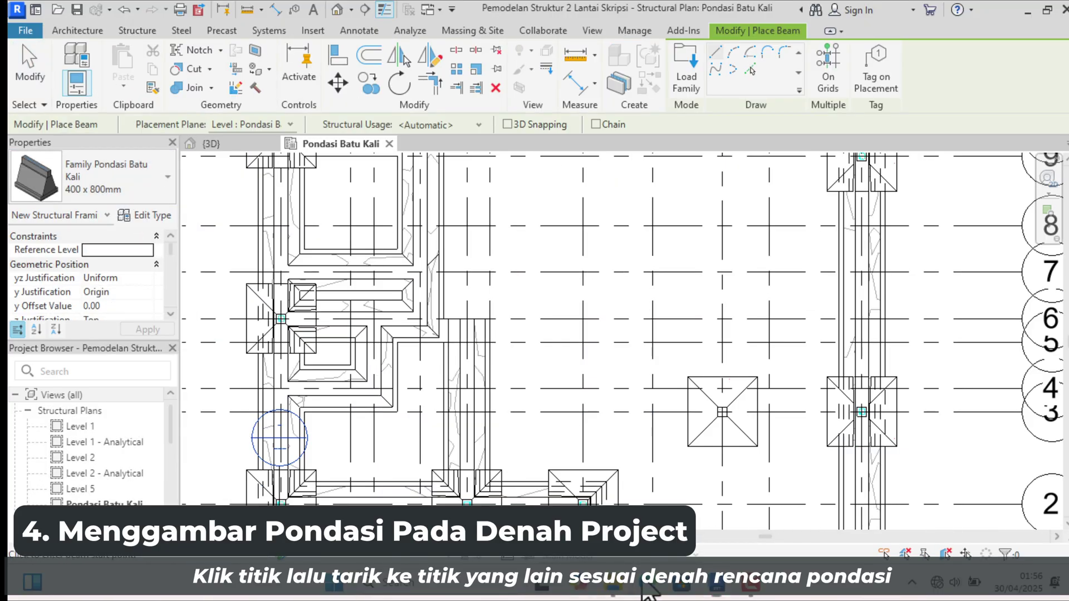
key("alt+Tab")
scroll(175, 251, "down", 2)
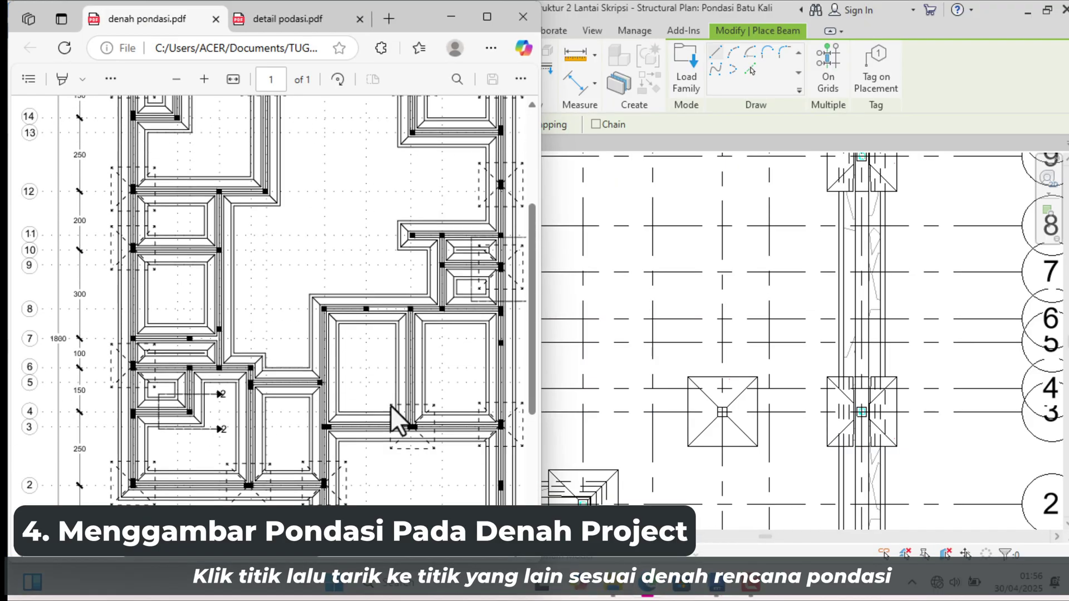
left_click(451, 18)
scroll(573, 446, "up", 2)
left_click(562, 416)
scroll(556, 418, "down", 3)
left_click(511, 197)
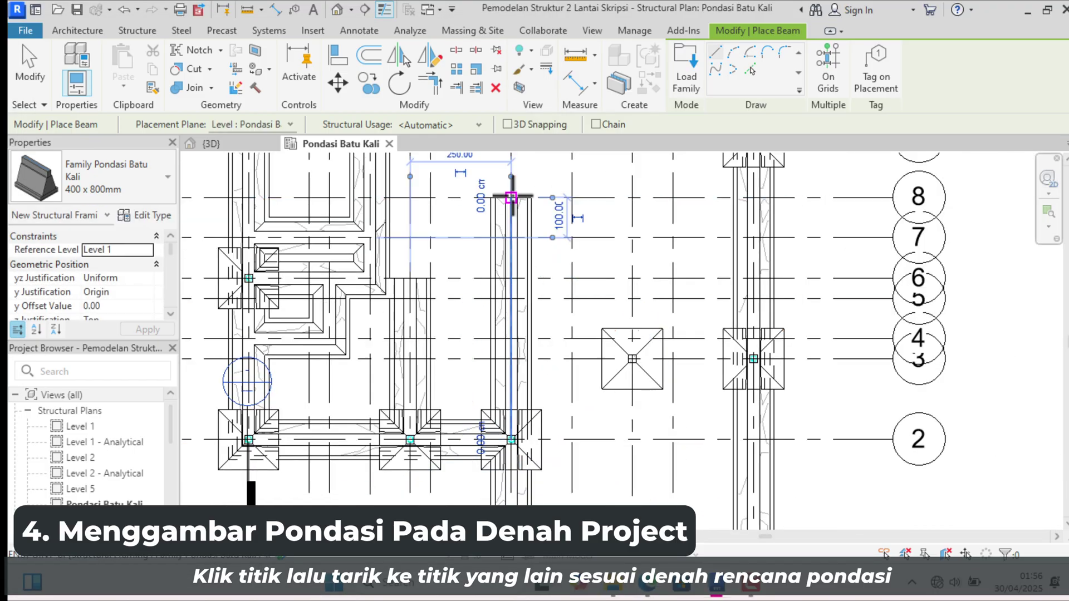
left_click(511, 198)
left_click(754, 198)
Place the stone foundation along grid 3 from G to K and along grid I from grid 3 to 8
mouse_move(642, 581)
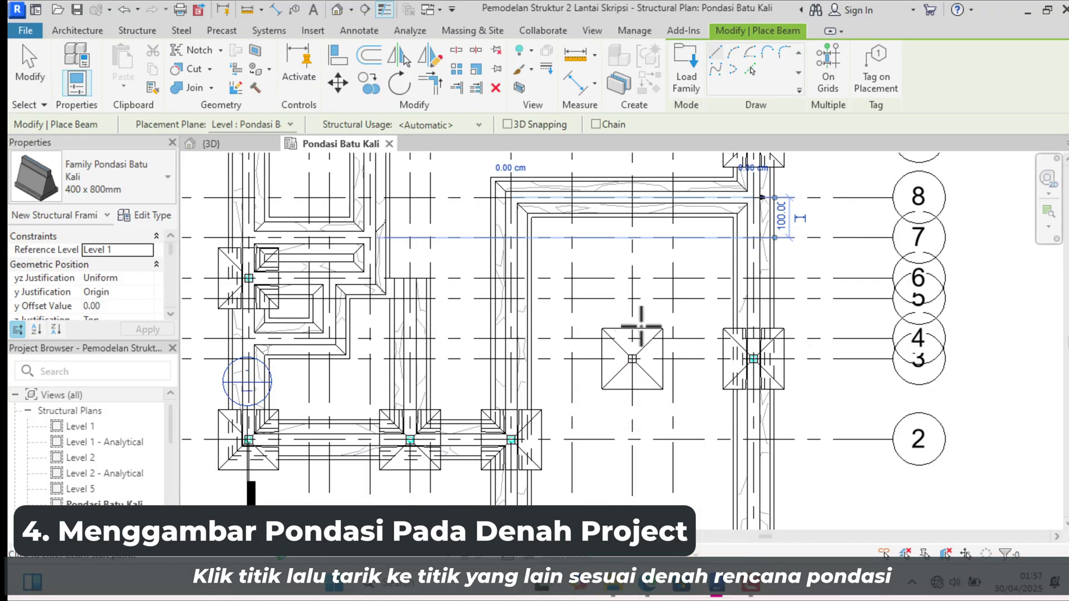
scroll(629, 356, "up", 2)
left_click(791, 361)
scroll(634, 334, "down", 5)
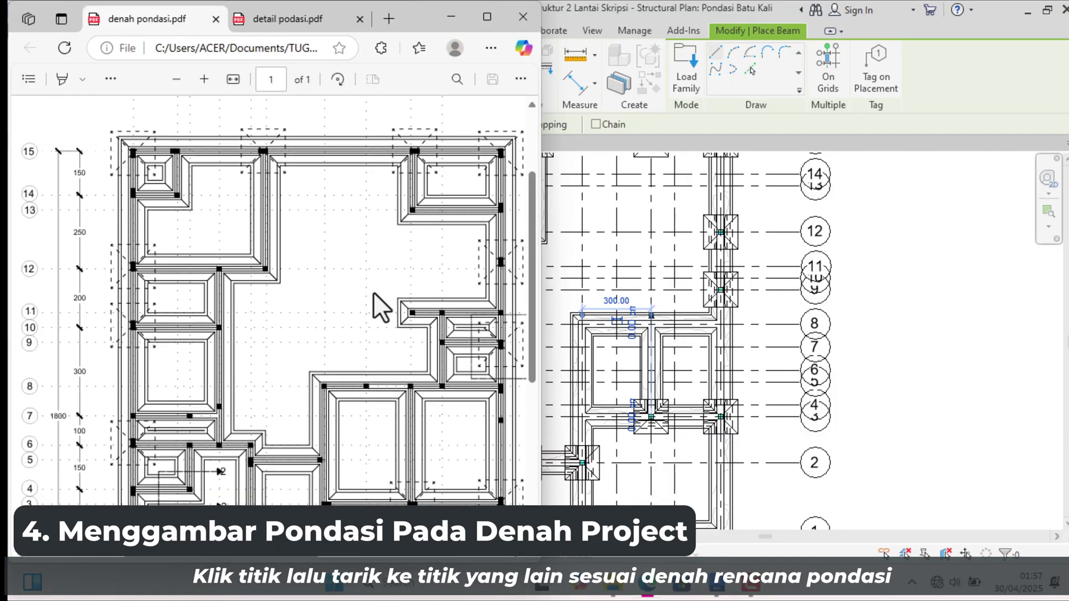
Place the stone foundation along grid I from grid 15 to 13 and along grid 13 from I to K
scroll(668, 208, "up", 3)
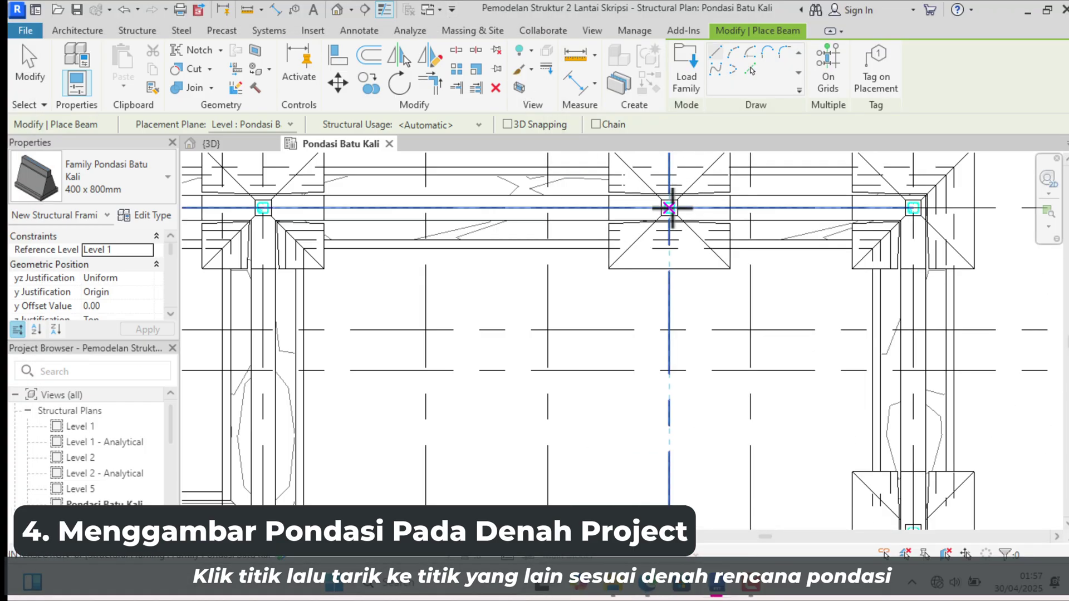
scroll(644, 362, "up", 2)
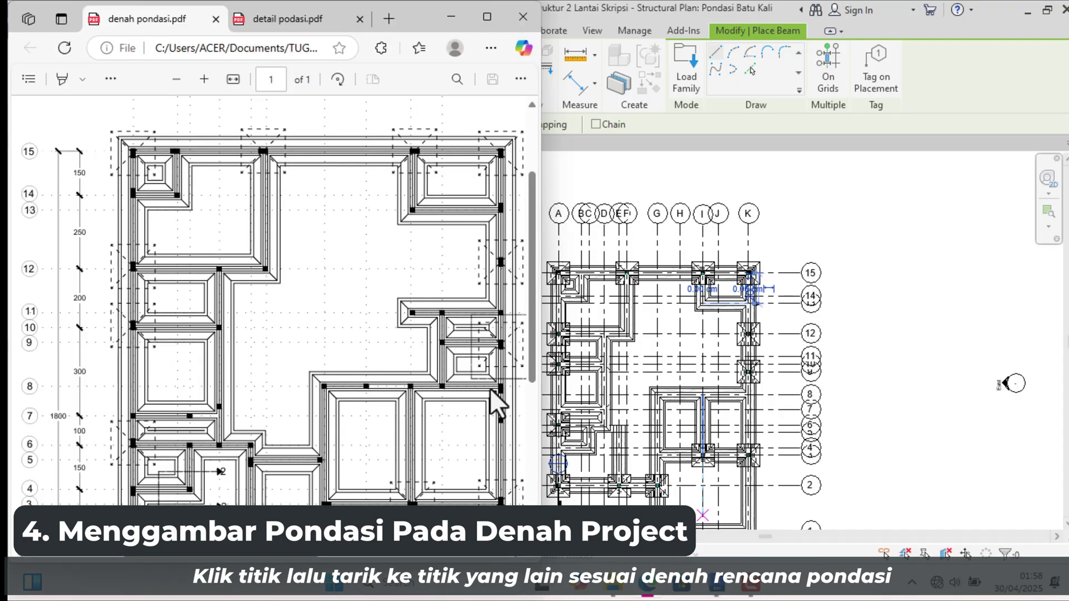
Consult the lower part of the plan PDF and place the foundation along grid J from 8 to 9 and along grid 9 to K
scroll(440, 386, "down", 2)
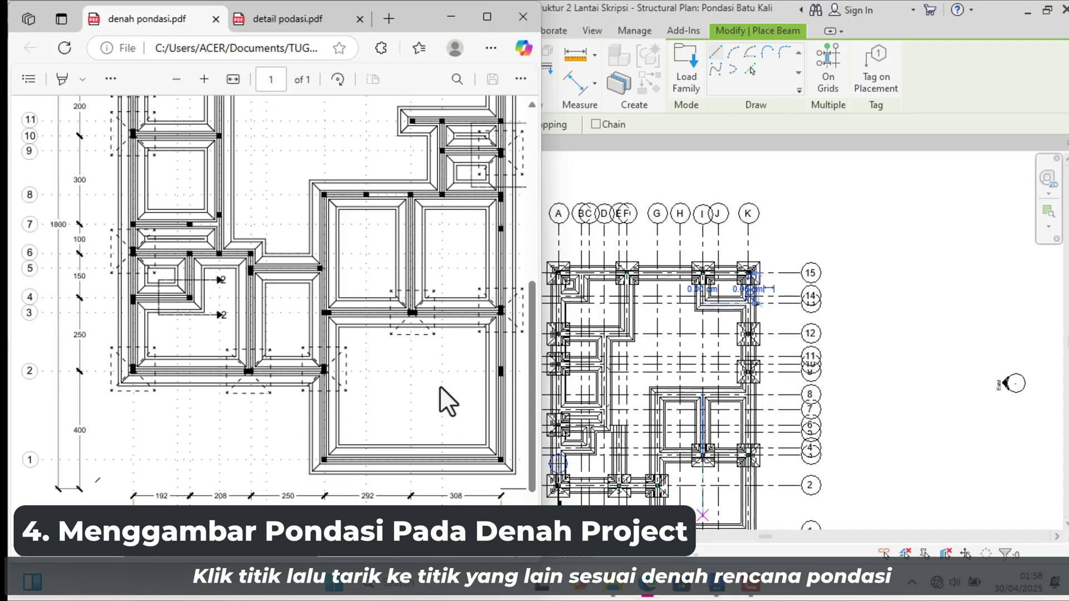
scroll(440, 385, "up", 2)
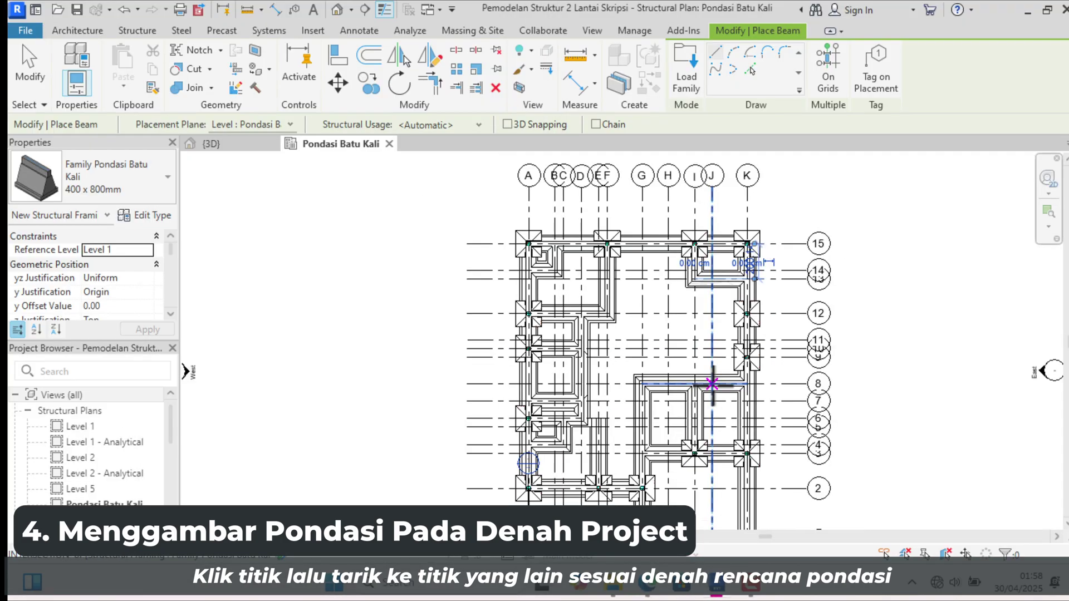
scroll(710, 386, "up", 3)
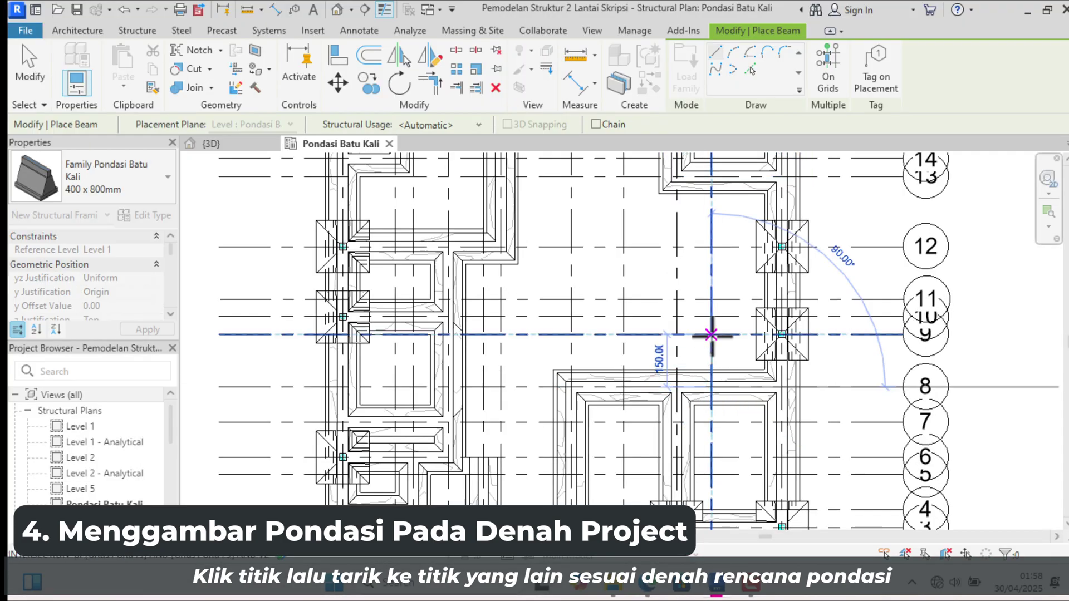
scroll(710, 334, "down", 2)
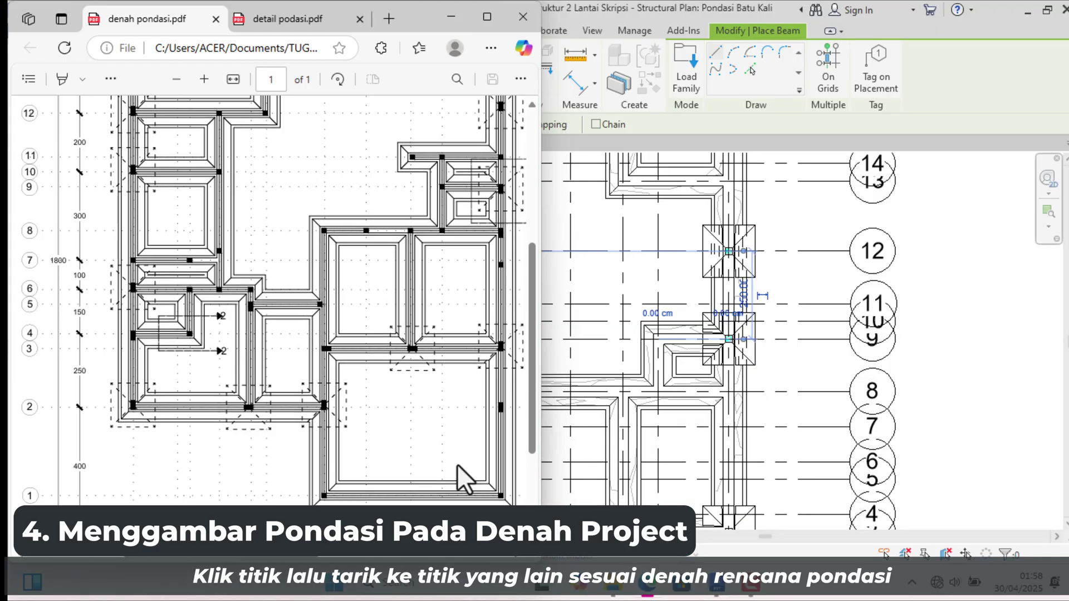
Check the plan PDF around grid 11 and place the stone foundation along grid 11 from grid I to K
scroll(458, 477, "up", 3)
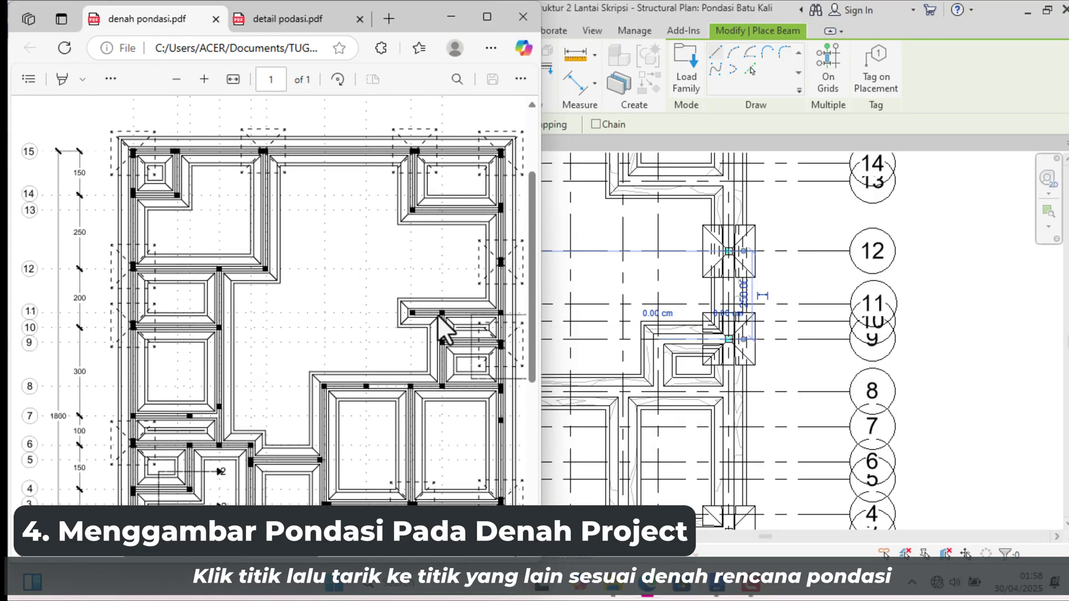
scroll(437, 315, "up", 1)
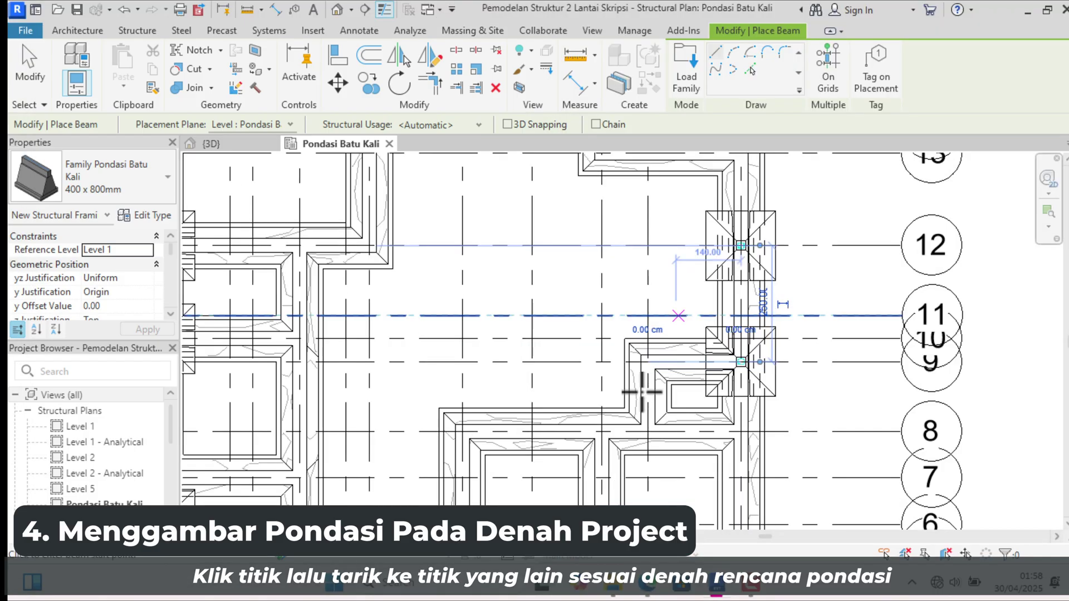
scroll(648, 402, "down", 3)
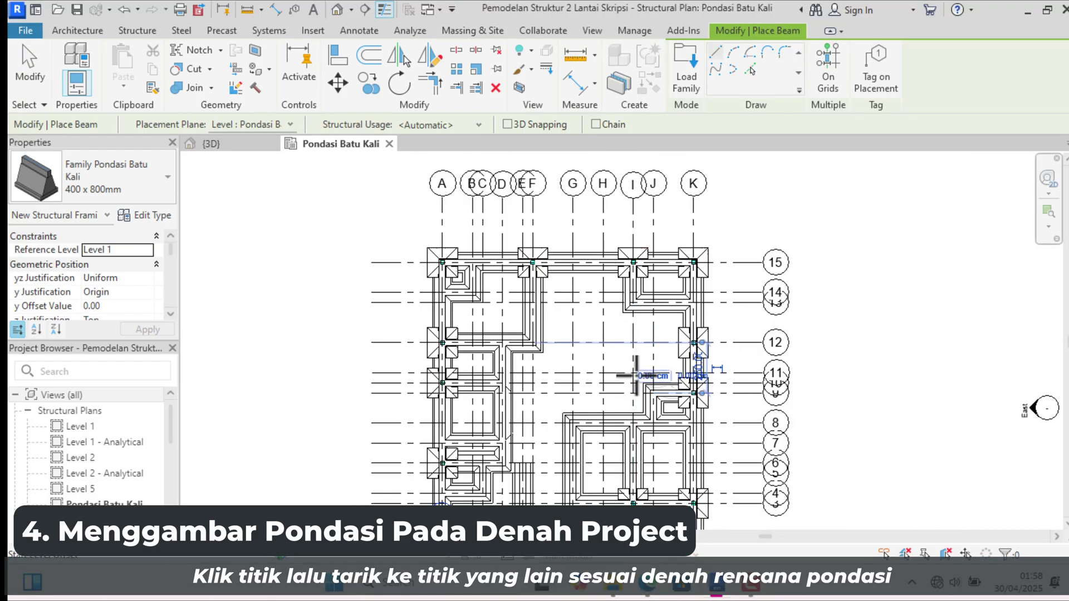
scroll(638, 372, "up", 2)
left_click(631, 373)
left_click(735, 373)
scroll(663, 387, "down", 2)
scroll(716, 448, "up", 2)
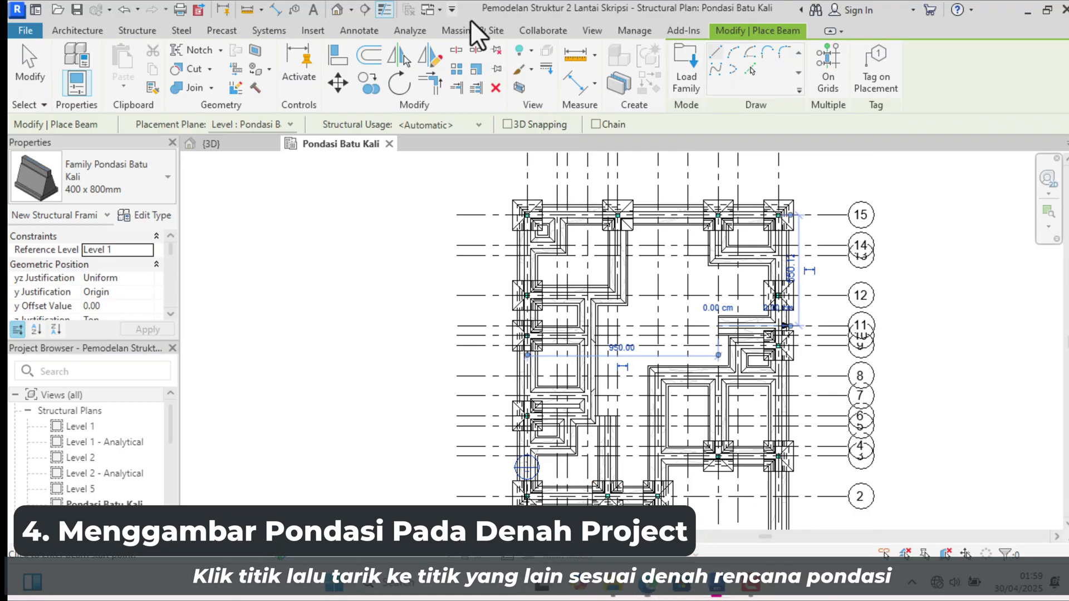
Try to place a foundation along grid 6 from grid E to grid D
scroll(584, 356, "down", 2)
scroll(623, 429, "up", 2)
scroll(569, 347, "up", 4)
left_click(582, 355)
left_click(511, 355)
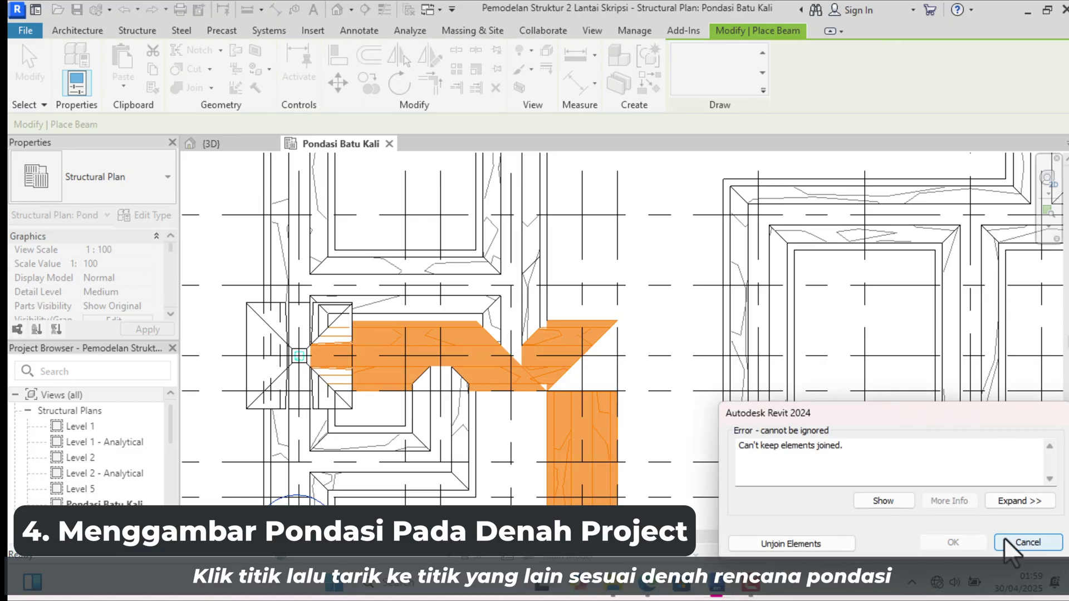
left_click(1028, 542)
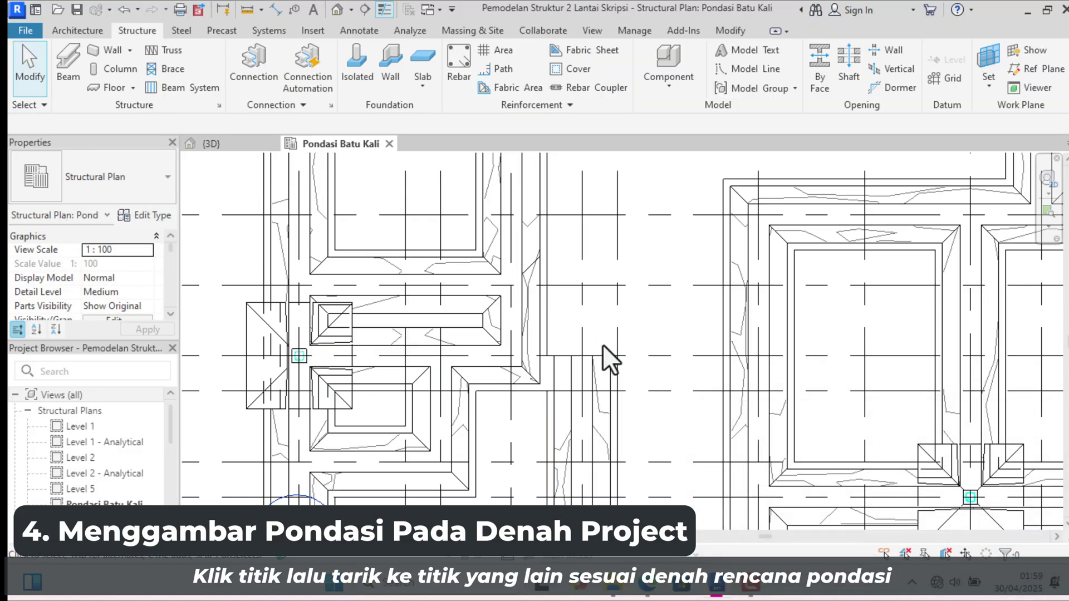
scroll(601, 345, "up", 2)
left_click_drag(599, 345, 537, 362)
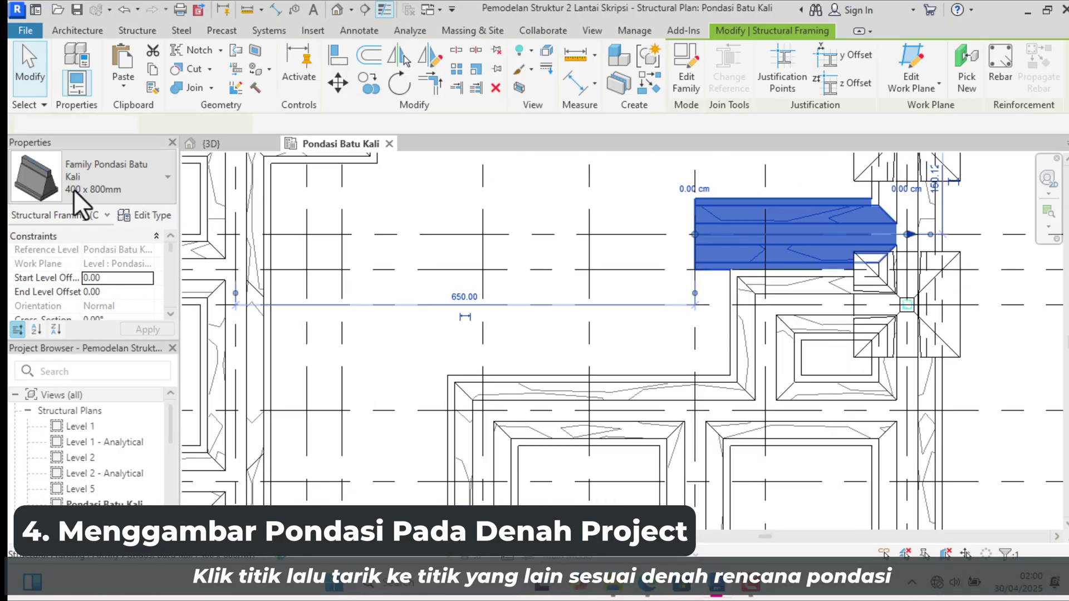
Examine the South elevation to check the stone foundations' height against the levels and the footplate foundations
scroll(114, 265, "down", 5)
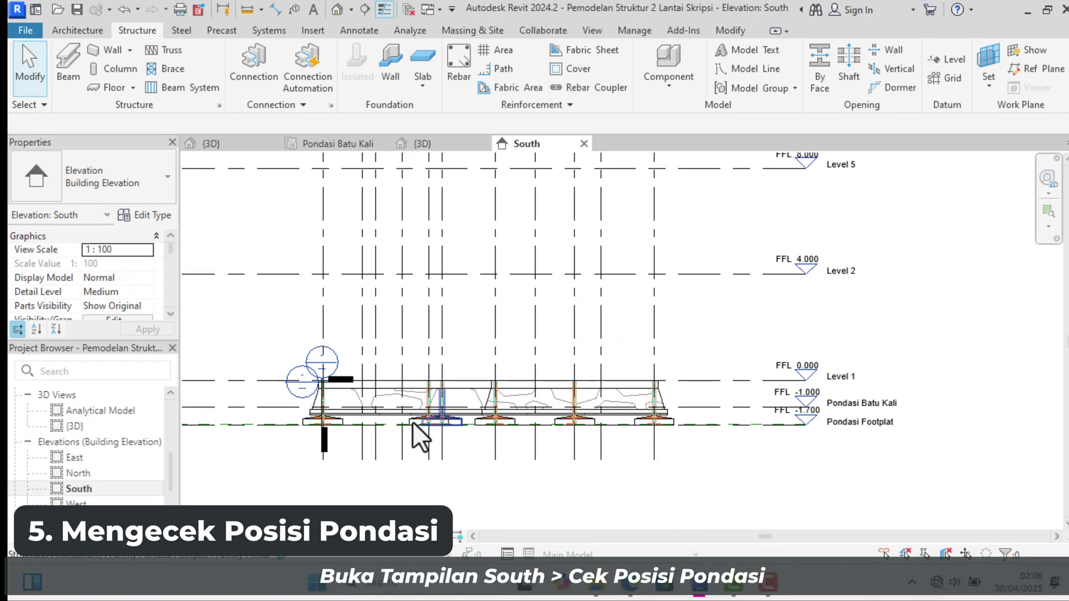
scroll(265, 369, "up", 5)
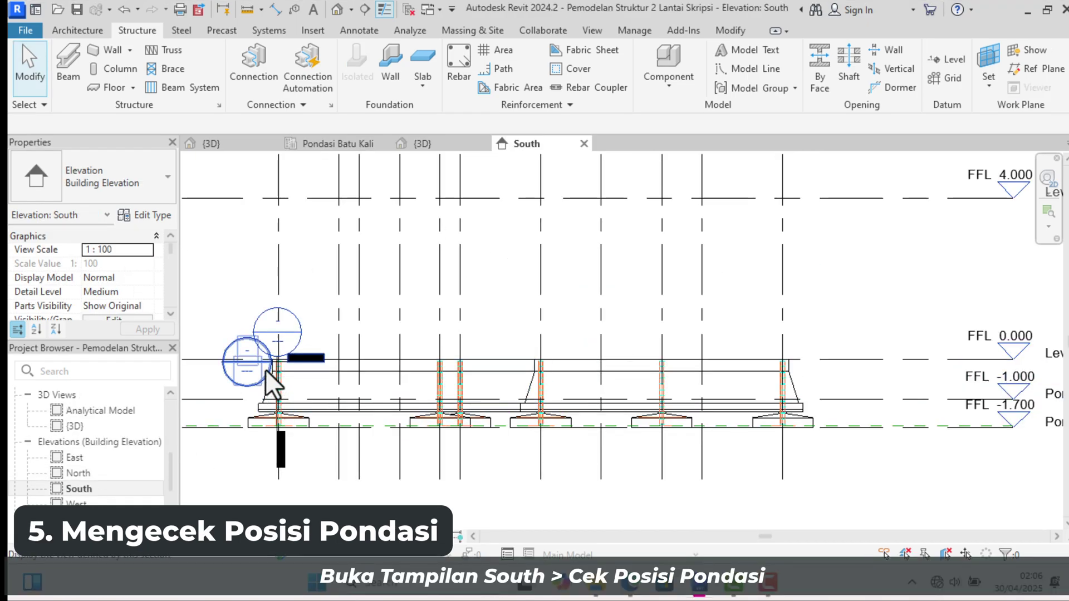
scroll(269, 379, "down", 5)
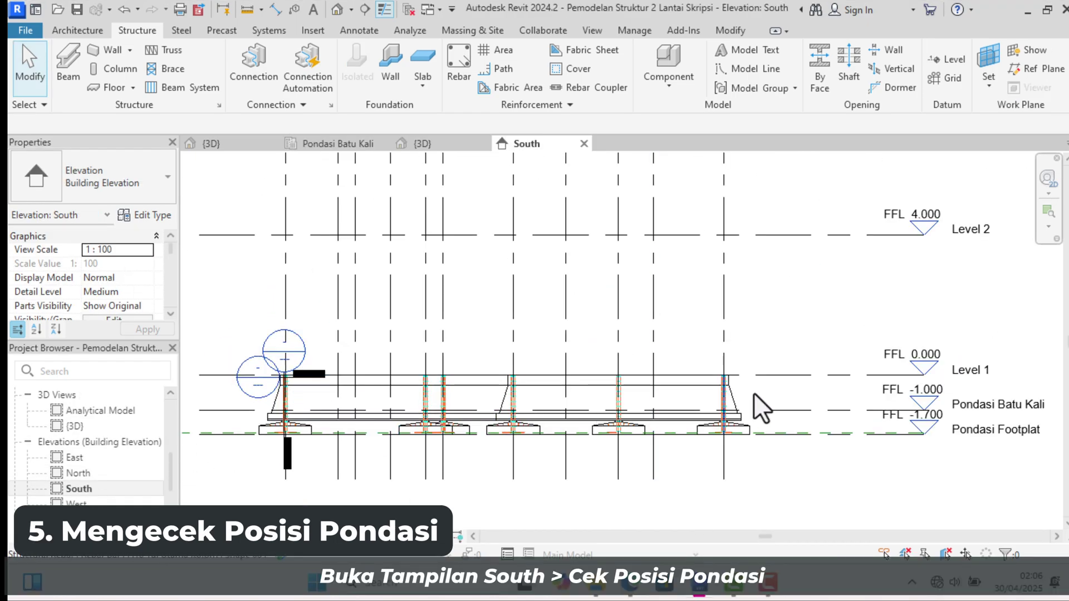
scroll(764, 384, "up", 2)
scroll(642, 369, "up", 4)
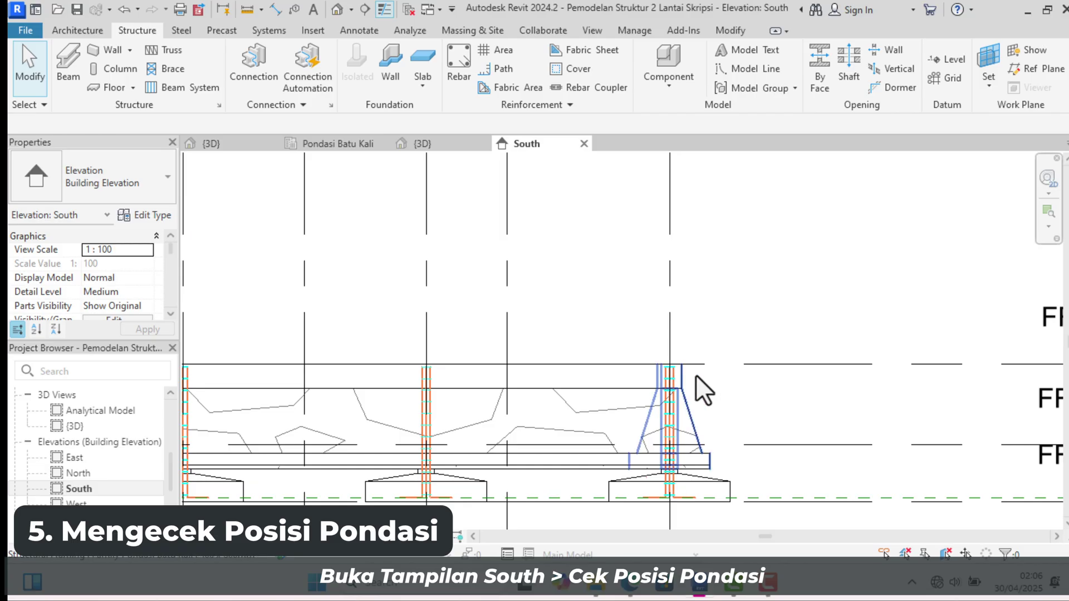
scroll(757, 366, "down", 5)
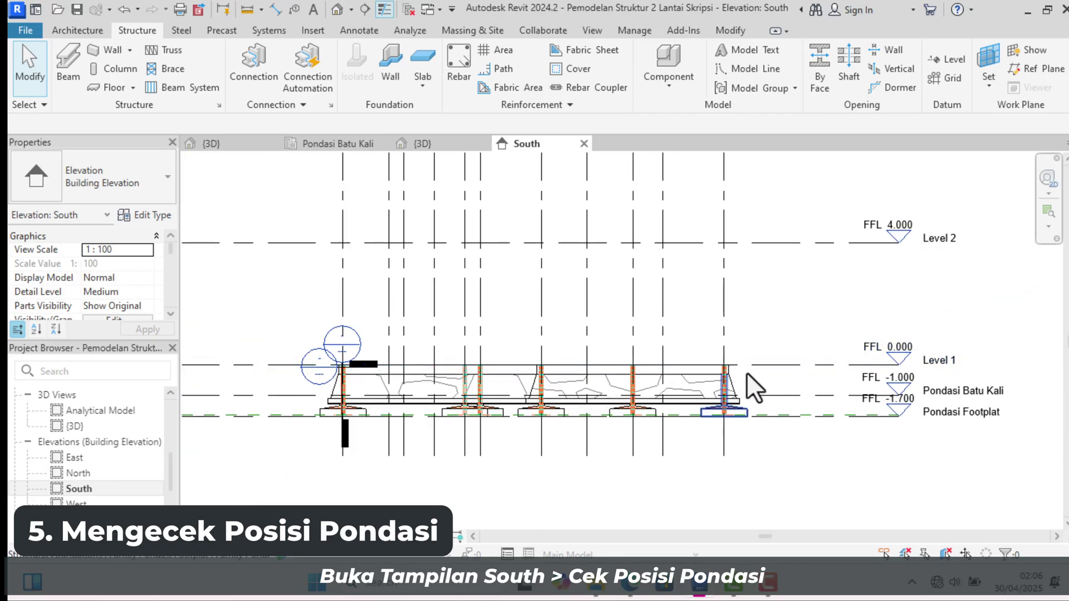
scroll(746, 375, "up", 4)
scroll(623, 373, "down", 1)
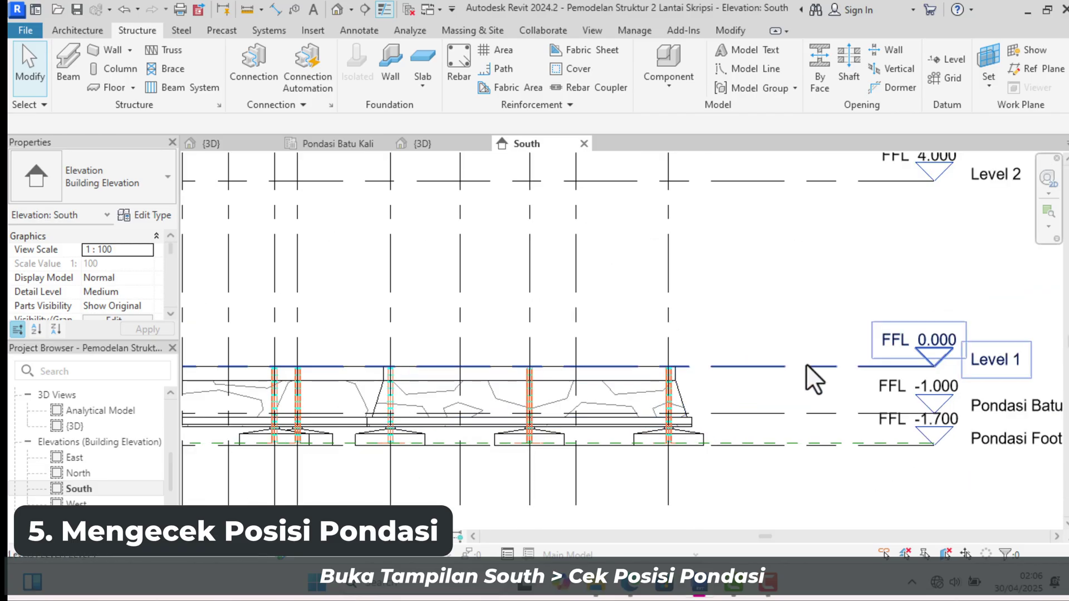
scroll(773, 365, "up", 2)
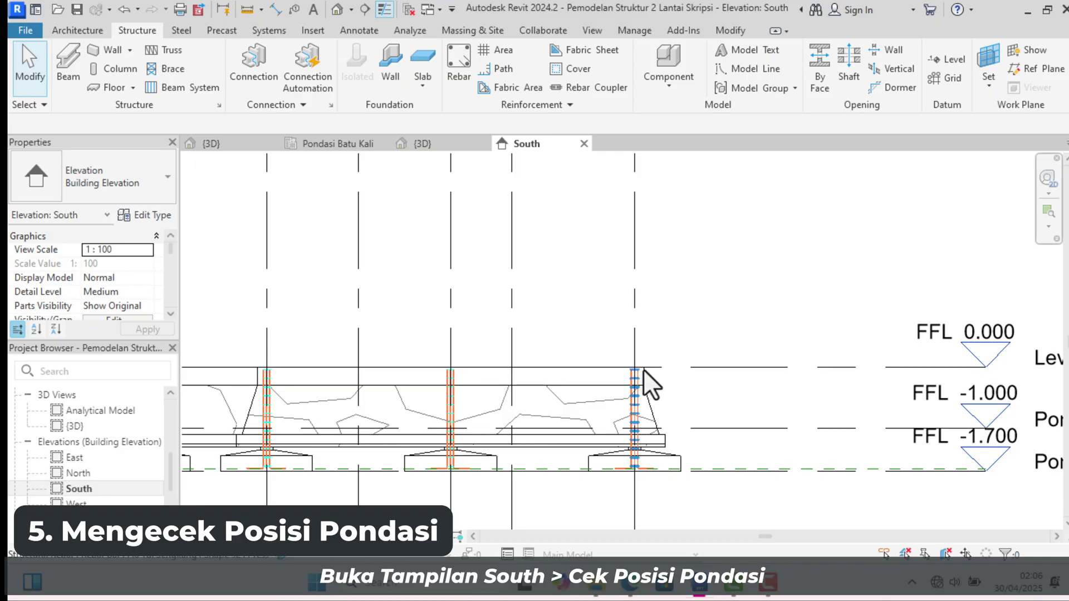
scroll(692, 380, "down", 2)
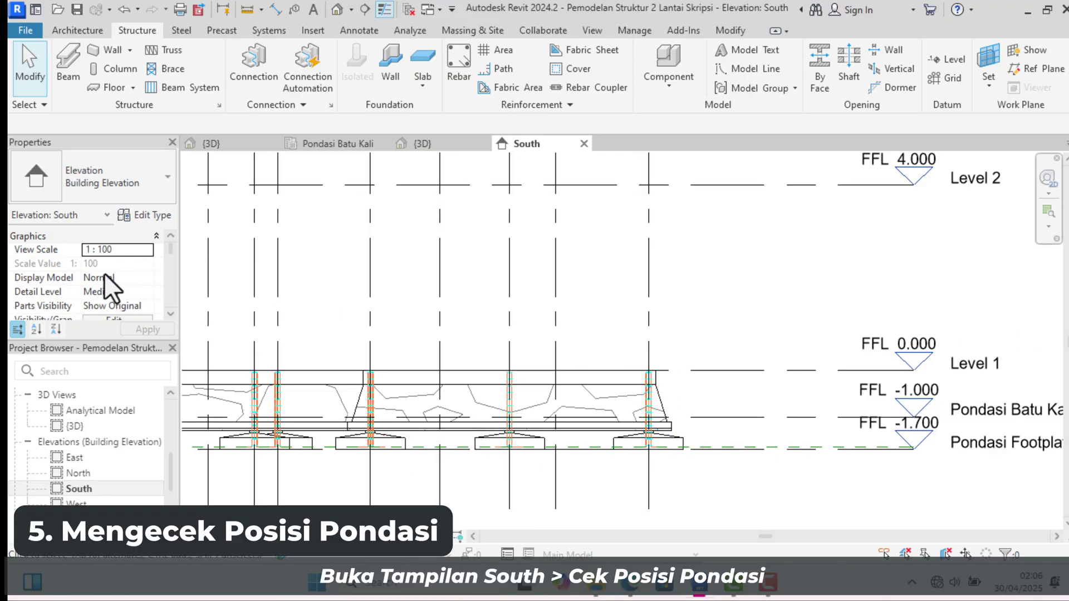
Open the 3D view and select the whole model, filtered to only the Structural Framing (Other) category
left_click(83, 428)
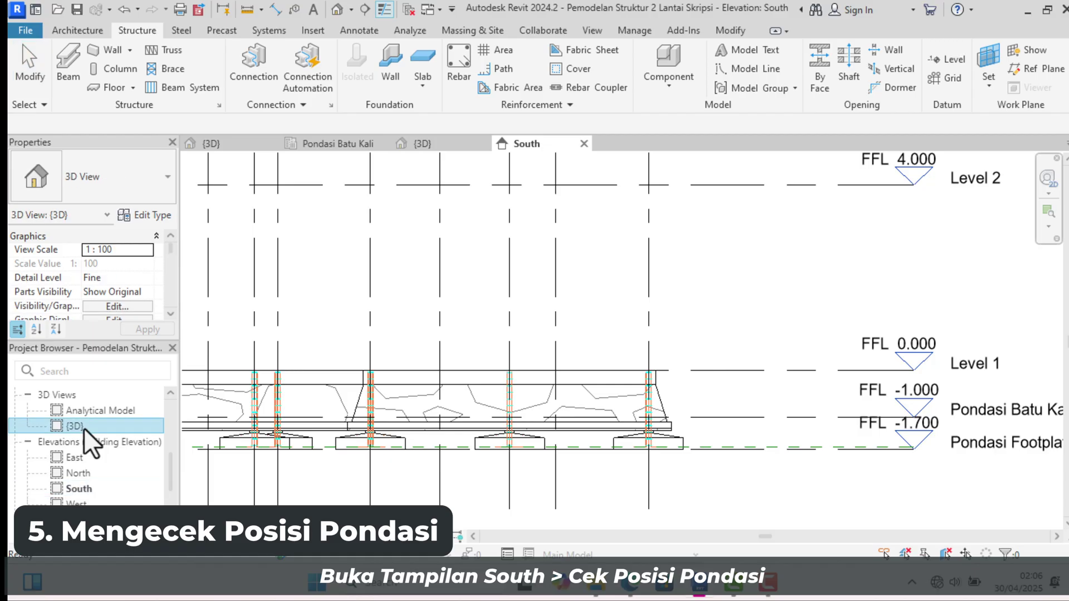
left_click(396, 145)
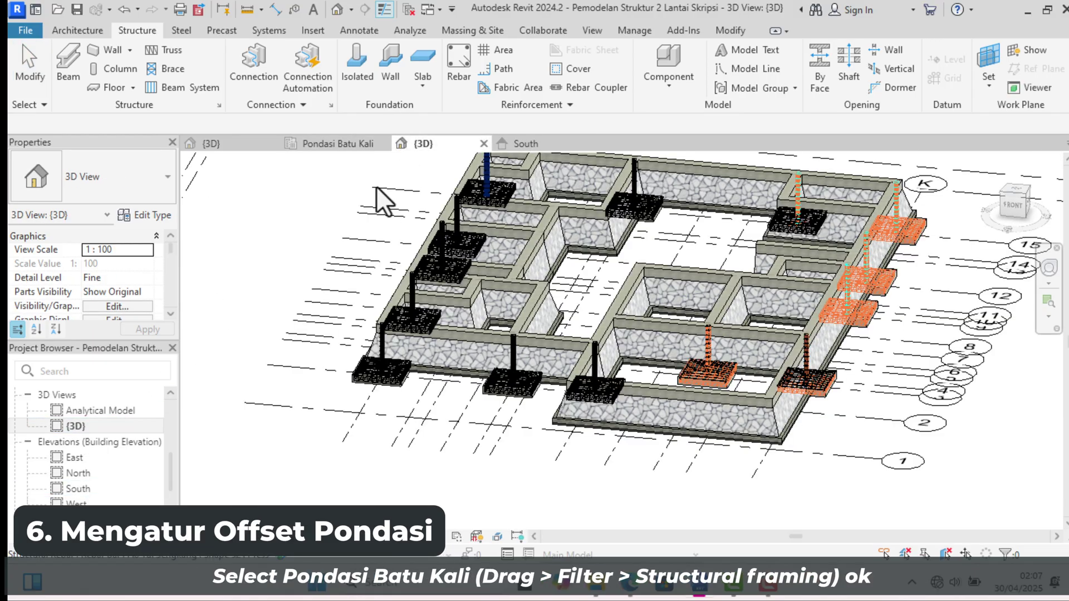
scroll(398, 283, "down", 3)
left_click_drag(303, 167, 713, 391)
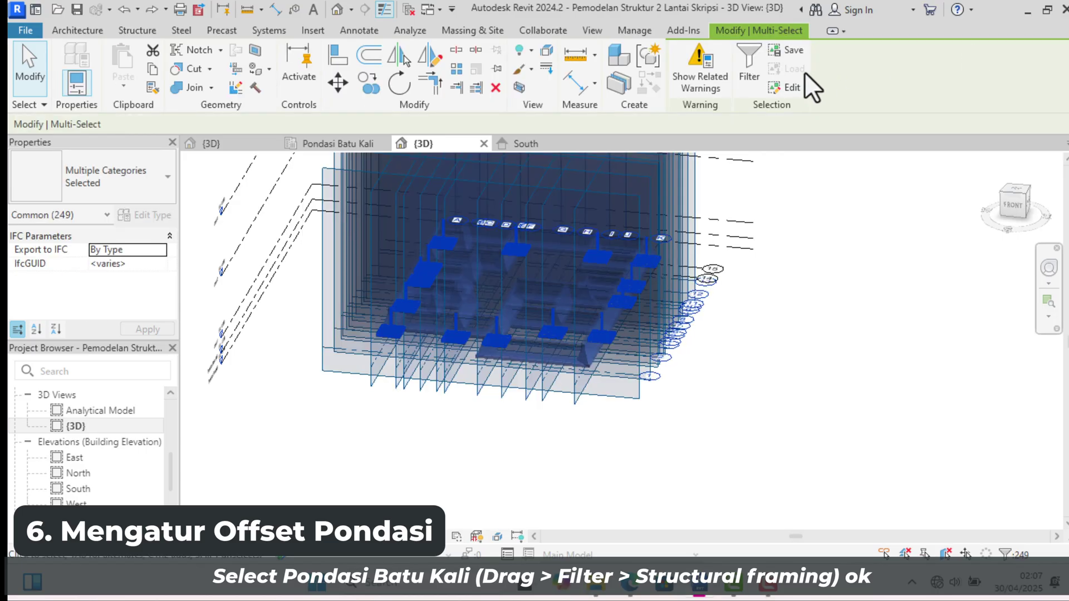
left_click(746, 73)
left_click(402, 187)
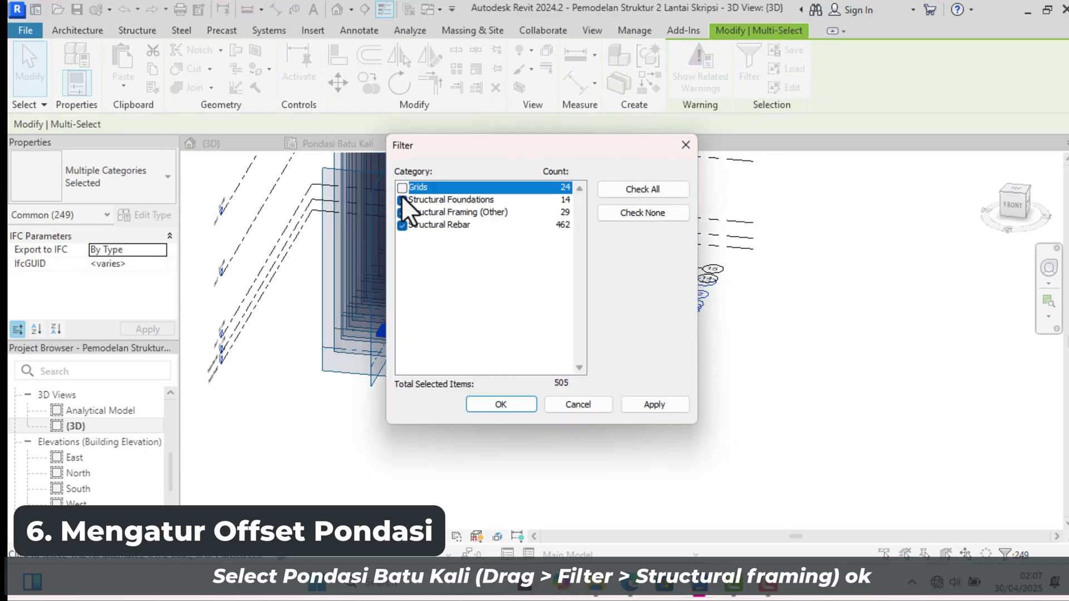
left_click(402, 199)
left_click(402, 224)
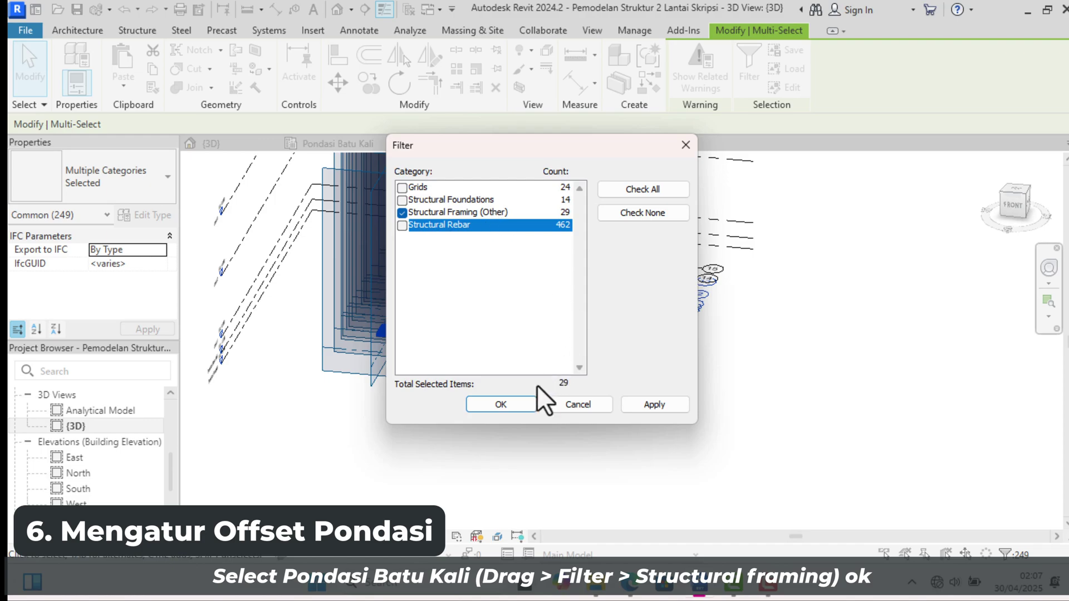
left_click(523, 404)
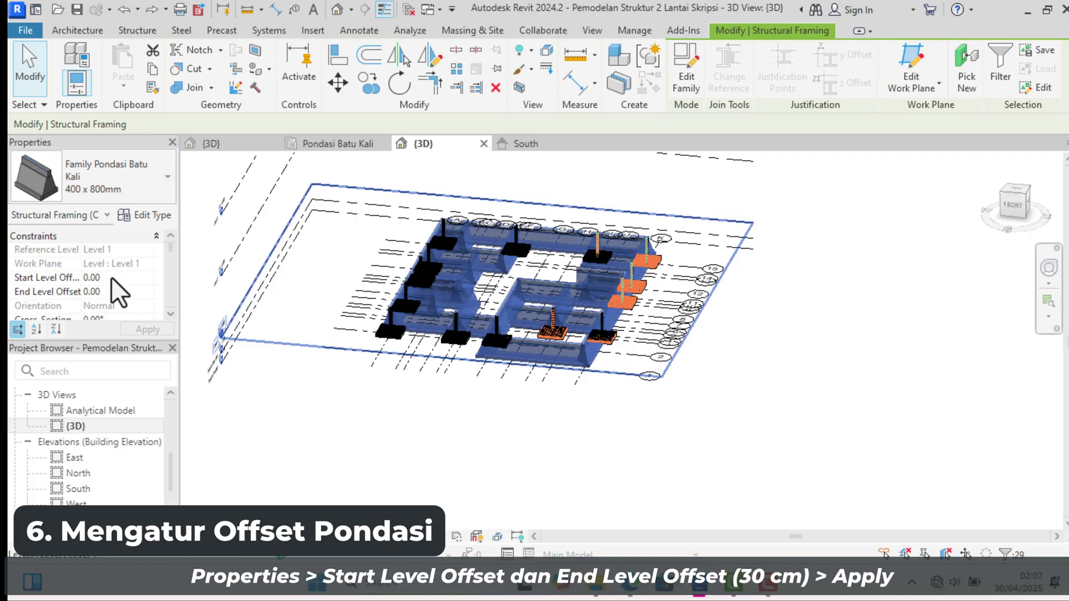
Set the Start Level Offset and End Level Offset of all selected stone foundations to 30 cm
left_click(111, 276)
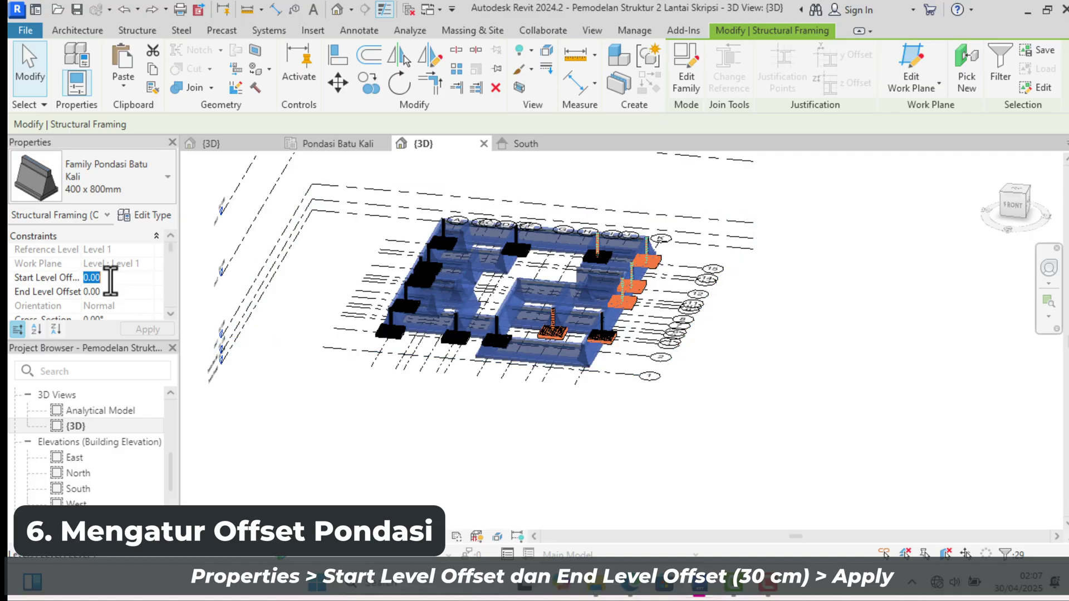
key("Tab")
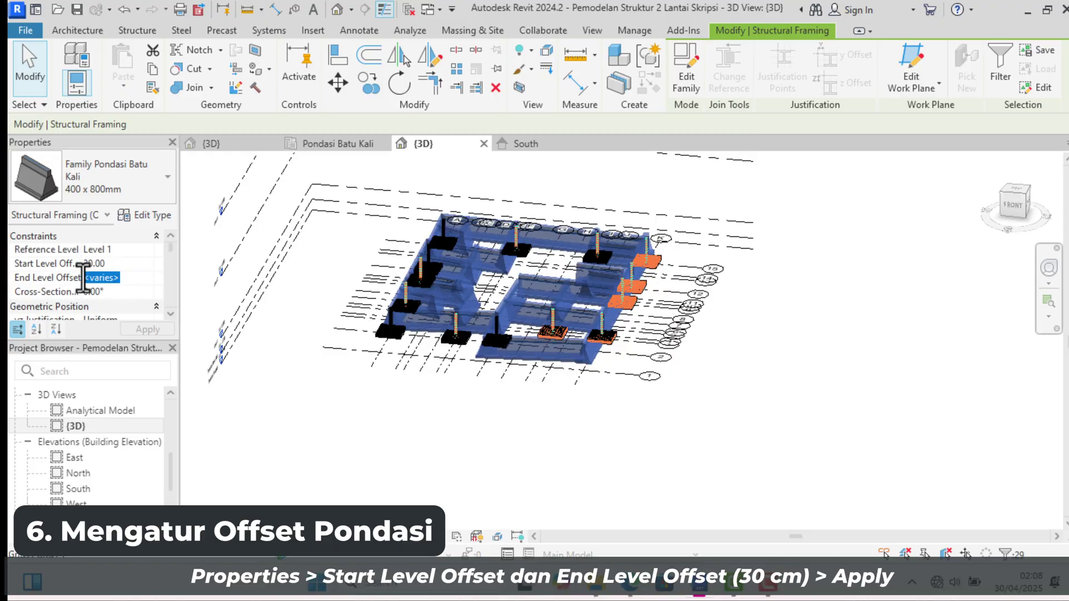
type("30")
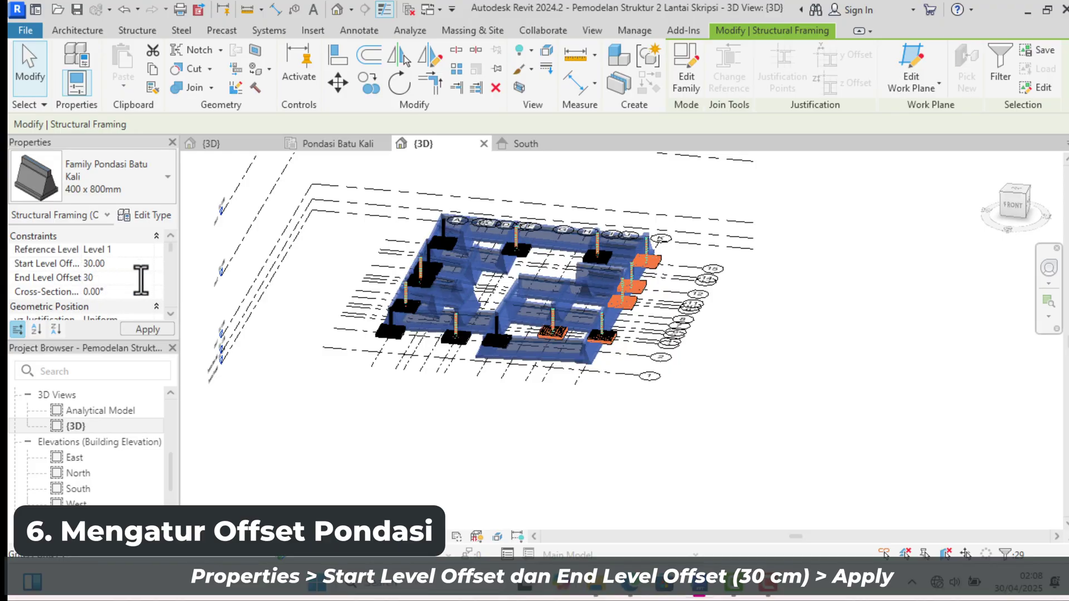
left_click(143, 330)
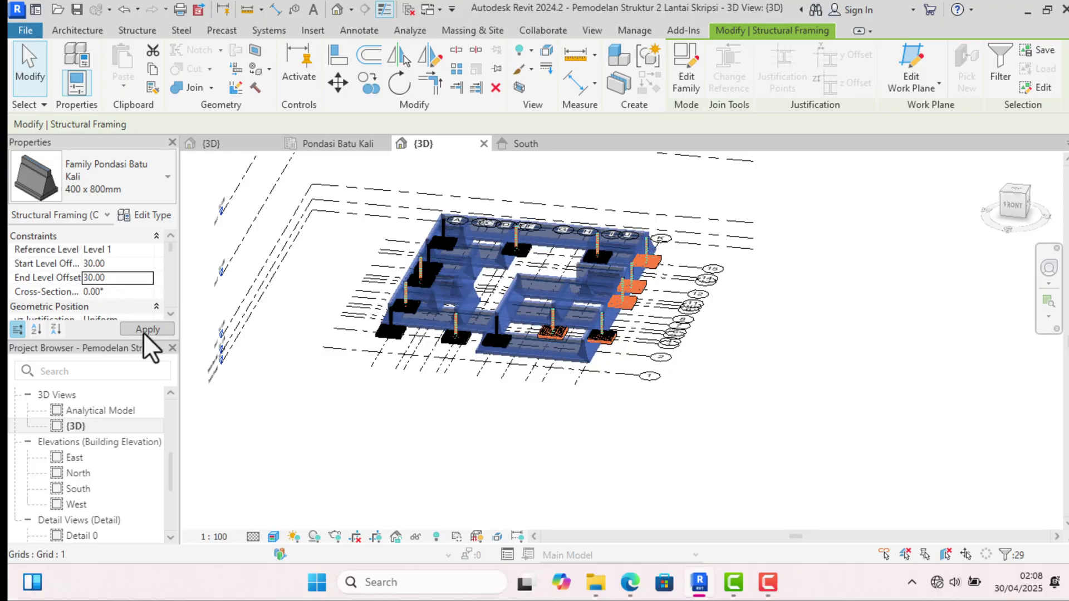
Open the South elevation and check the offset stone foundations' height against Level 1, Pondasi Batu Kali and the footplate foundations
double_click(86, 491)
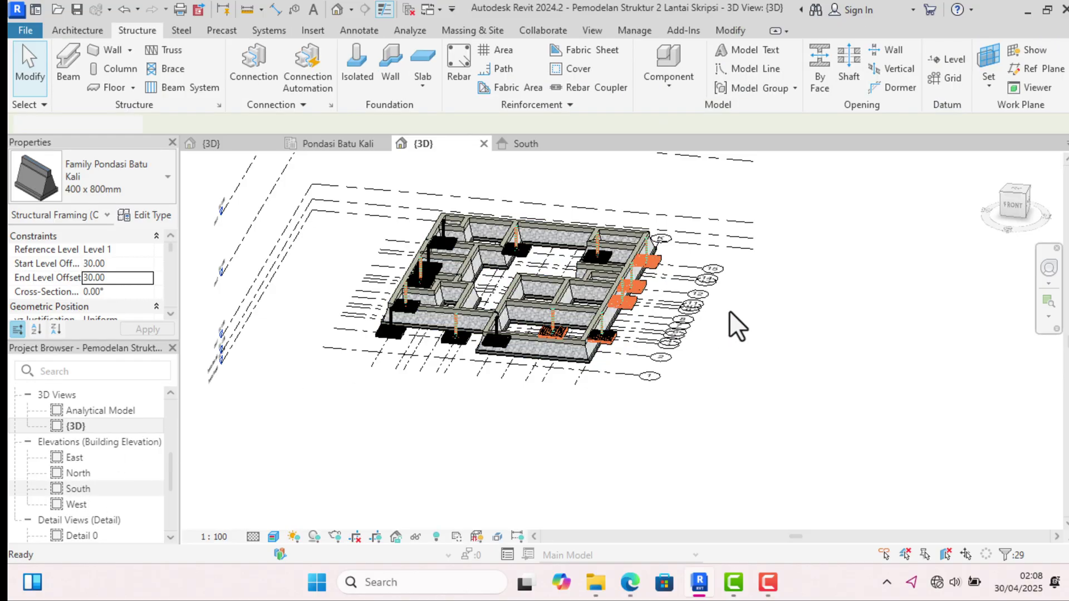
left_click(665, 392)
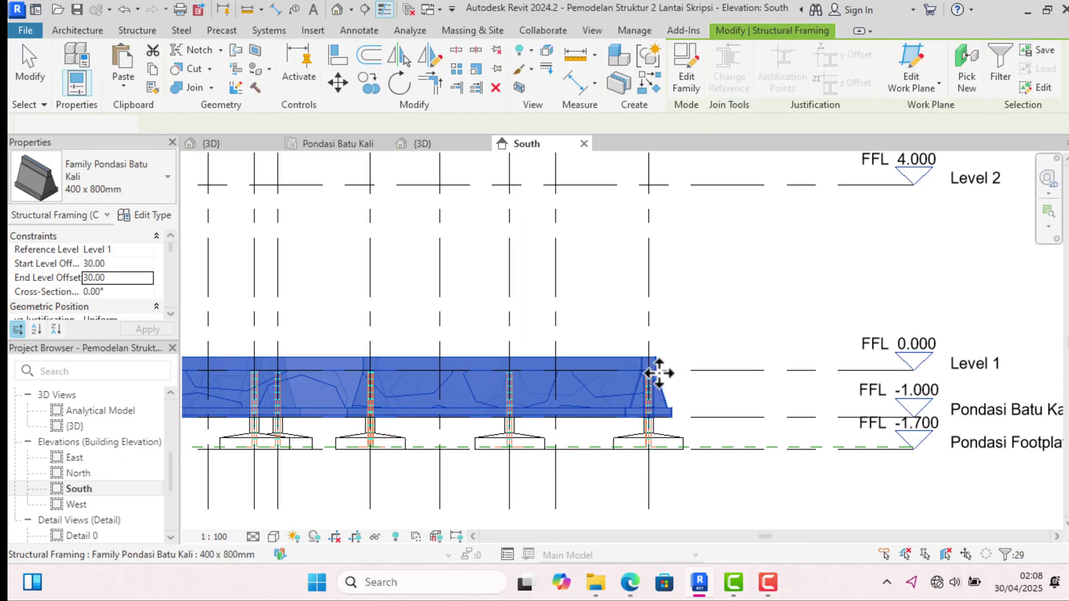
scroll(660, 369, "up", 2)
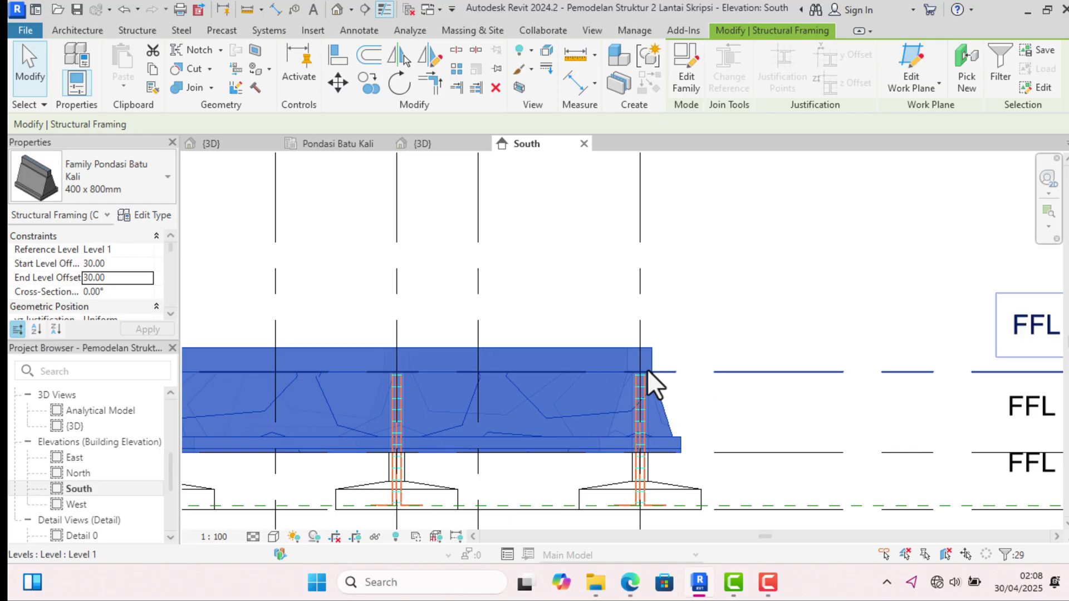
scroll(800, 353, "down", 2)
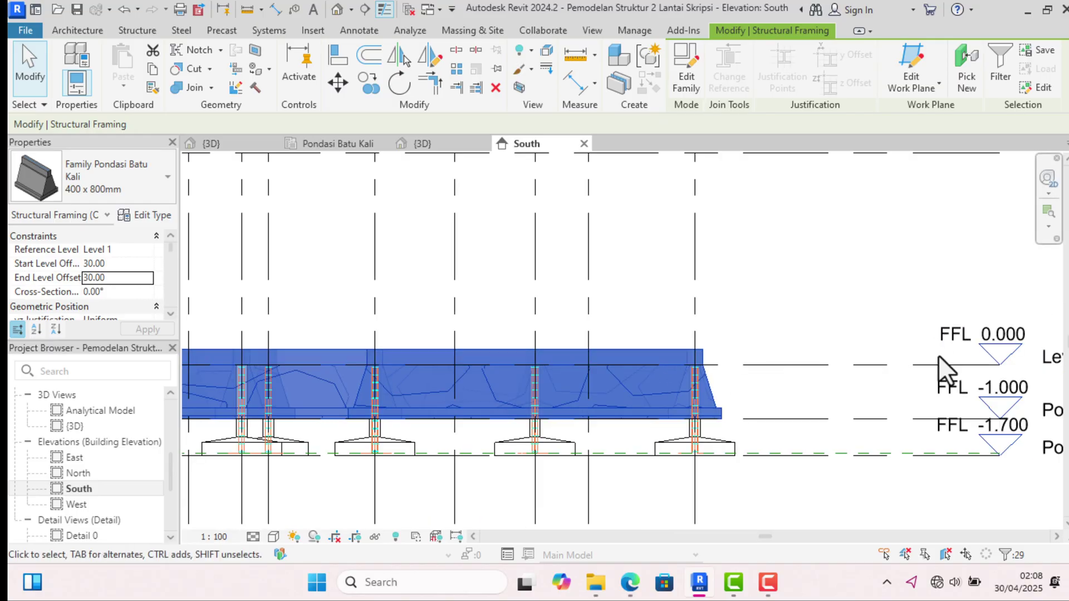
scroll(495, 324, "down", 2)
scroll(494, 324, "down", 2)
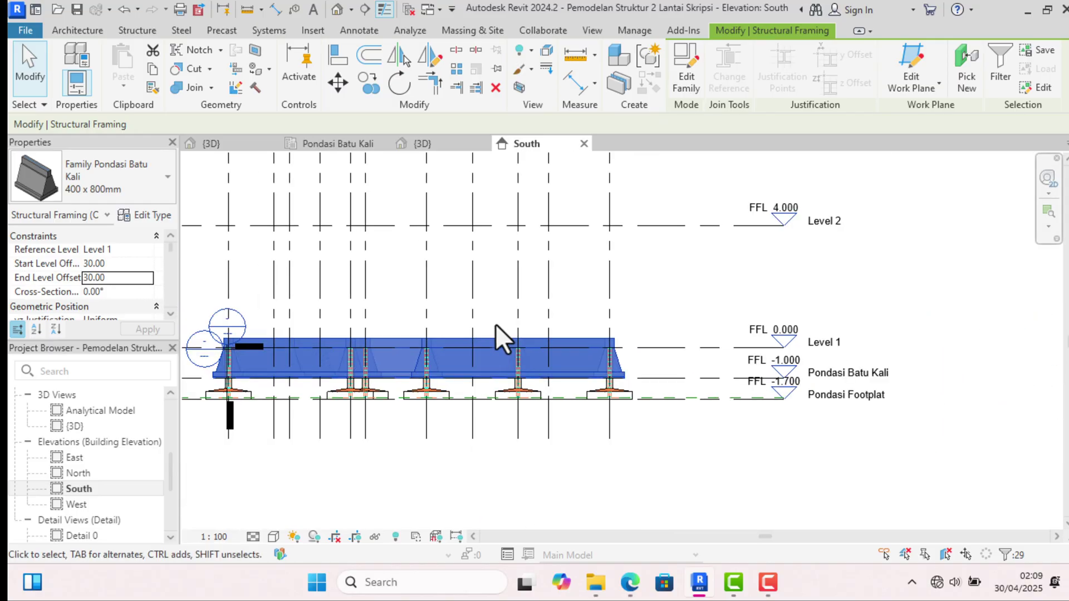
scroll(290, 376, "up", 2)
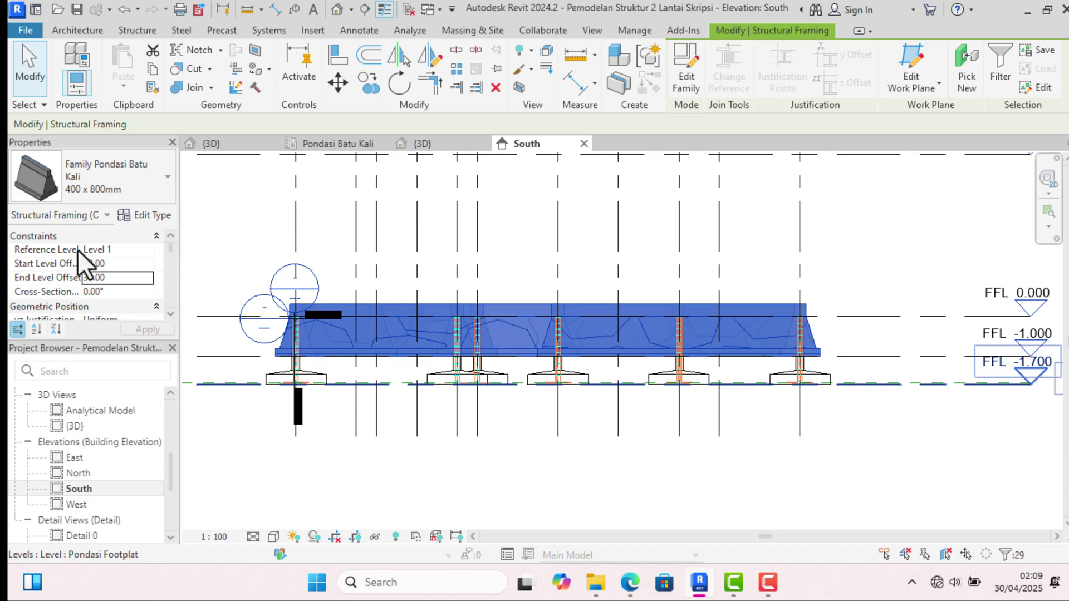
Save the project and review the deselected stone foundations in the South elevation
left_click(76, 9)
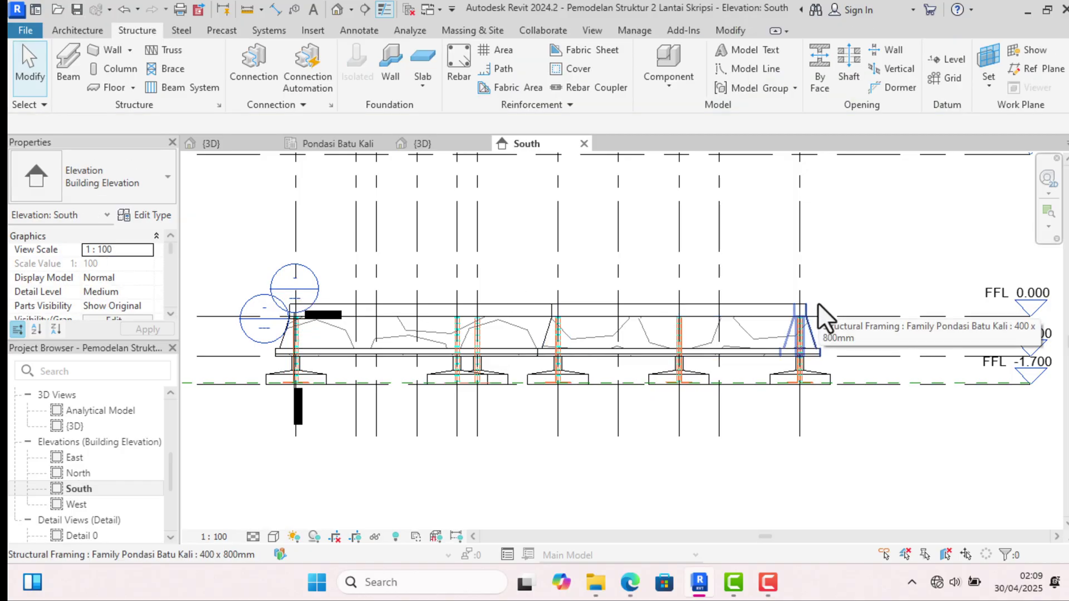
scroll(694, 306, "down", 2)
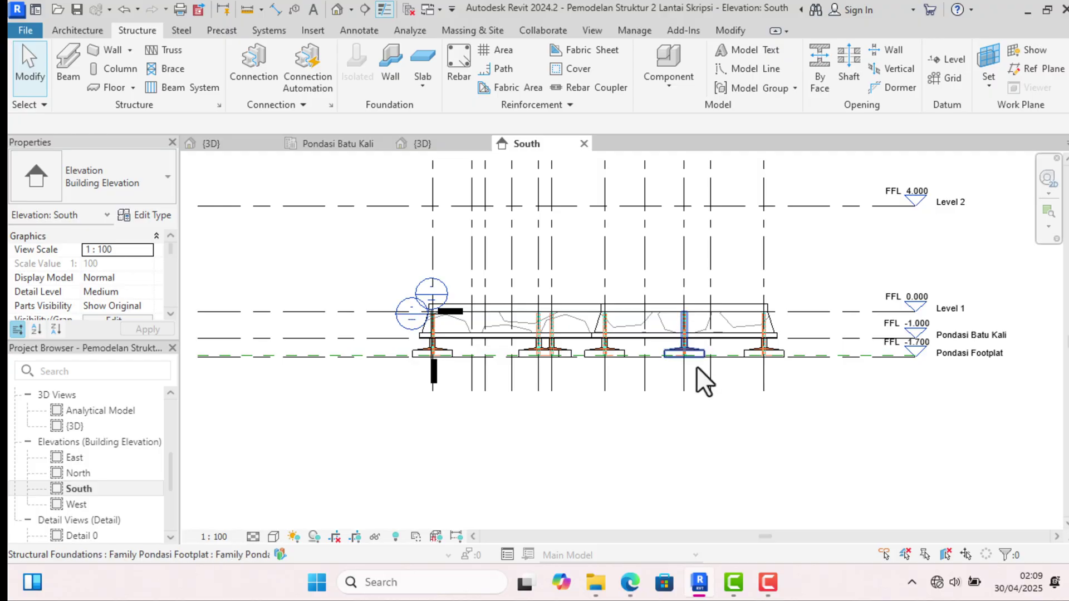
scroll(696, 362, "down", 1)
scroll(749, 296, "up", 1)
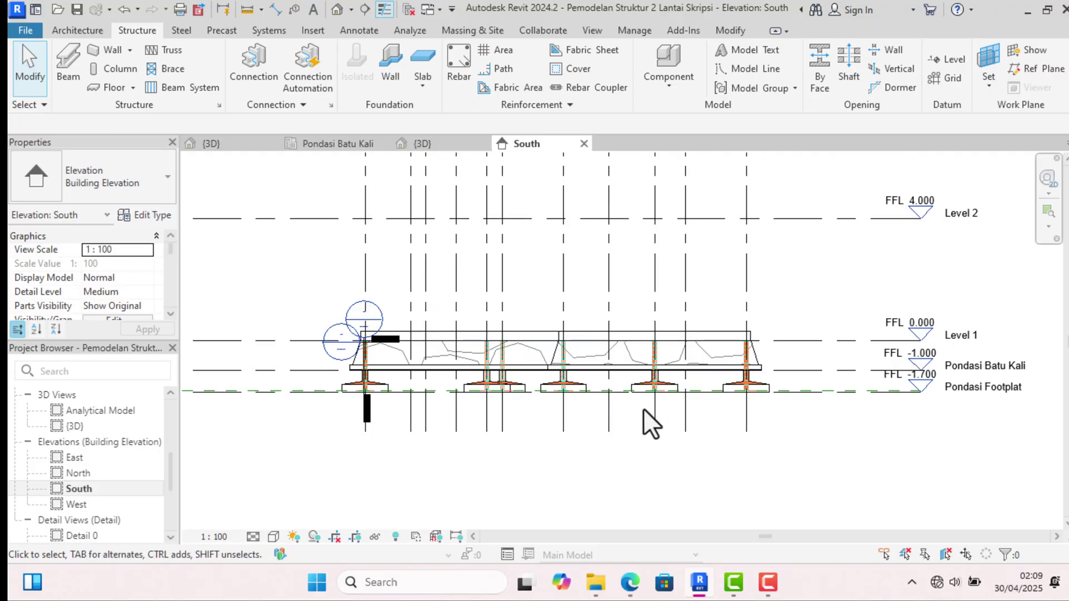
scroll(643, 409, "down", 1)
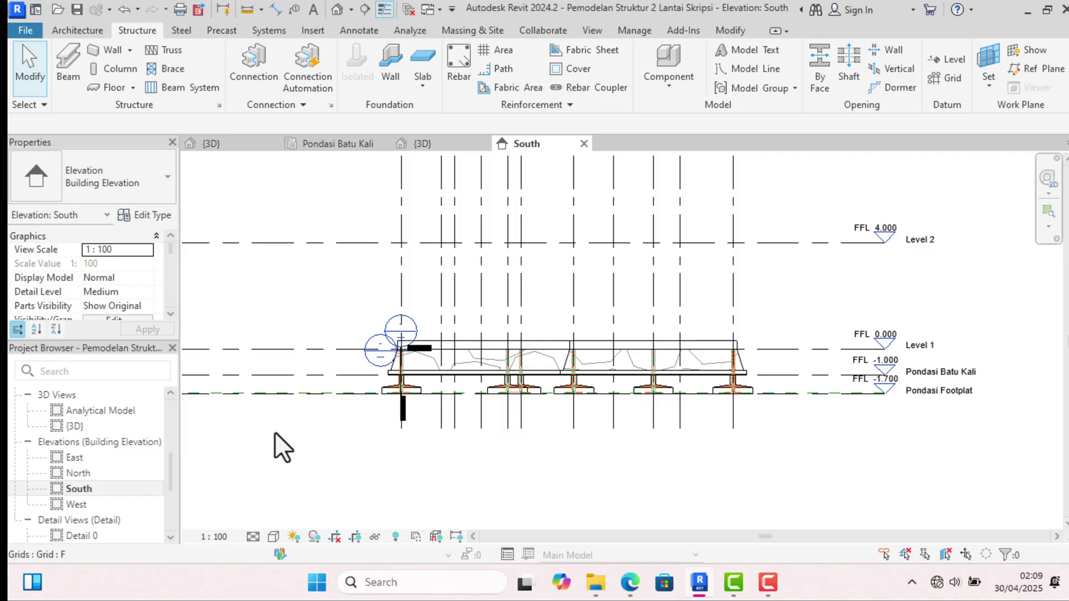